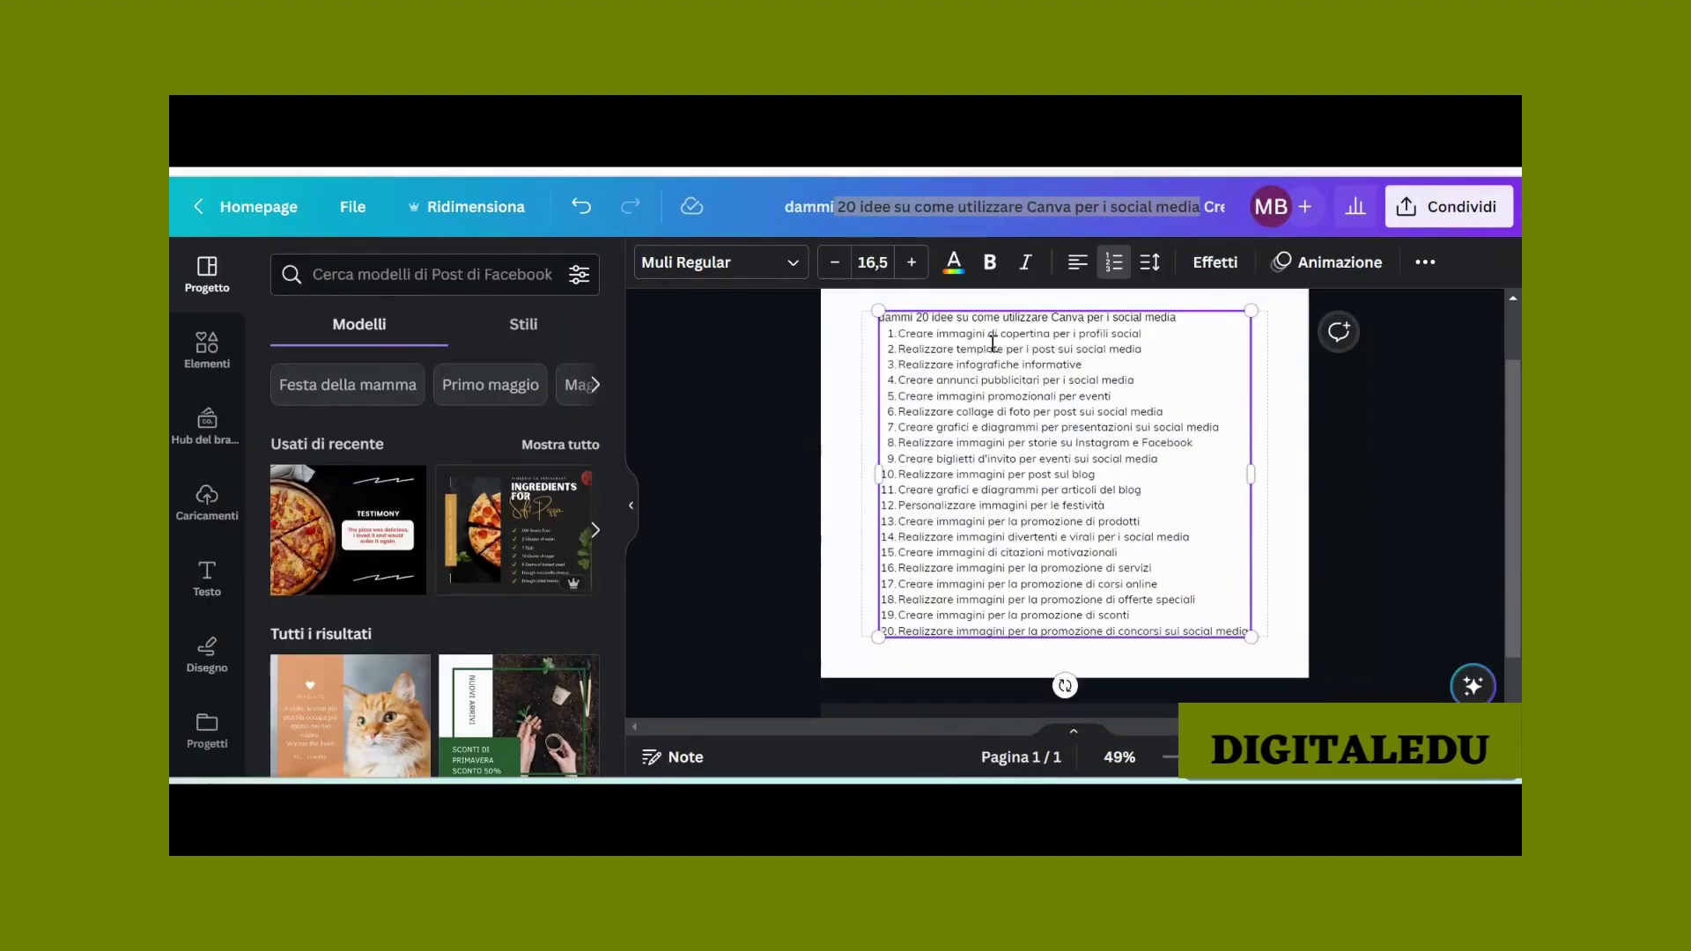
Step: Copy the 20 numbered ideas from the Canva text box and paste them into column A of the blank Google Sheets spreadsheet
drag(899, 335, 1230, 531)
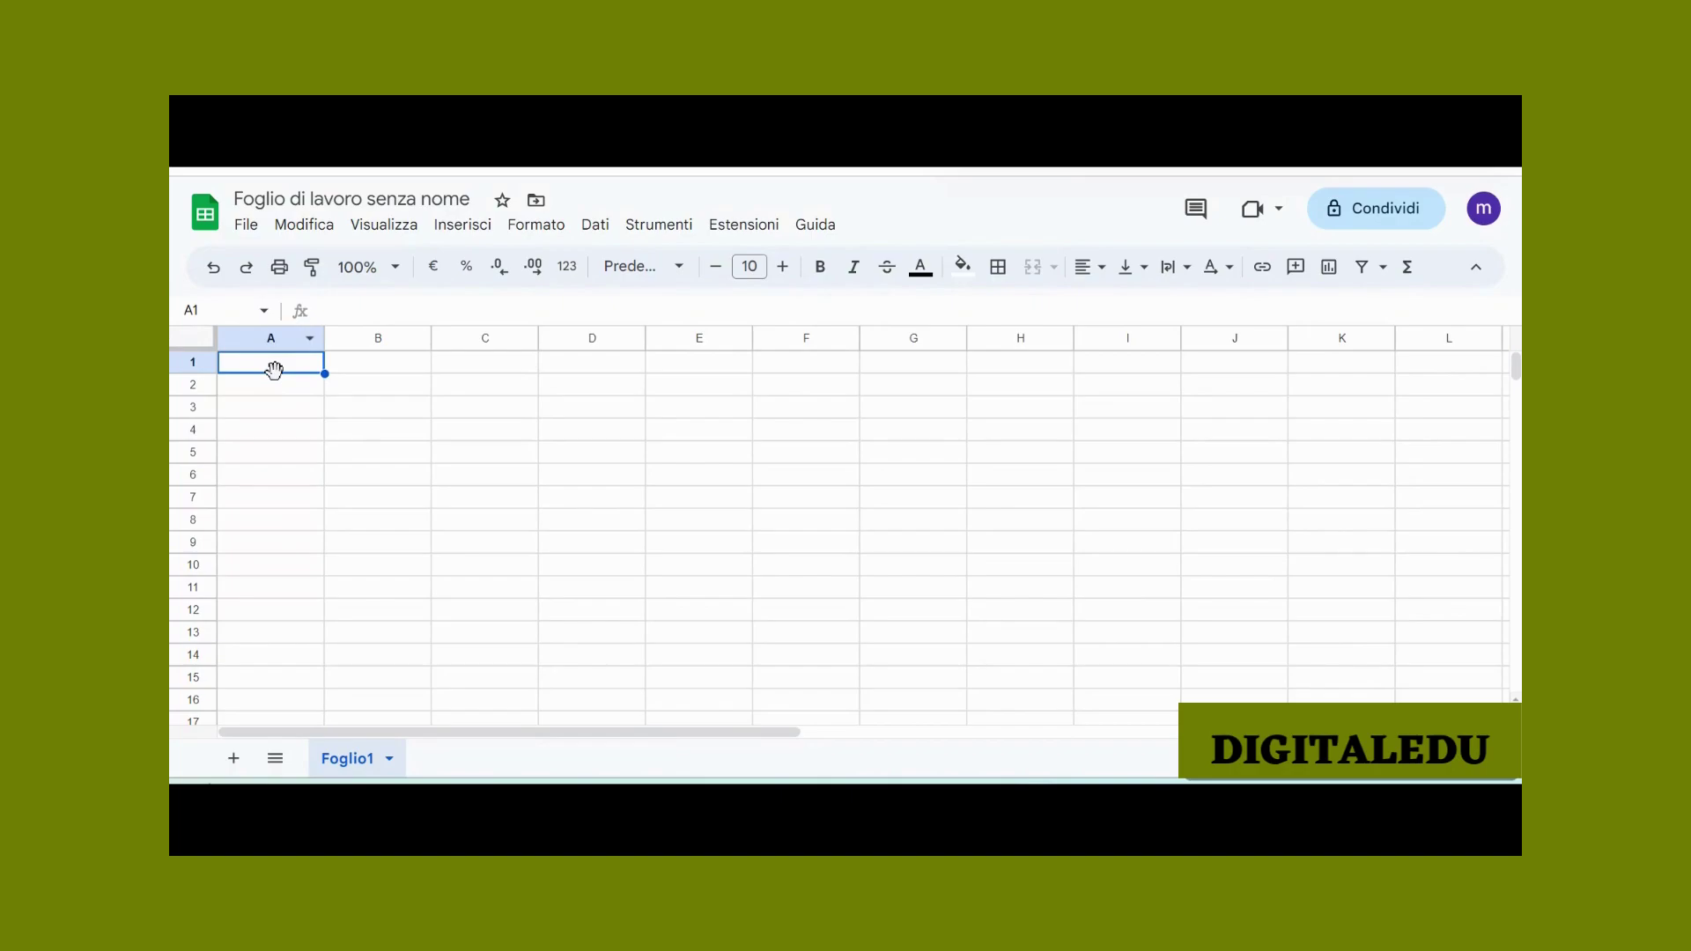
key(ctrl+v)
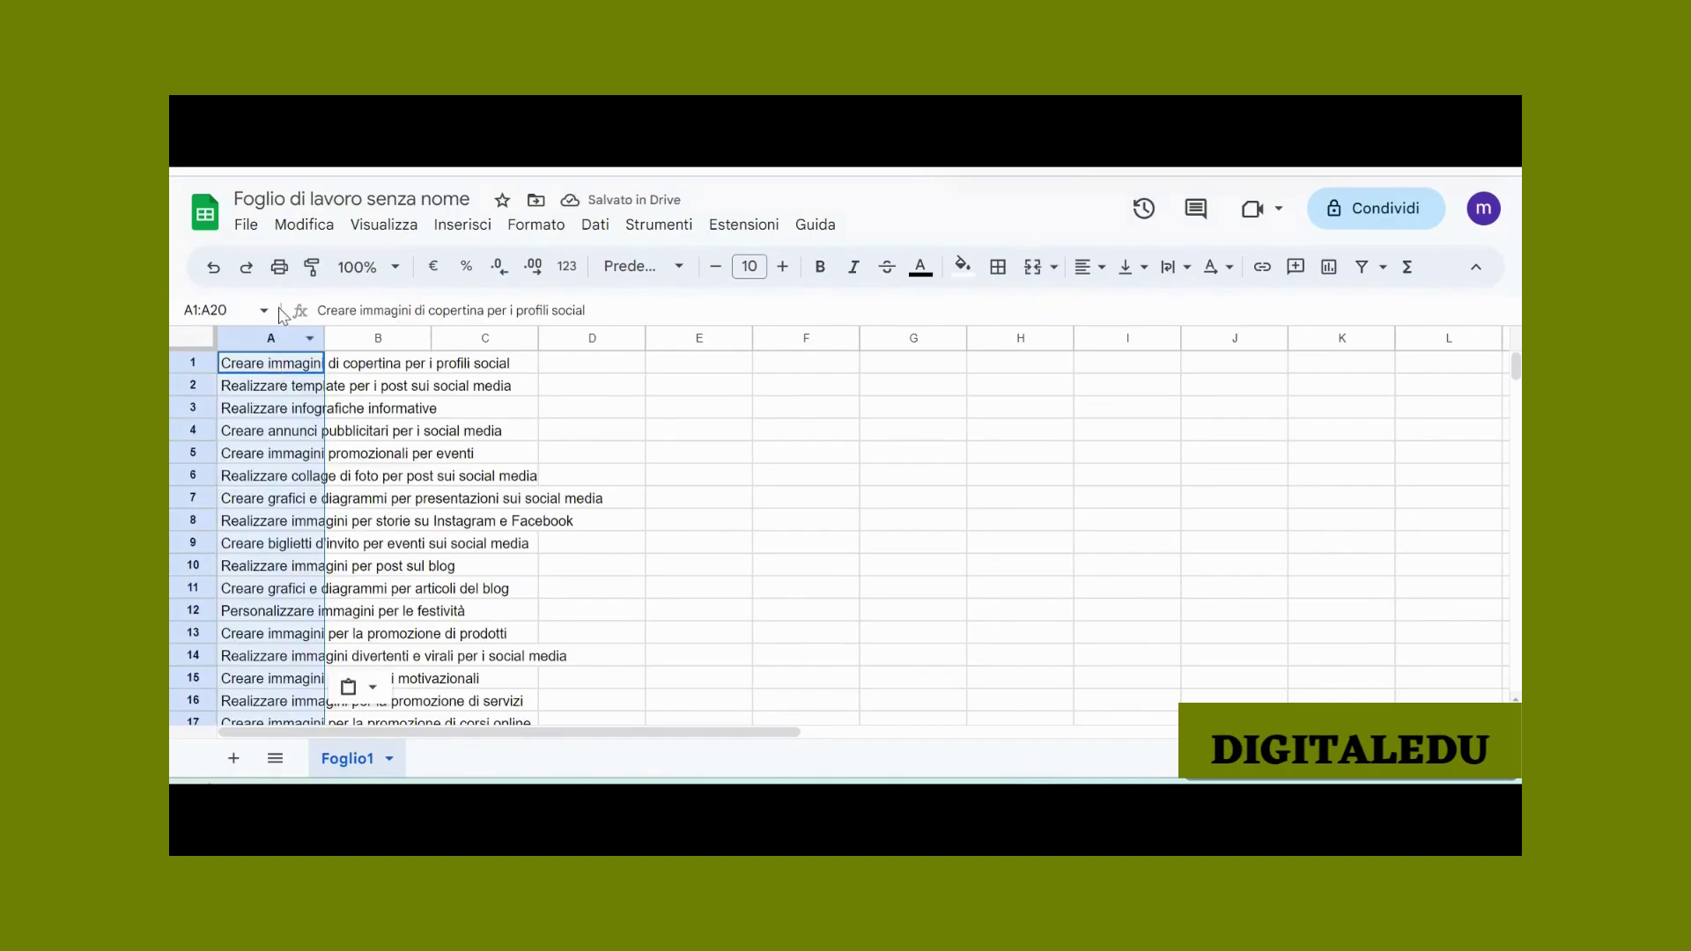
Step: Rename the spreadsheet as "20 idee su come utilizzare Canva per i social media", taking the title from the Canva design's text
mouse_move(859, 154)
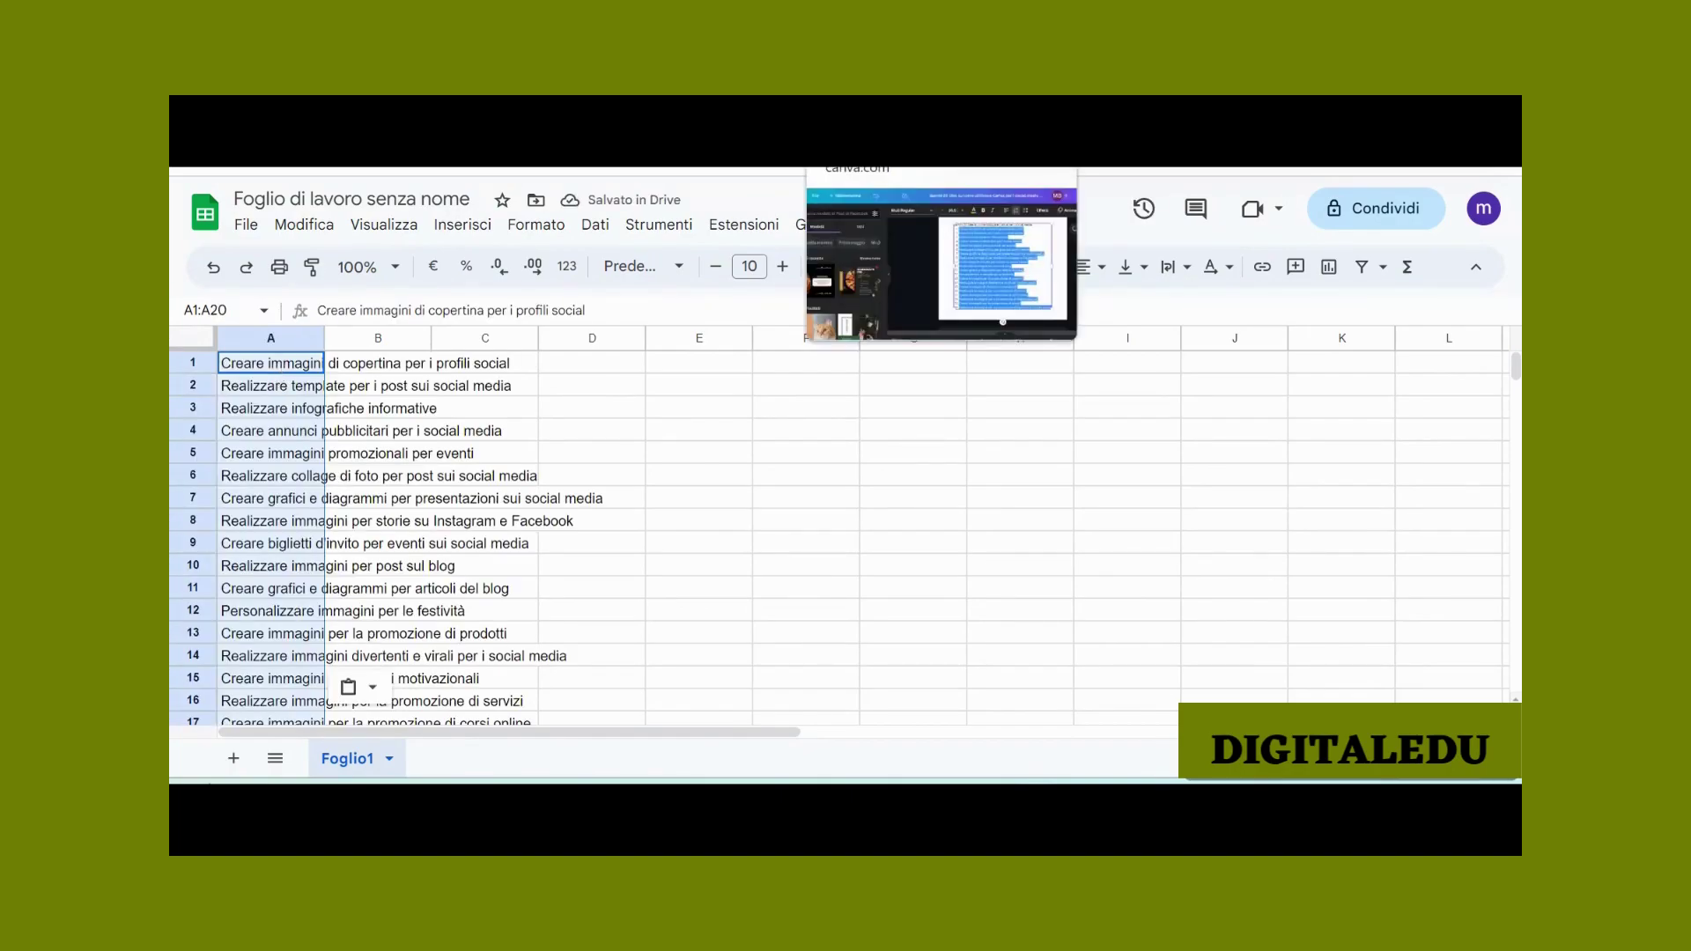
click(859, 154)
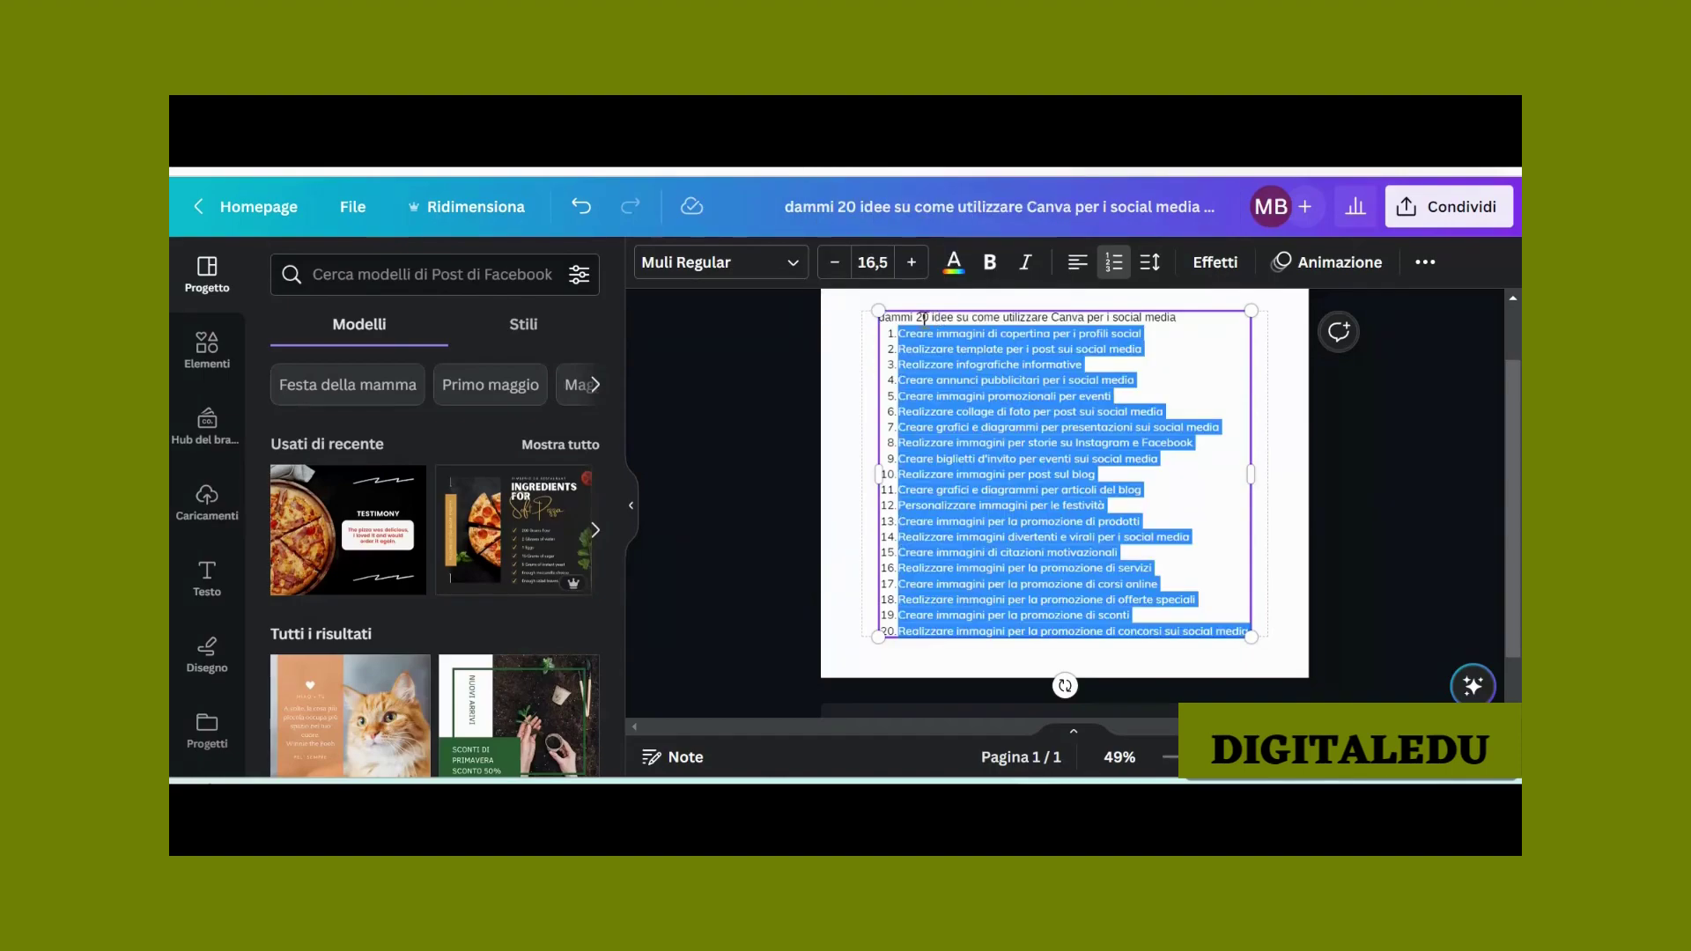
click(251, 154)
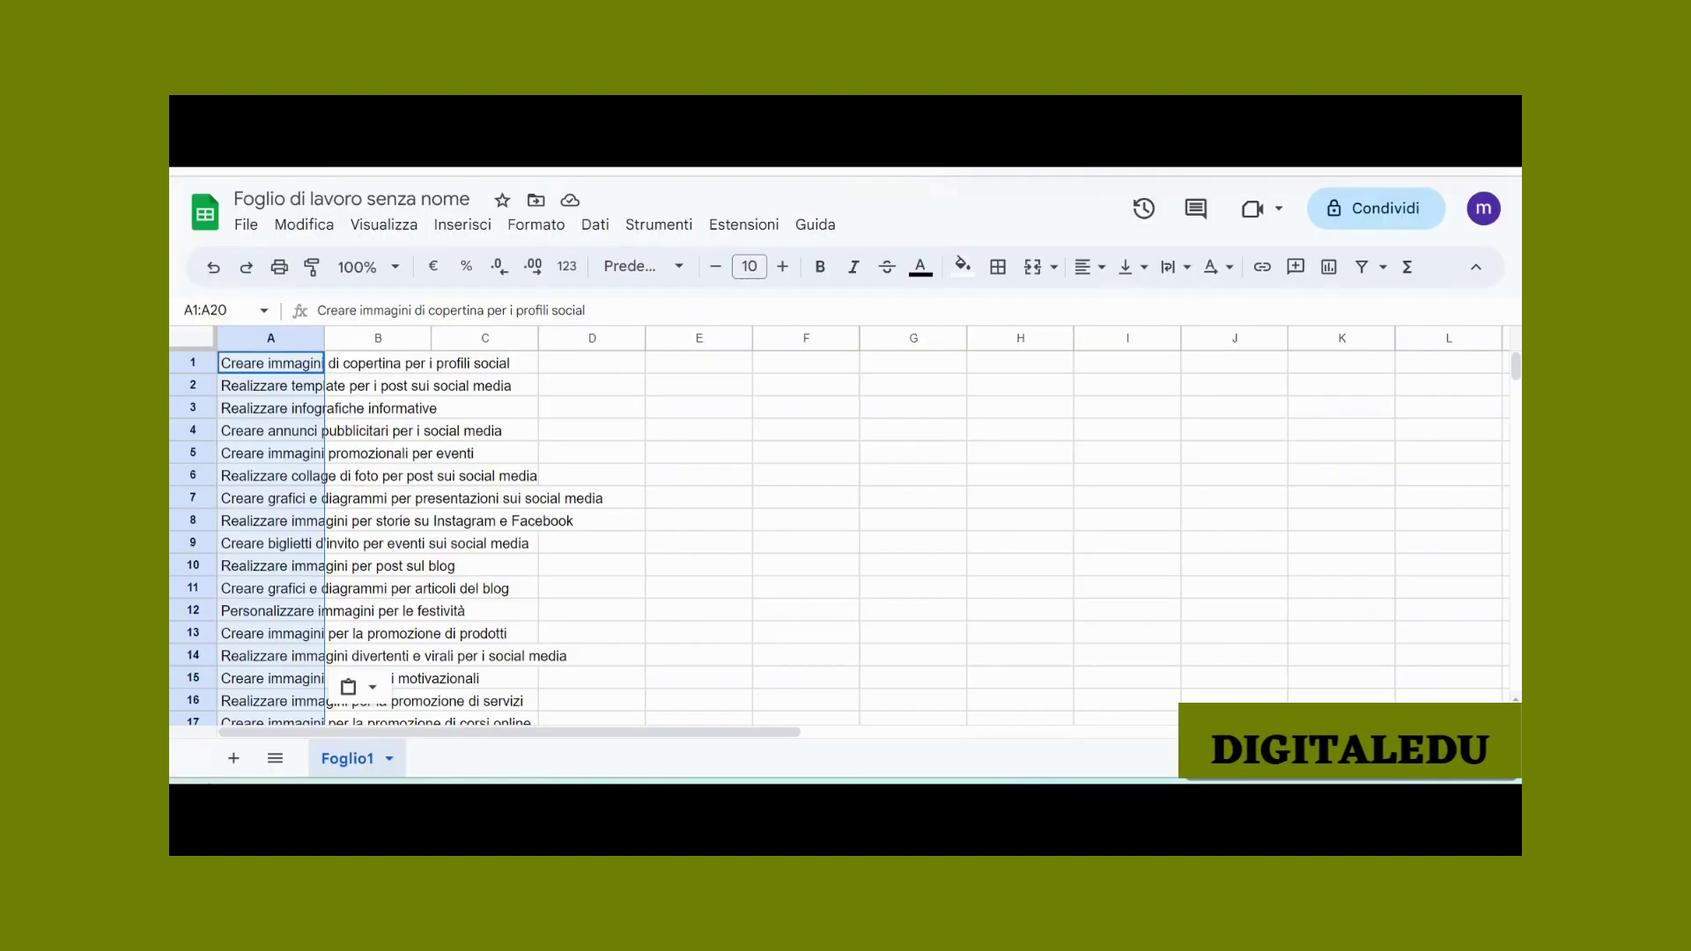
click(251, 193)
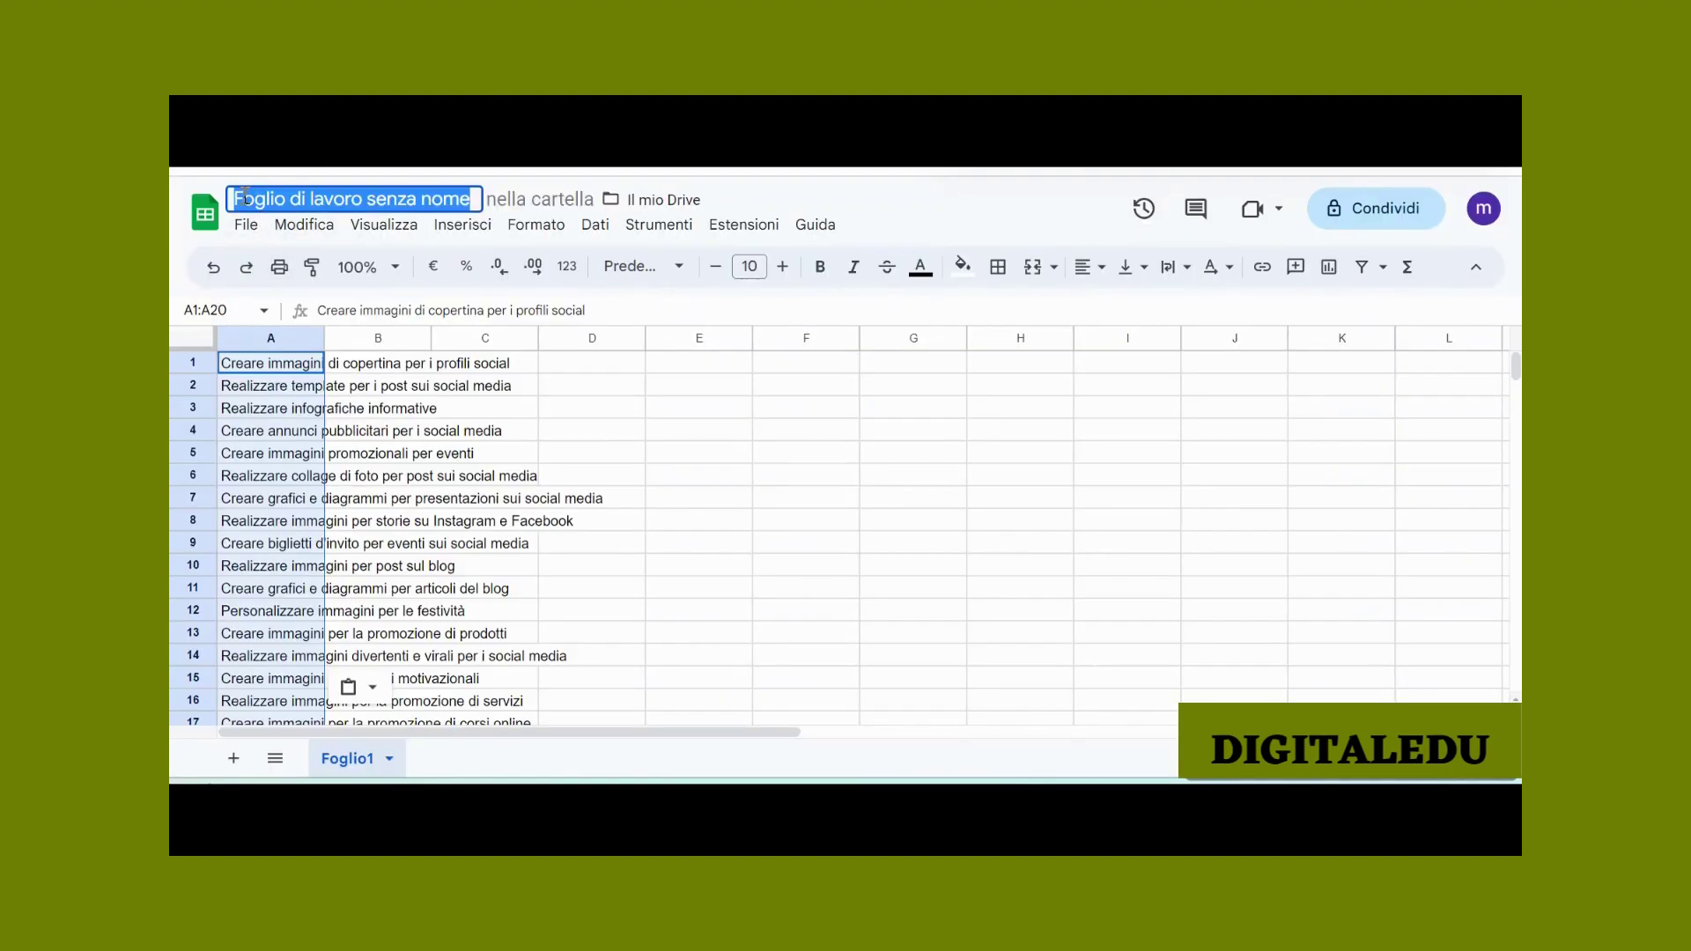
text(20 idee su come utilizzare Canva per i social media)
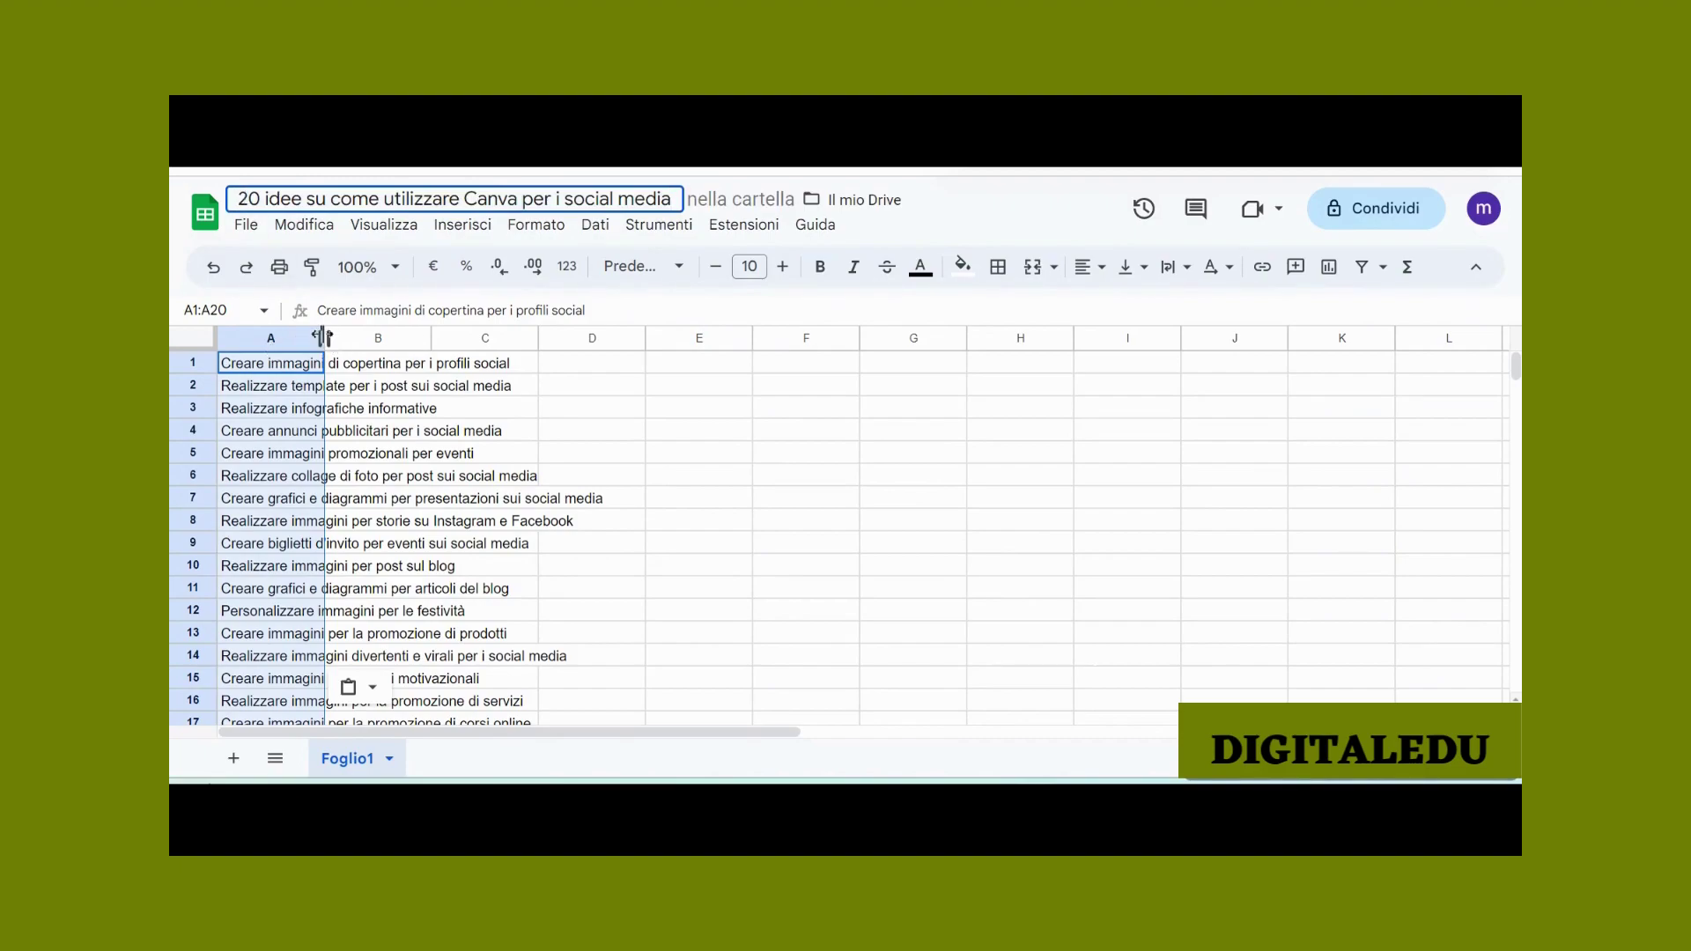
click(617, 412)
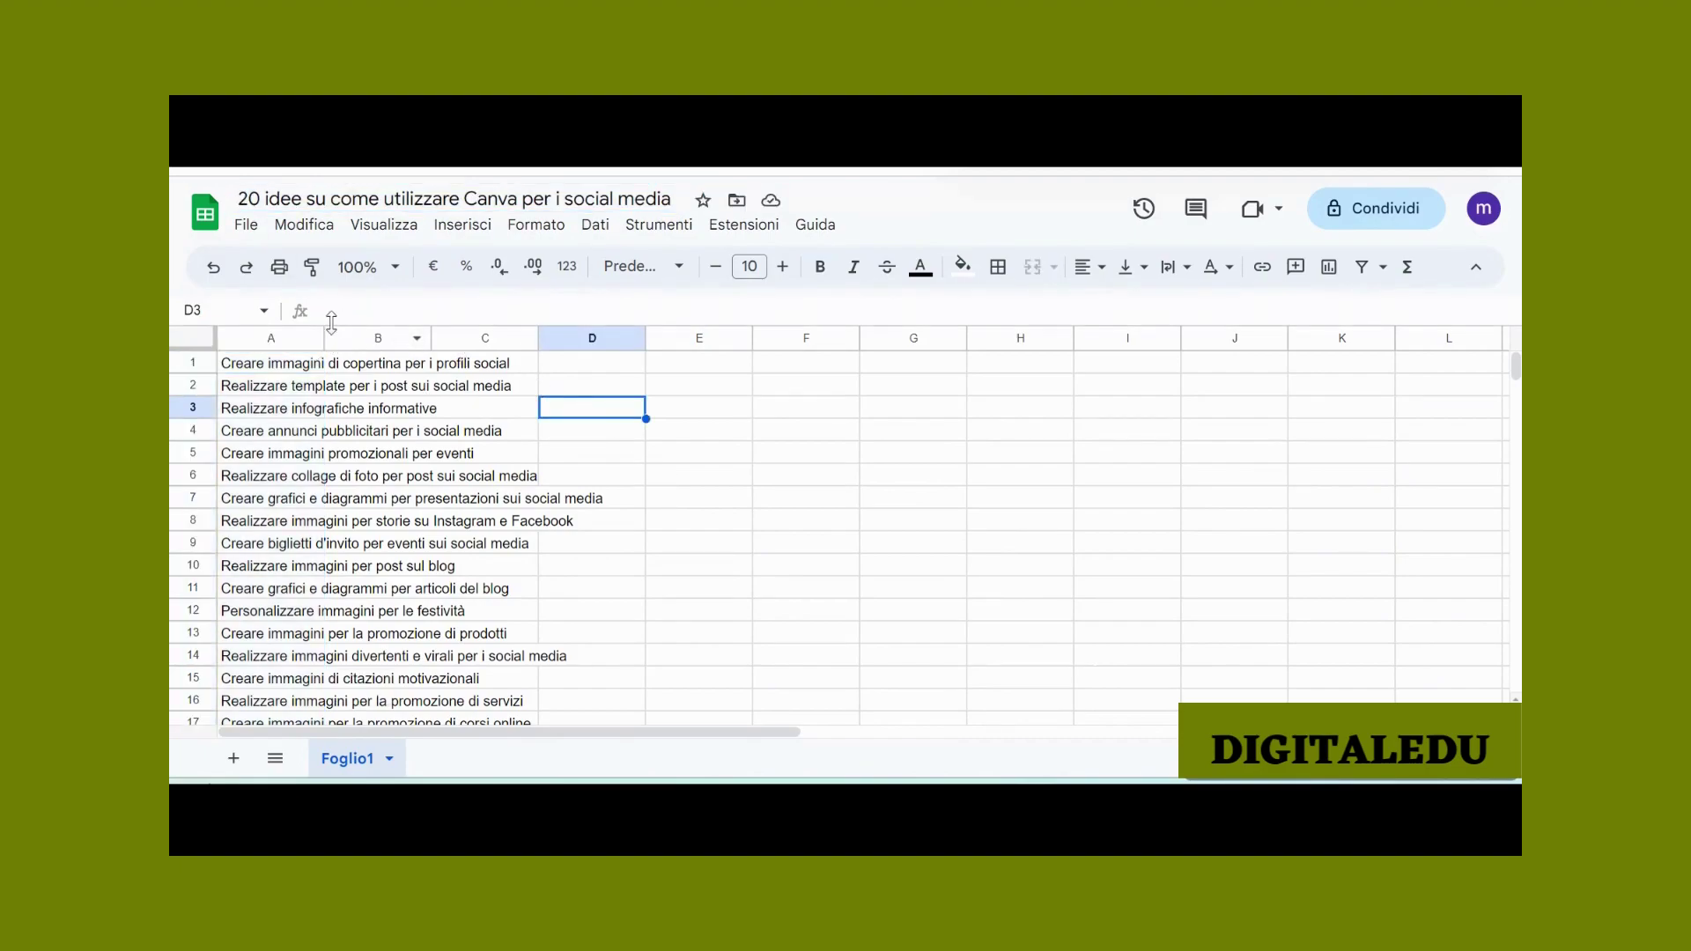
Step: Widen column A to fit the longest idea and download the sheet as comma-separated values (.csv)
drag(323, 337, 616, 342)
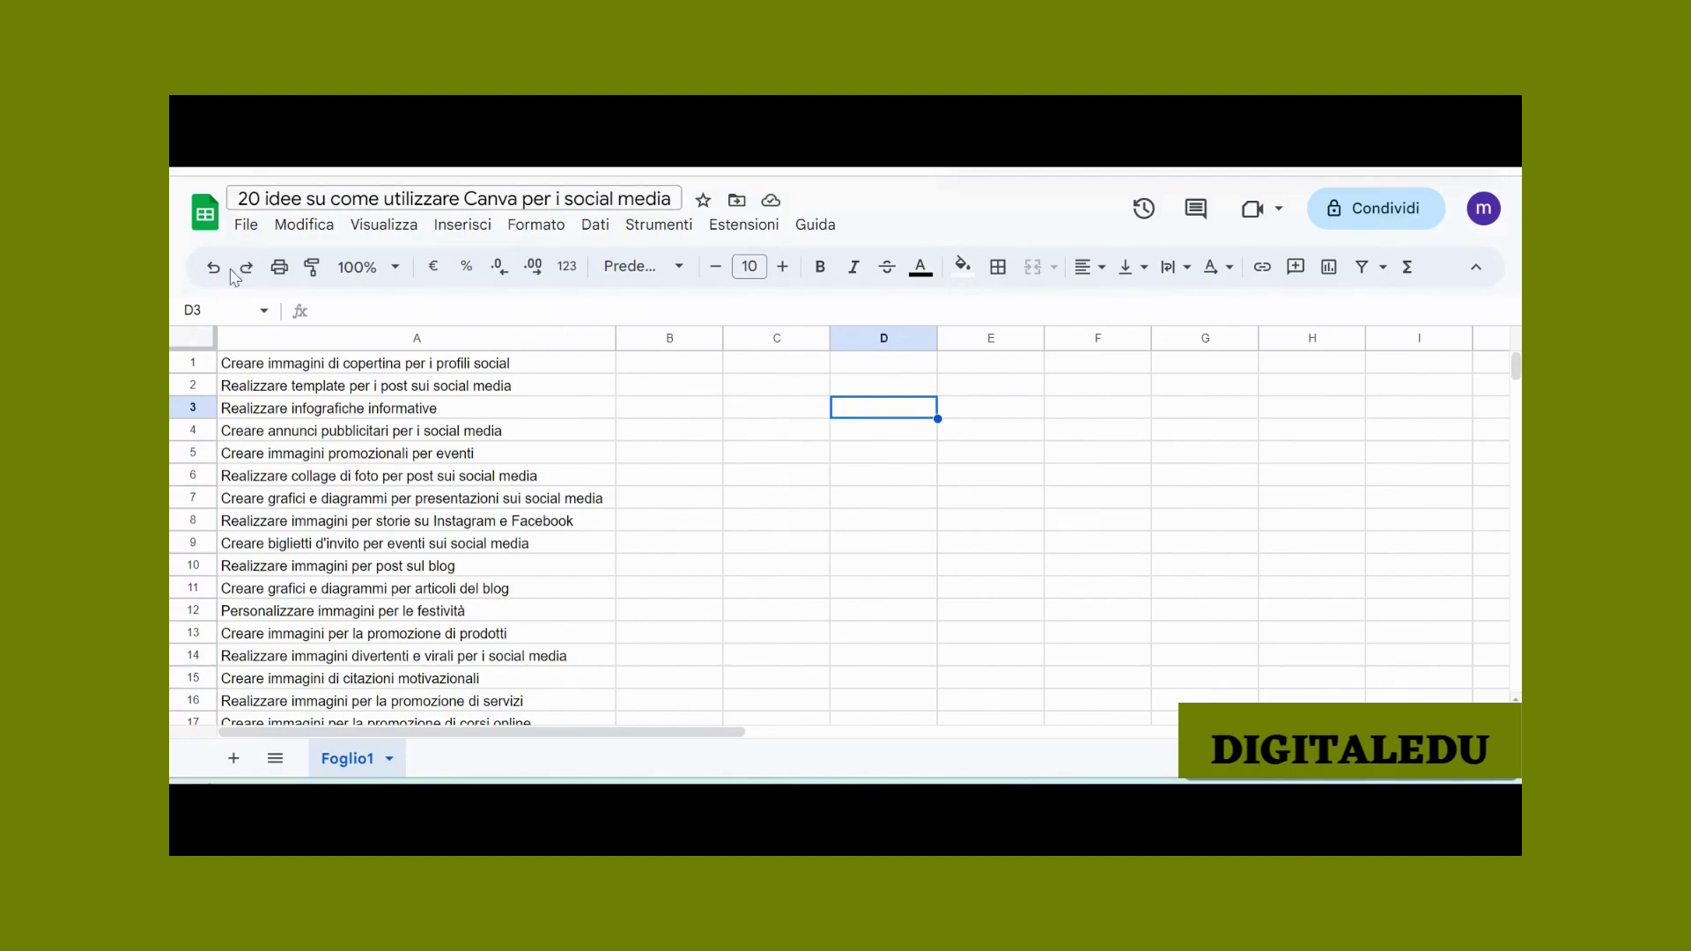
click(244, 227)
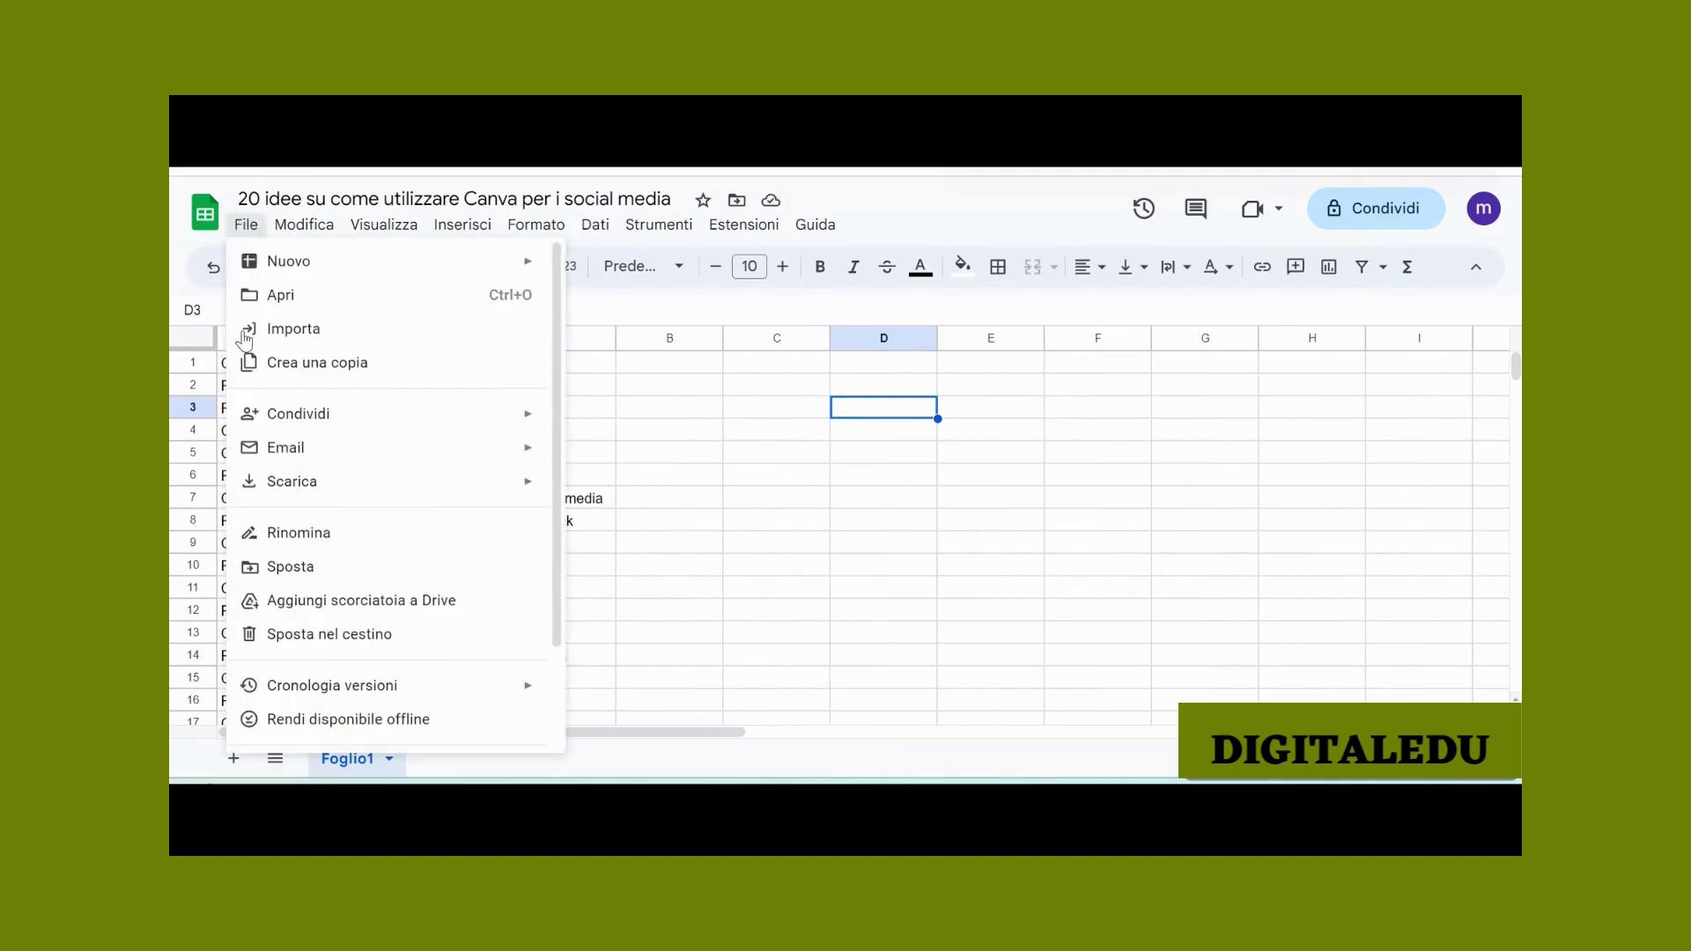
mouse_move(320, 495)
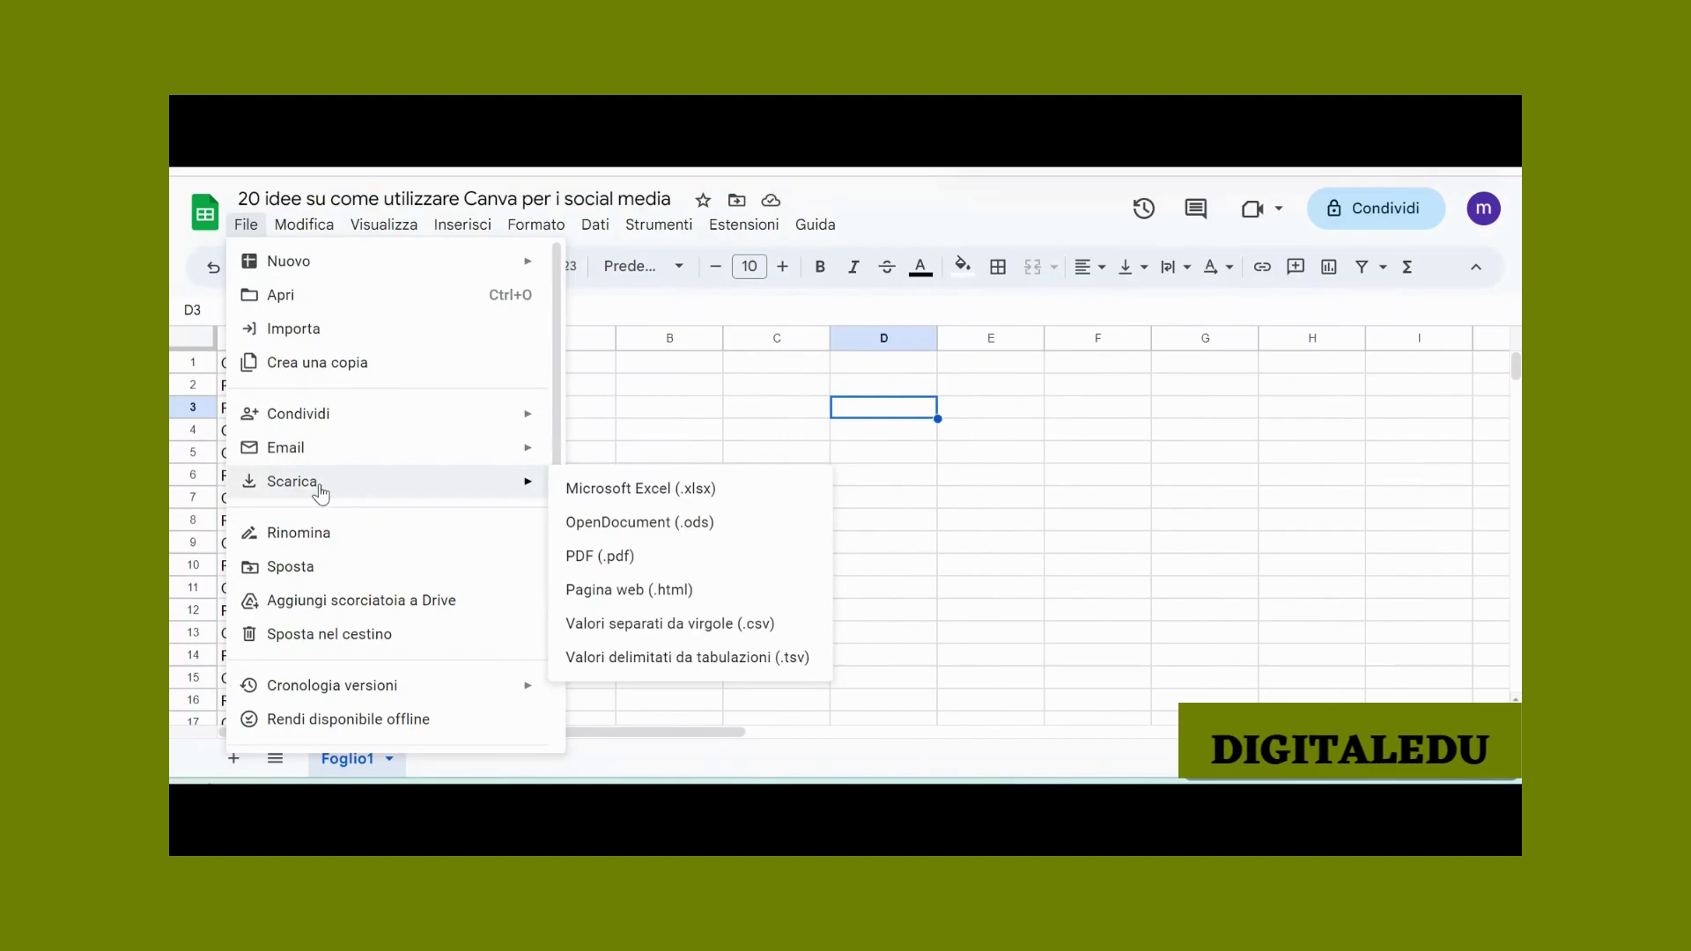
click(644, 623)
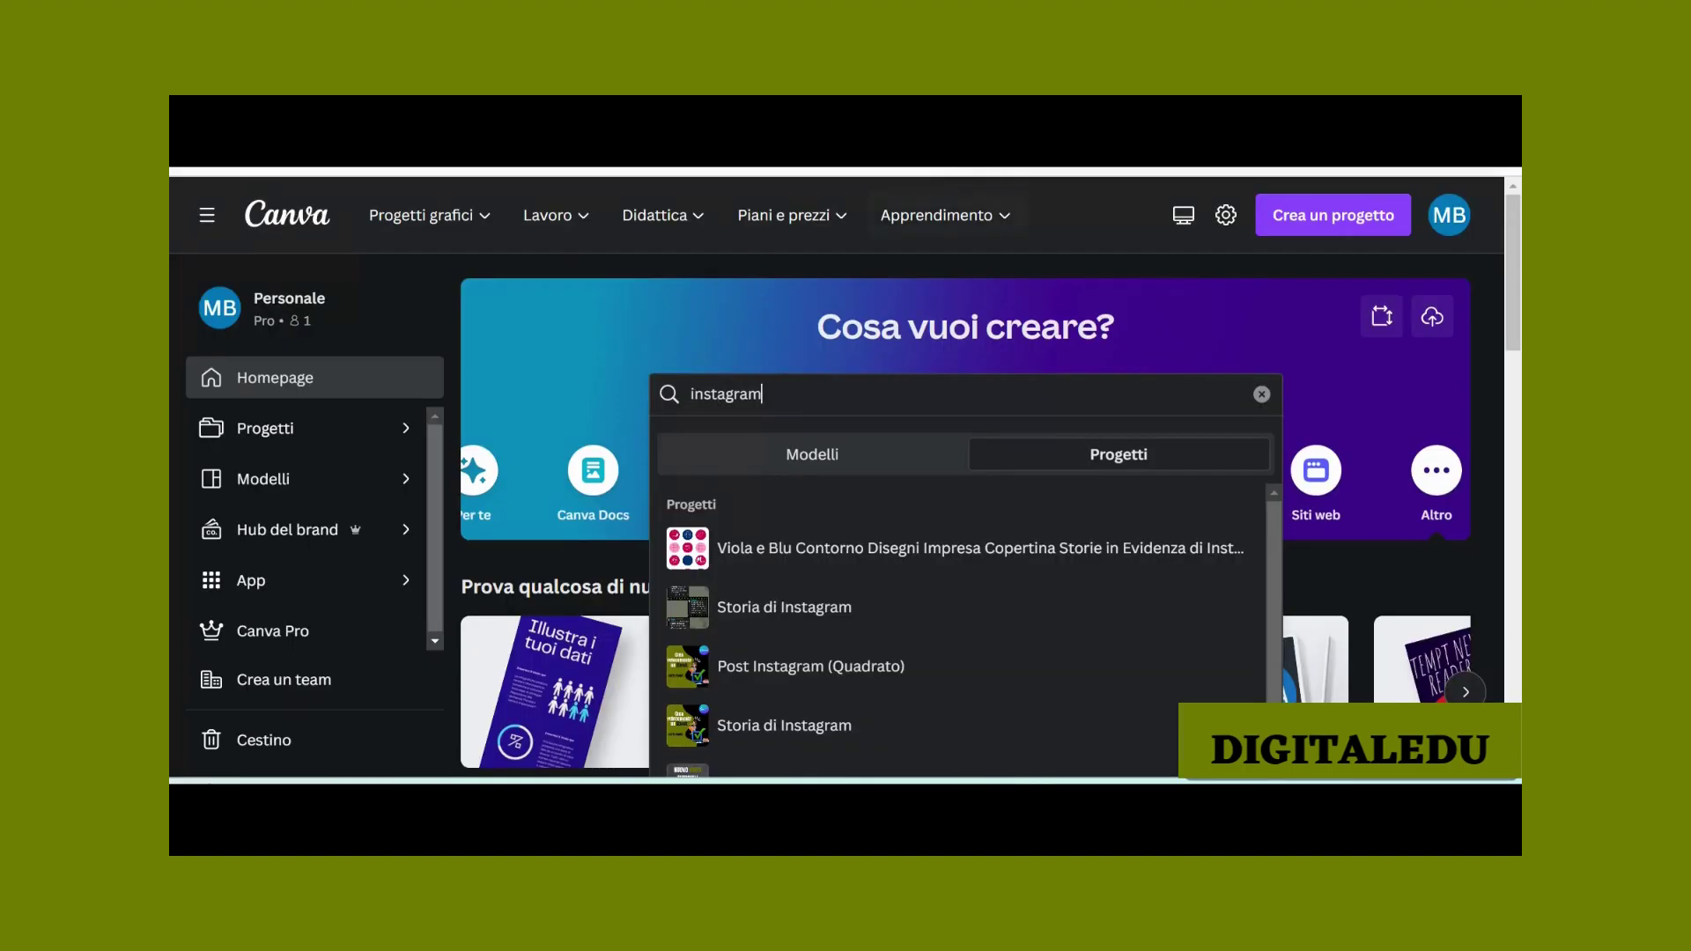
Step: Switch to the Canva homepage, search the new design formats for "instagram" and create a Post Instagram (Quadrato), 1080 × 1080 px
click(1345, 265)
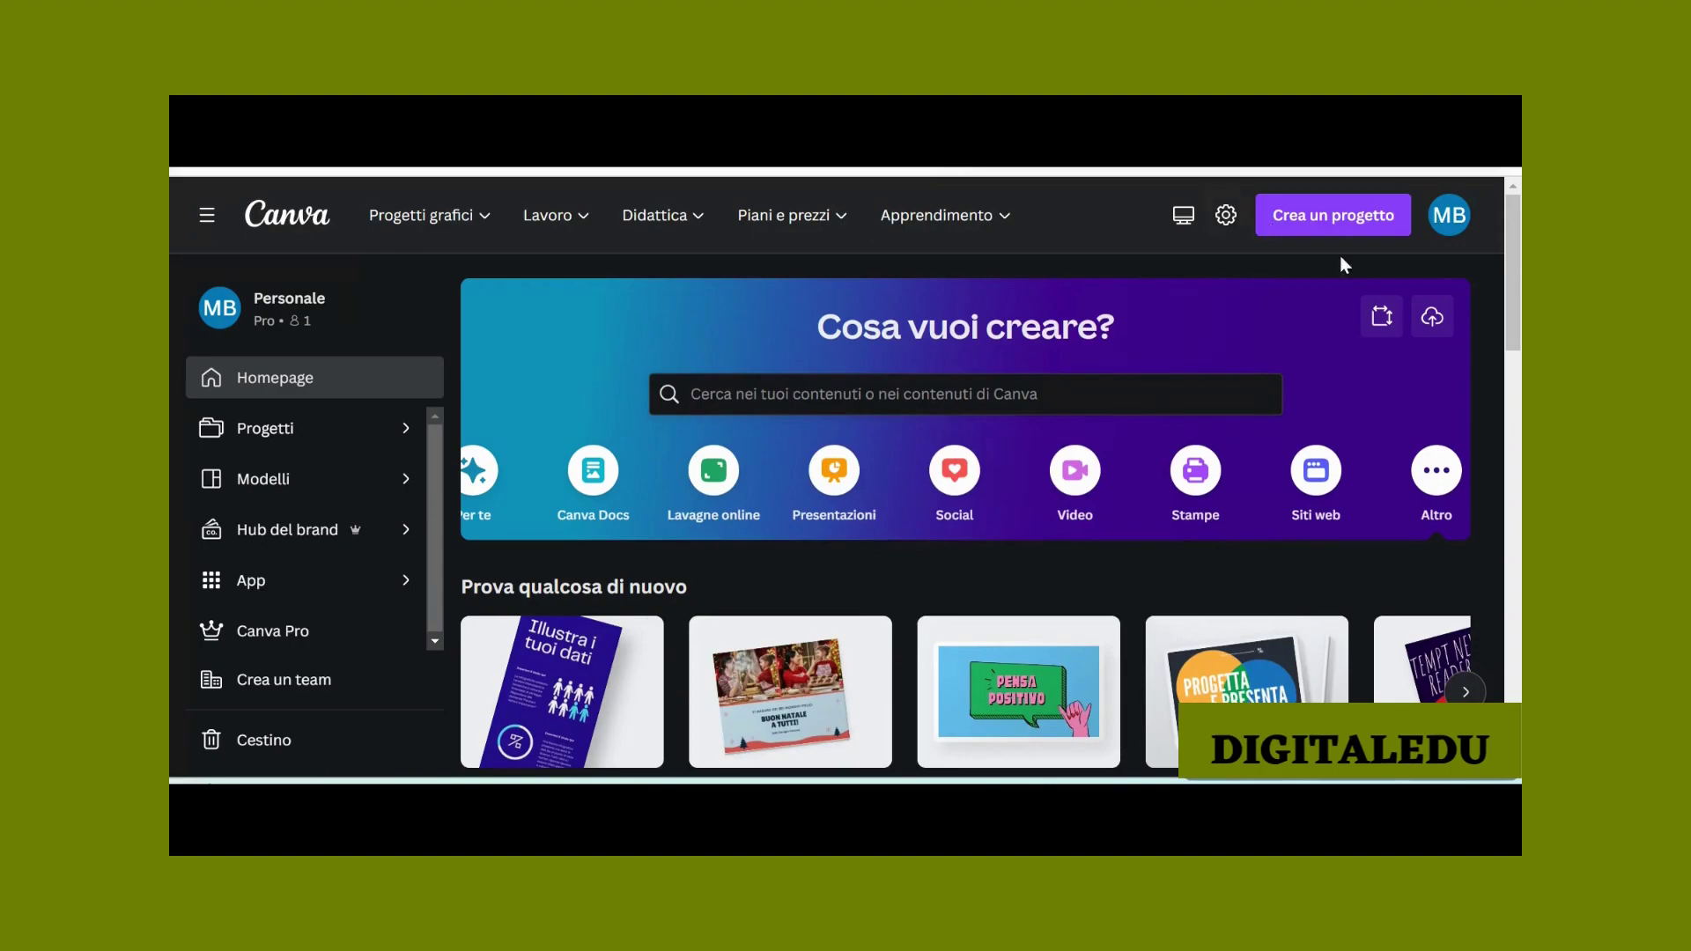
click(1326, 220)
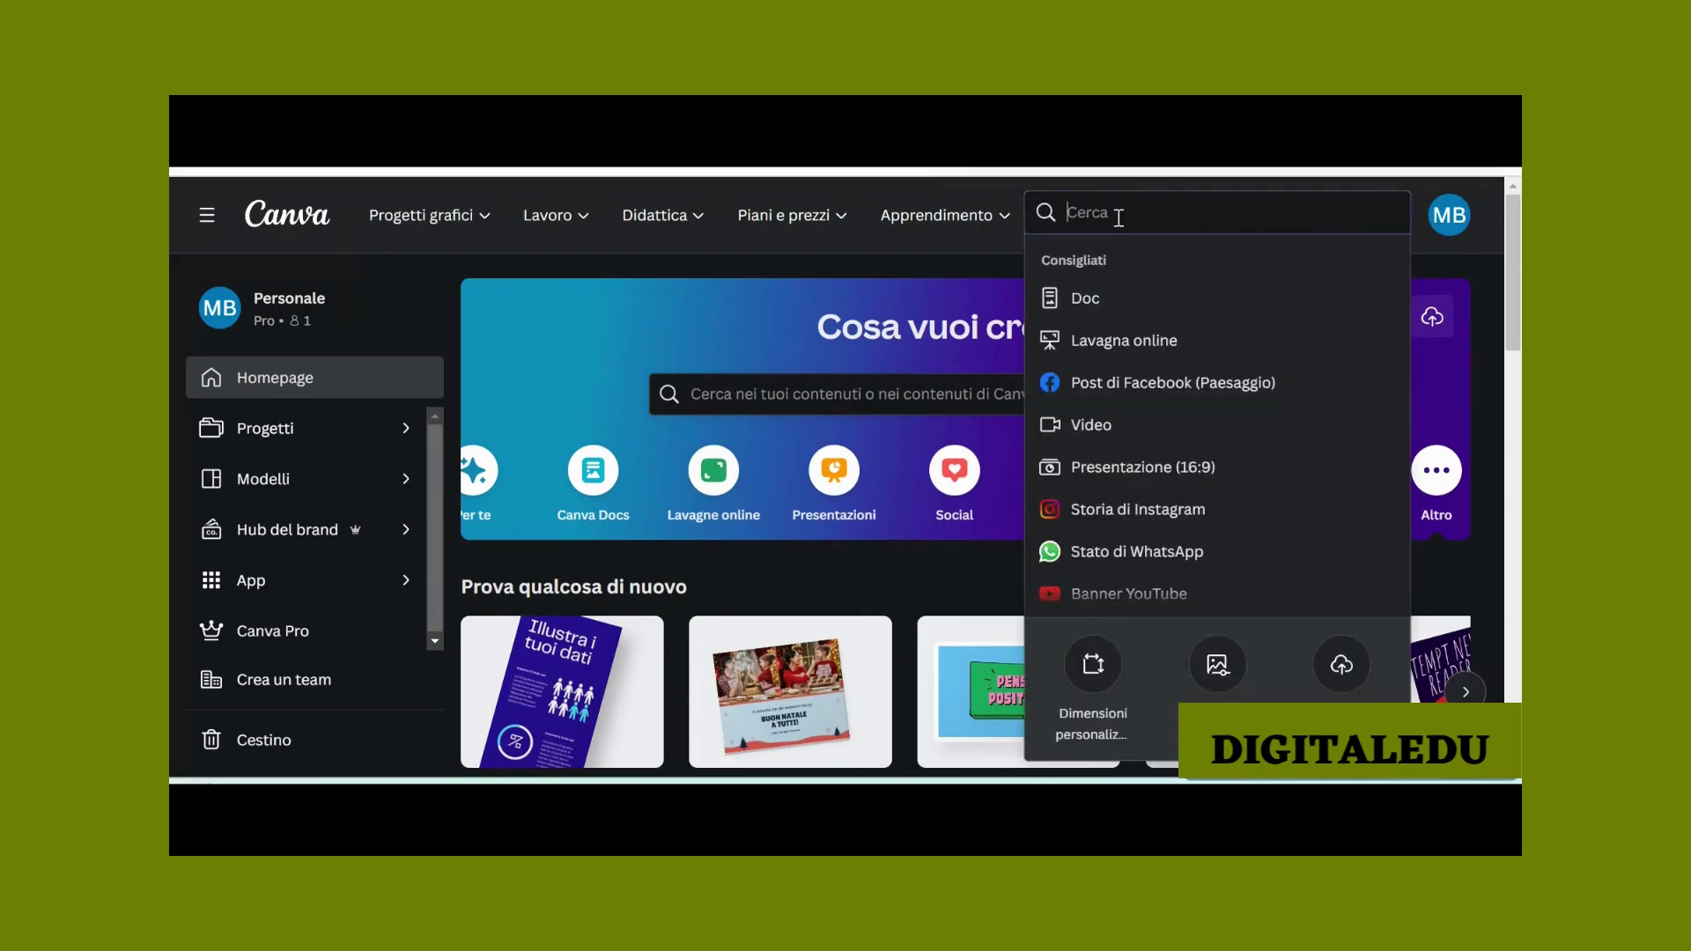
text(instagram)
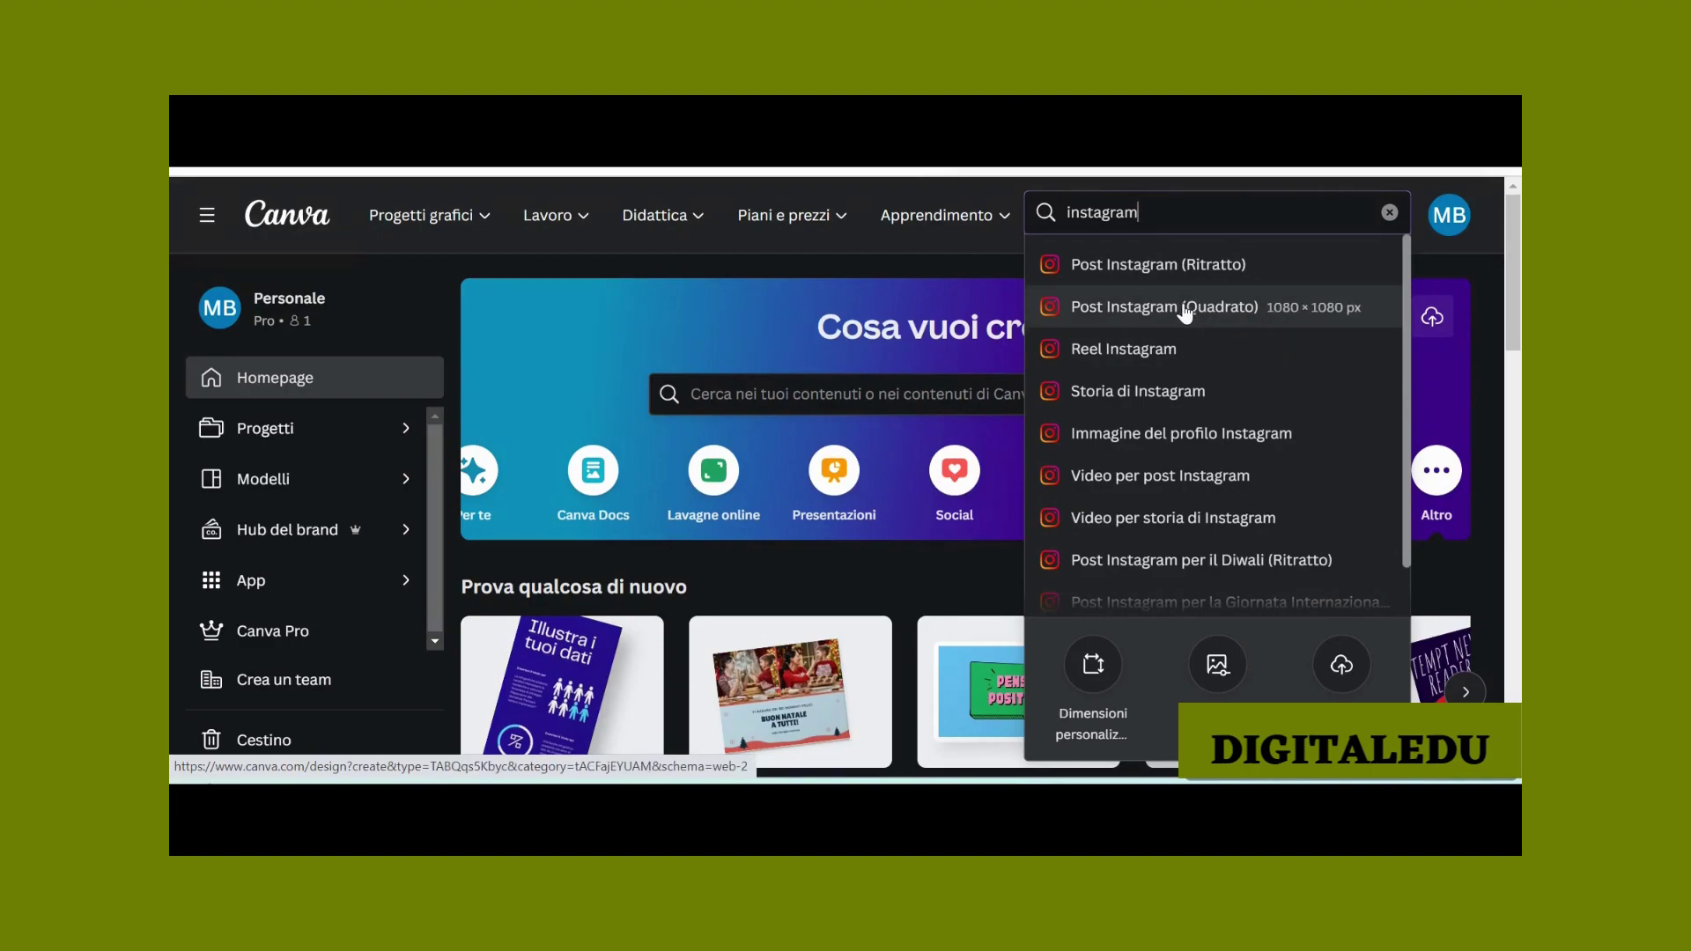
click(1152, 317)
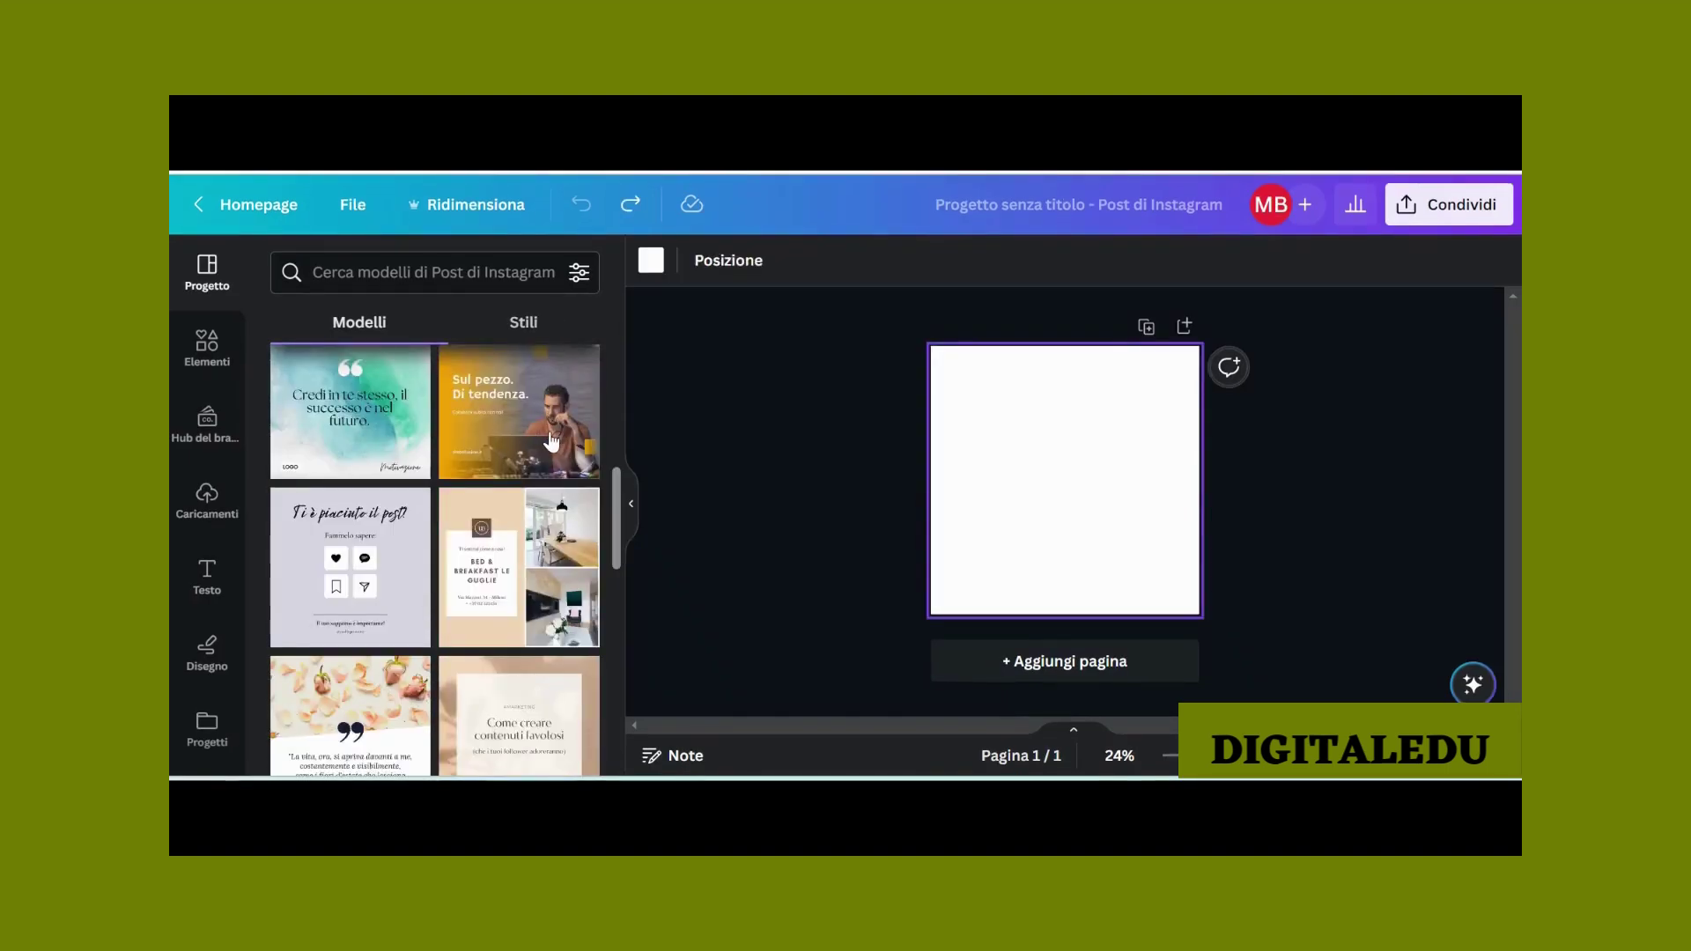
Step: Apply the framed quote template "Ogni giorno che ti svegli hai un lavoro da fare" to the blank page
scroll(549, 440, down, 2)
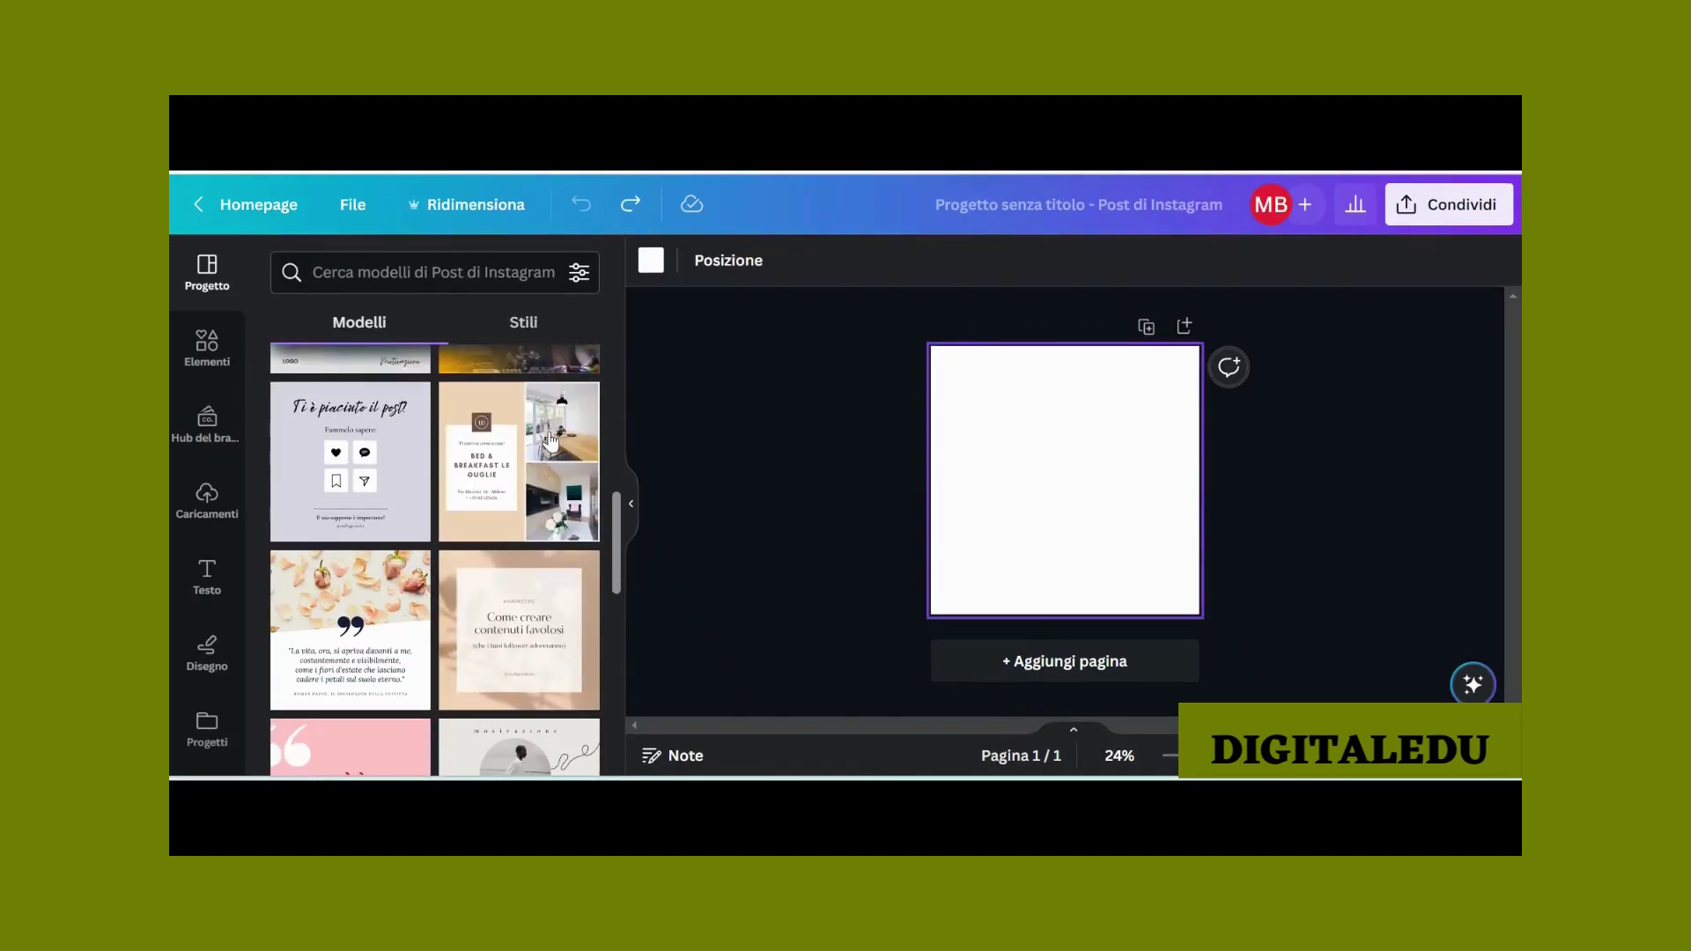
scroll(550, 440, down, 2)
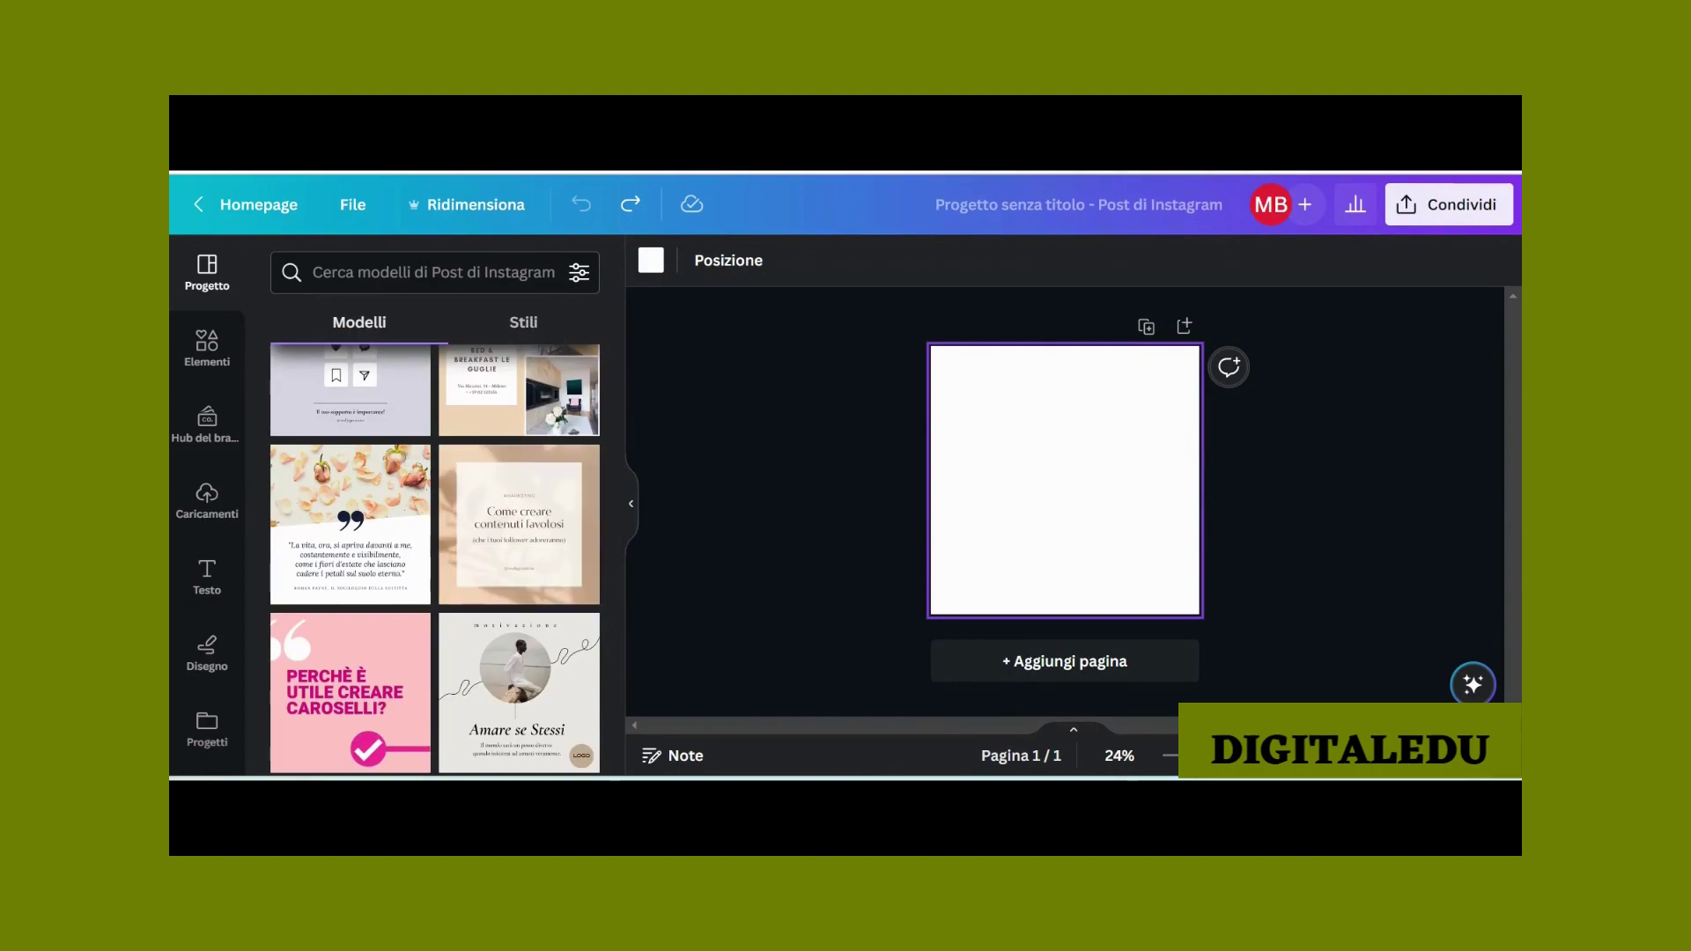
click(370, 453)
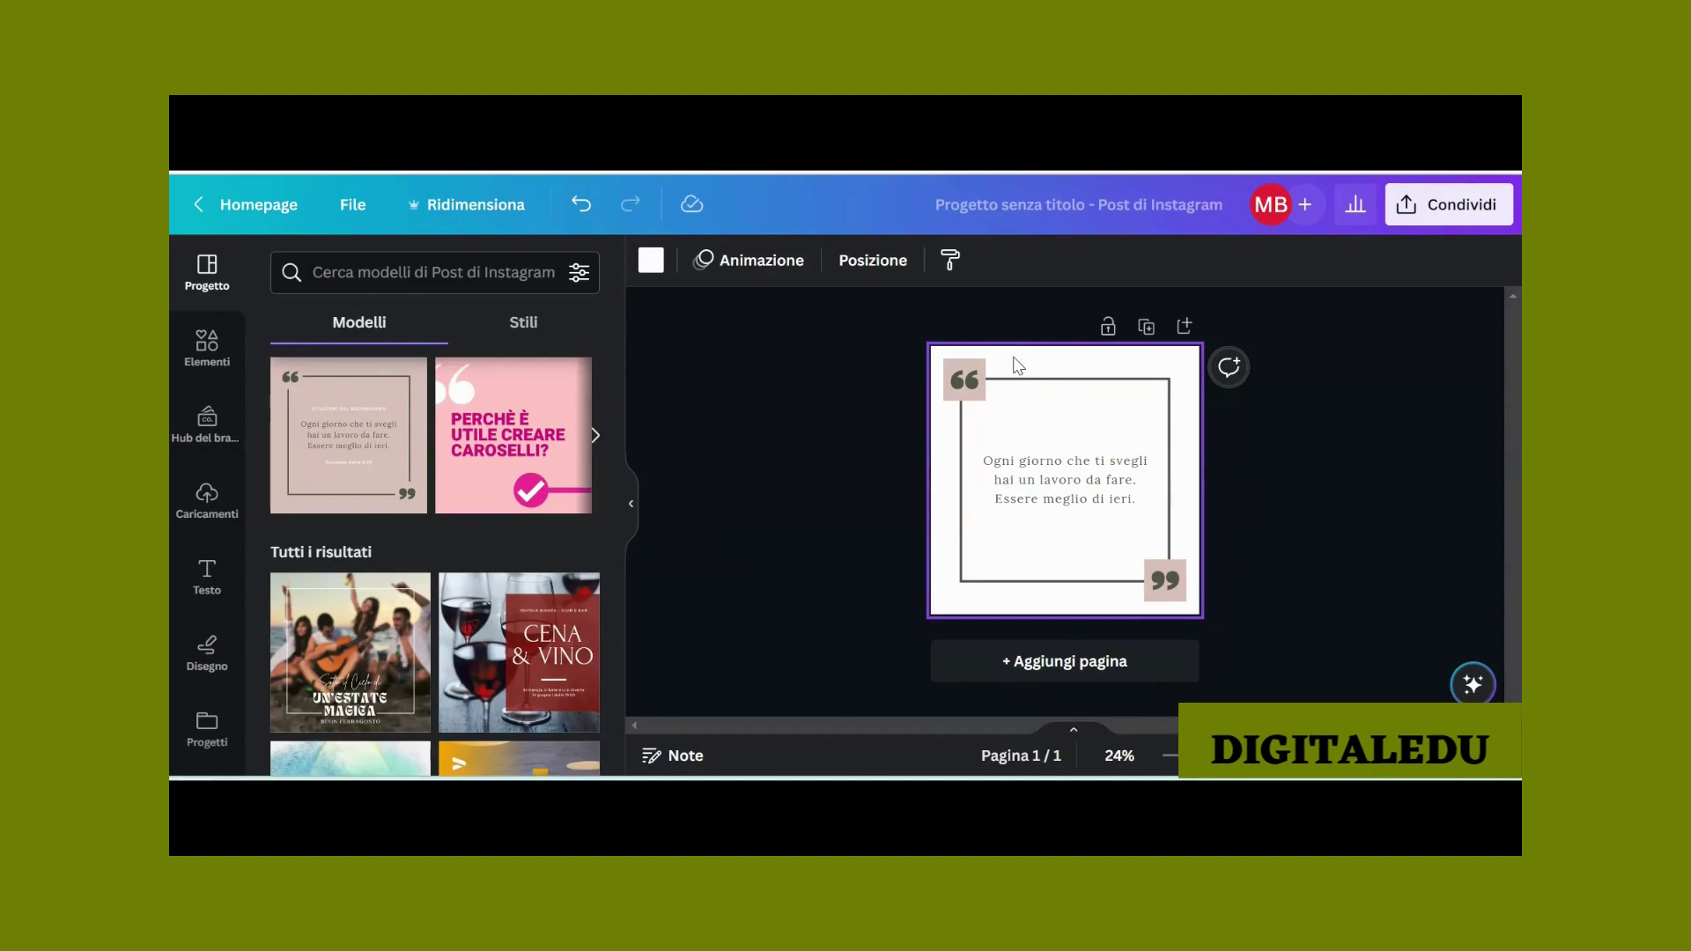
Step: Set the page background to the preset blue-to-purple gradient
click(650, 264)
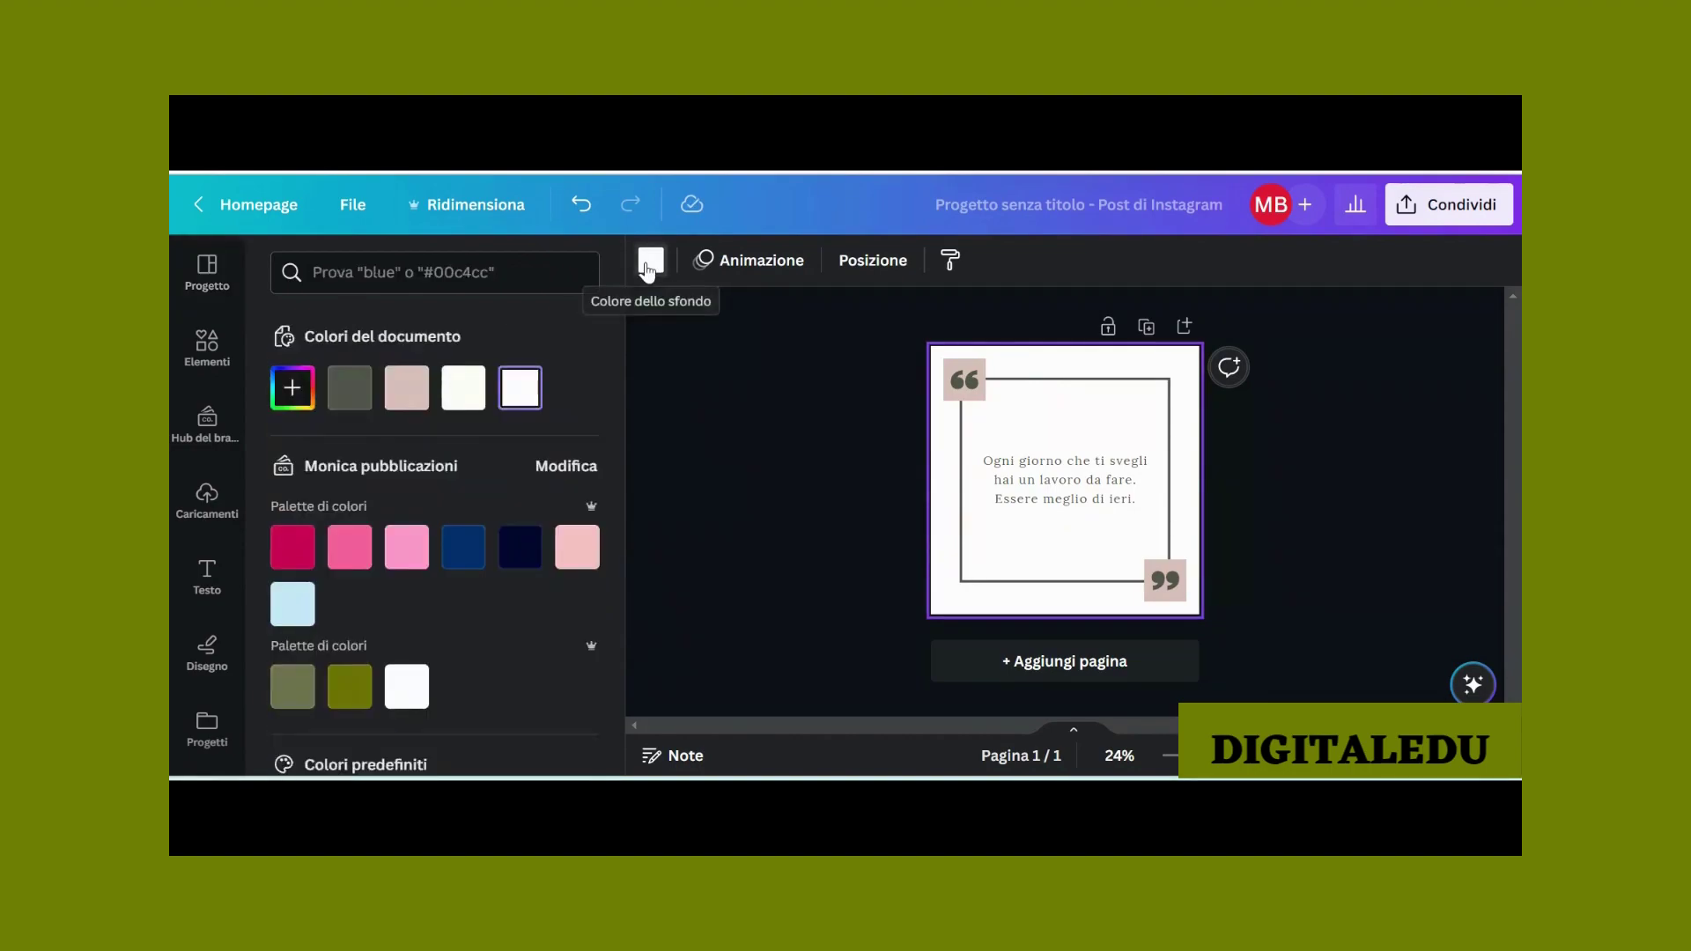
scroll(440, 467, down, 5)
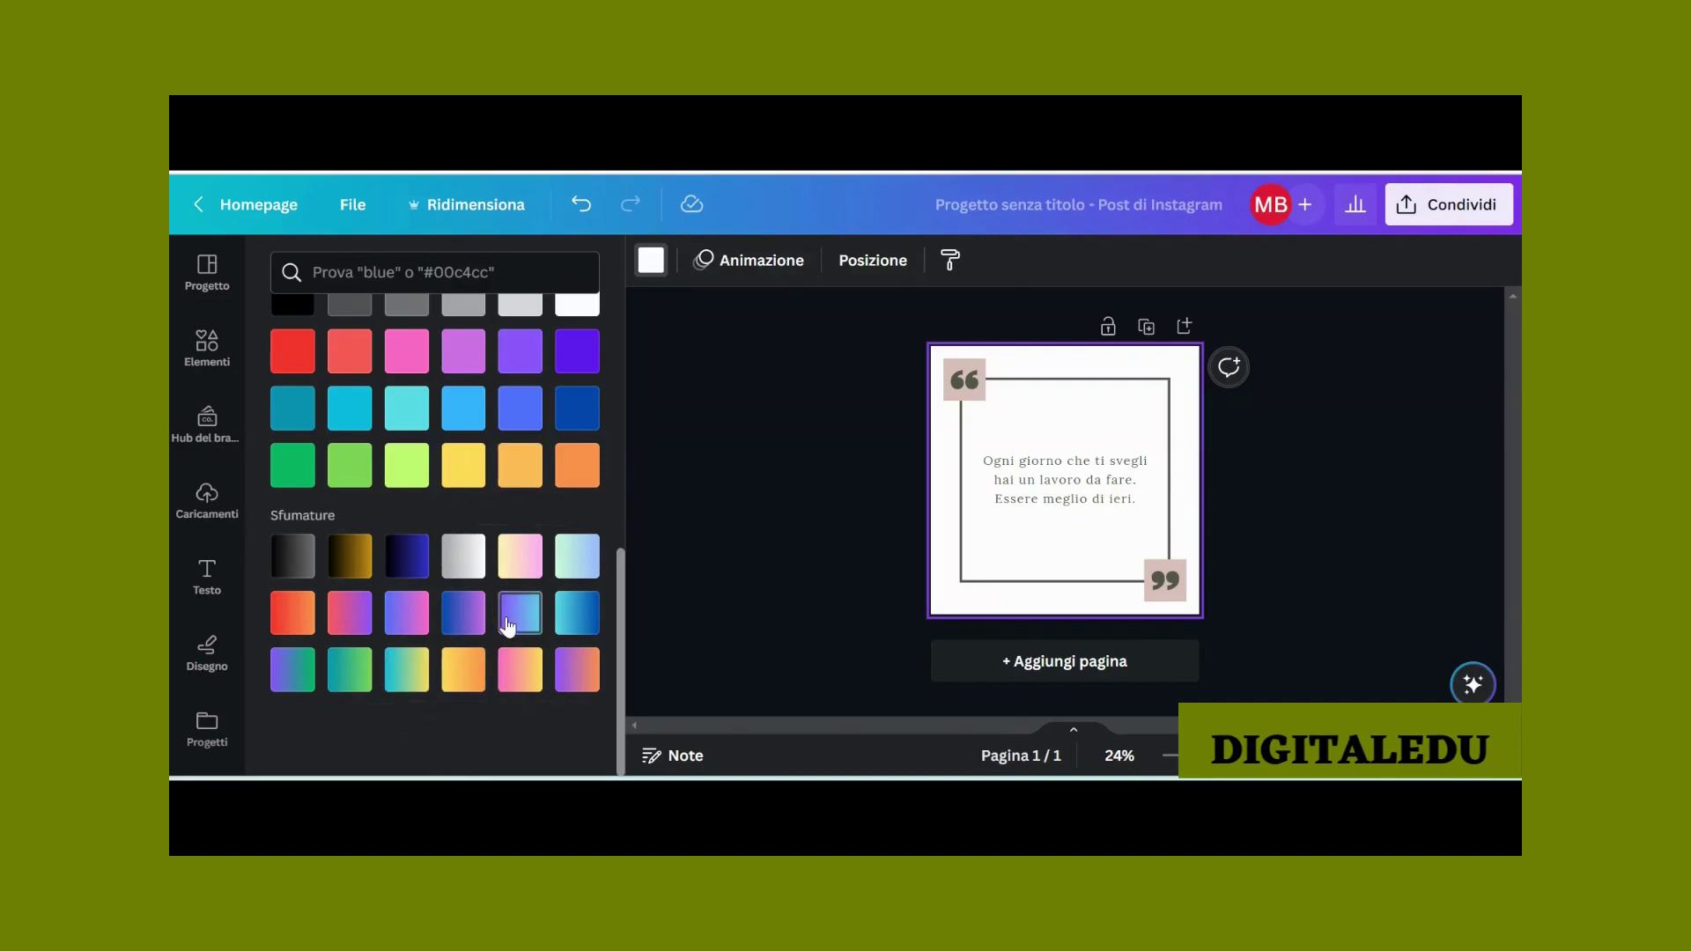
click(464, 614)
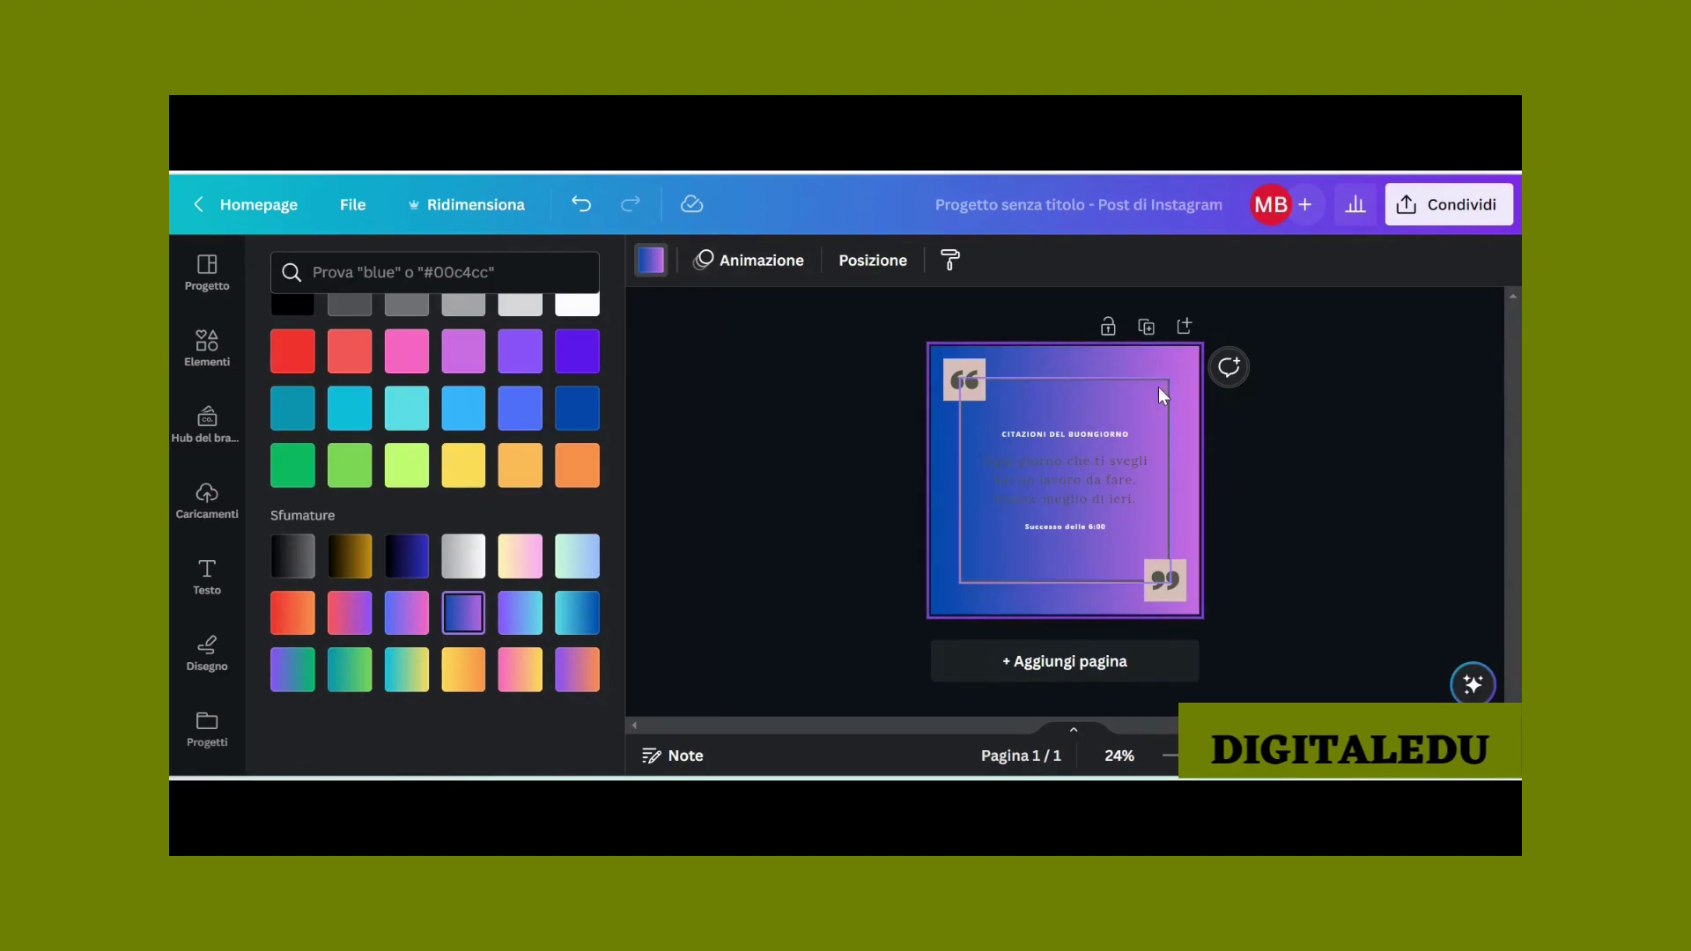
Step: Fill both squares behind the opening and closing quotation marks with the preset black-to-dark-blue gradient
click(952, 364)
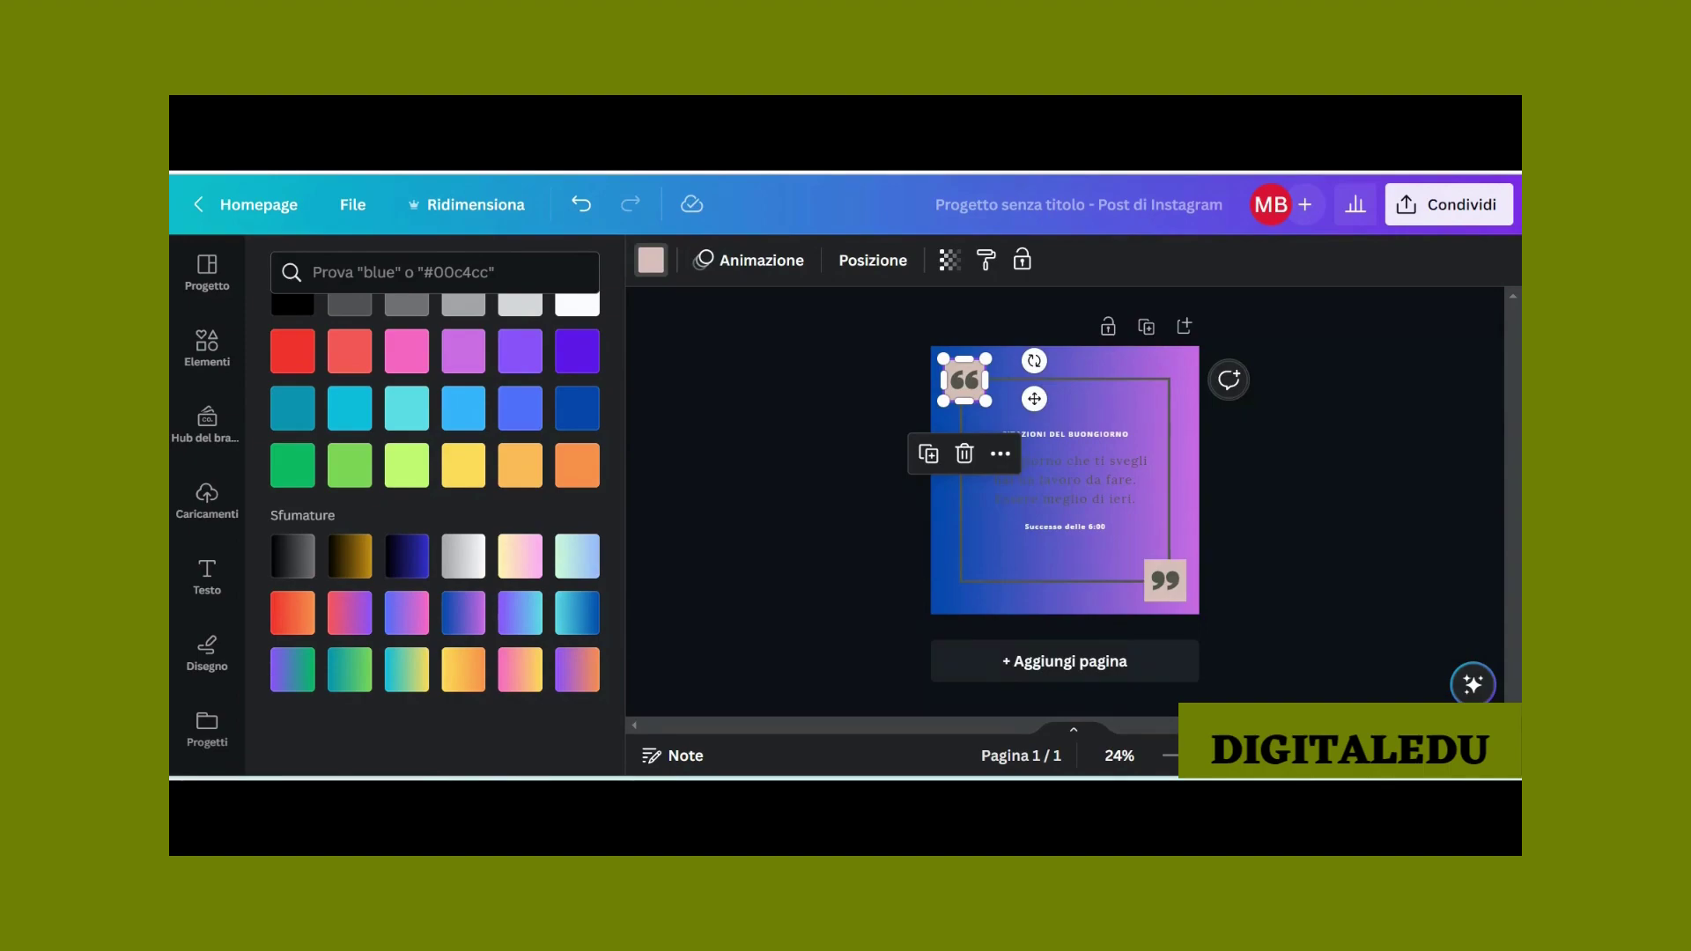
click(406, 556)
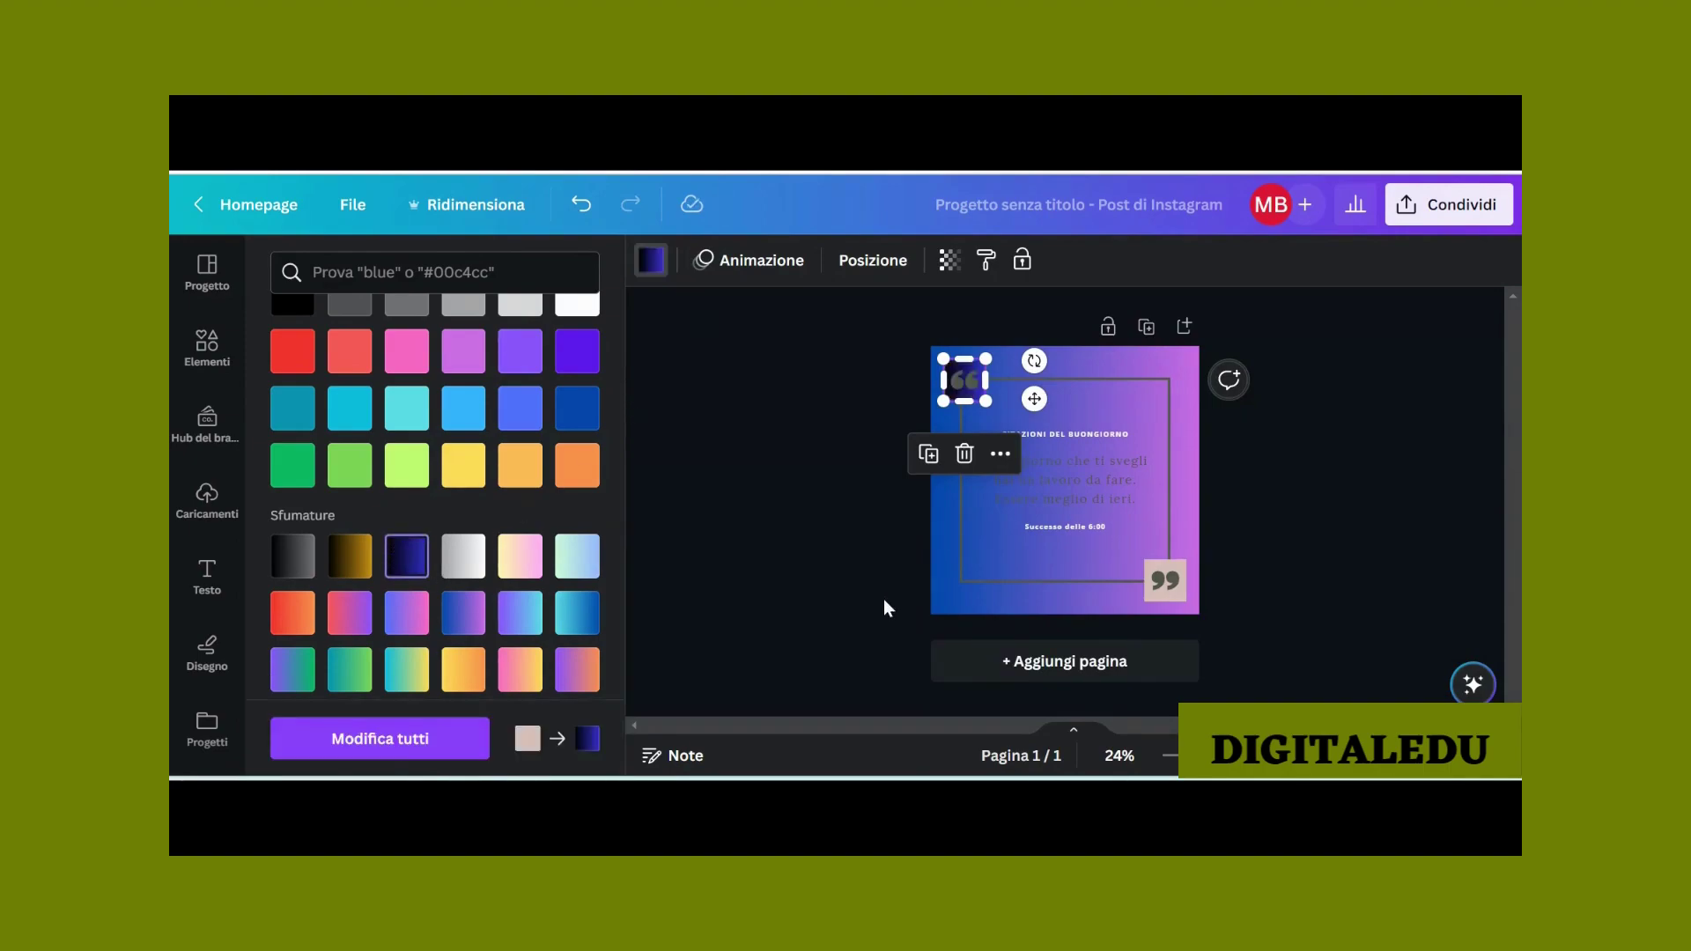
click(1165, 590)
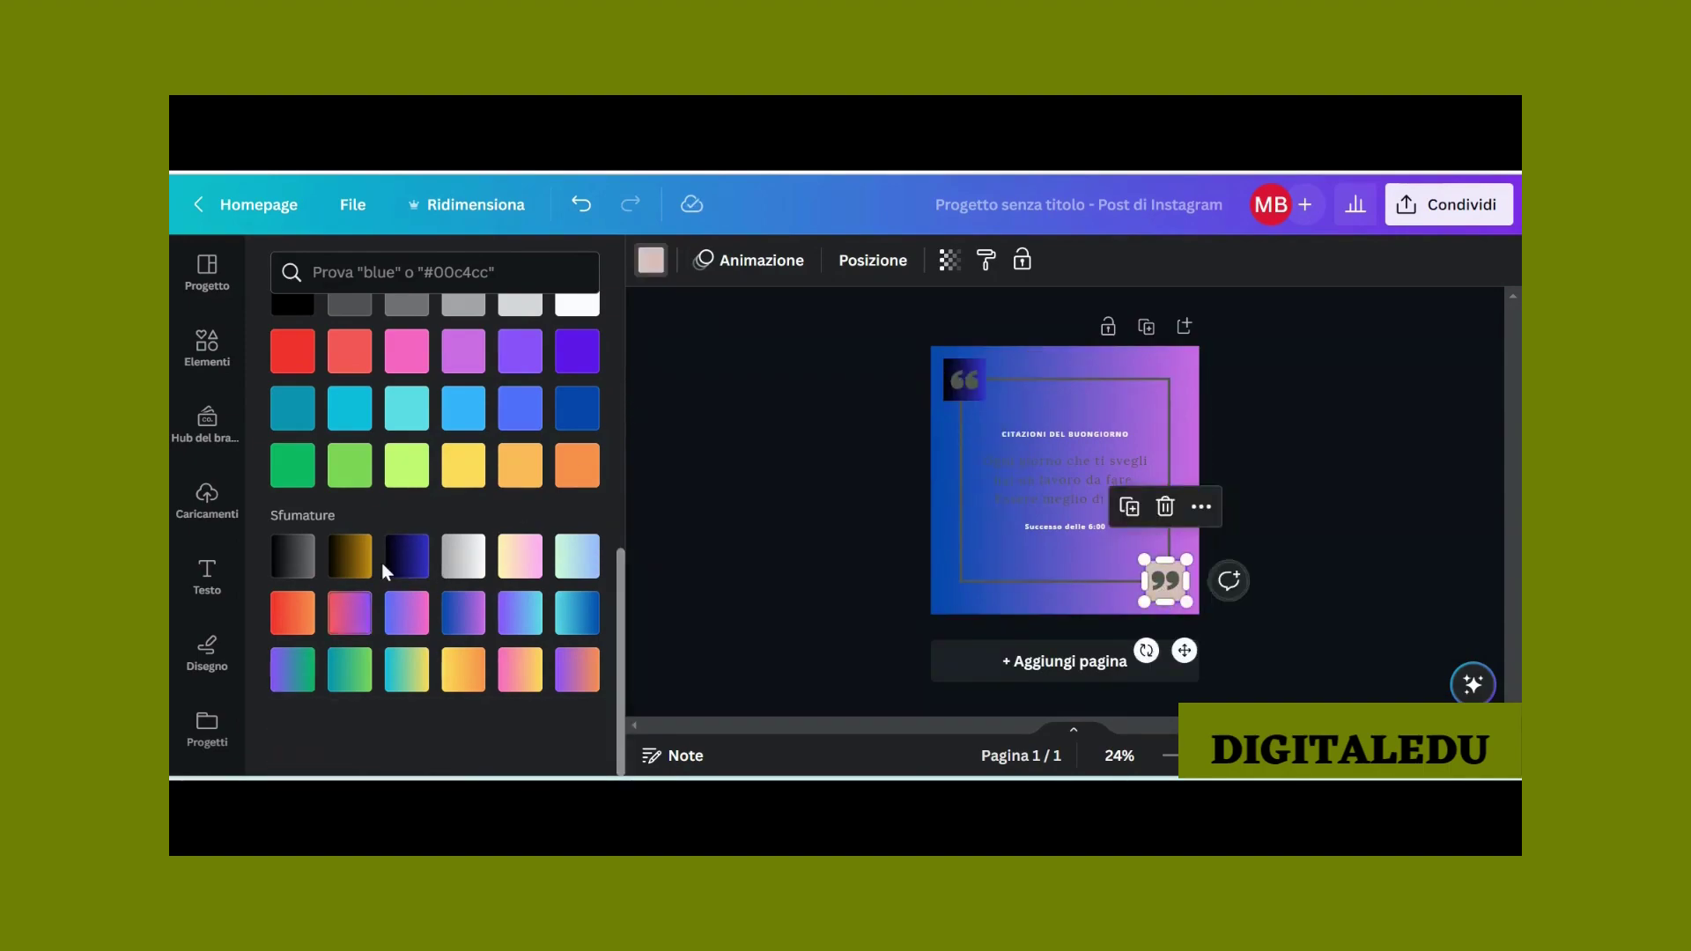
click(414, 552)
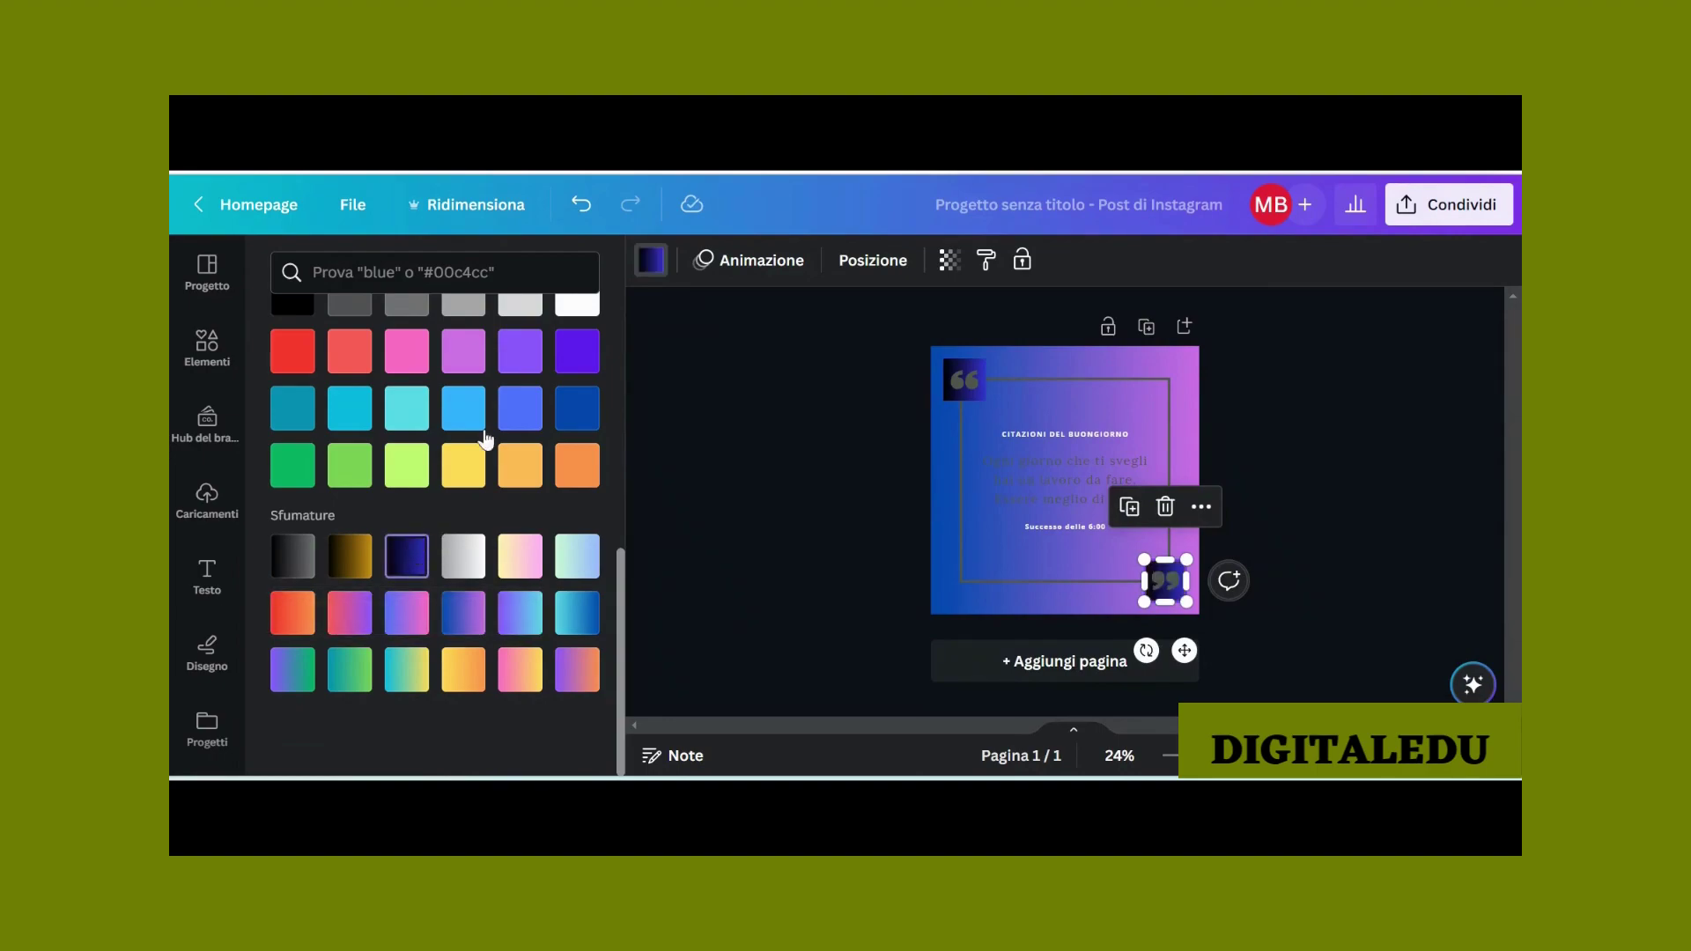
Step: Recolour the opening quotation mark white and apply that change to all elements of the same grey, including the frame
click(964, 384)
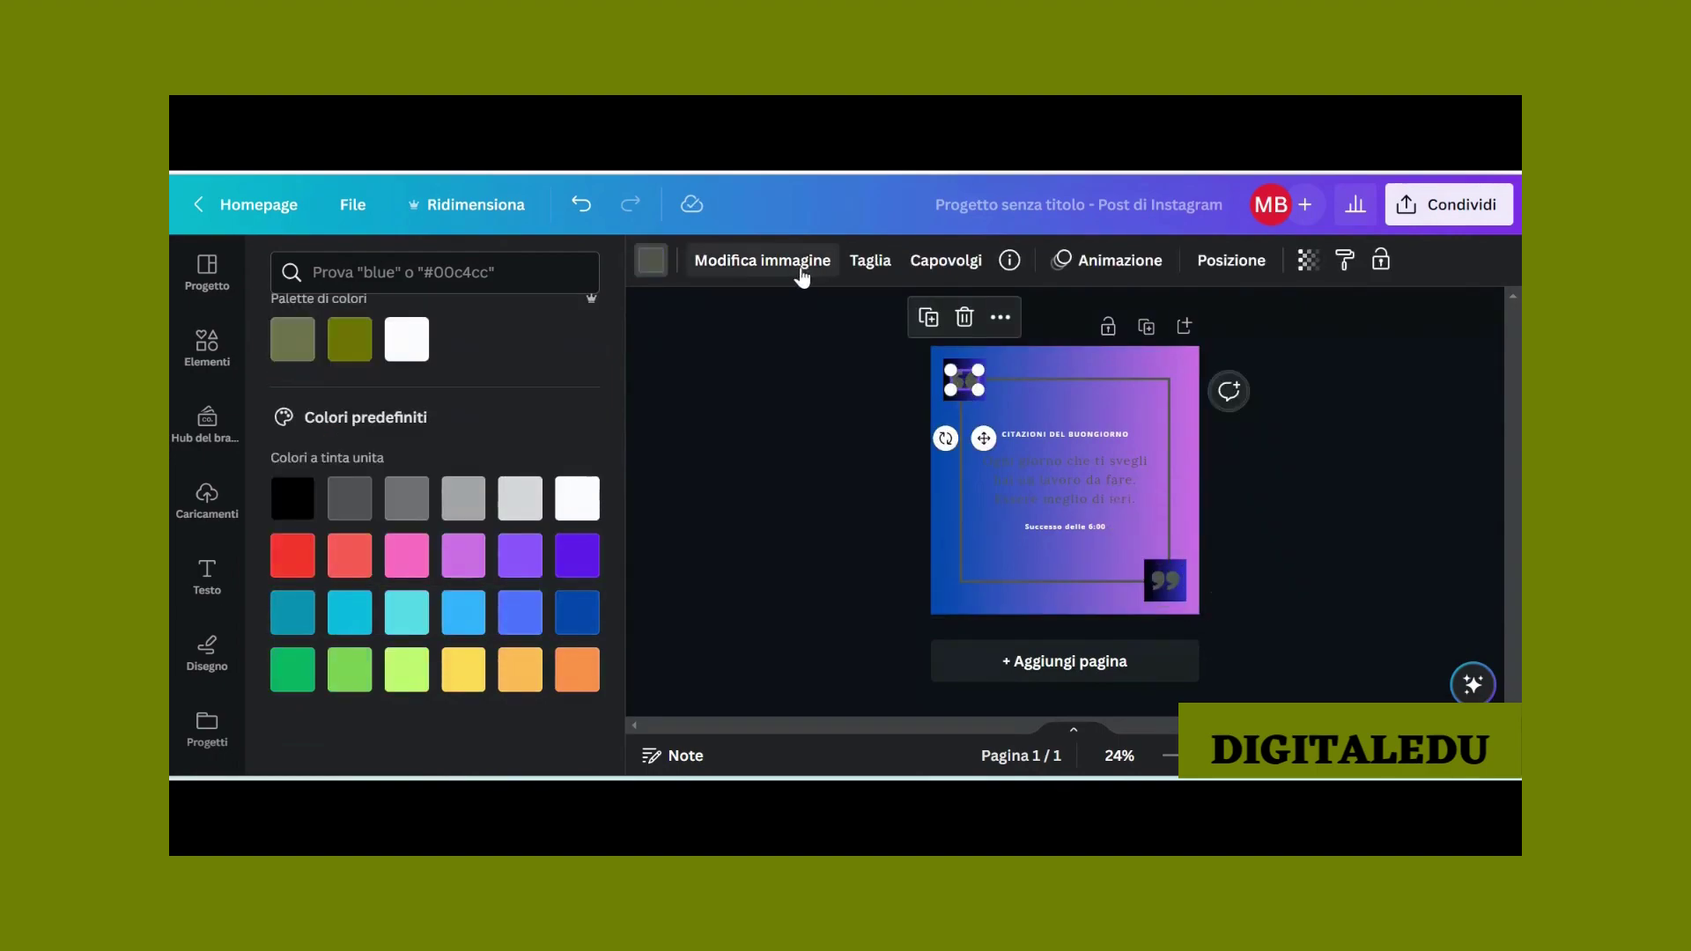
click(411, 343)
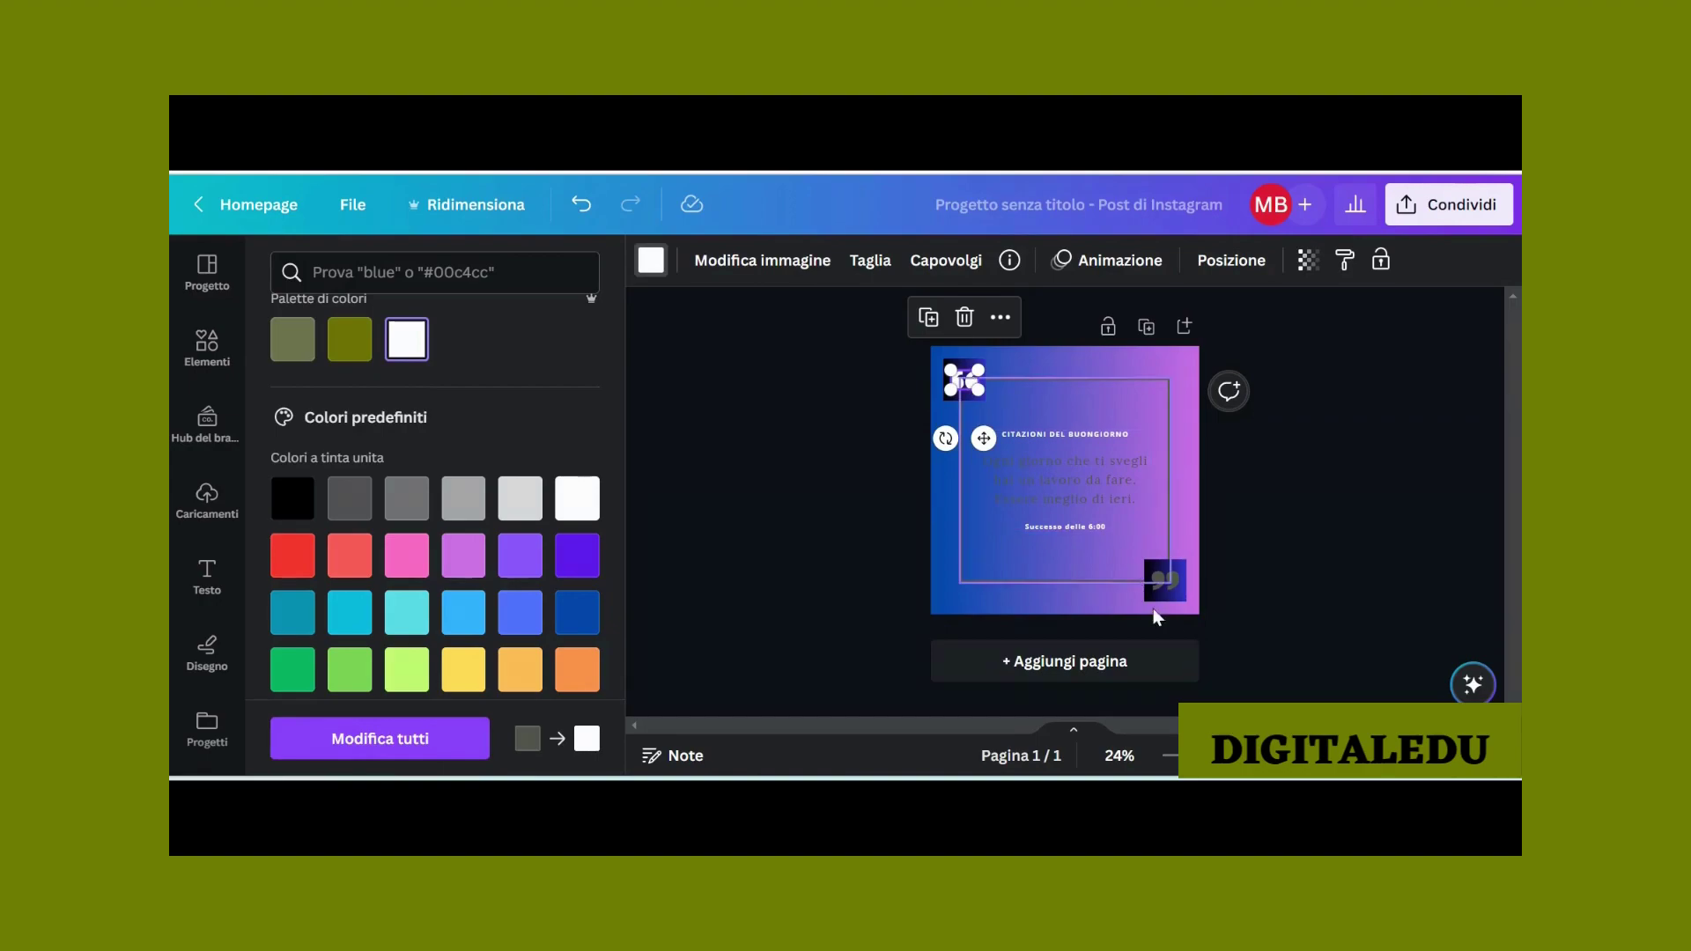
click(445, 749)
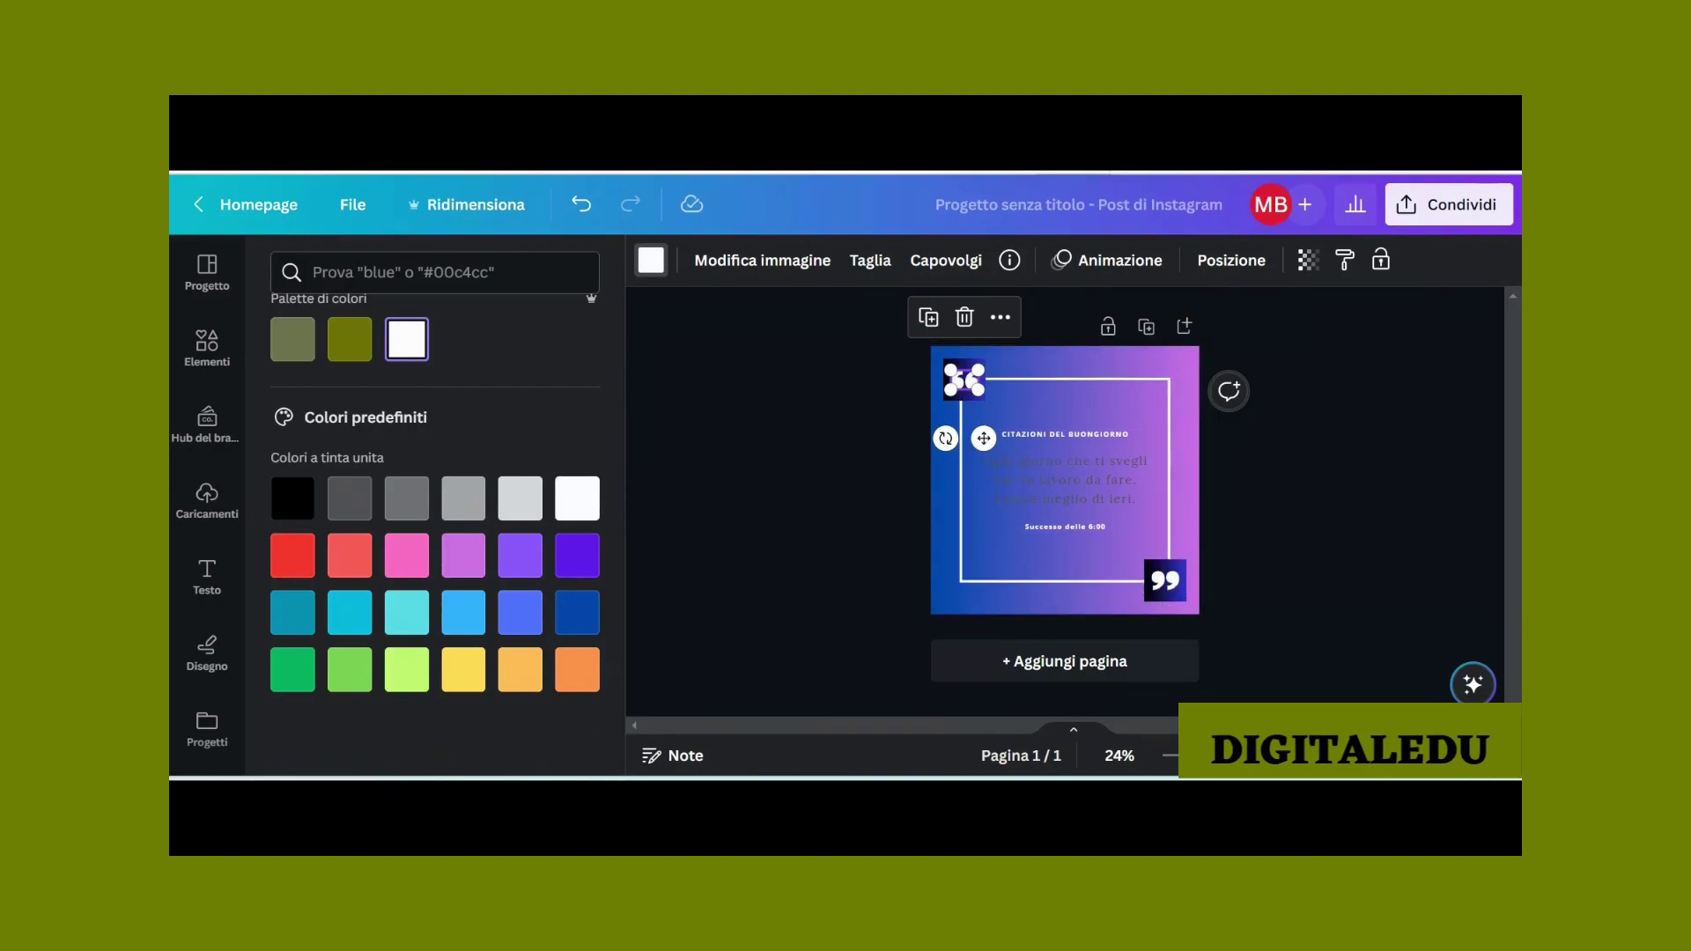
key(Escape)
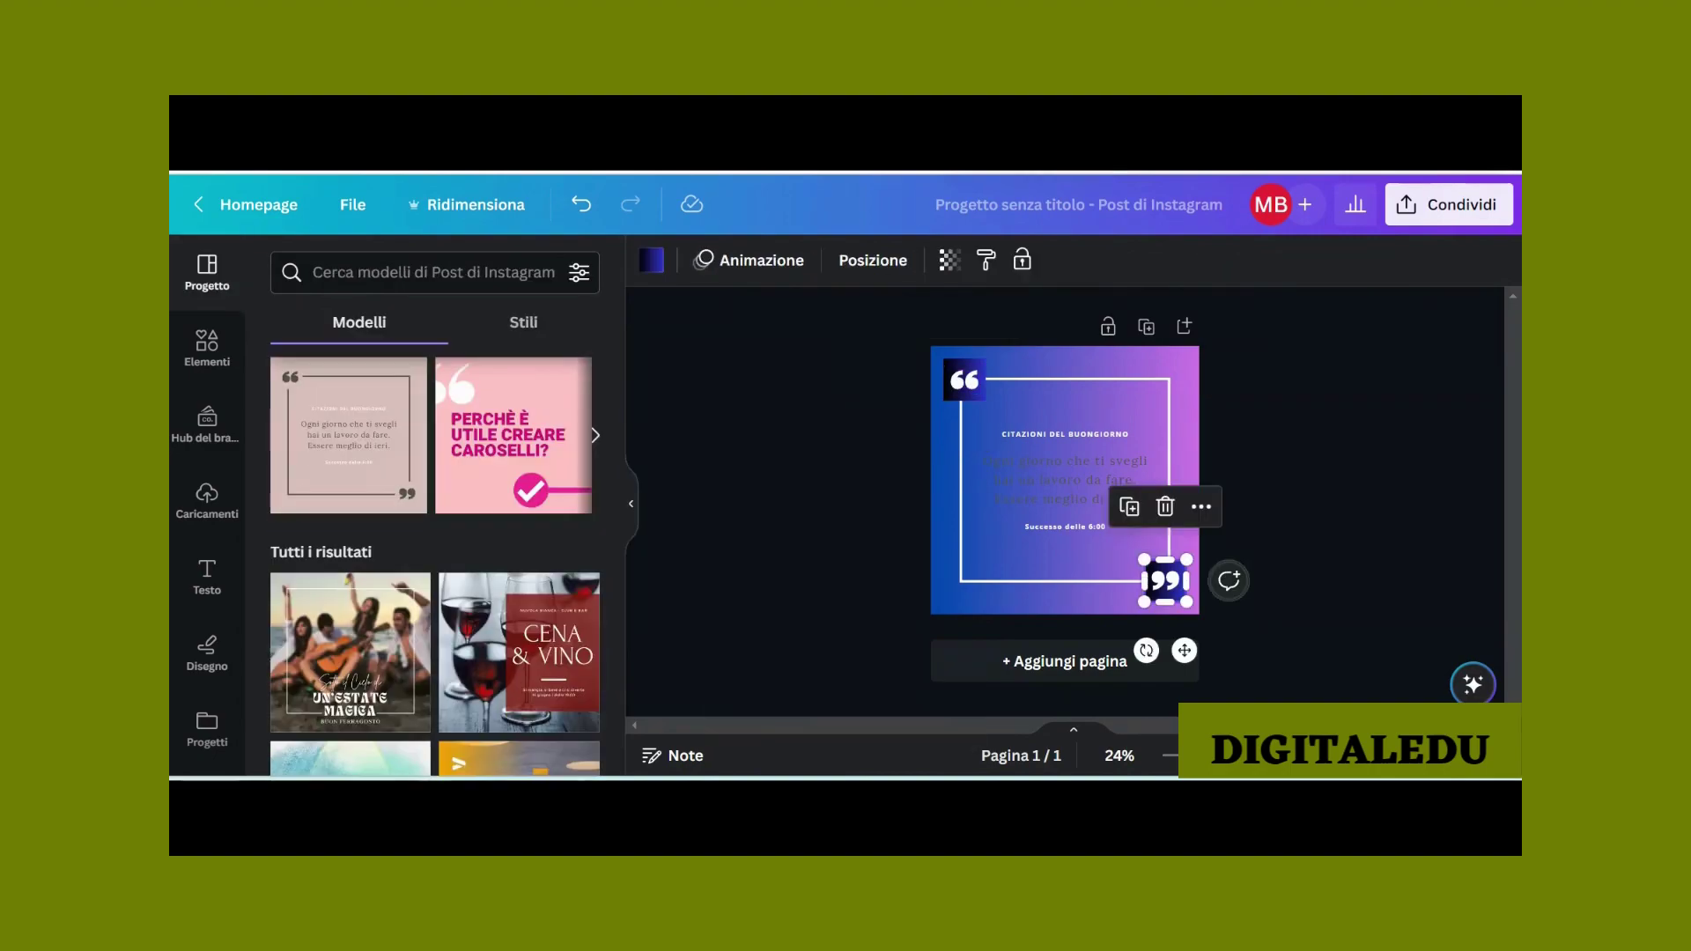
click(1134, 462)
key(Escape)
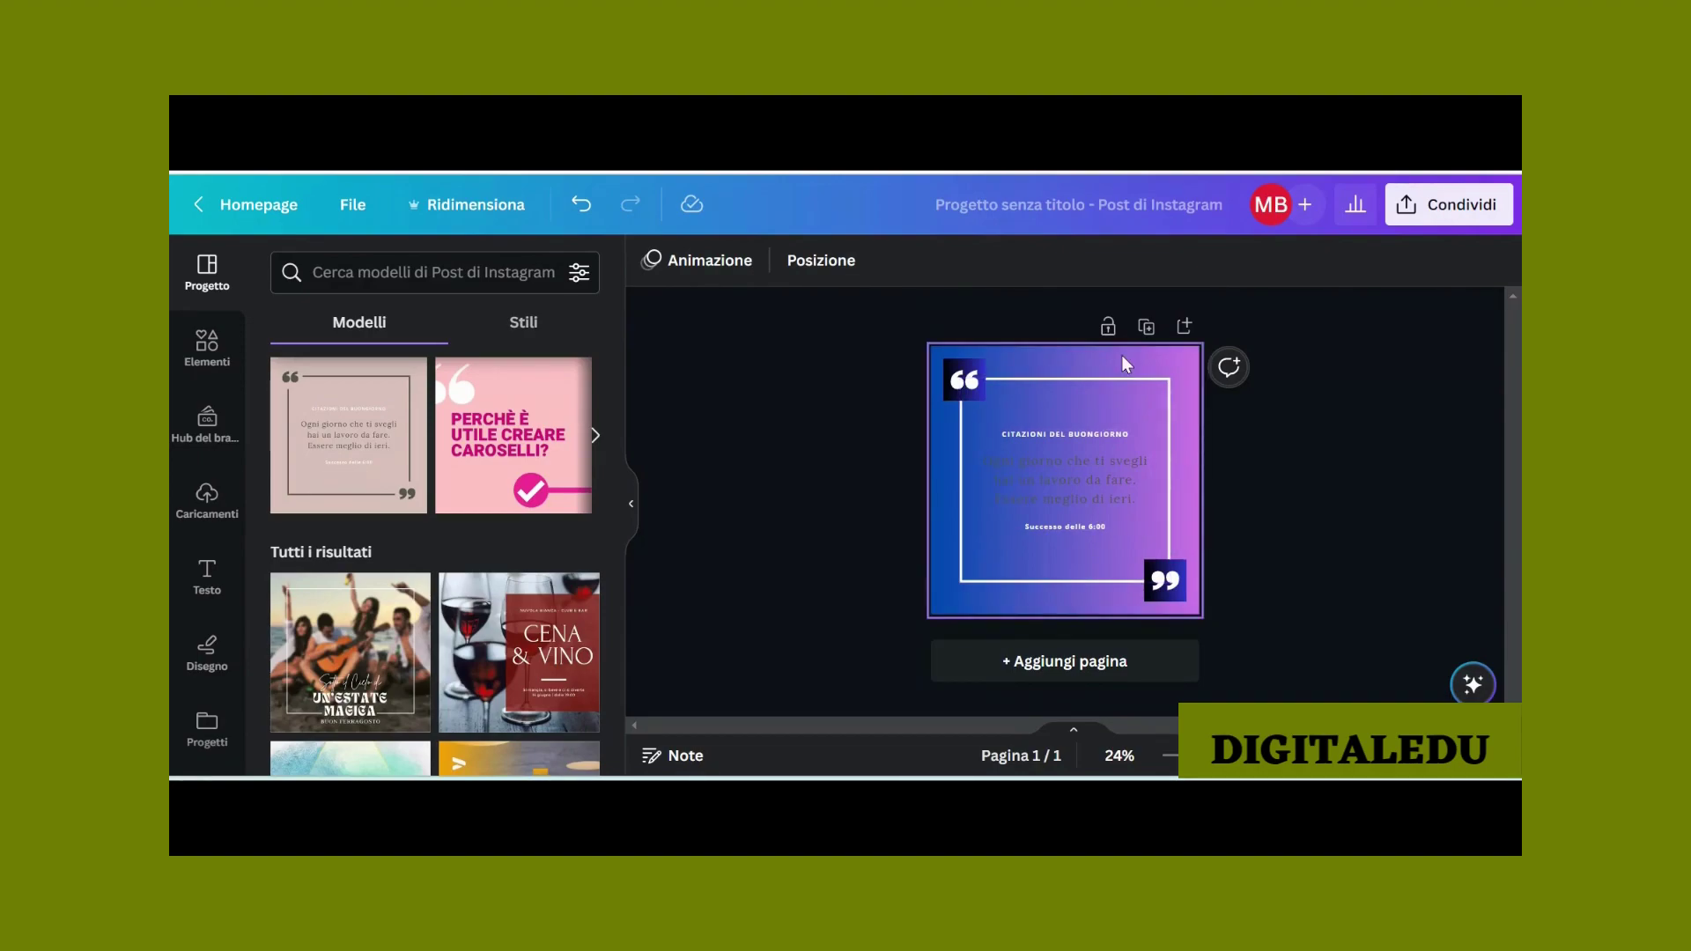
Step: Ungroup the three text blocks inside the frame and replace the line below the quote with "DIGITALEDU"
click(1059, 525)
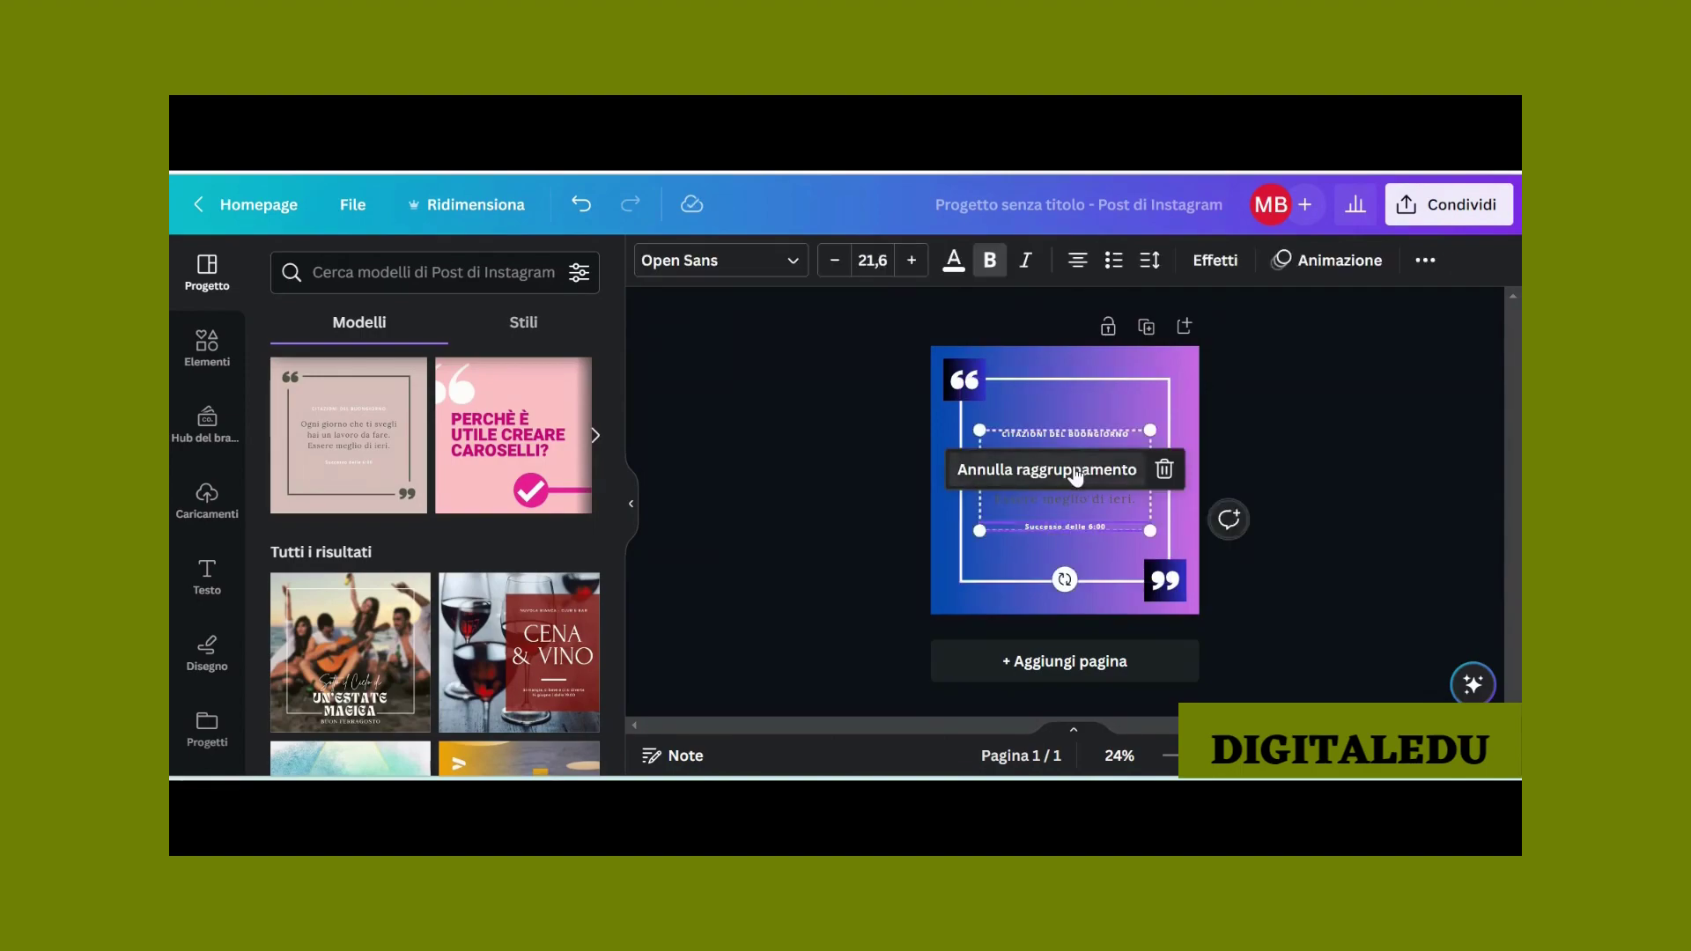
click(1047, 469)
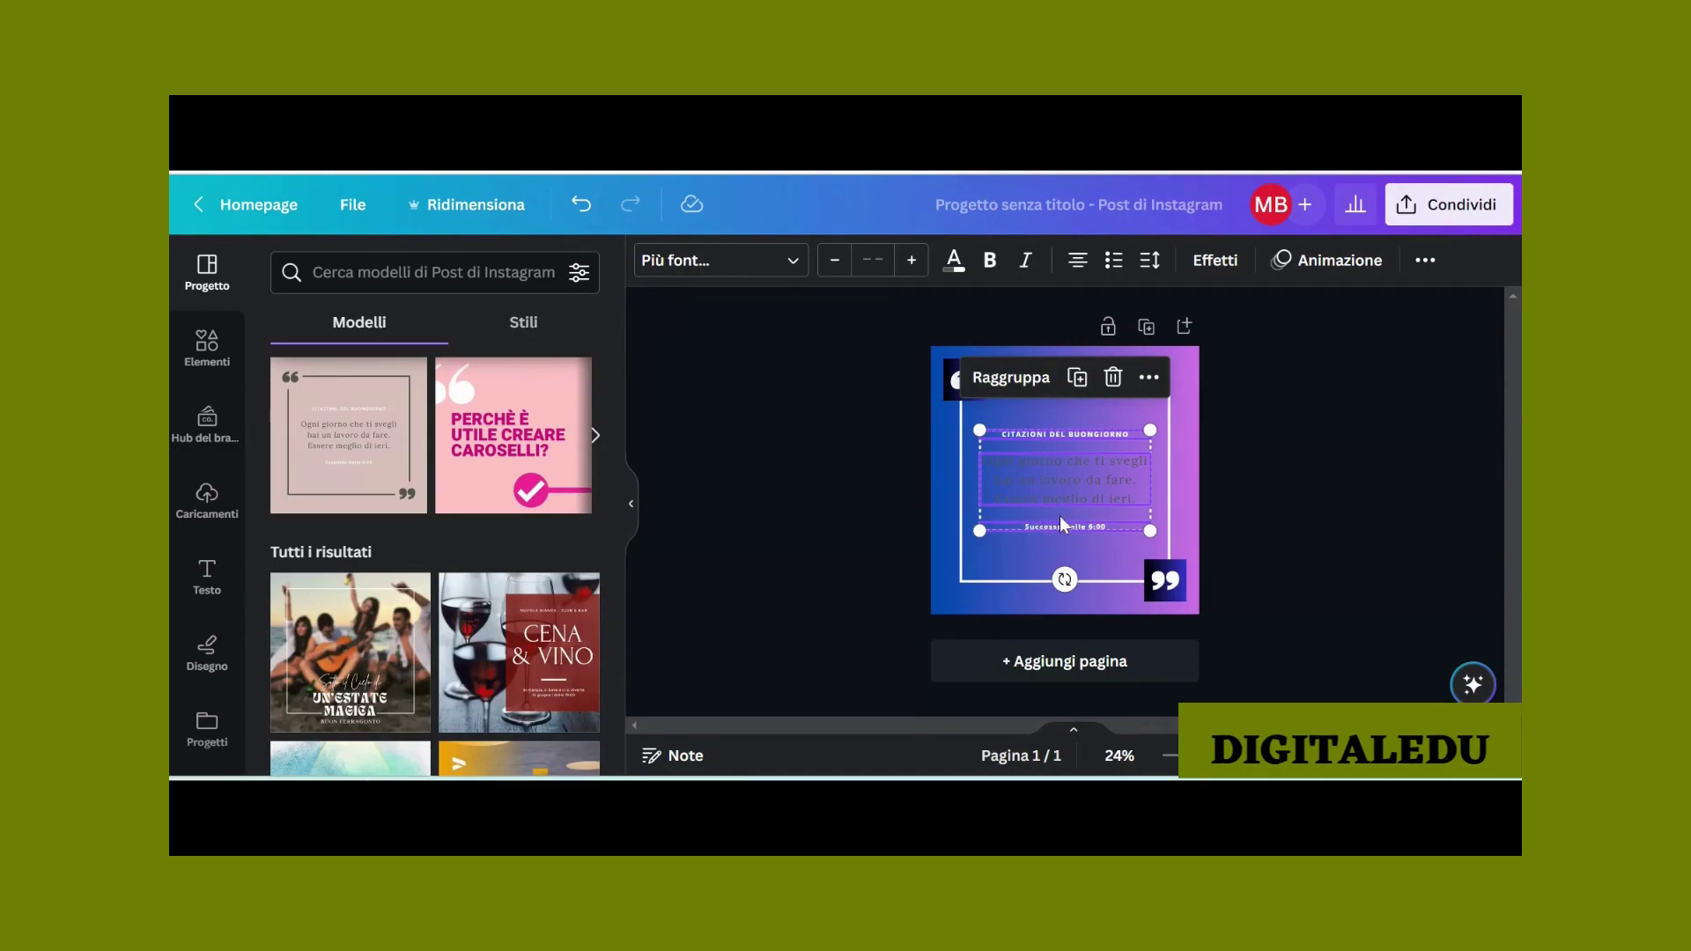
click(1207, 478)
click(1048, 529)
click(1060, 525)
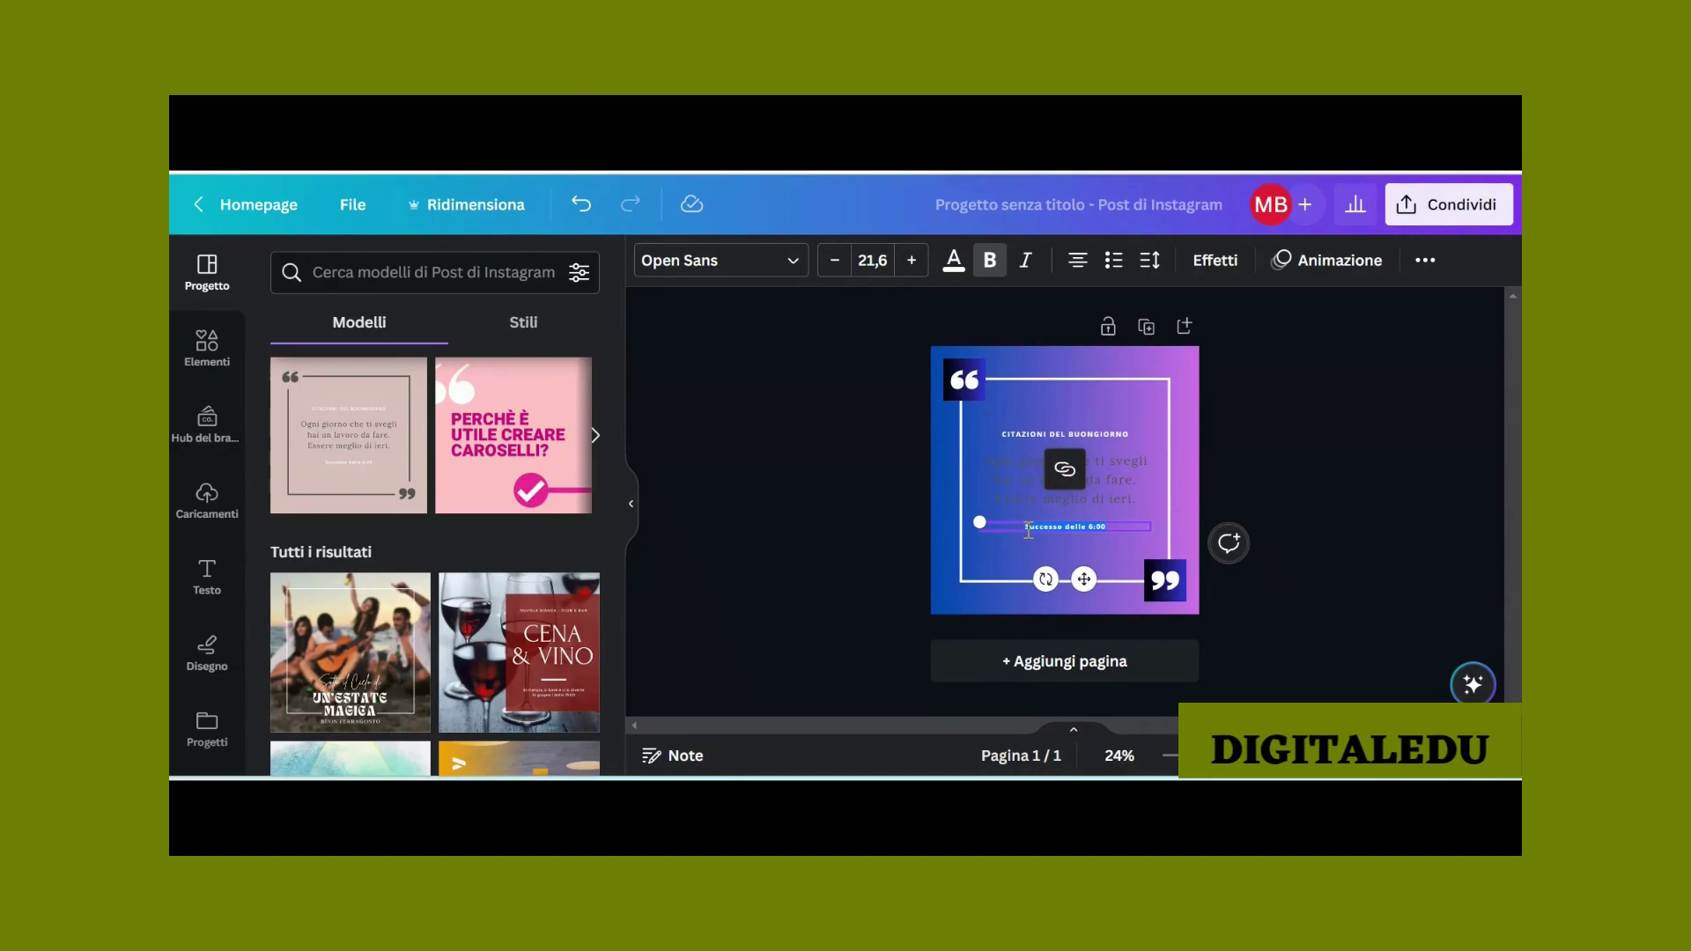
text(Digitaledu)
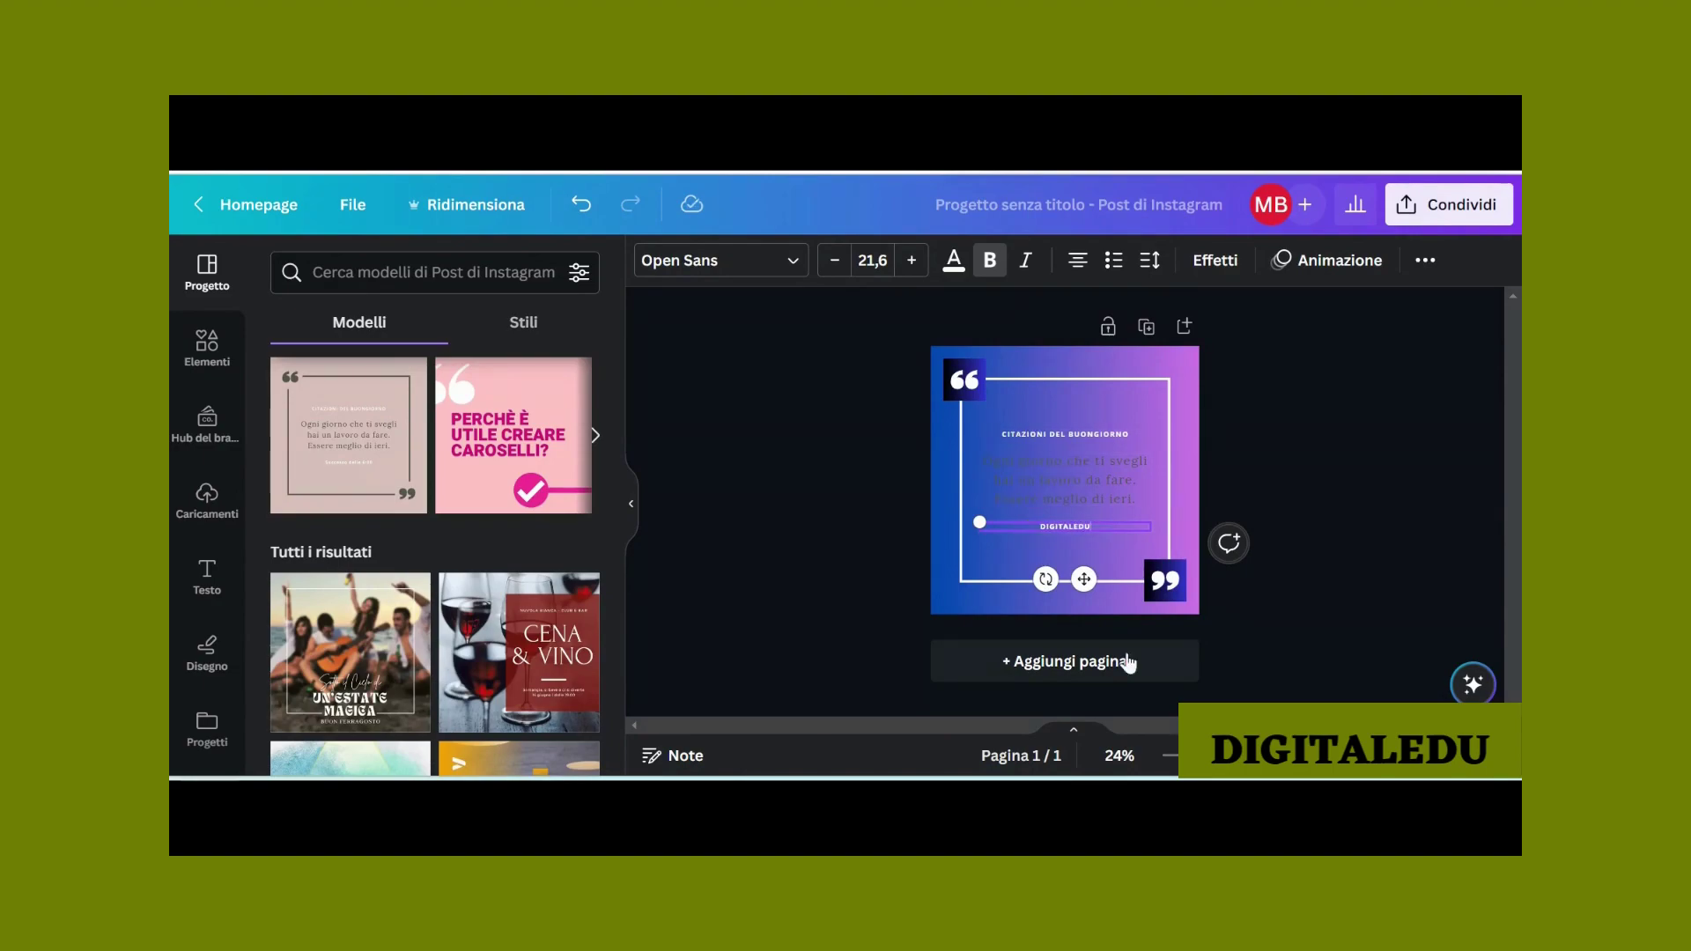
Step: Set the font size of the "DIGITALEDU" line to 30
click(907, 263)
click(907, 263)
click(907, 263)
click(907, 263)
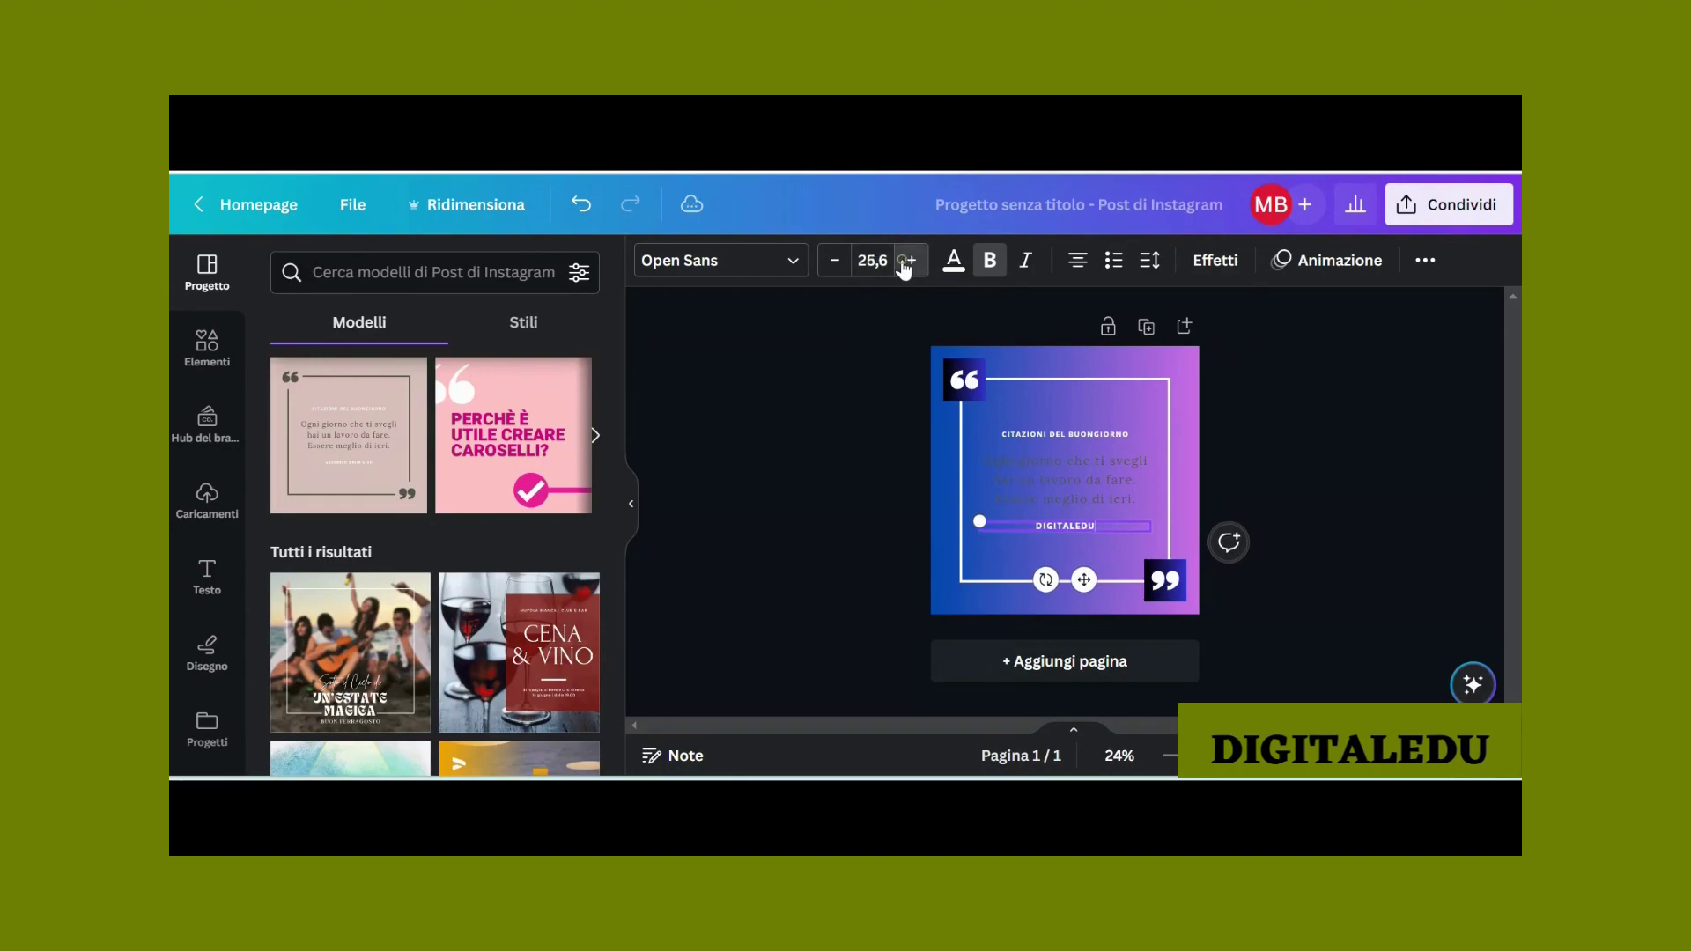
click(907, 263)
click(907, 262)
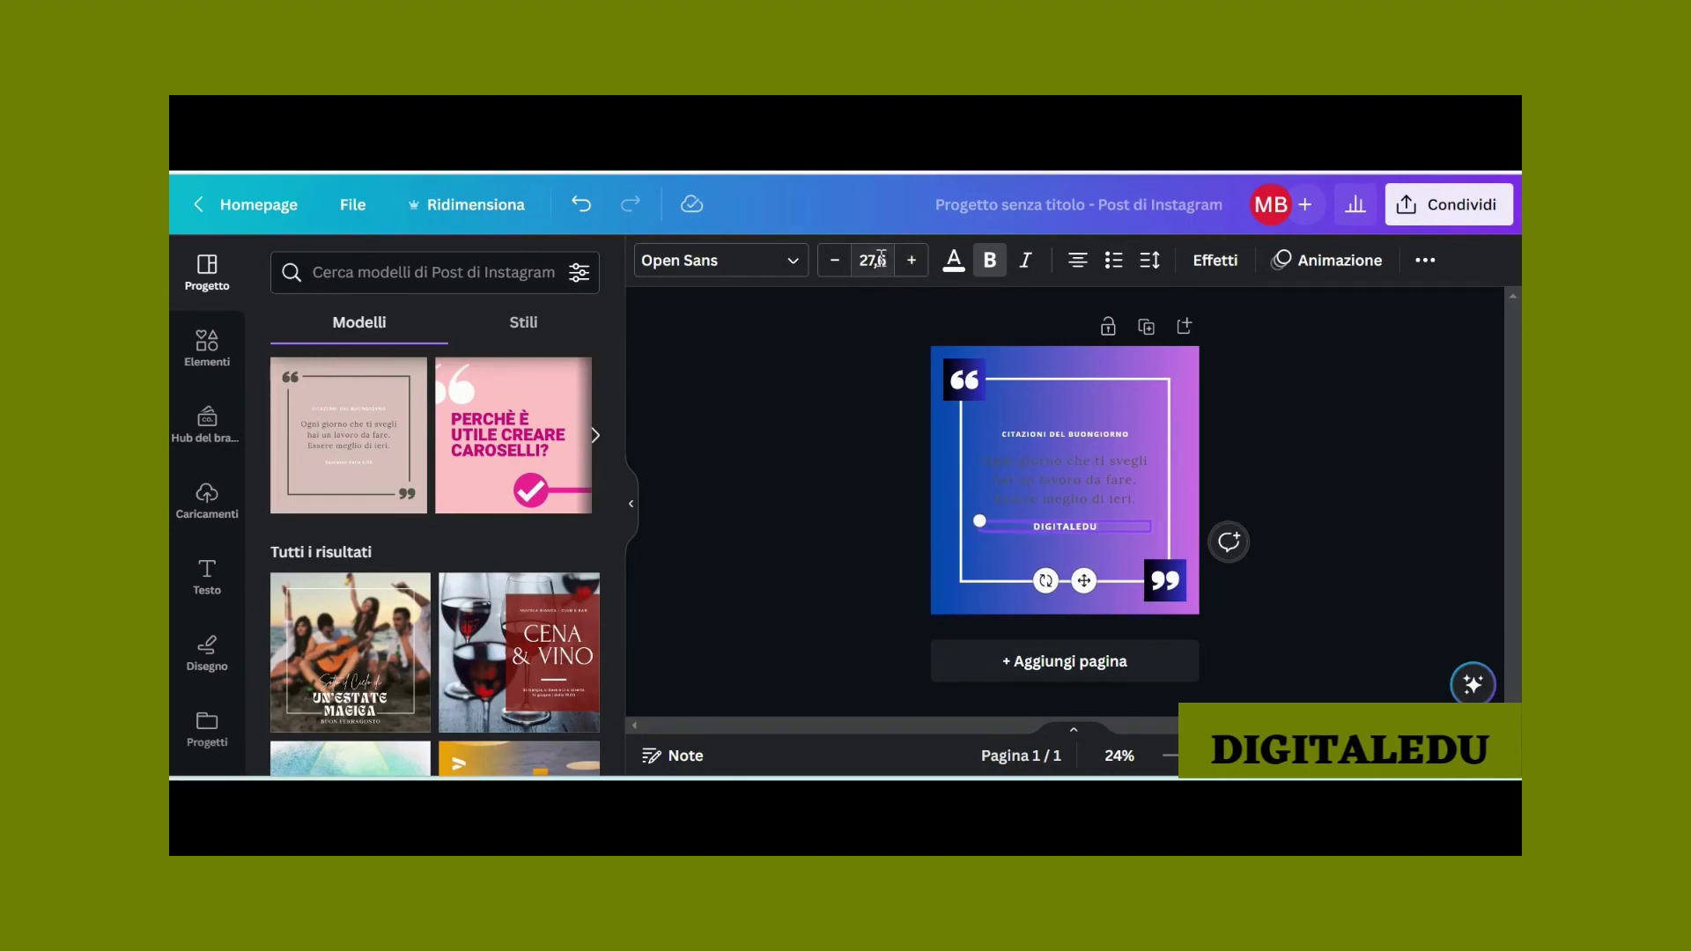
click(875, 259)
text(30)
key(Return)
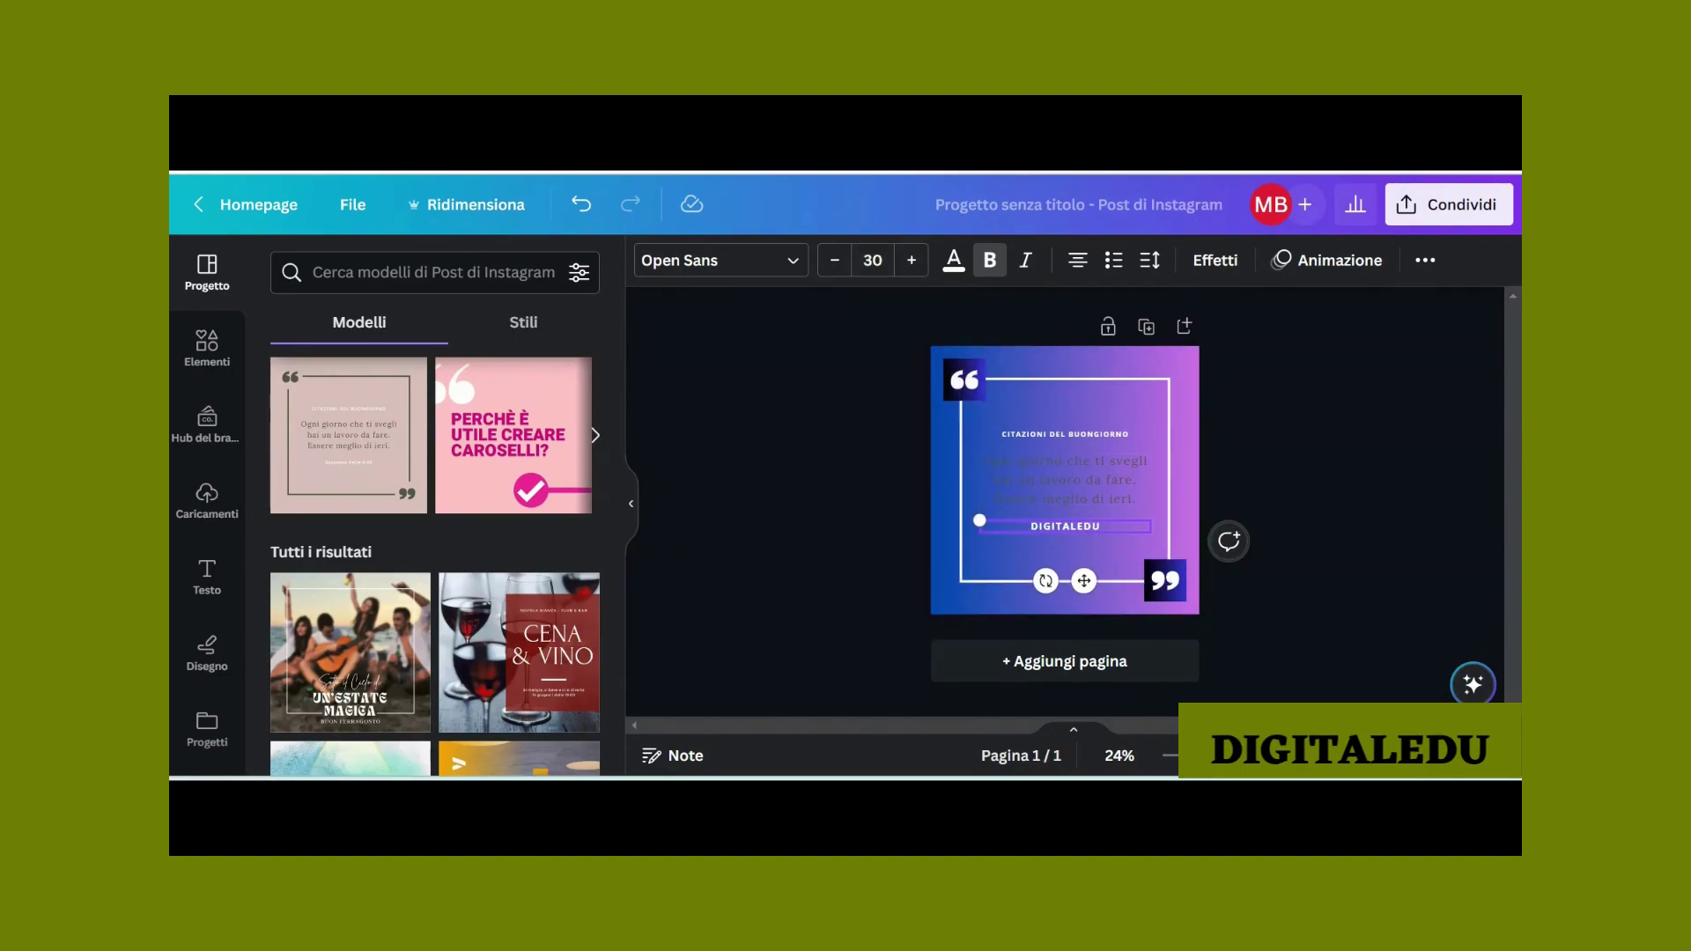
Step: Apply a black Ombra effect to the "DIGITALEDU" line with offset 100, direction -108 and transparency 100
scroll(1065, 480, up, 3)
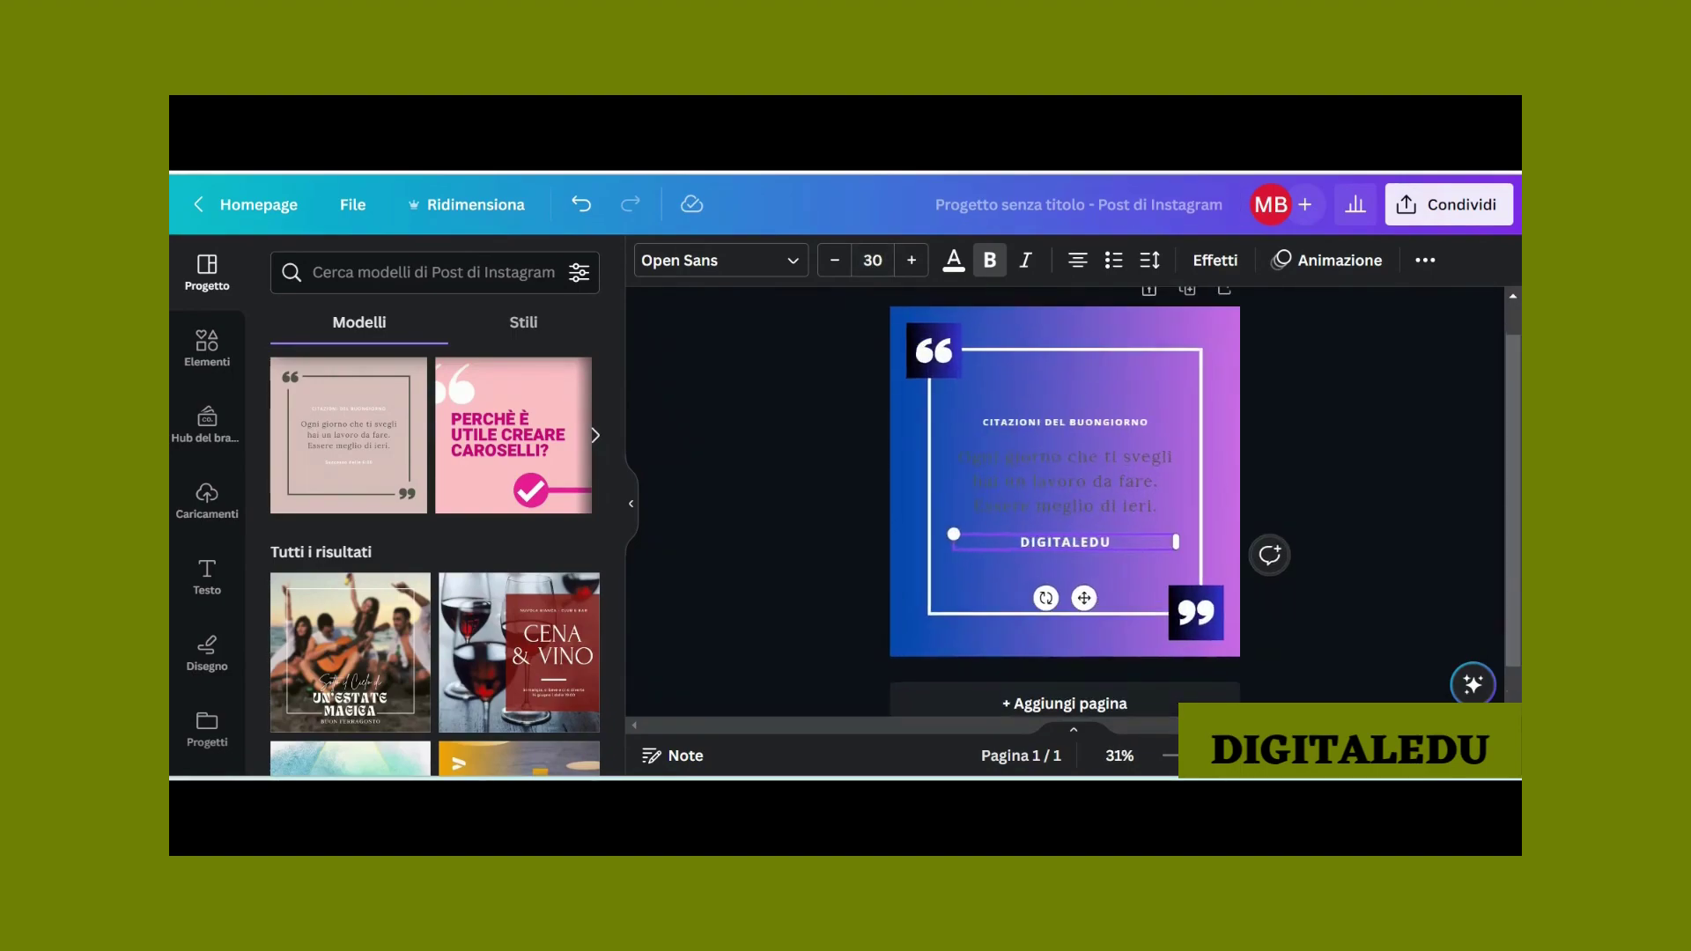
click(1215, 260)
click(414, 392)
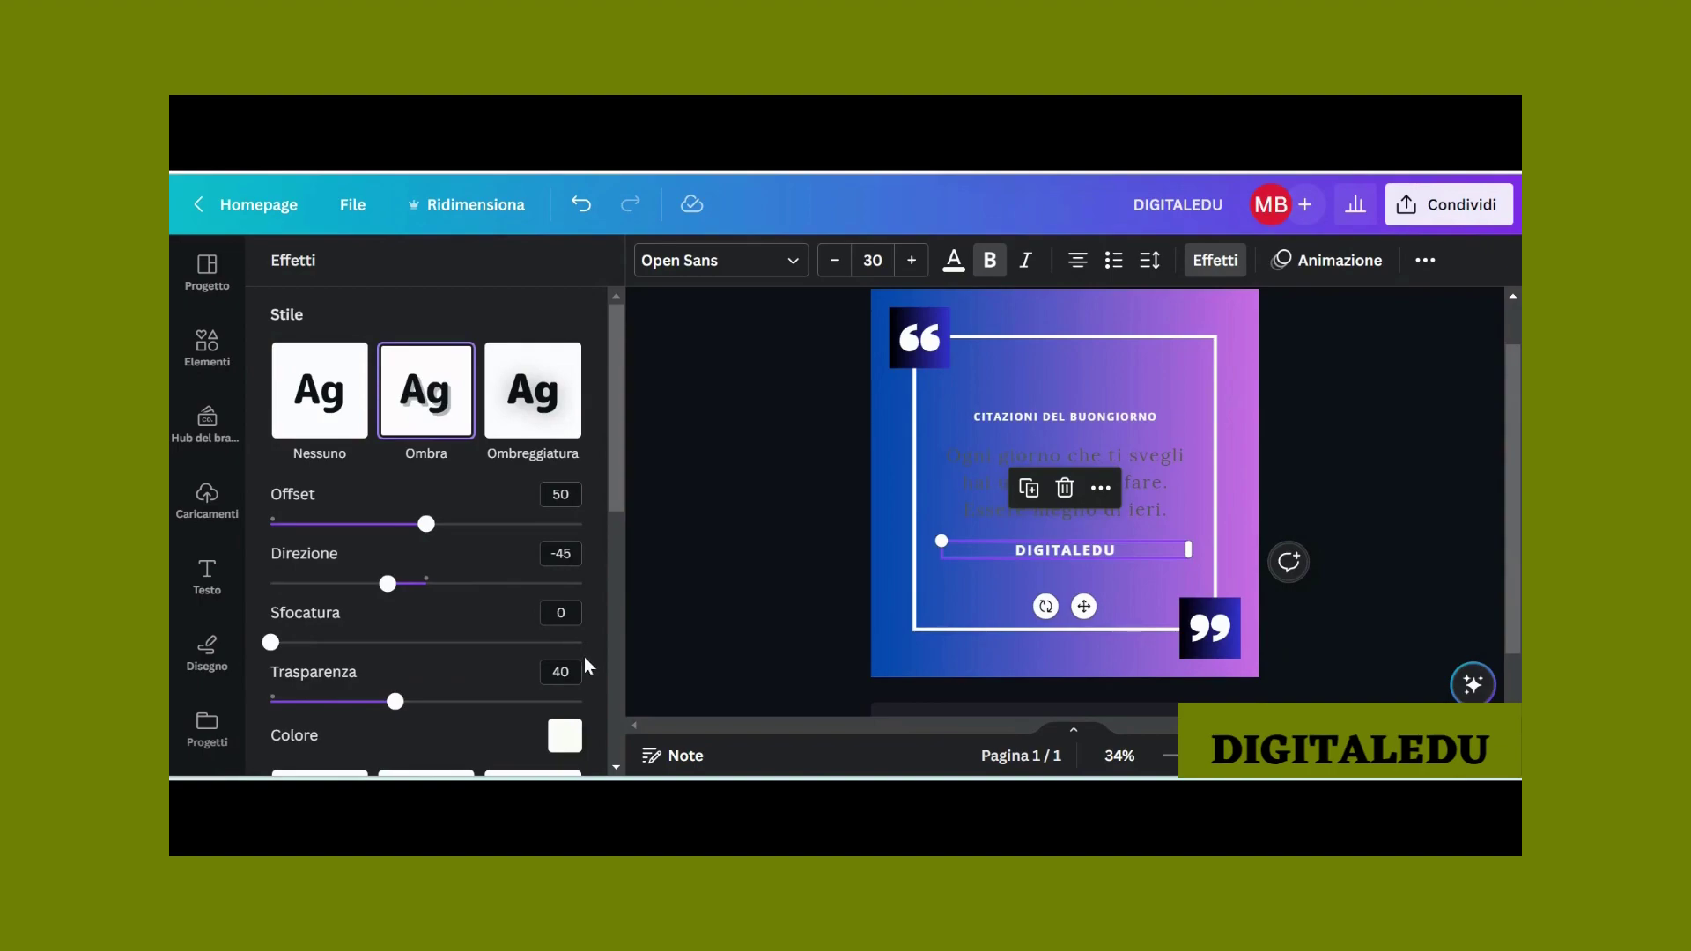
click(564, 734)
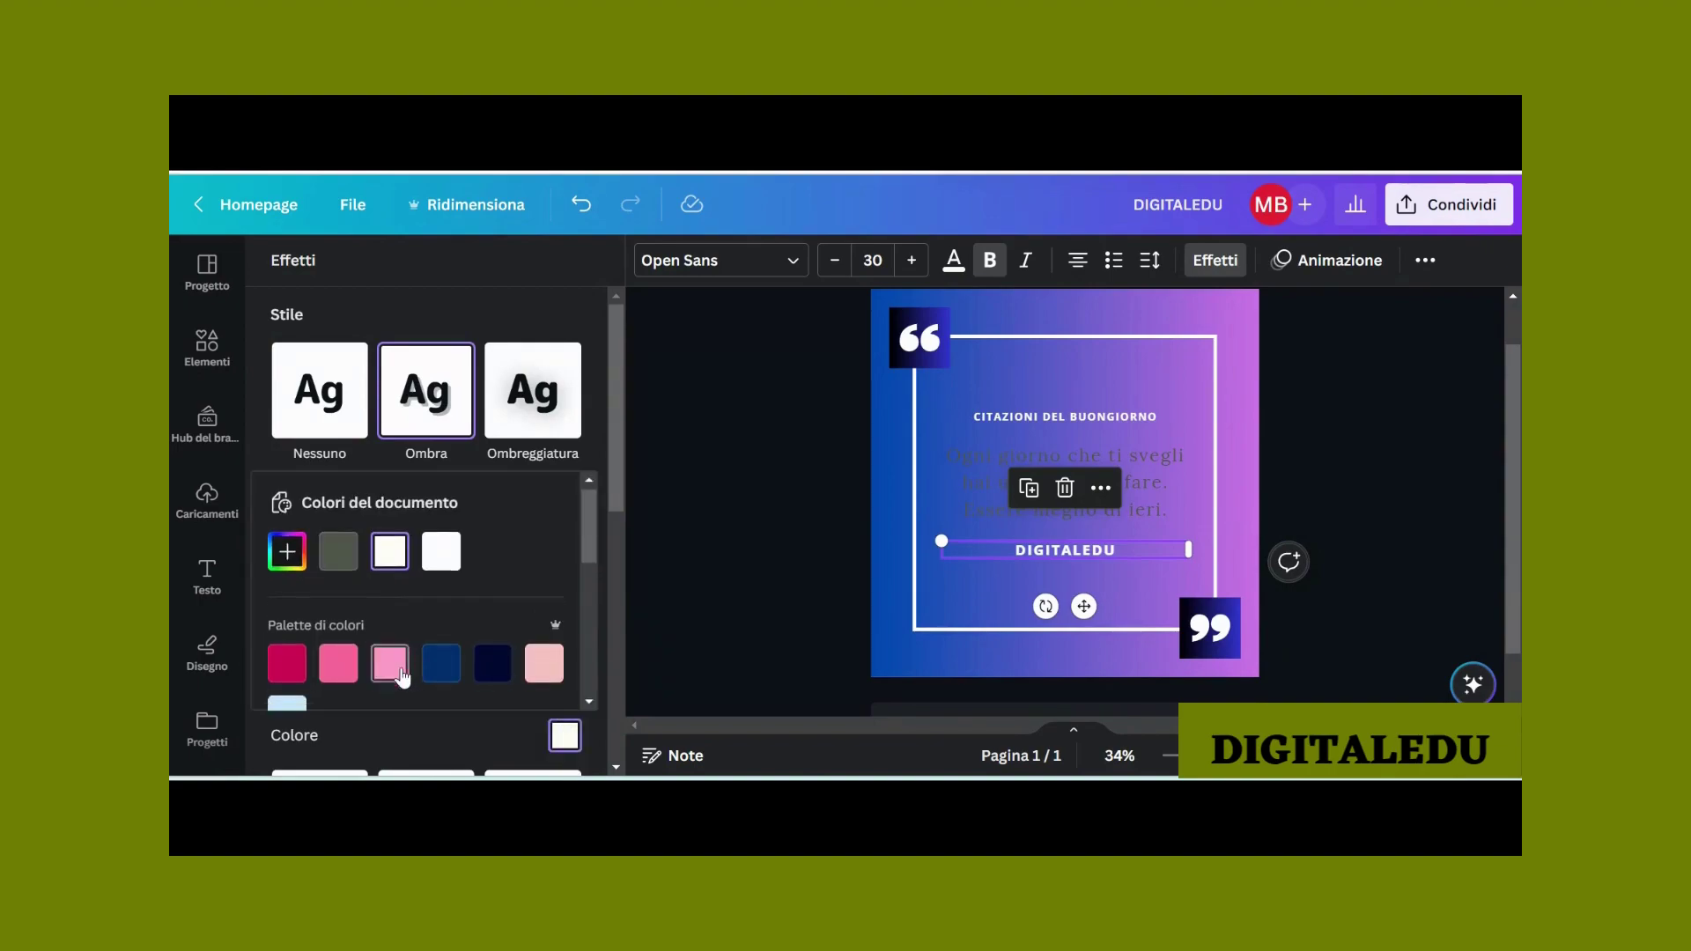
scroll(396, 669, down, 5)
click(287, 530)
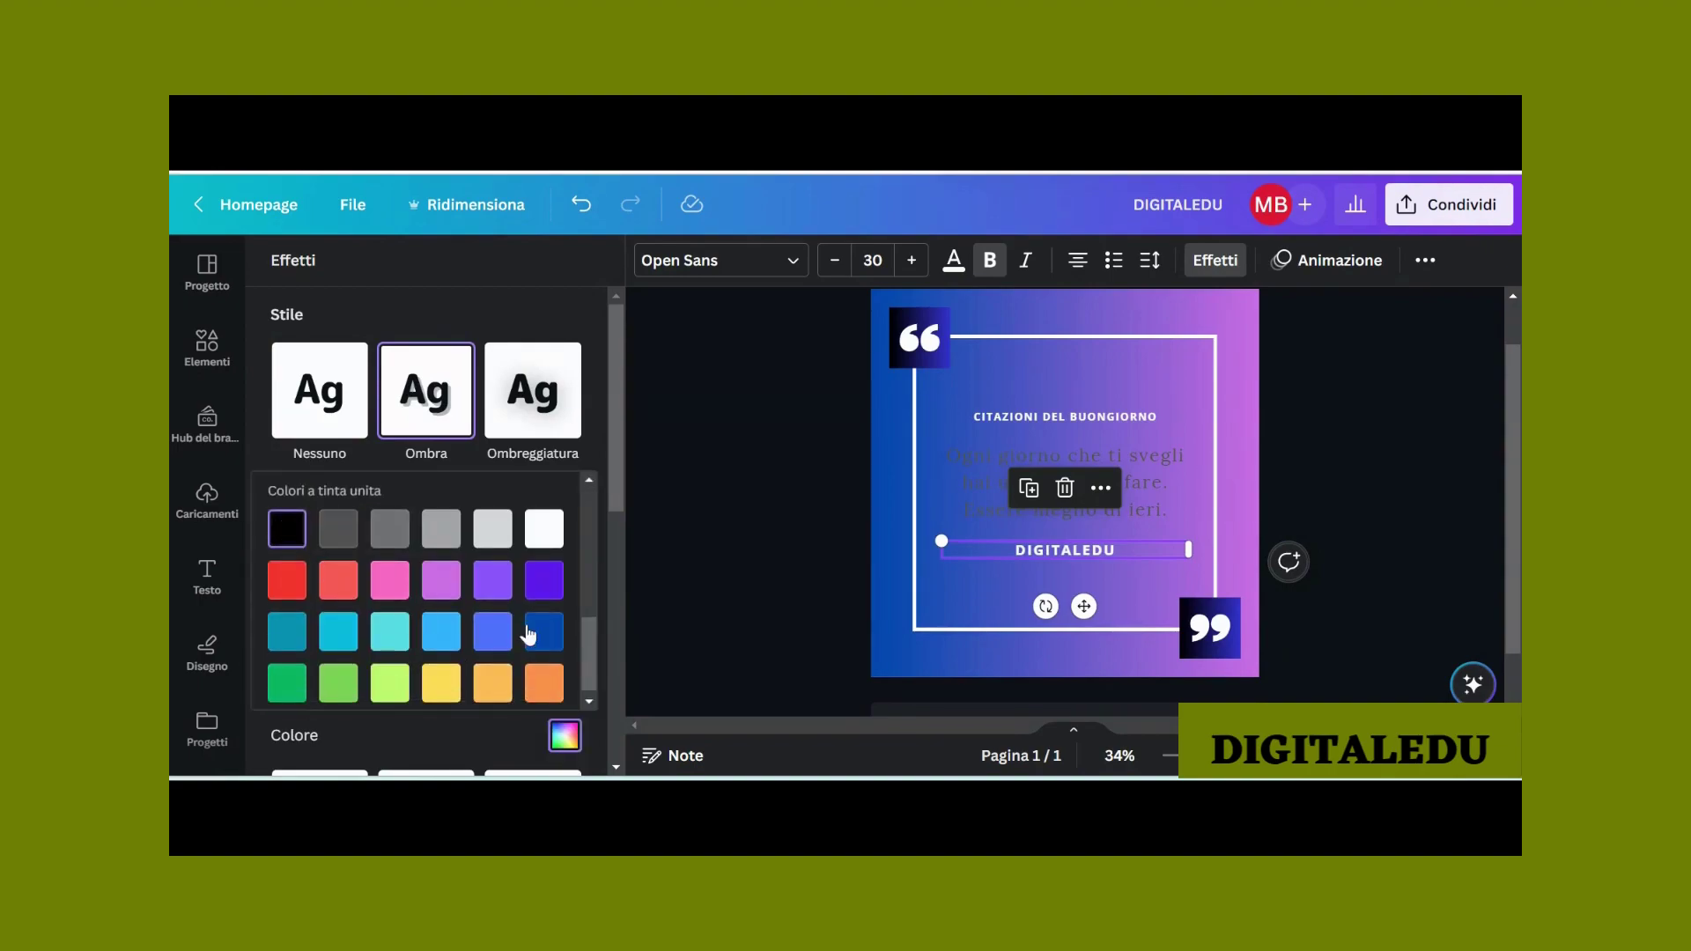
click(698, 608)
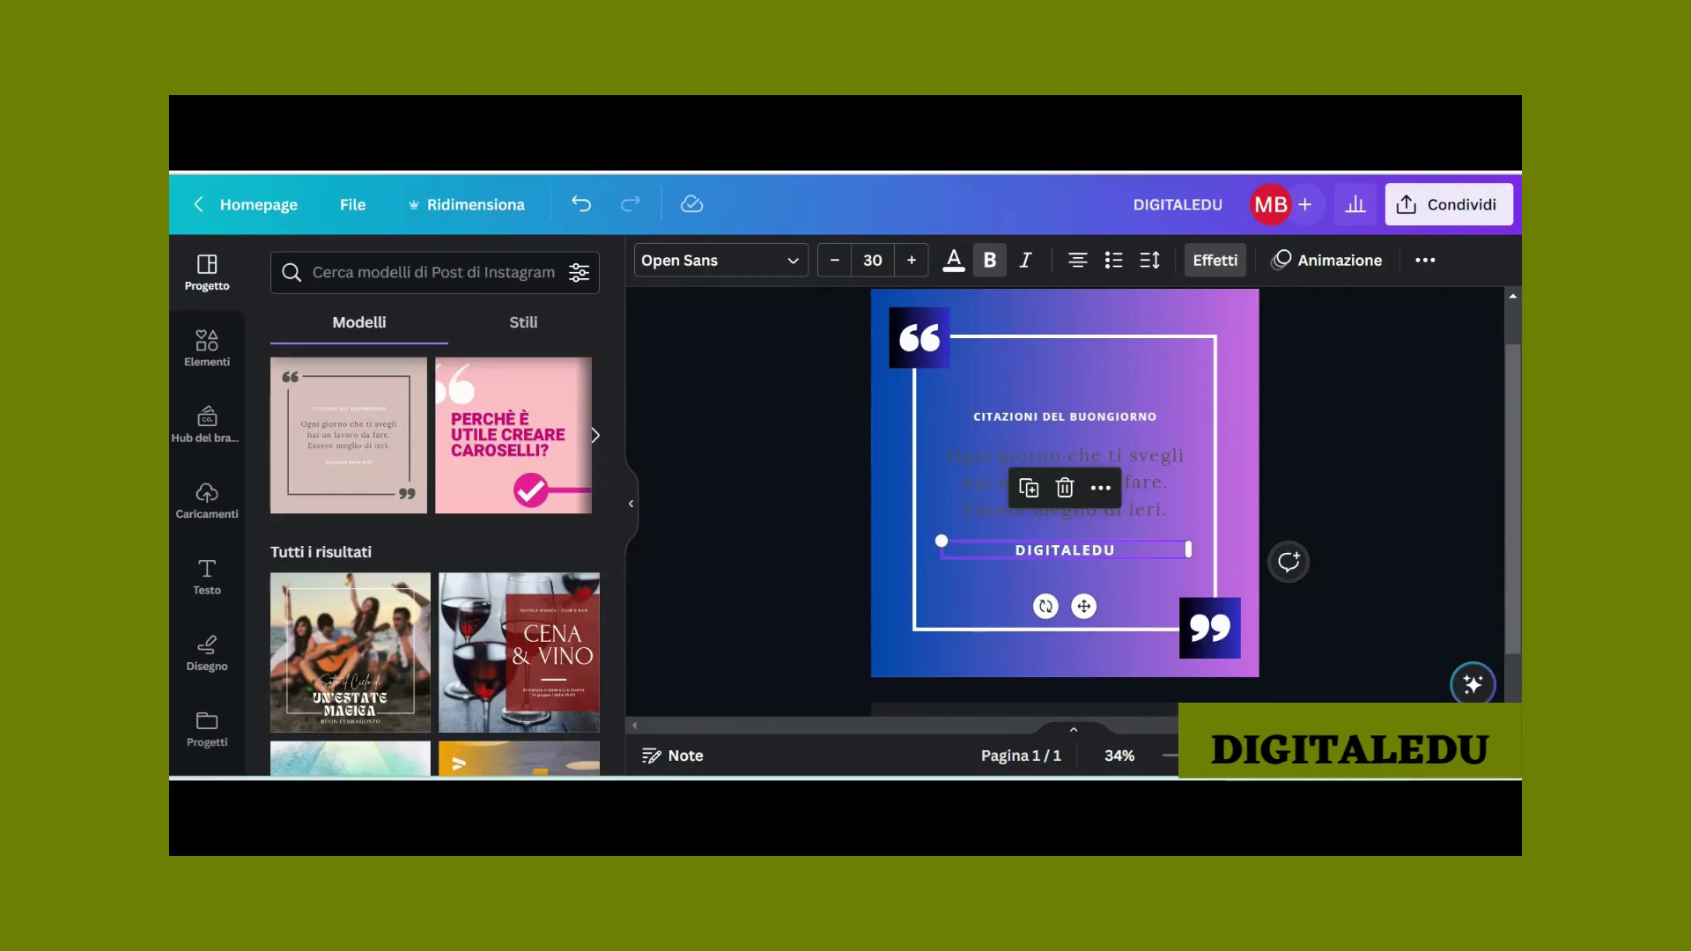
scroll(1142, 670, up, 3)
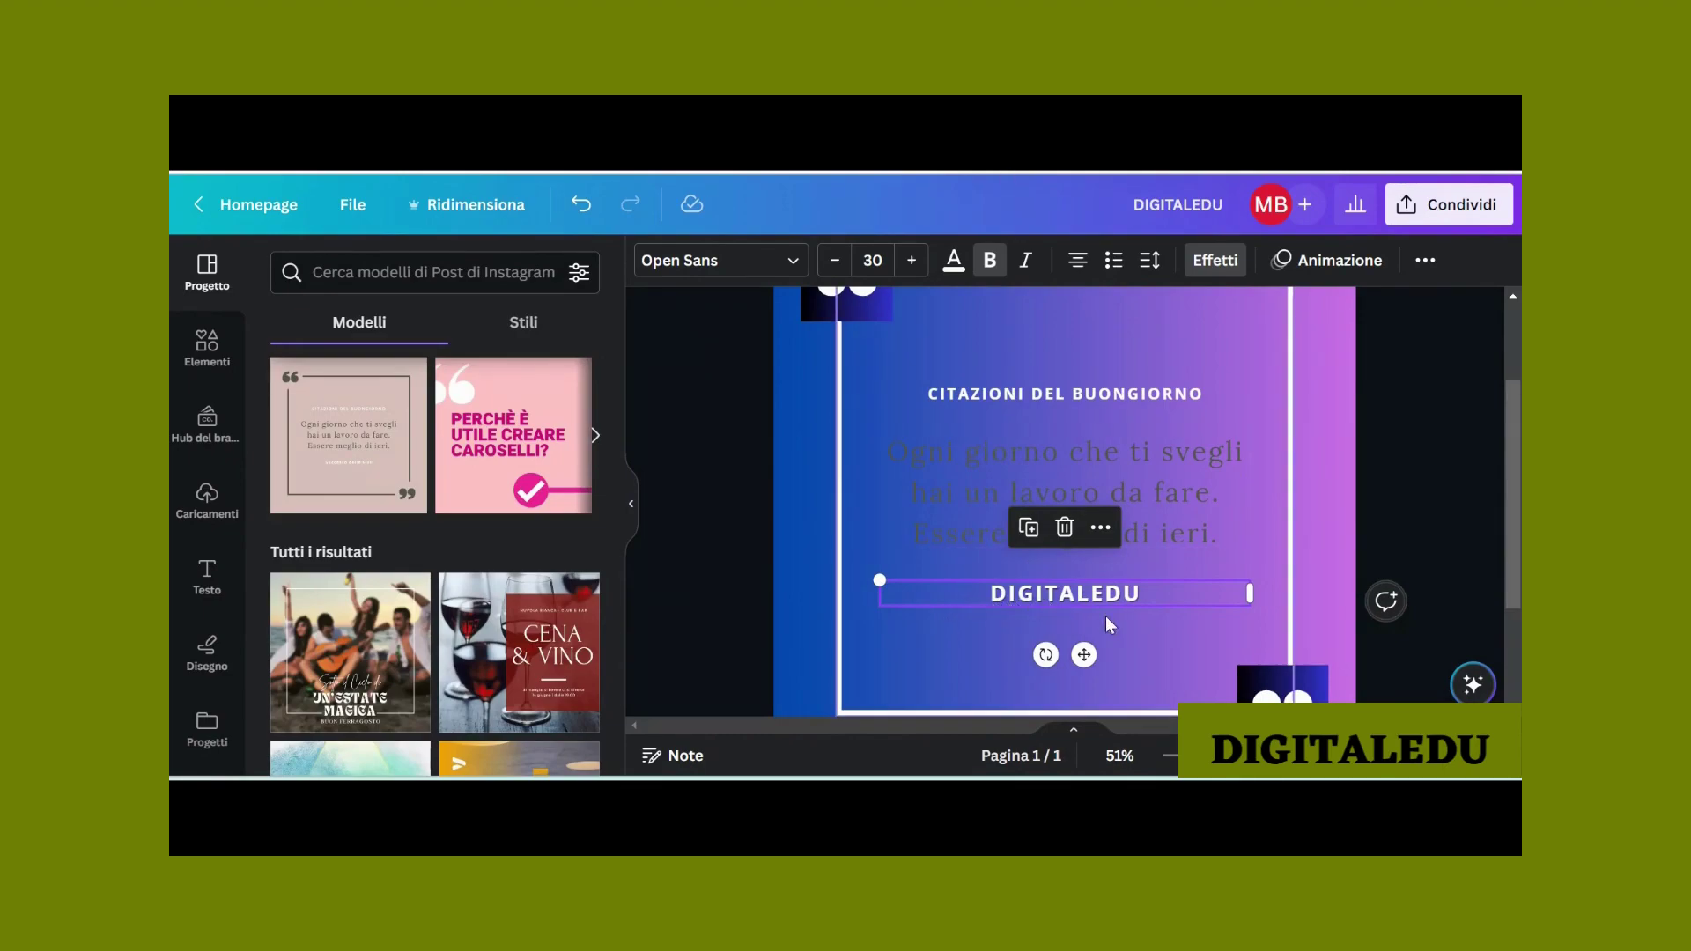
drag(1262, 779, 1268, 775)
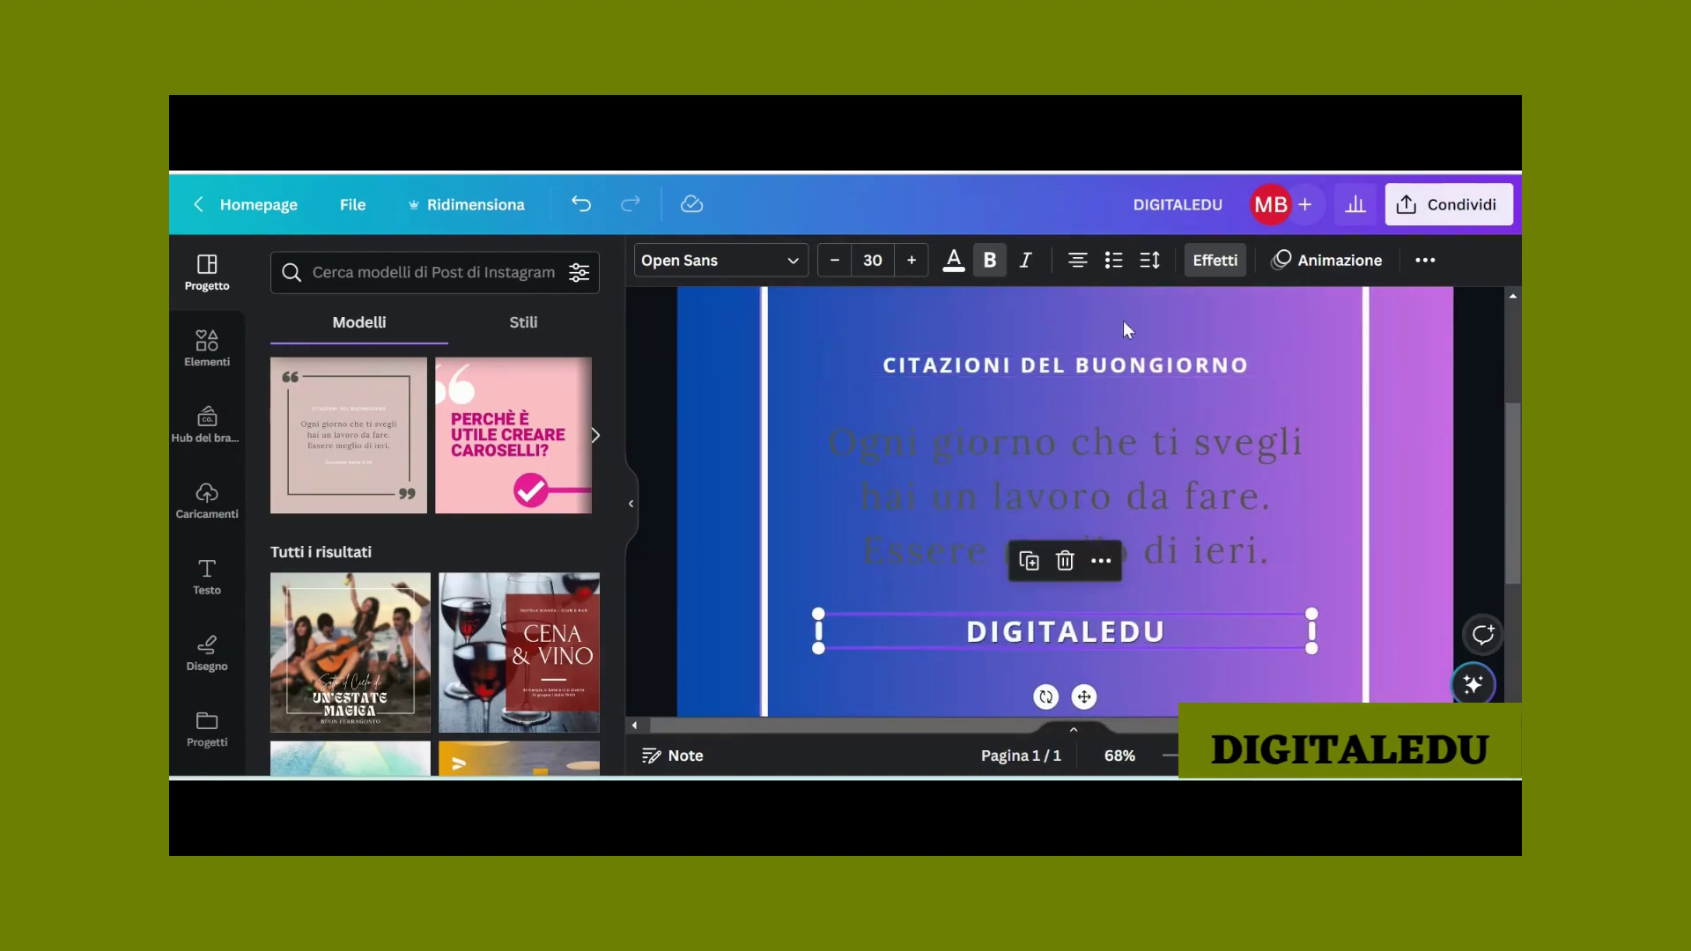
click(1215, 260)
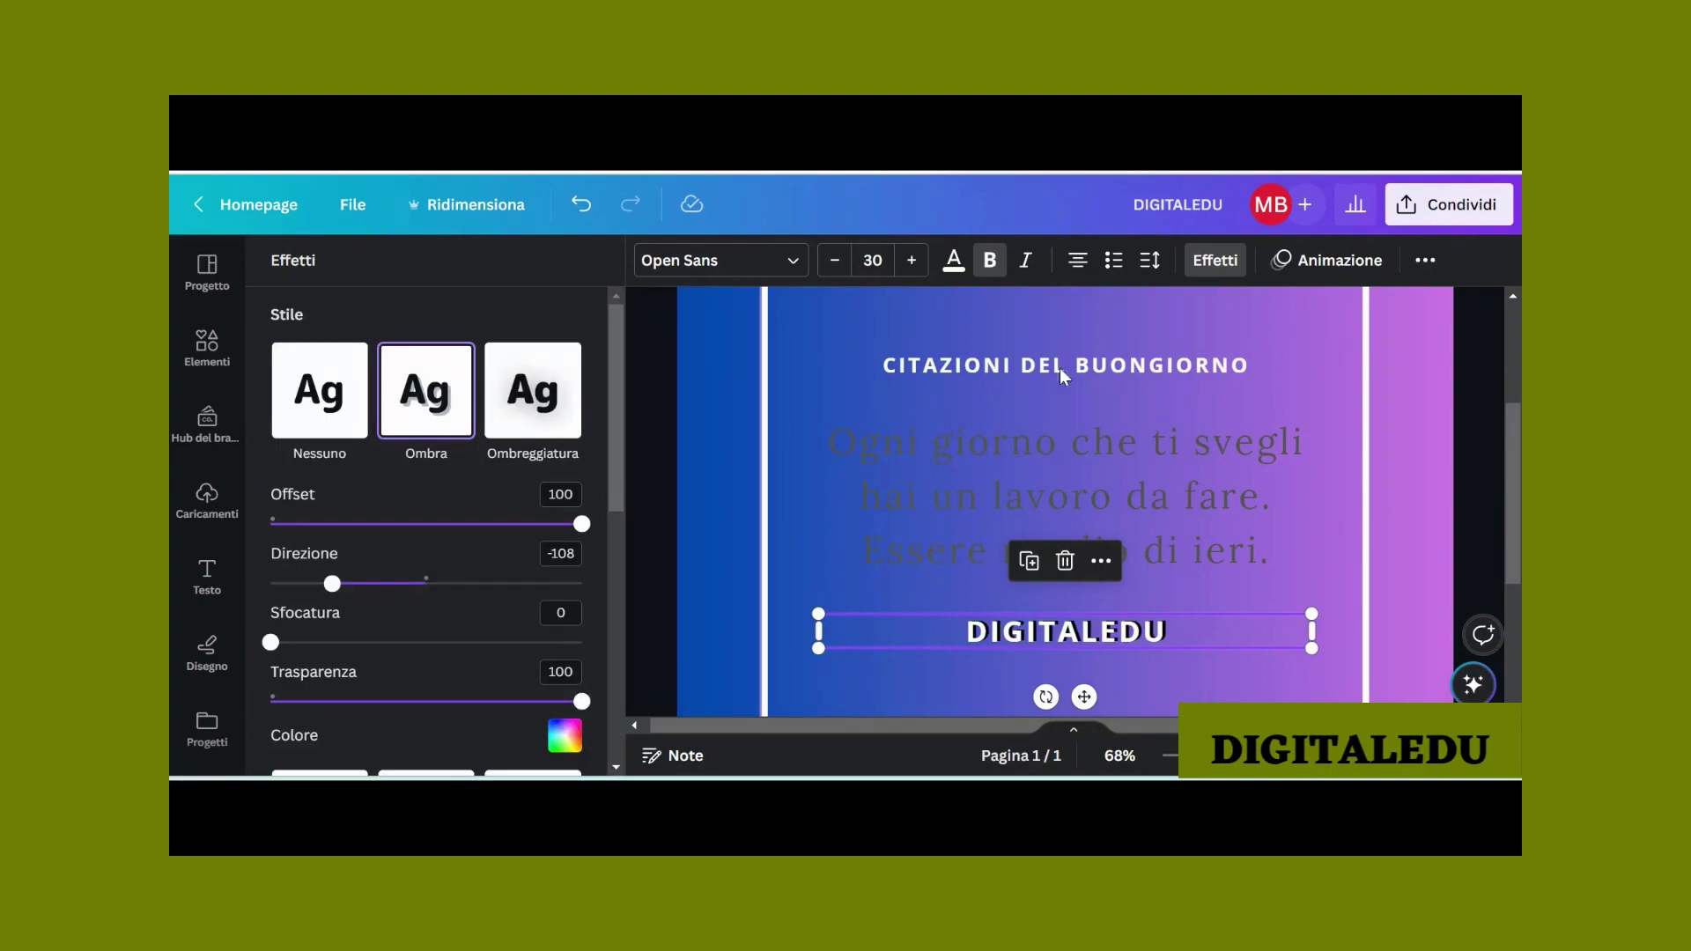
Step: Replace the heading above the quote with "CREA I TUOI CONTENUTI CON CANVA"
drag(1250, 366, 887, 365)
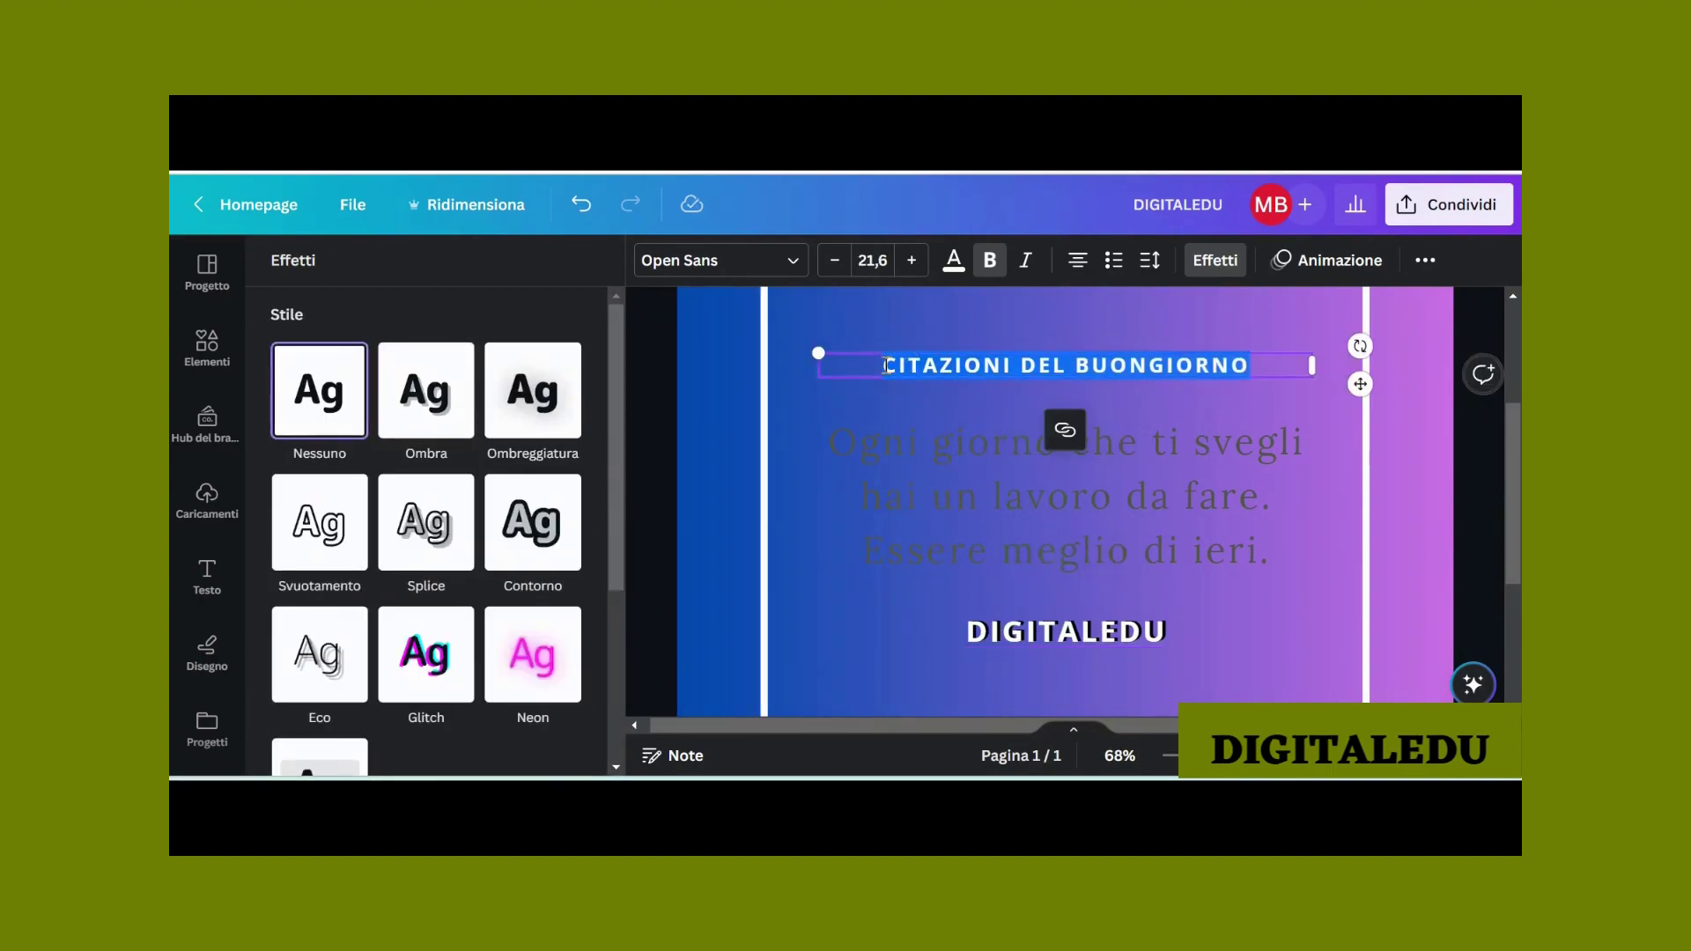
text(CREA I TUOI CONTENUTI CON CANVA)
key(Escape)
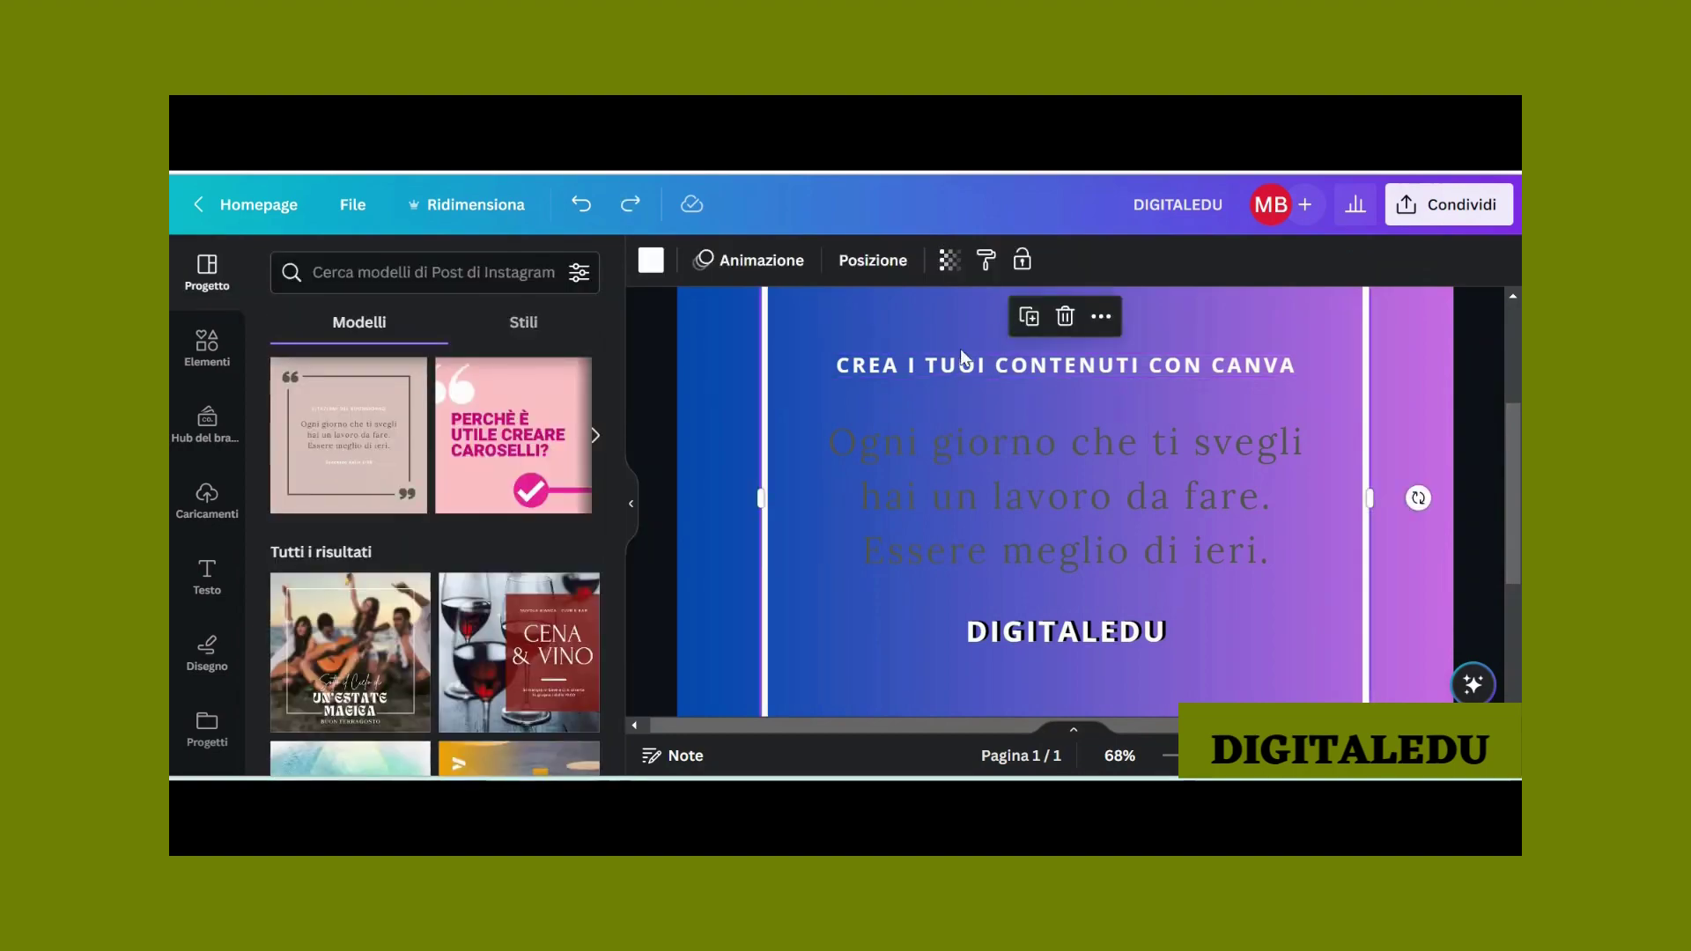
Step: Apply the Ombra effect to the heading above the quote and make its shadow black
click(825, 375)
click(1215, 260)
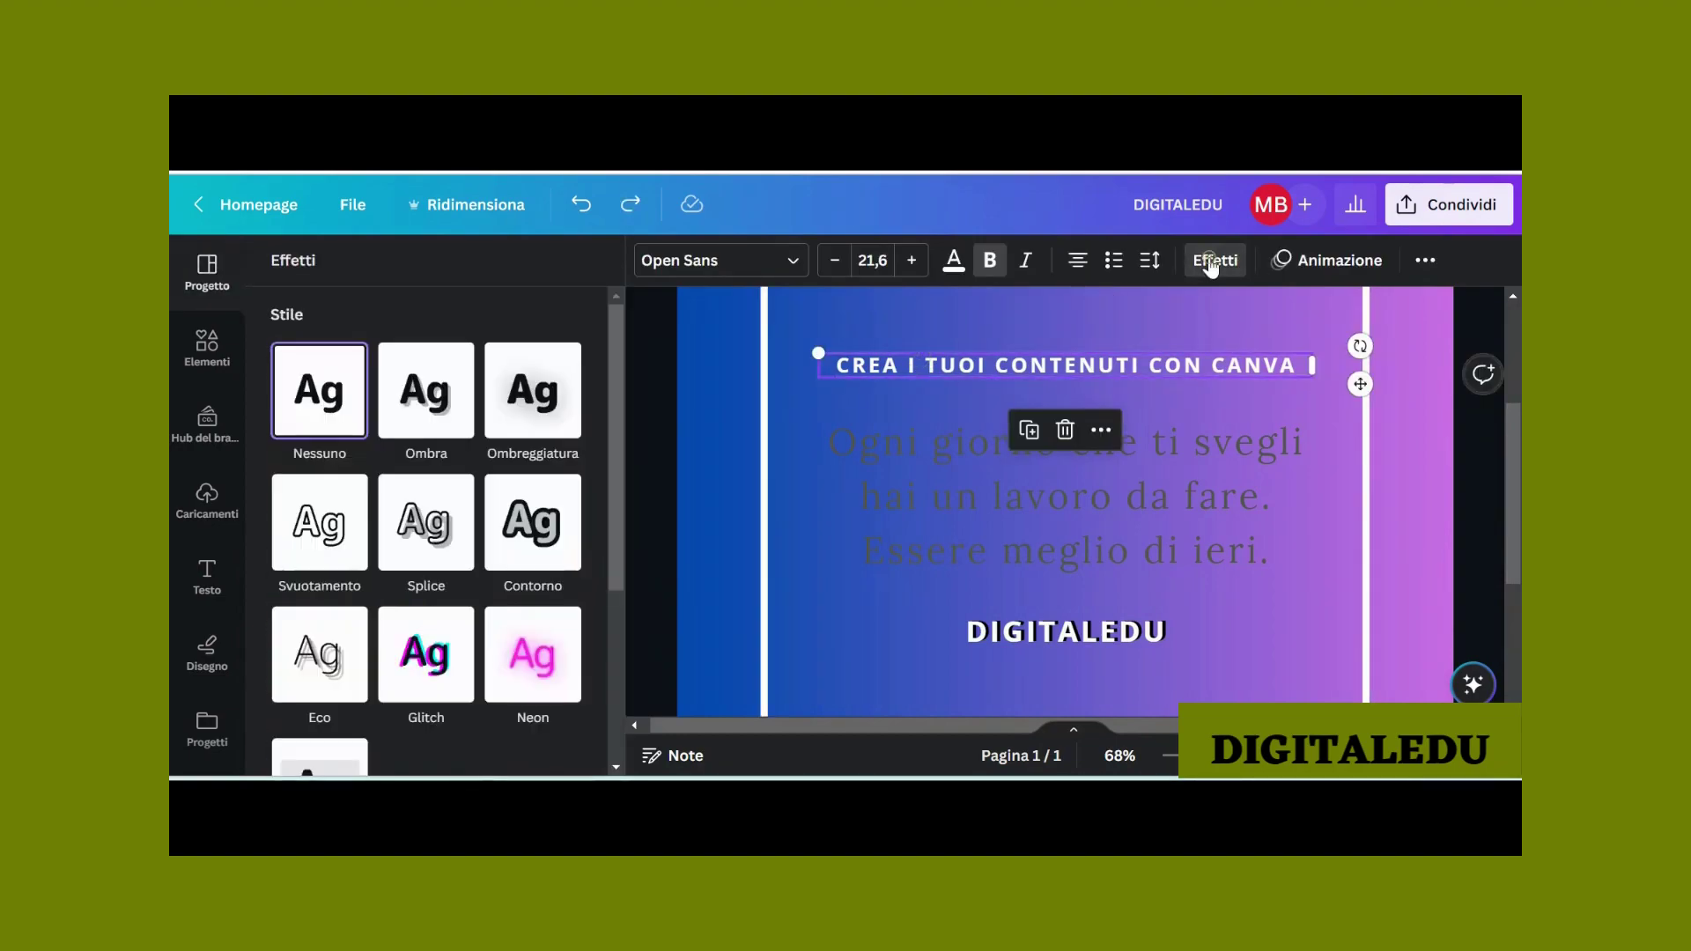
click(426, 392)
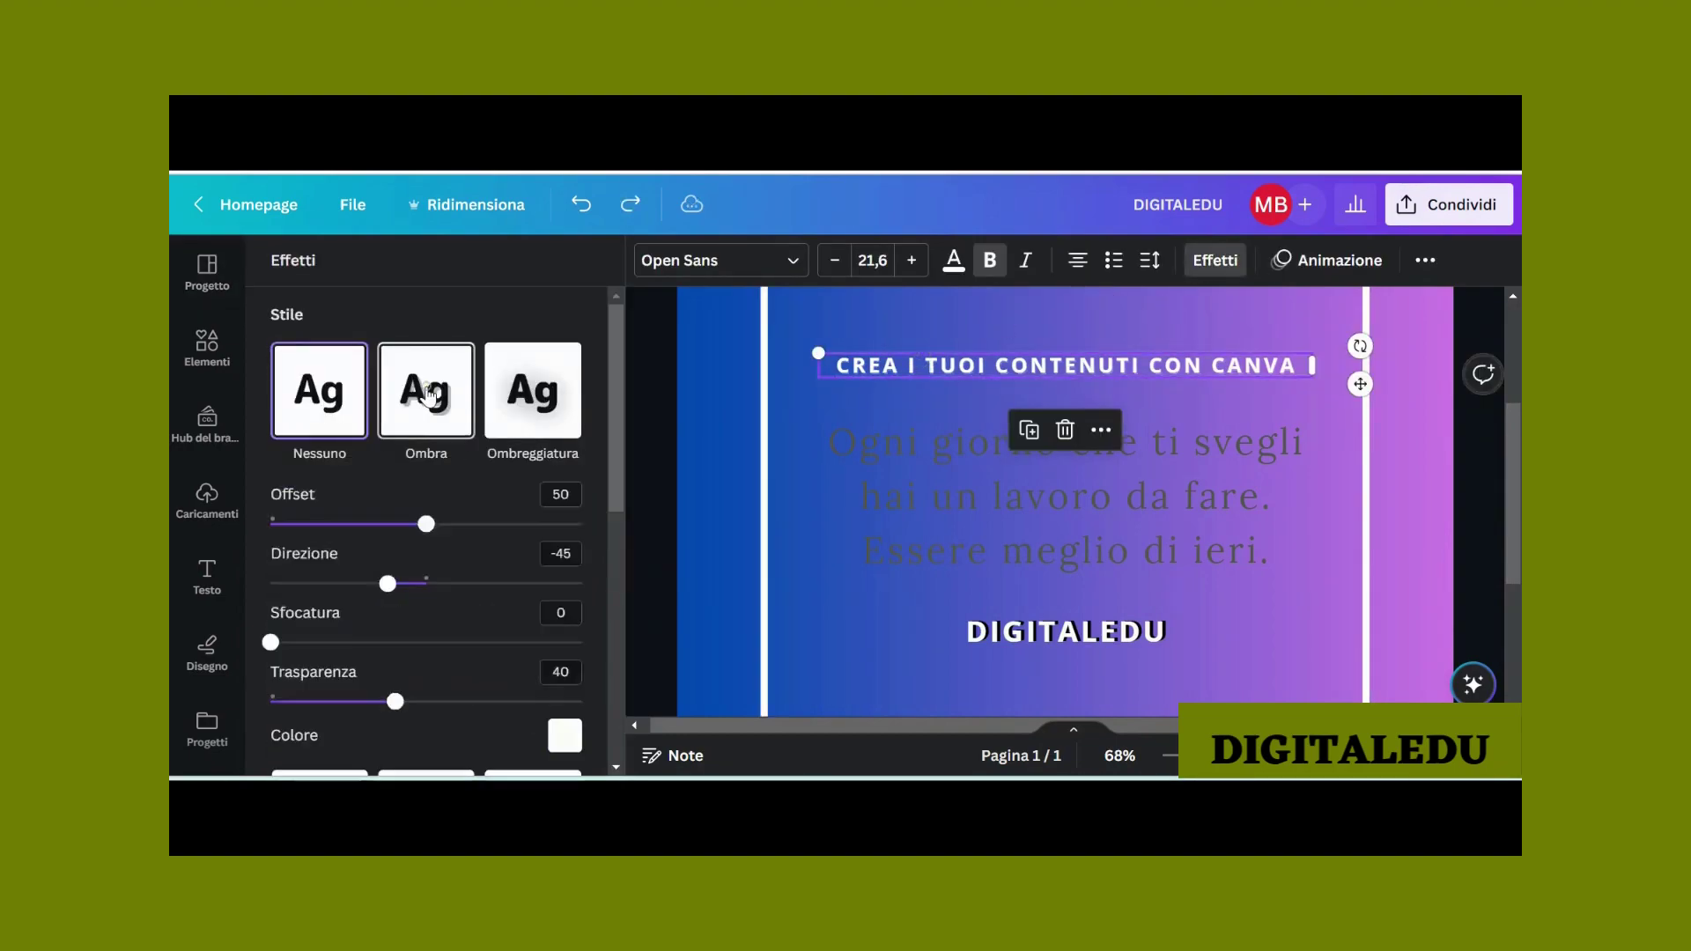
click(561, 739)
click(1338, 504)
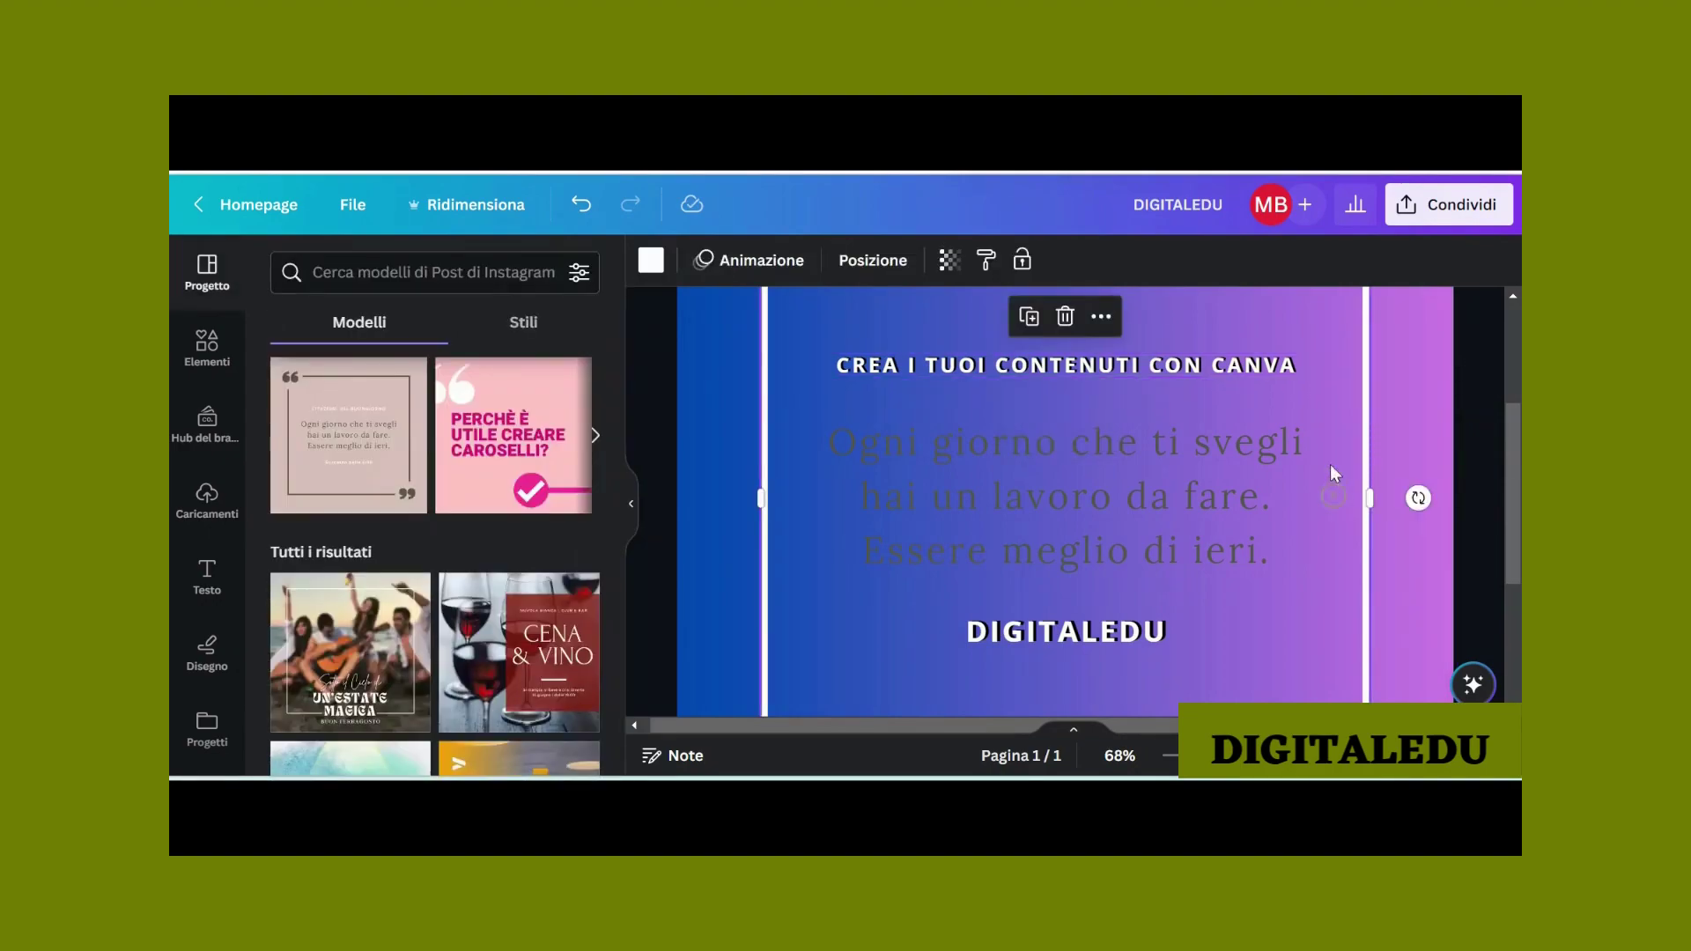
Step: Recolour only the word "CANVA" in the heading with the preset solid violet
click(1222, 364)
click(1220, 365)
drag(1221, 365, 1297, 365)
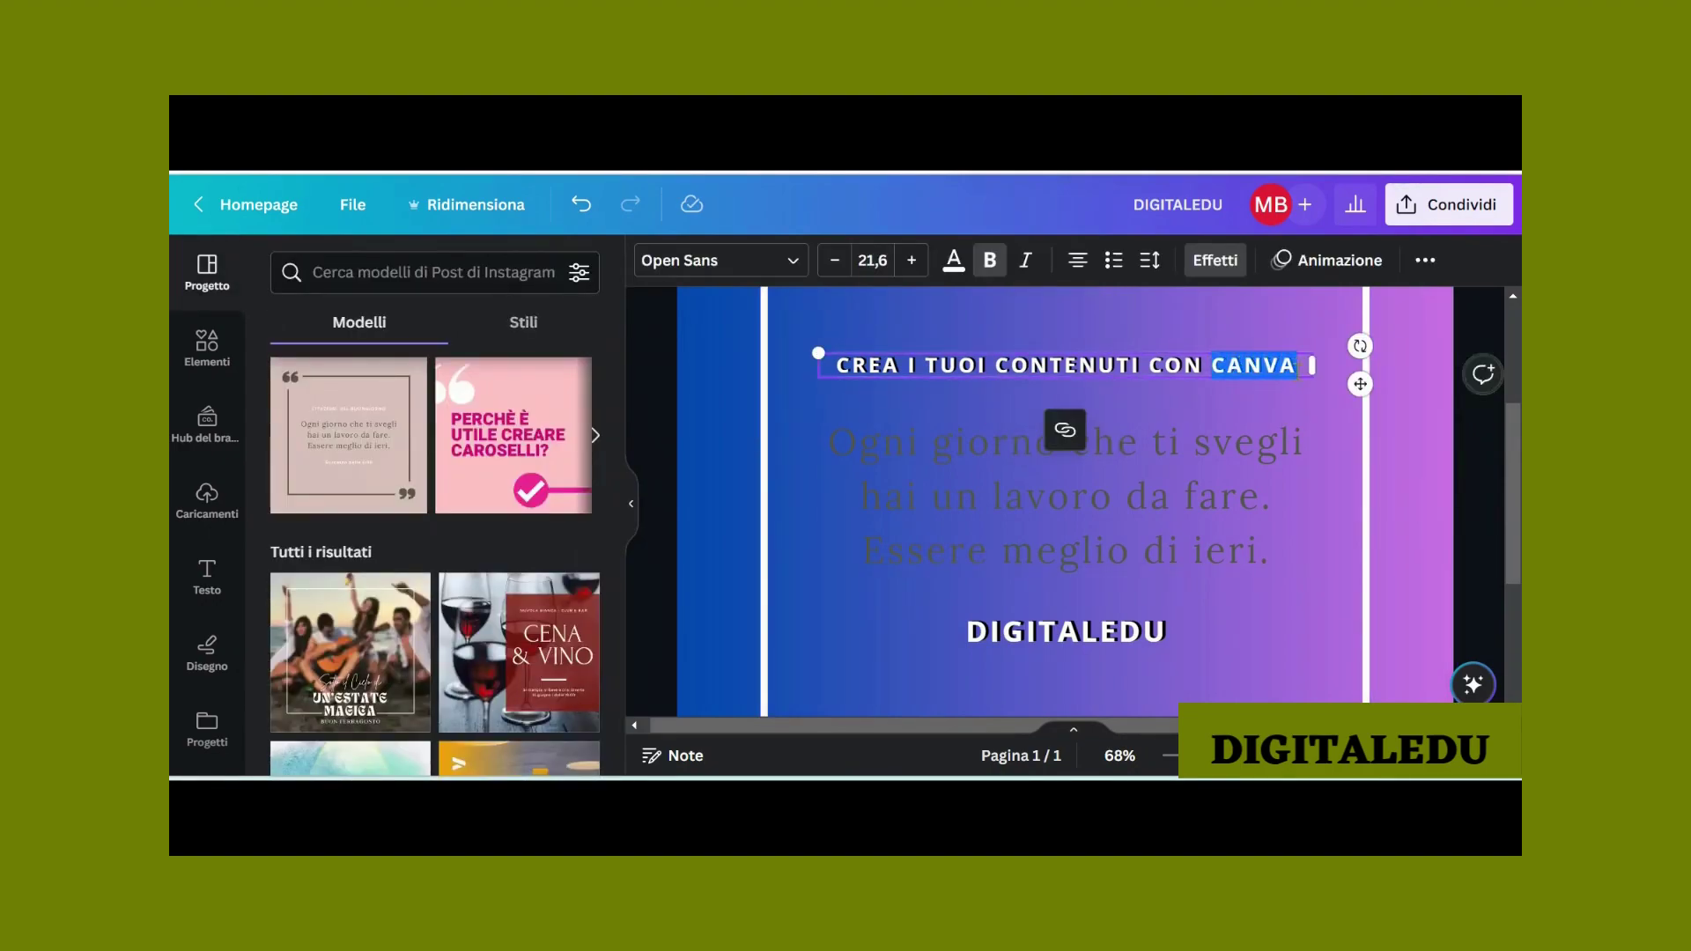
click(954, 260)
scroll(515, 598, down, 4)
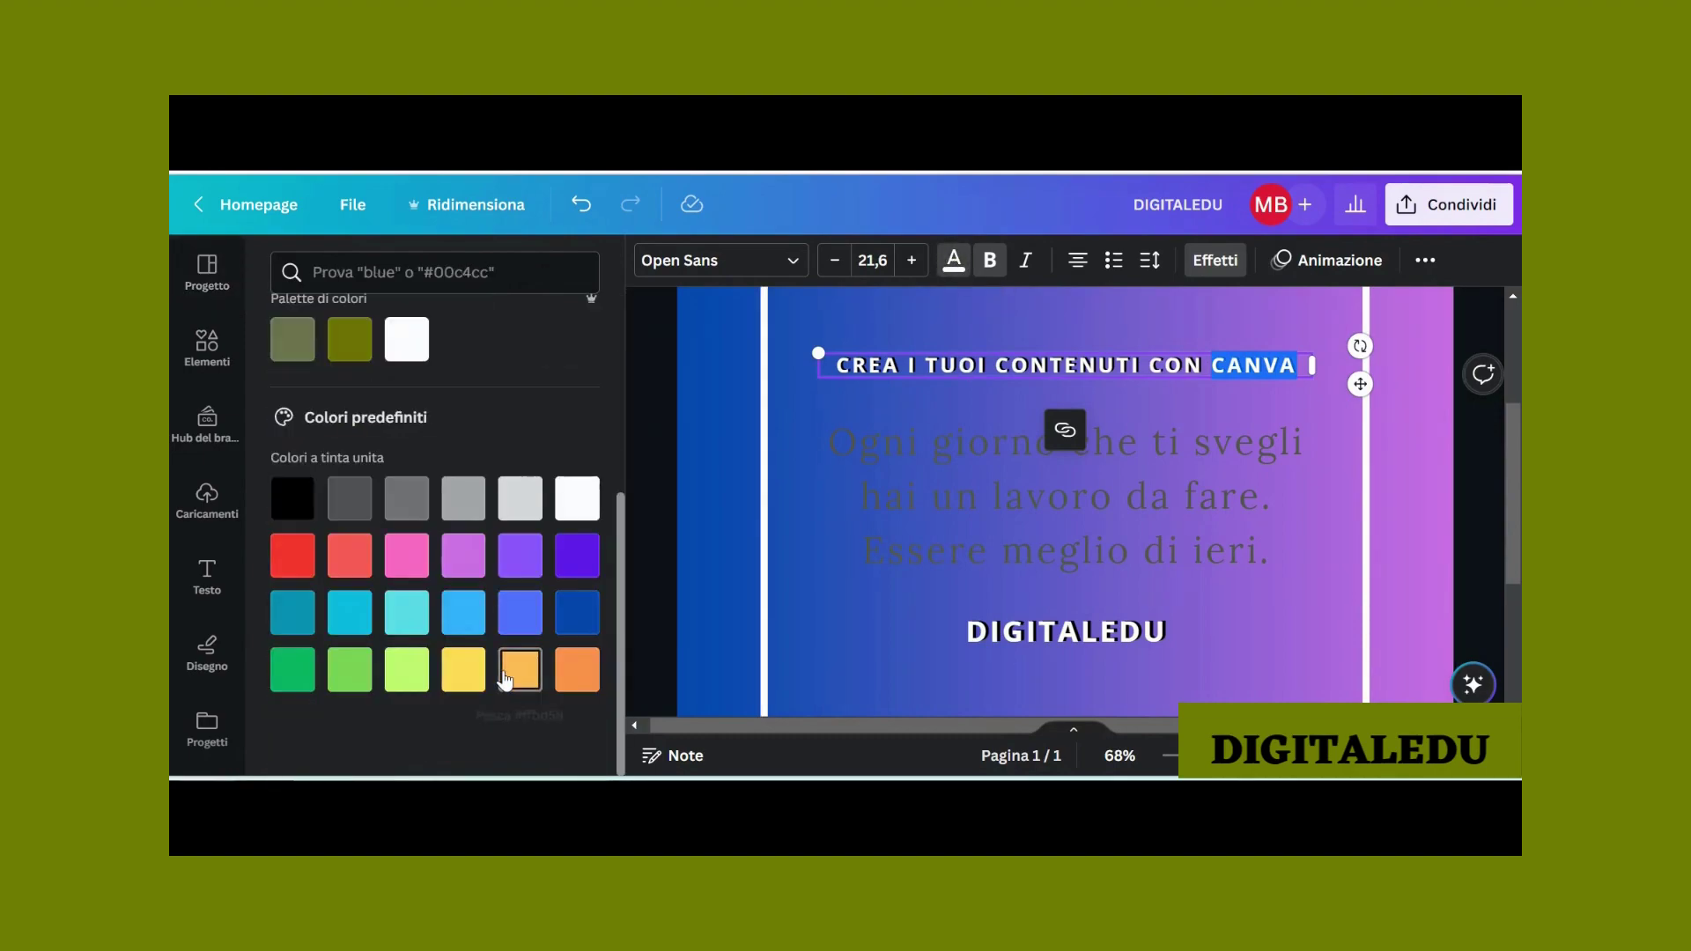
click(577, 555)
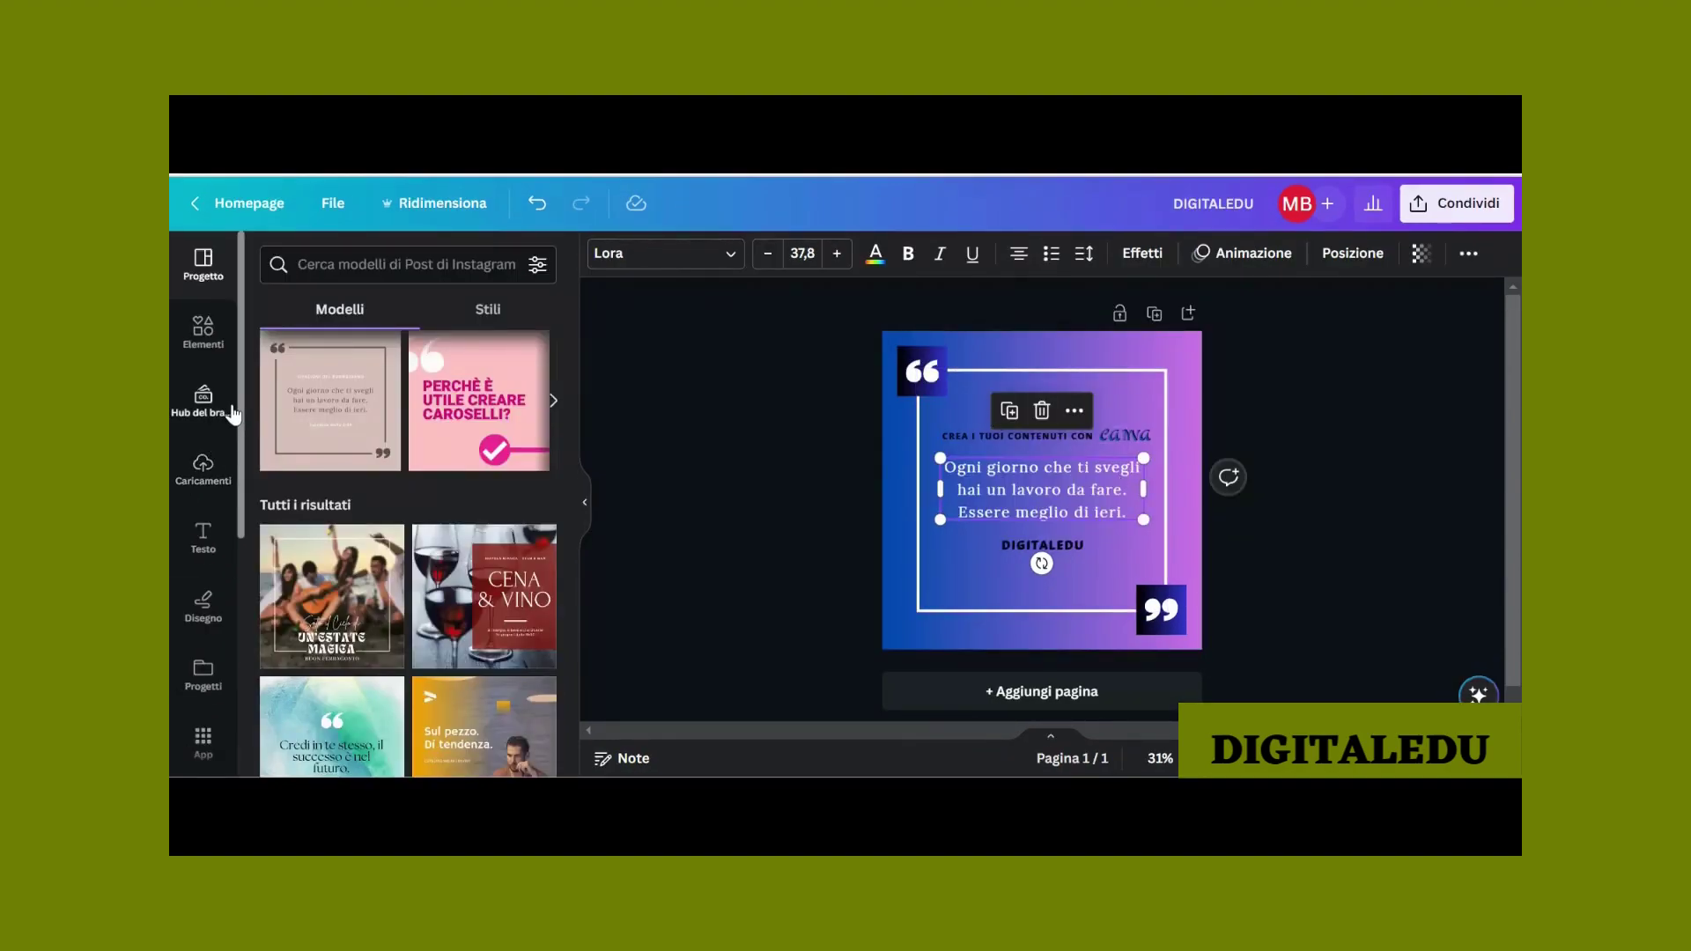
Step: Open the bulk-create tool and choose to enter the data manually
scroll(196, 480, down, 2)
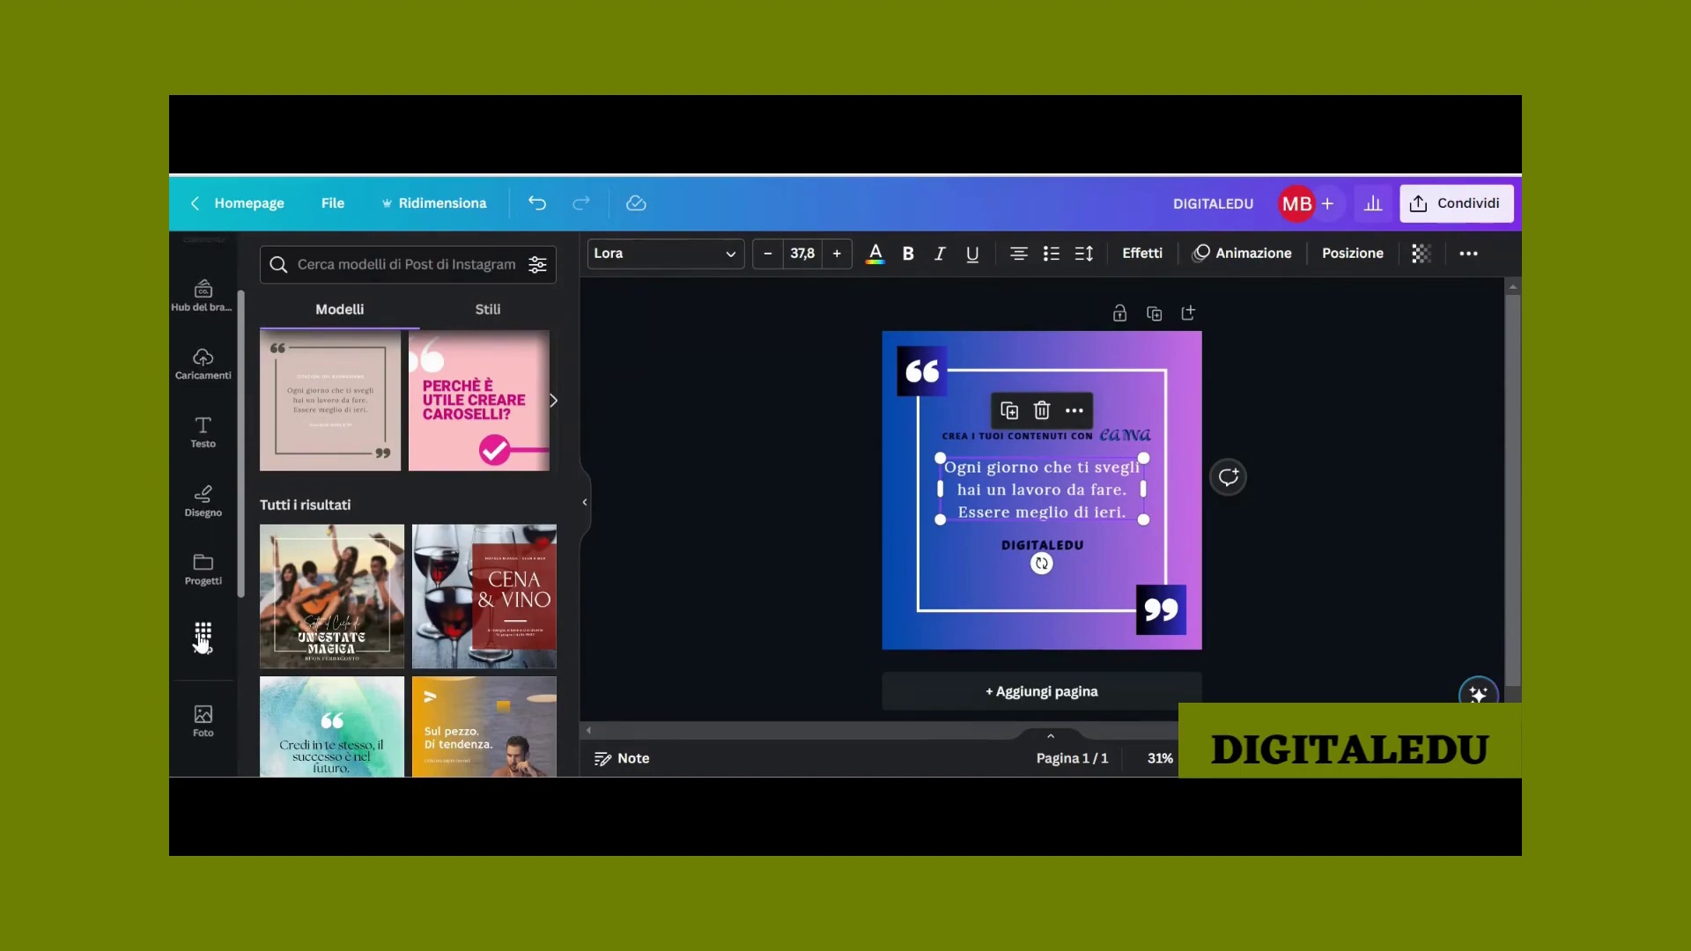
scroll(202, 640, down, 2)
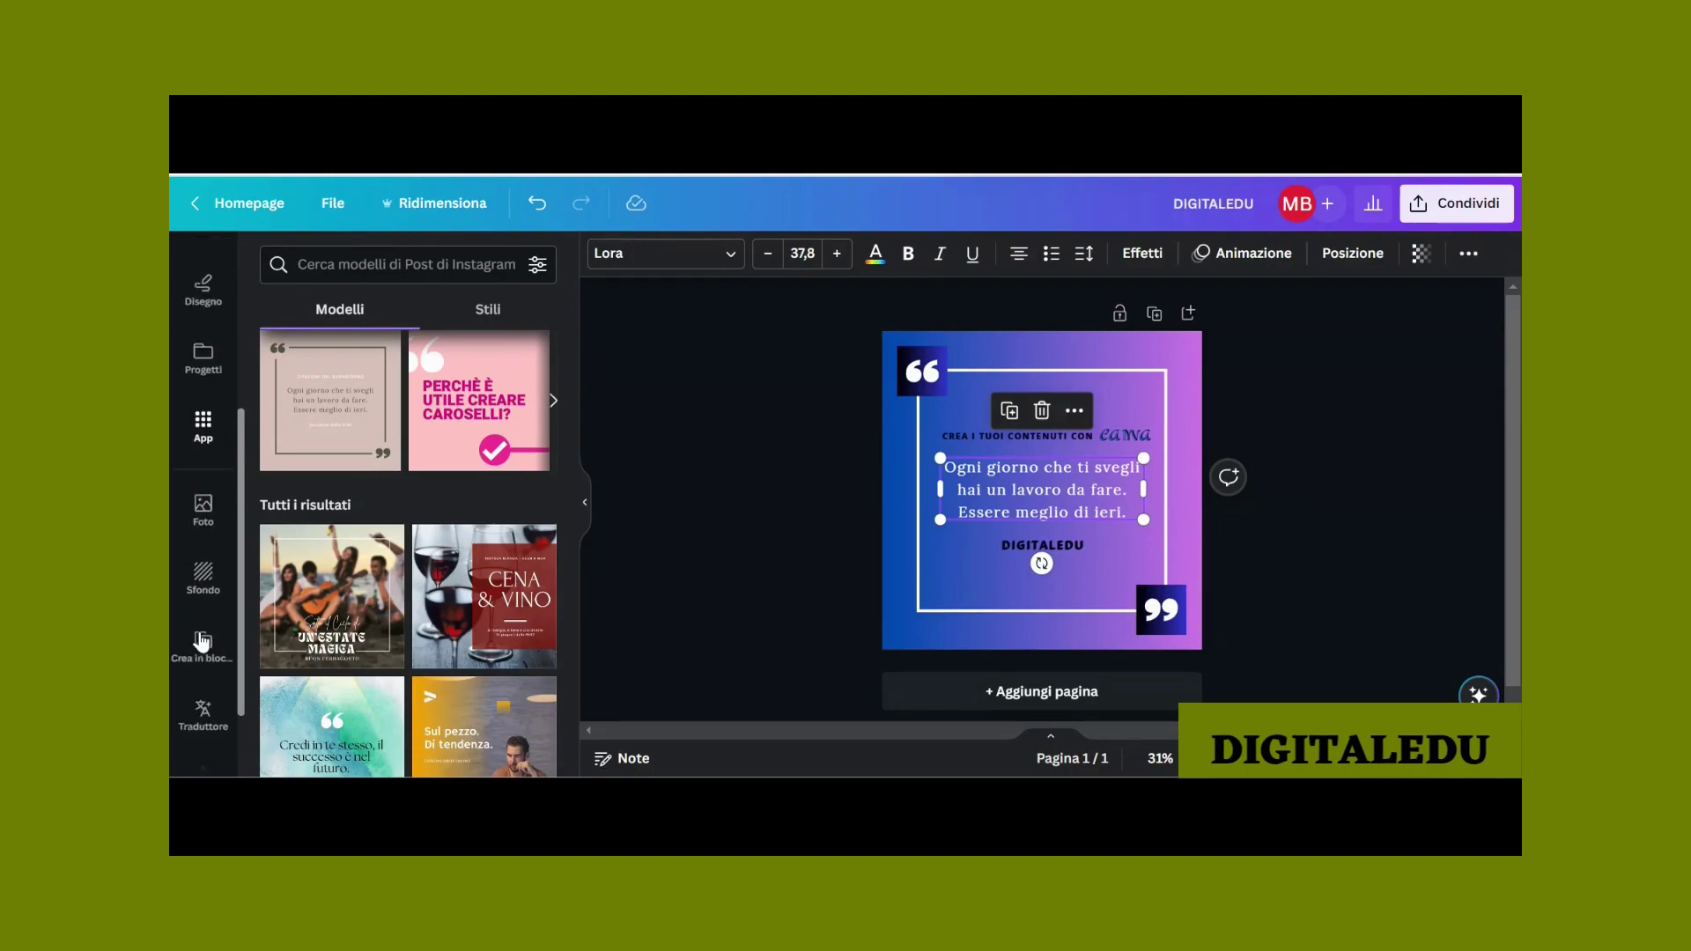
scroll(202, 541, down, 3)
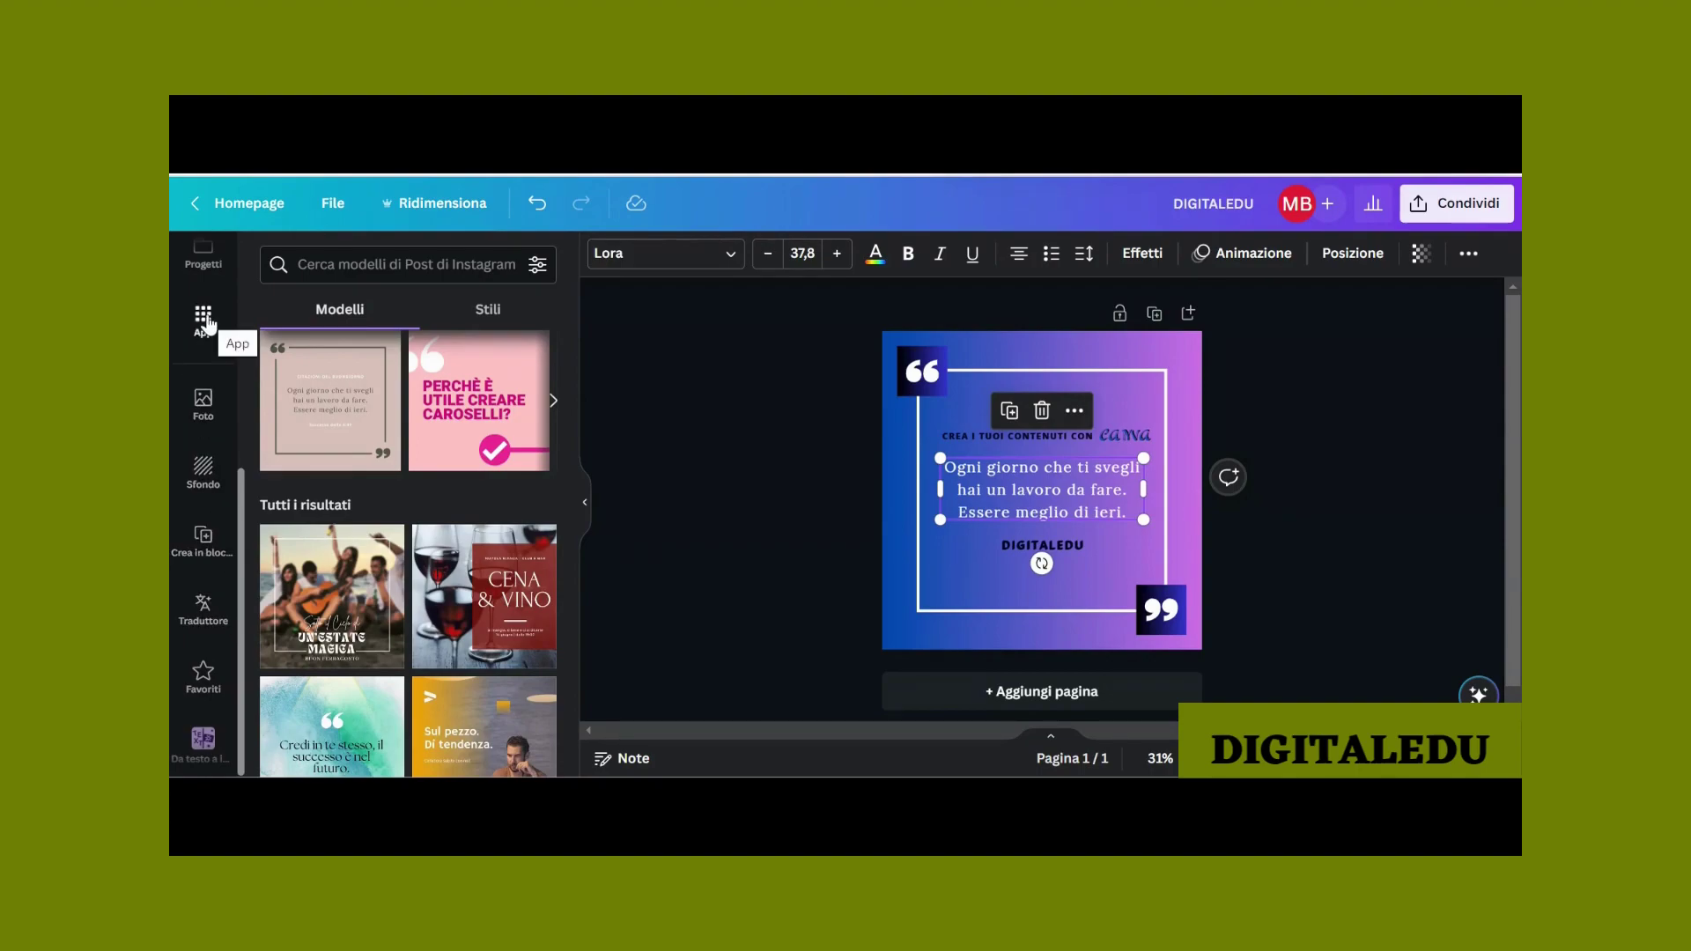
click(202, 539)
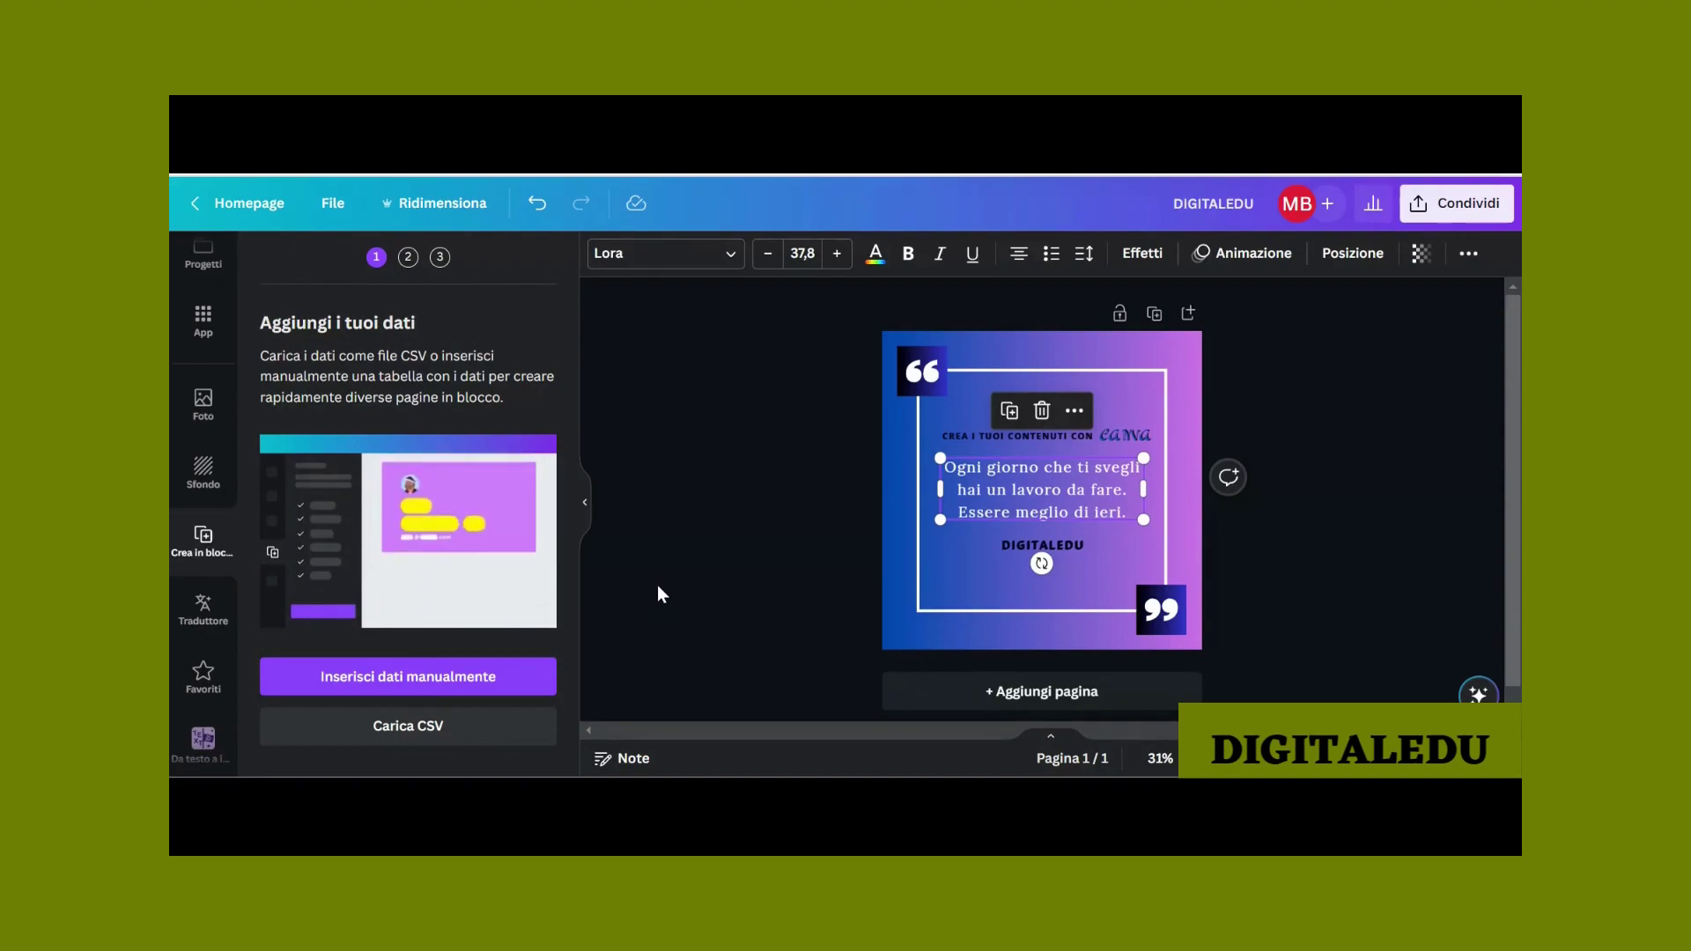
click(408, 677)
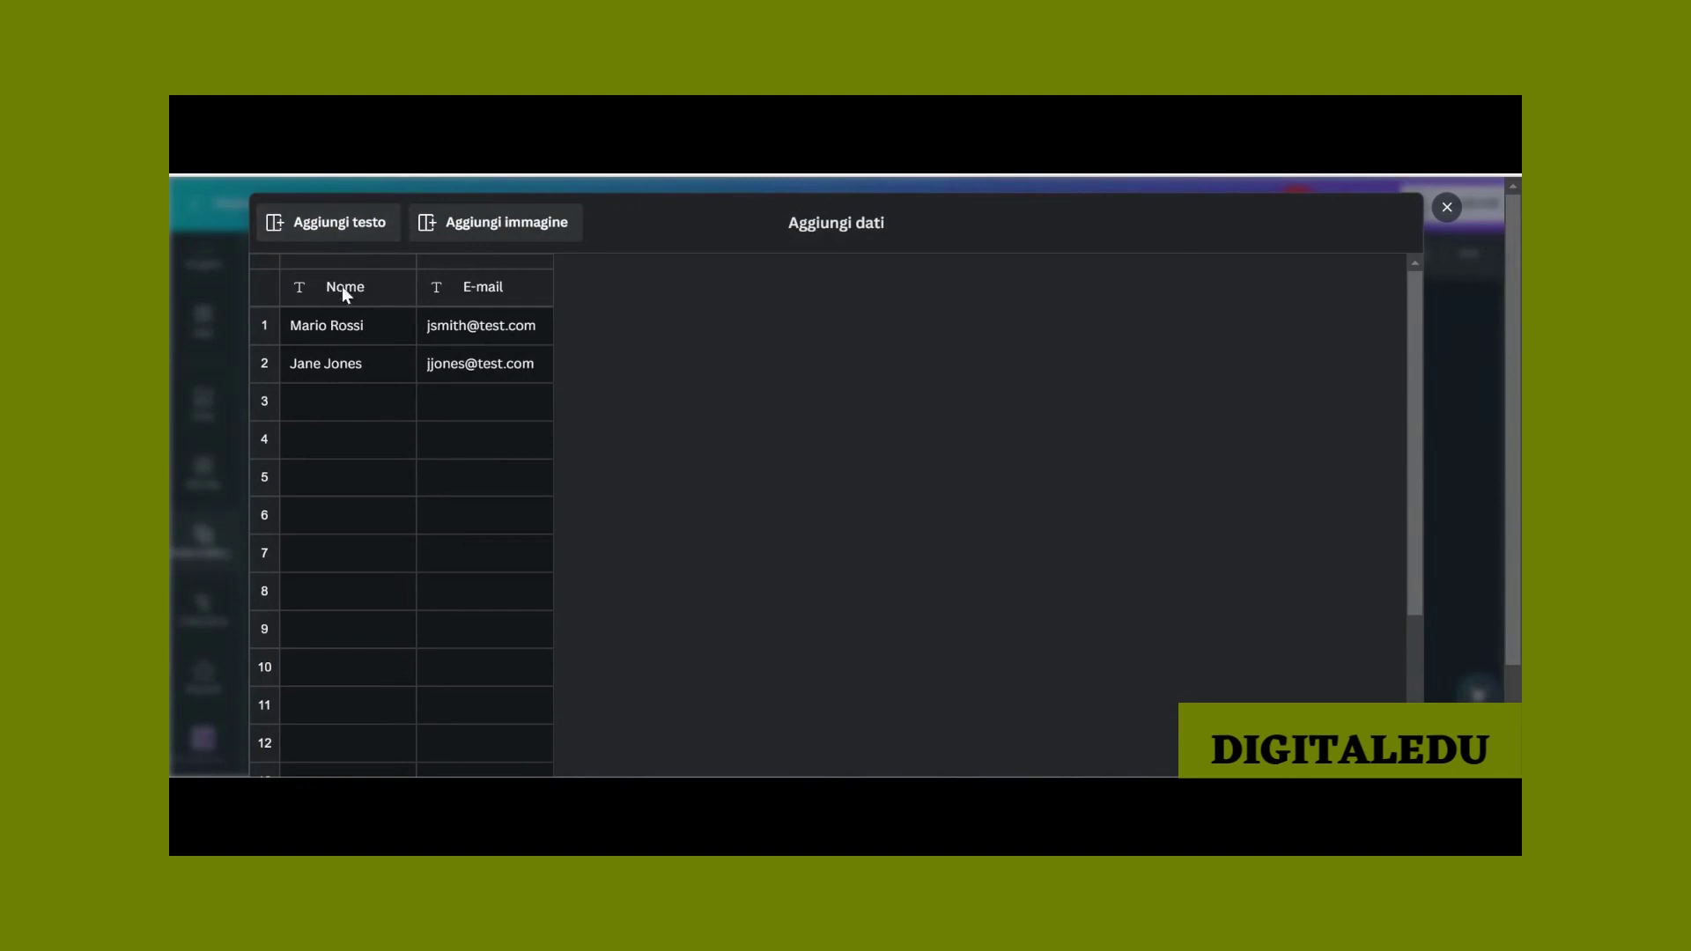
Step: Try adding a text column and an image column to the data table, and clear the whole table
click(342, 228)
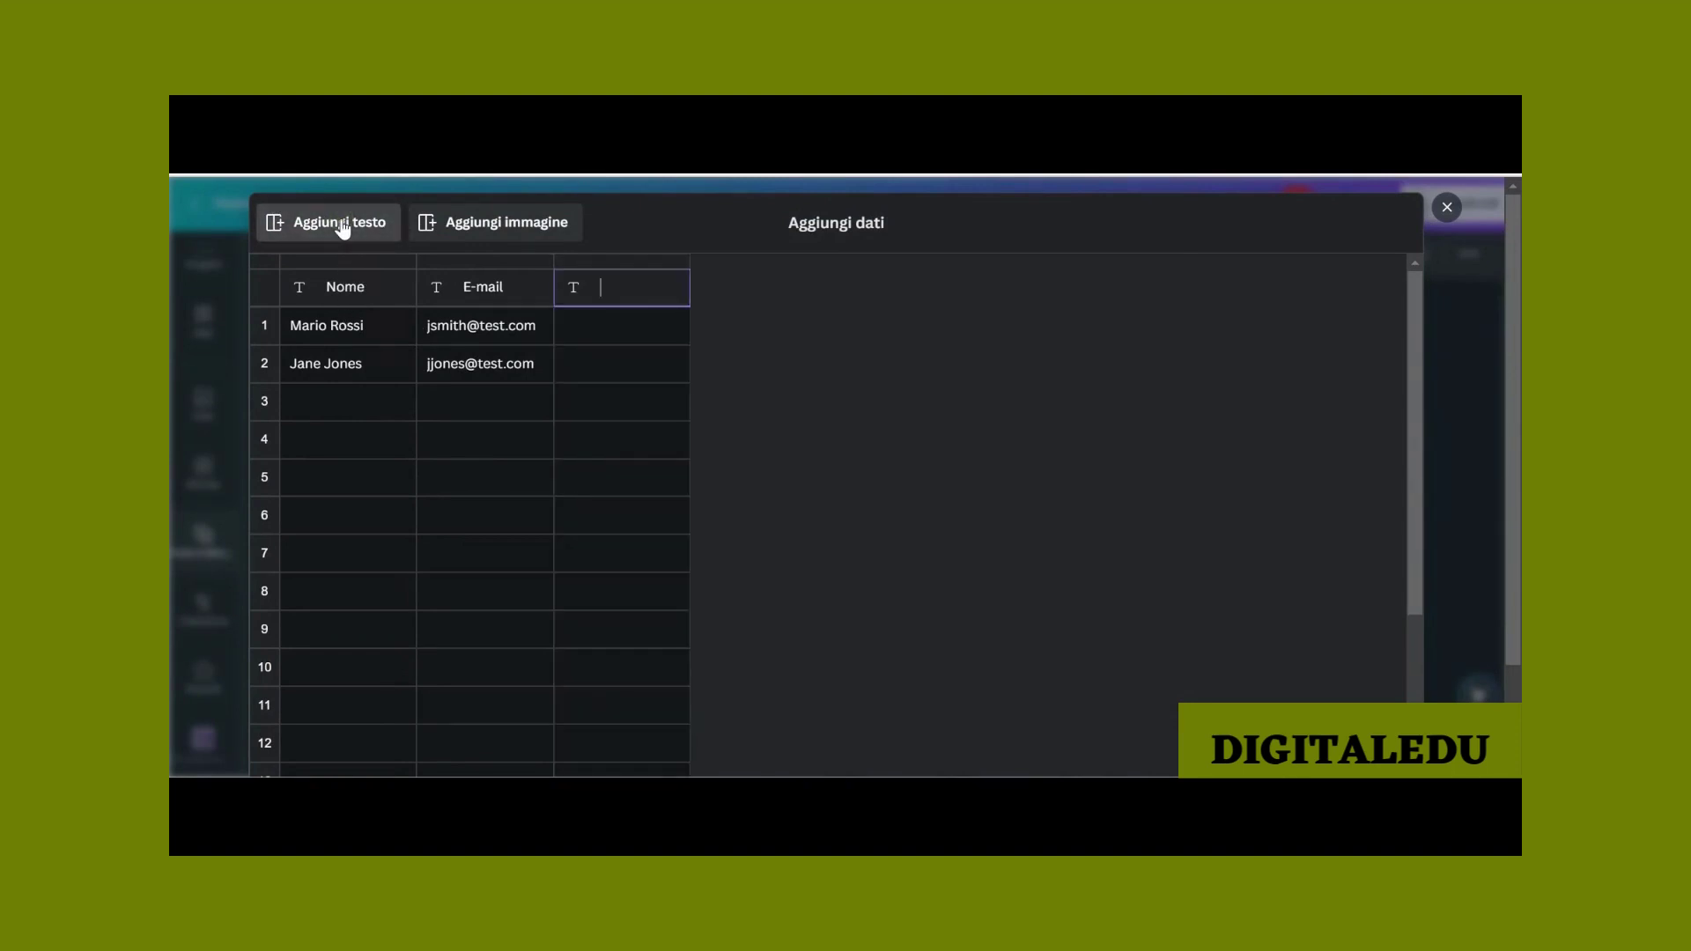
click(506, 227)
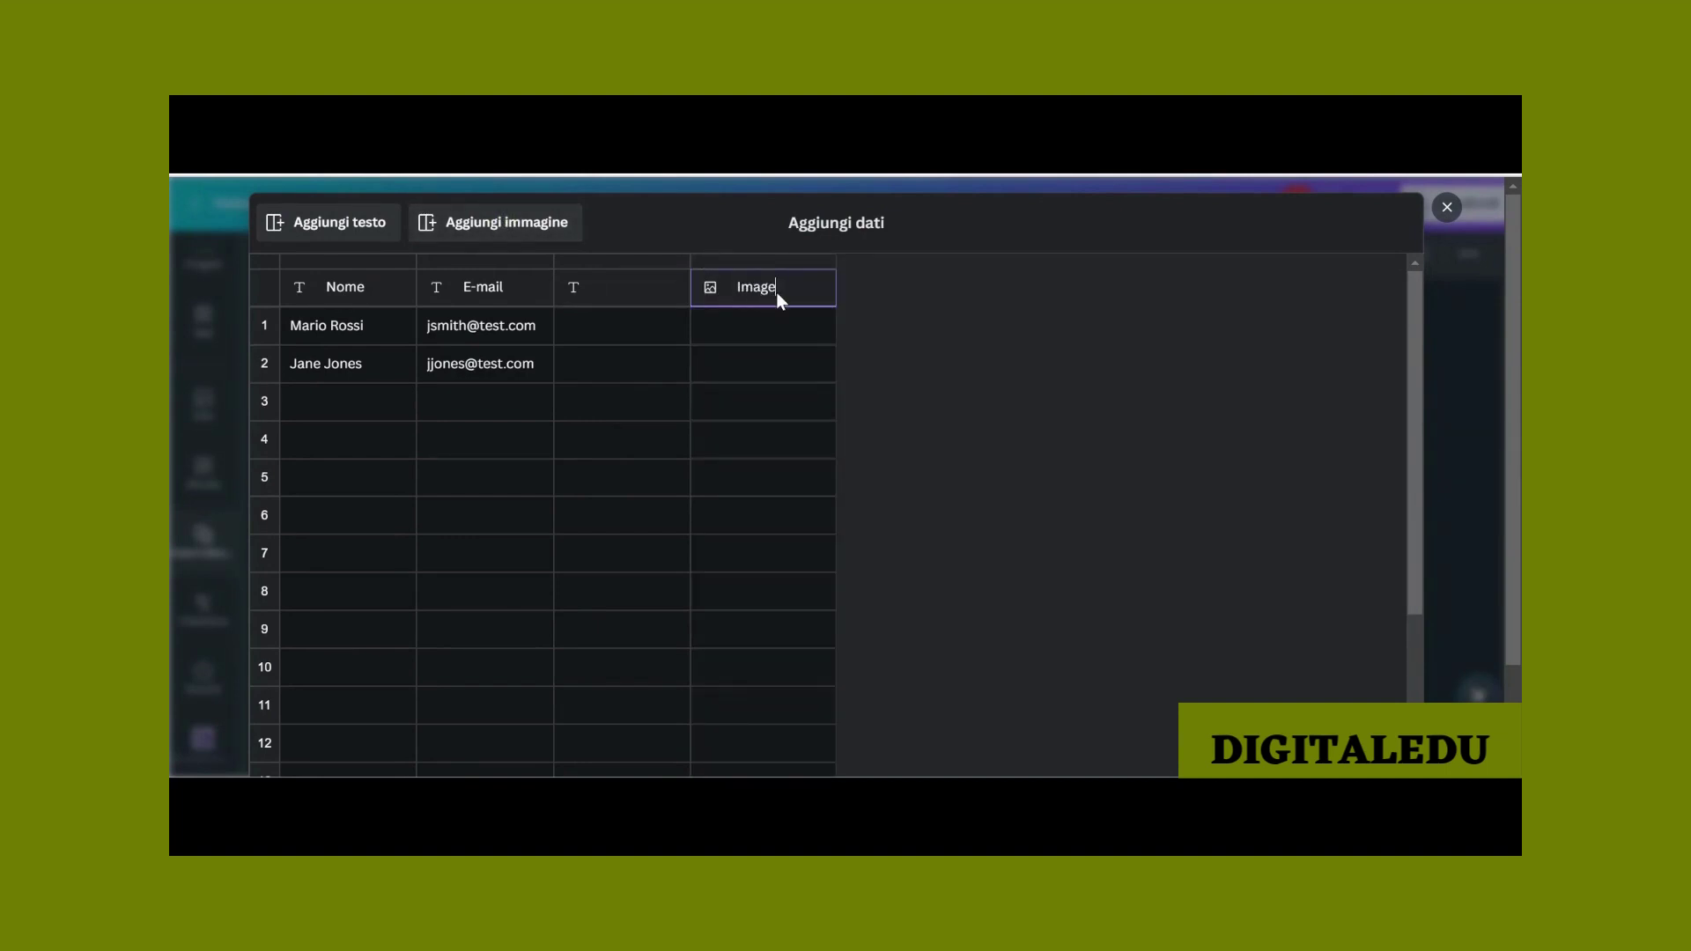
scroll(528, 529, down, 6)
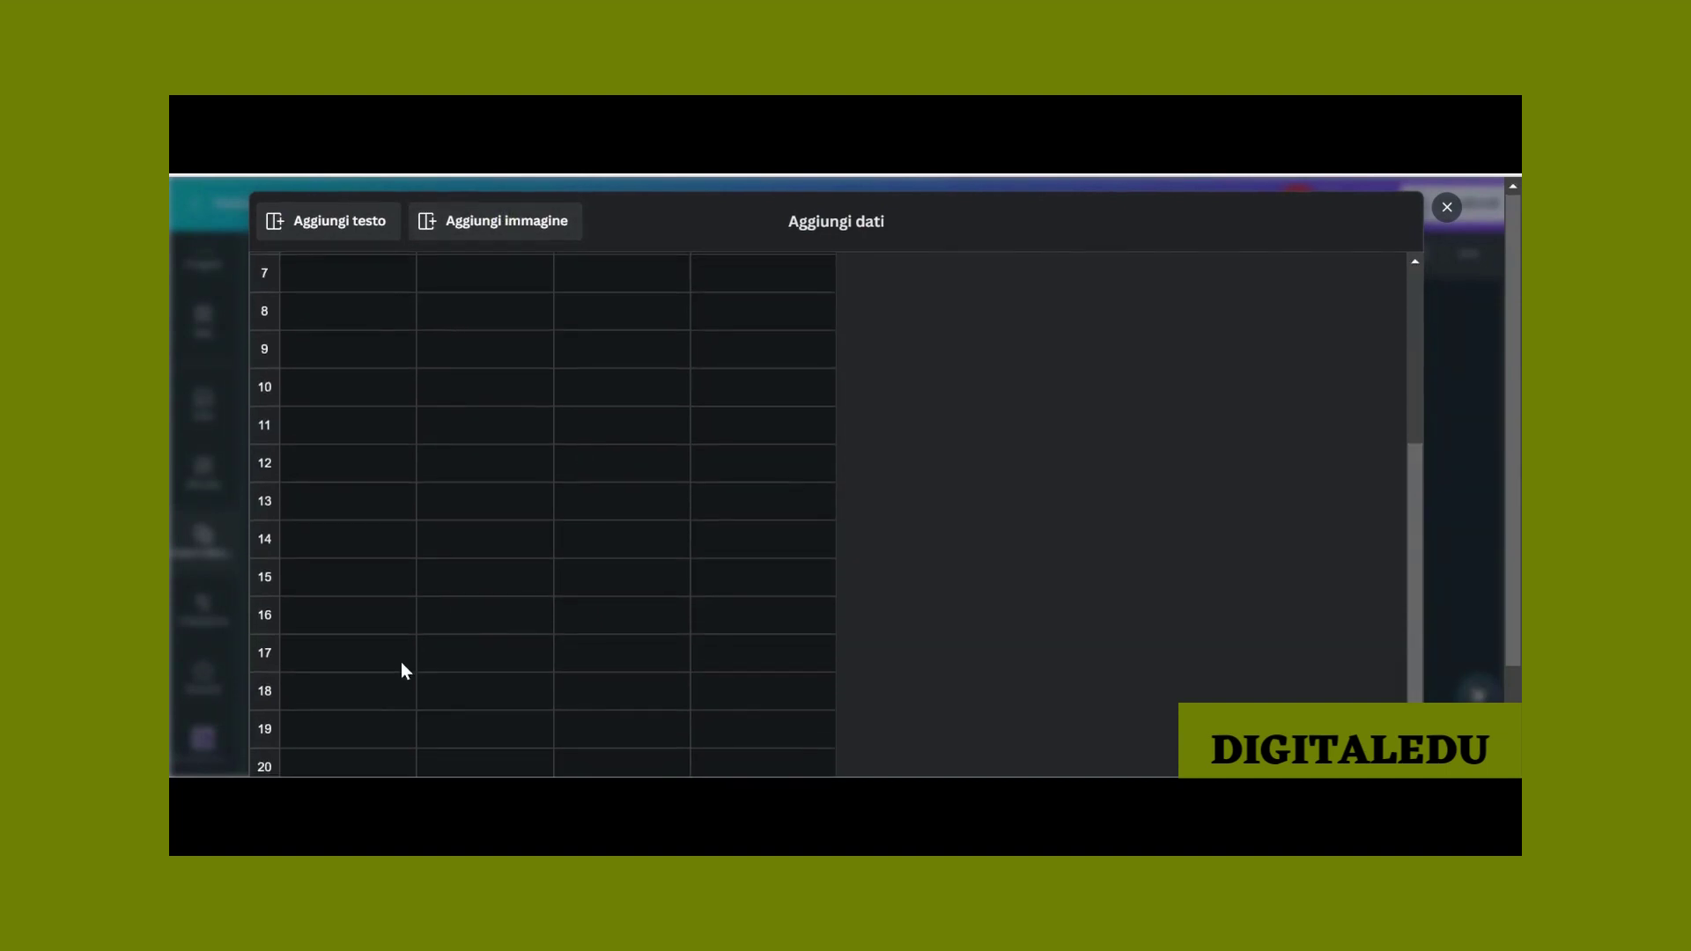
click(382, 755)
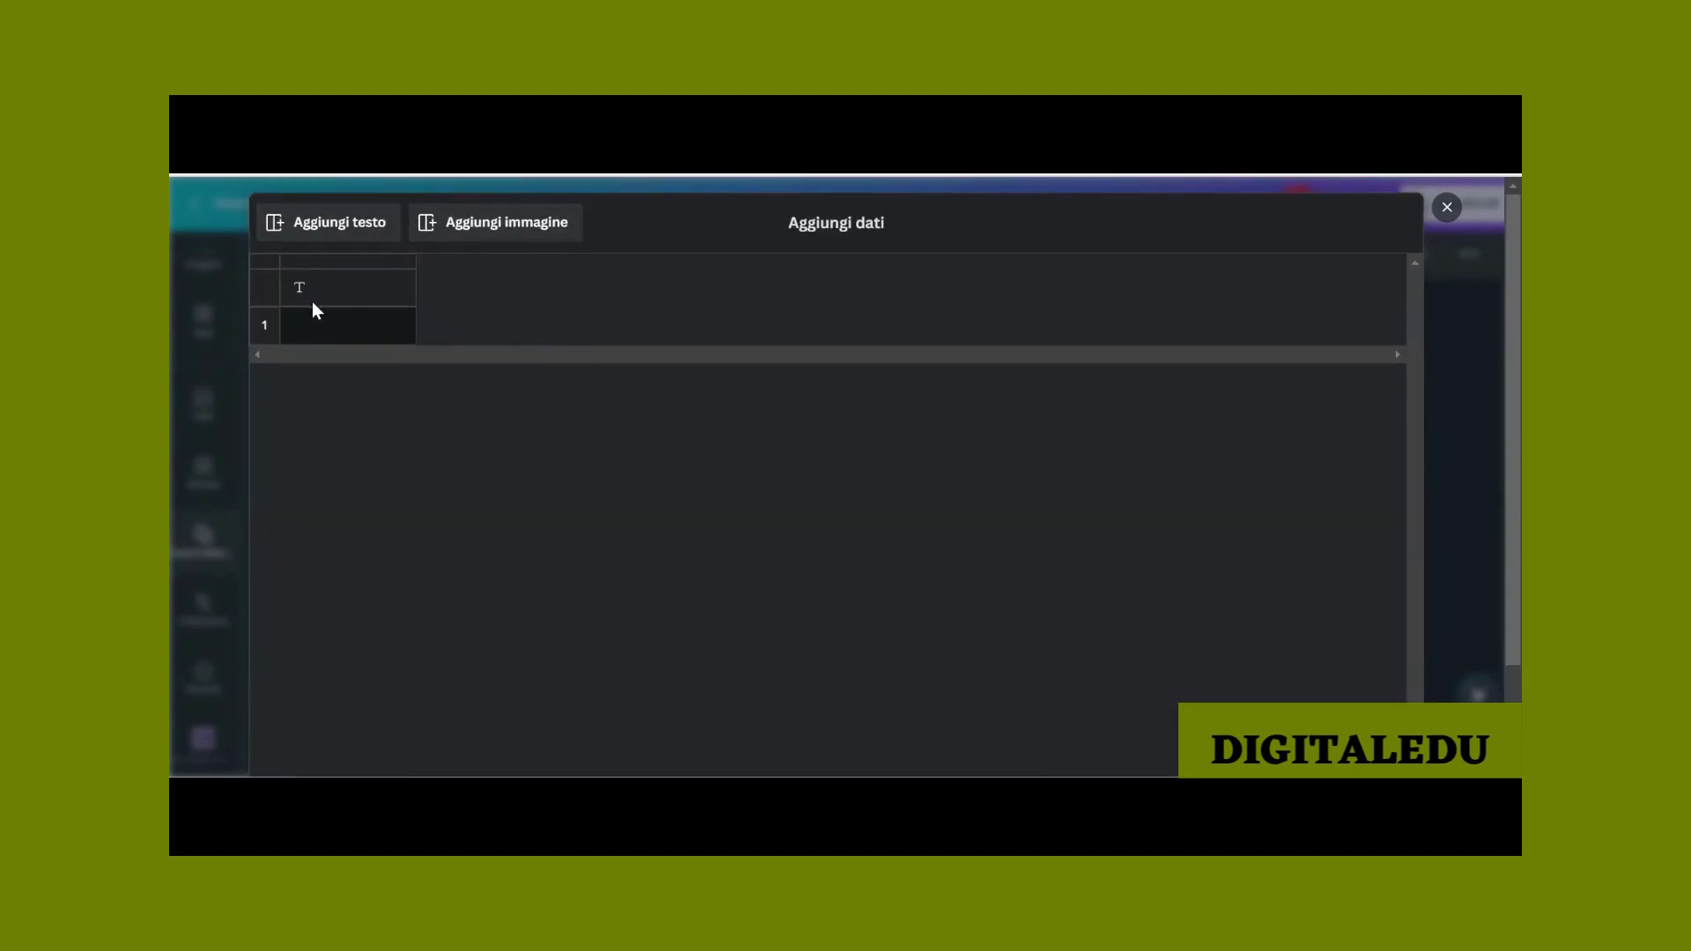
click(312, 299)
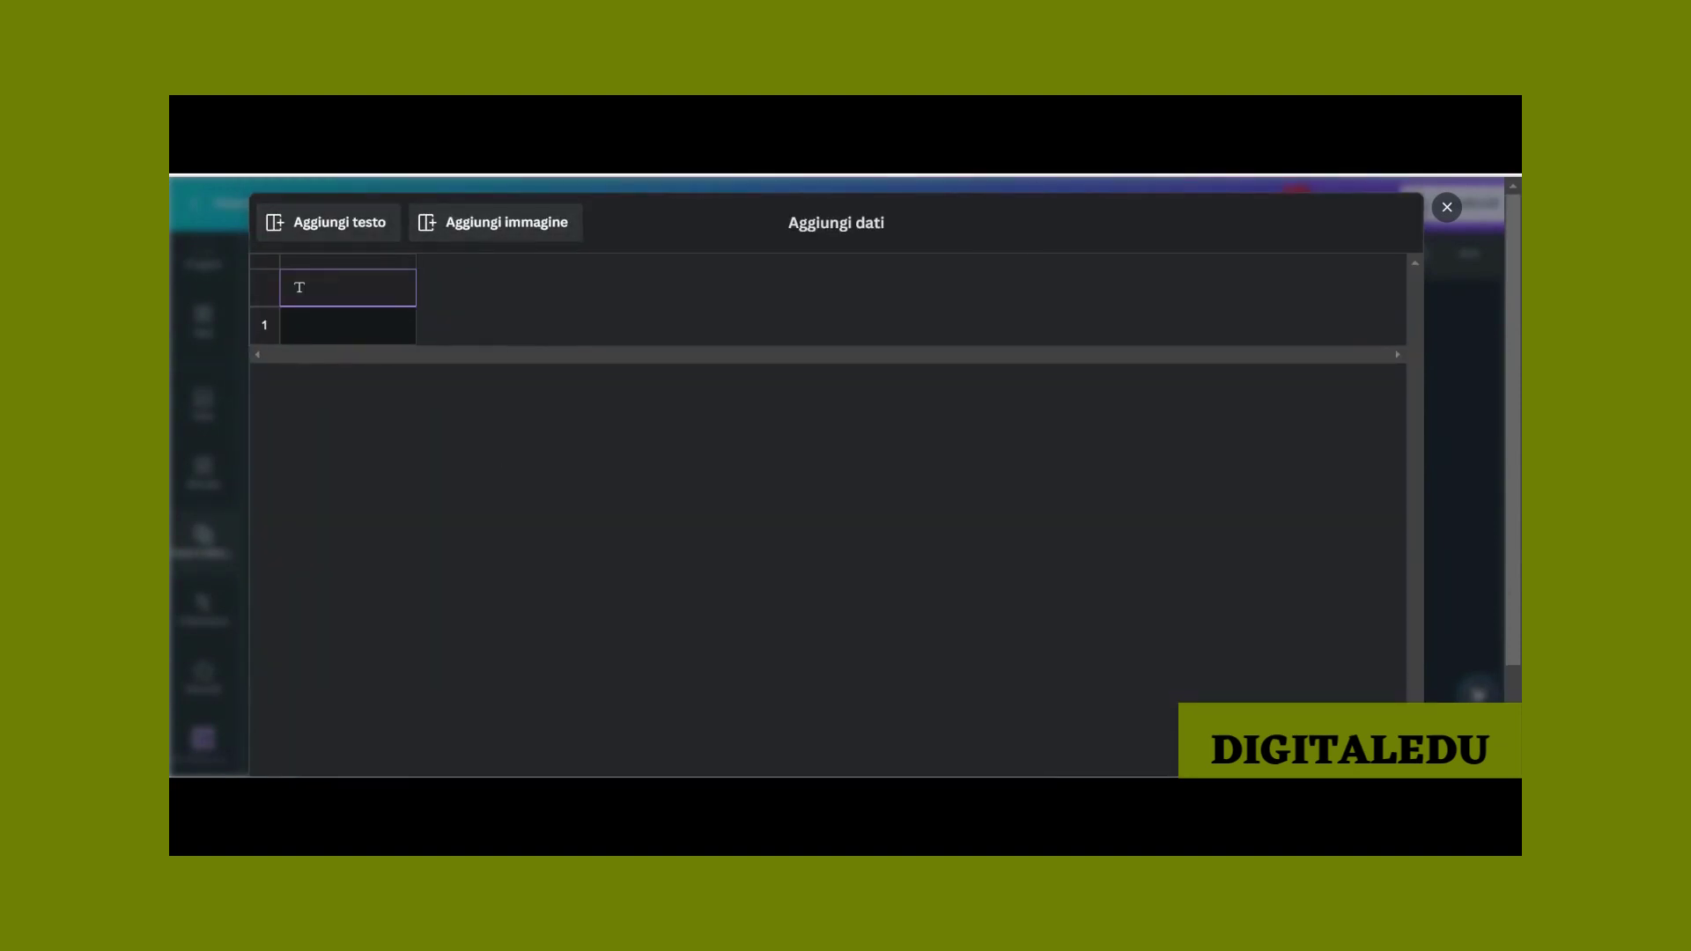
Step: Copy the list of ideas from column A of the Google Sheets file and paste it into Canva's data table from row 1
click(1110, 174)
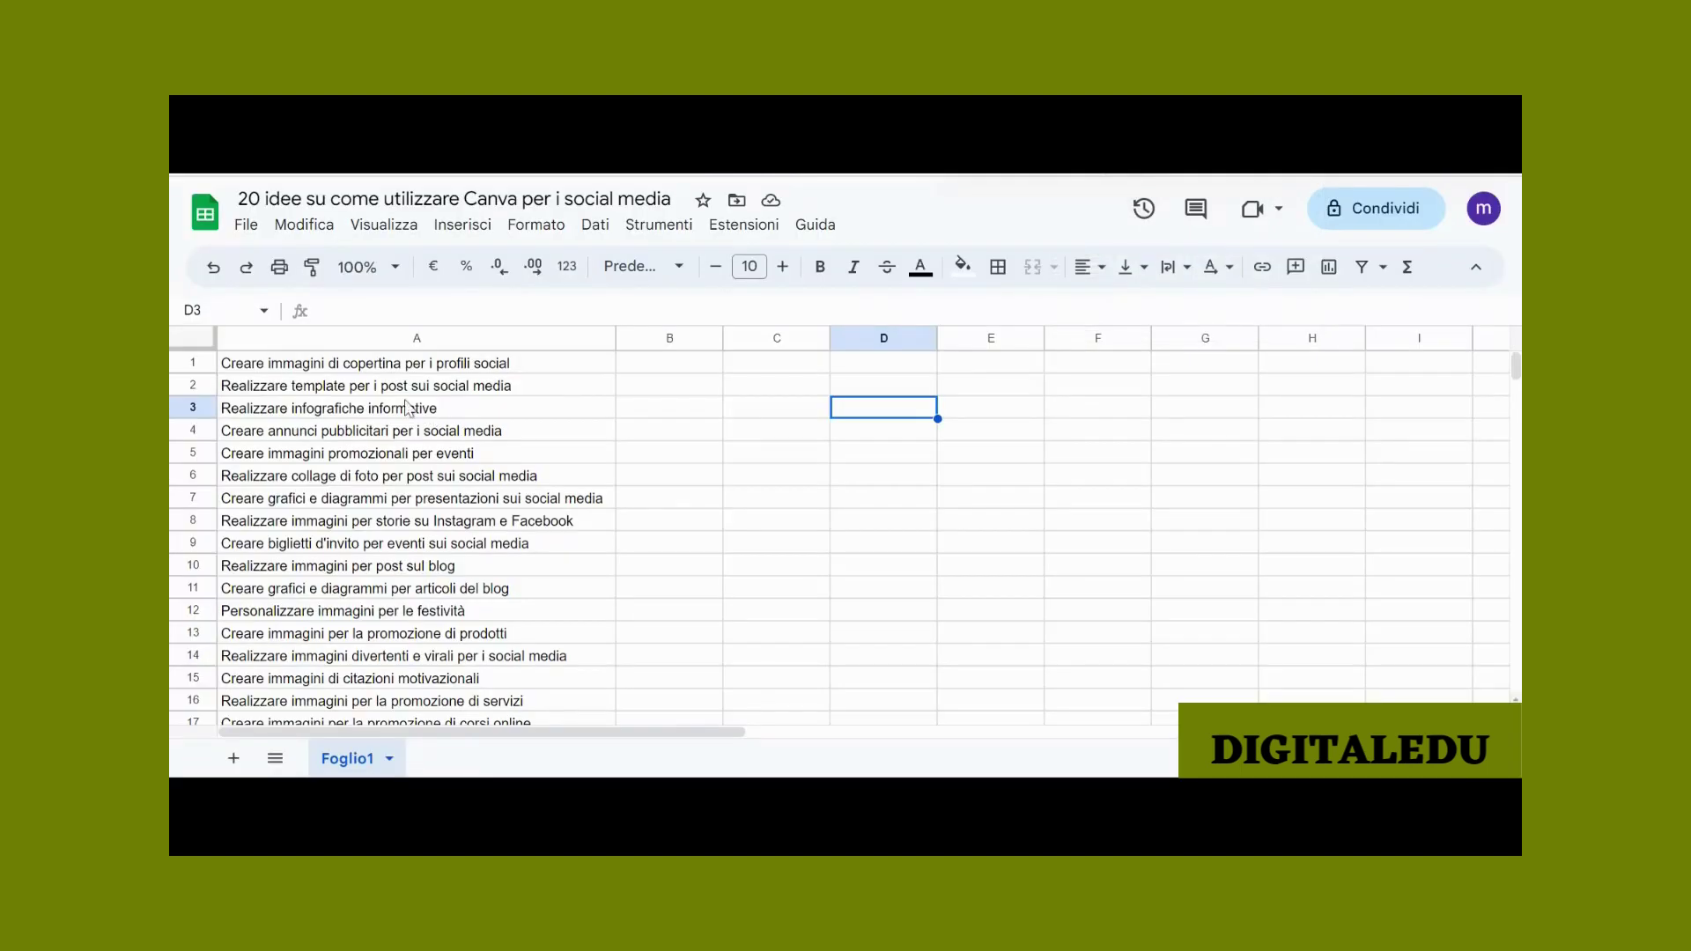
drag(225, 363, 353, 476)
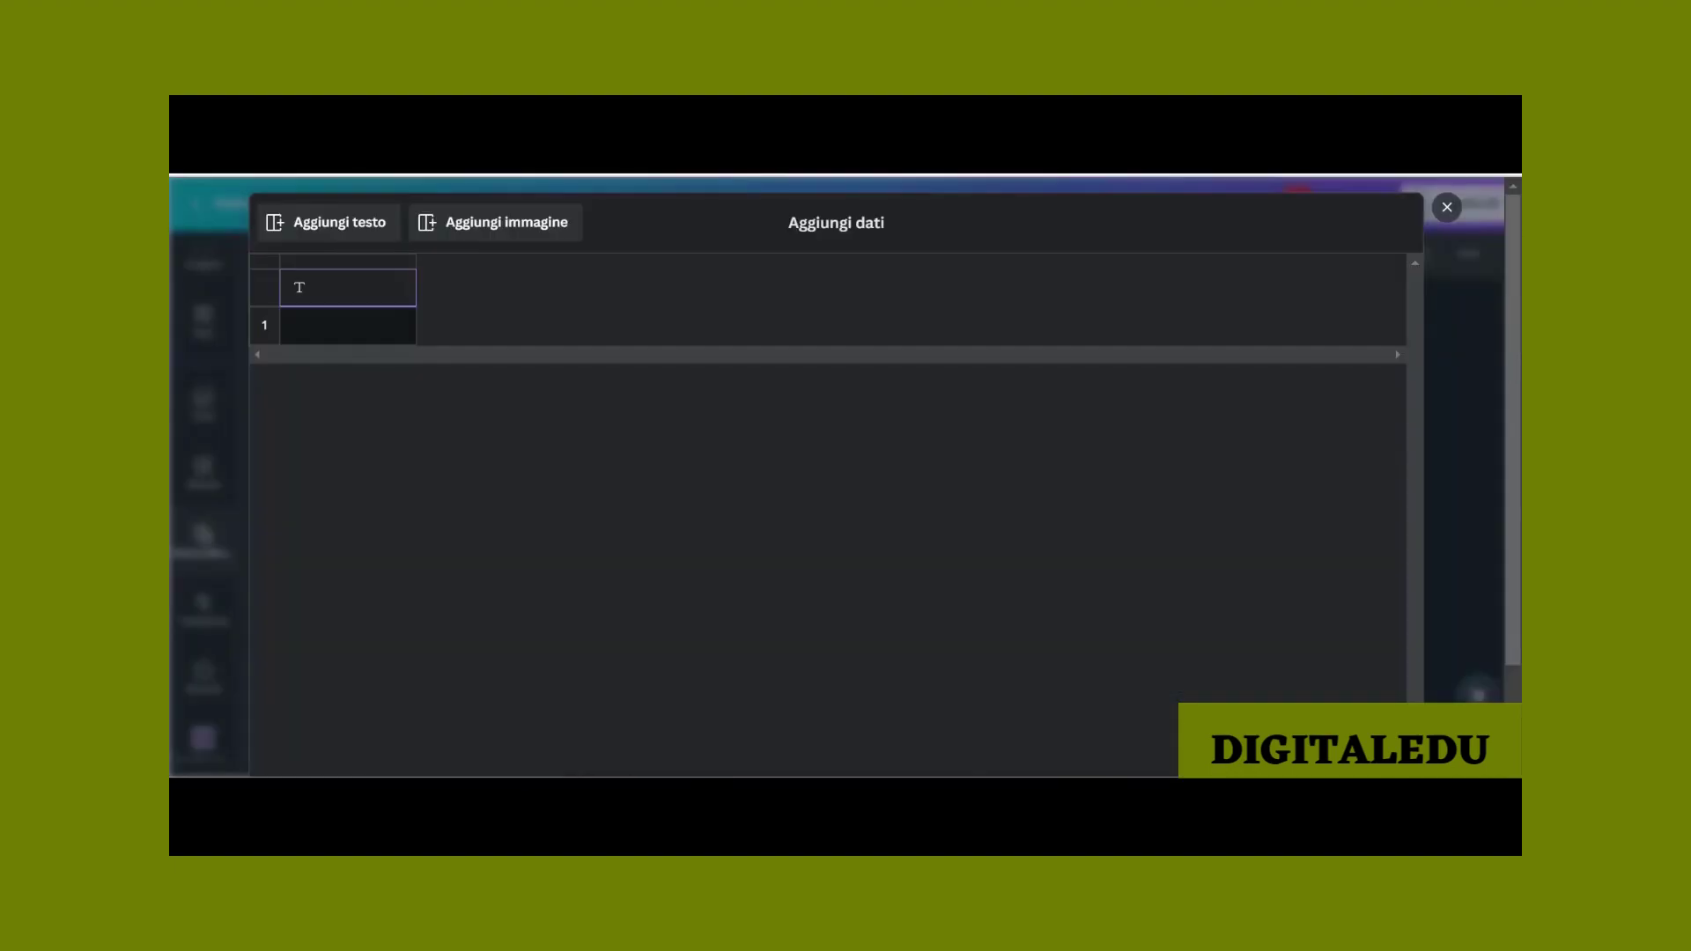
click(299, 326)
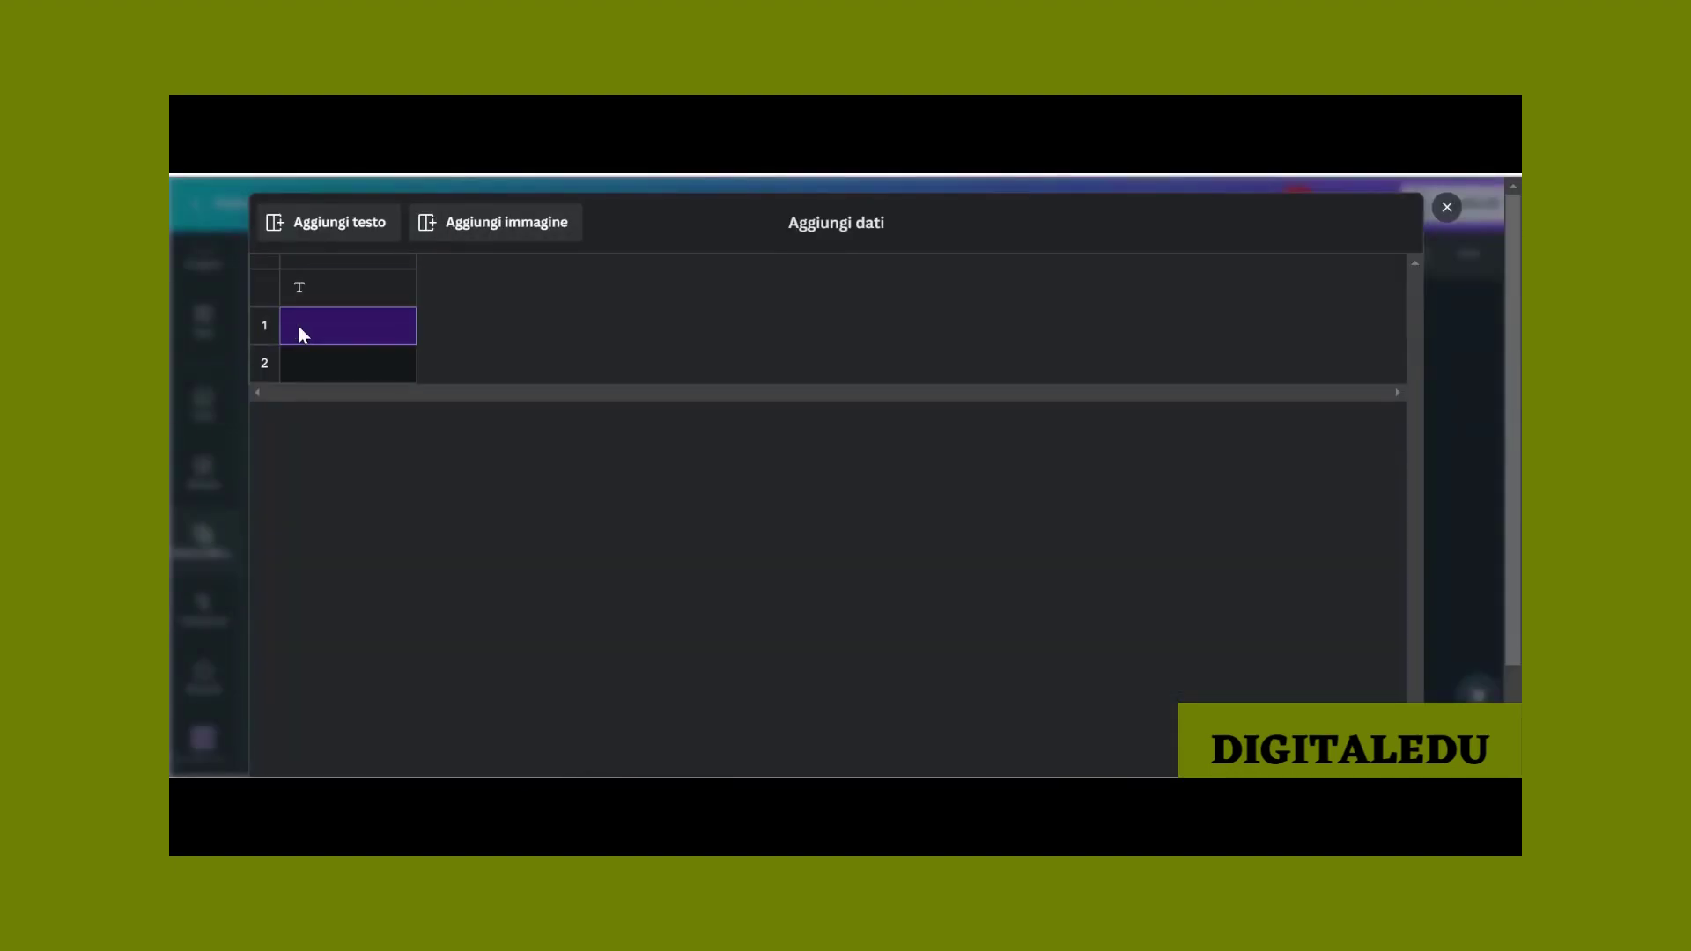
key(ctrl+v)
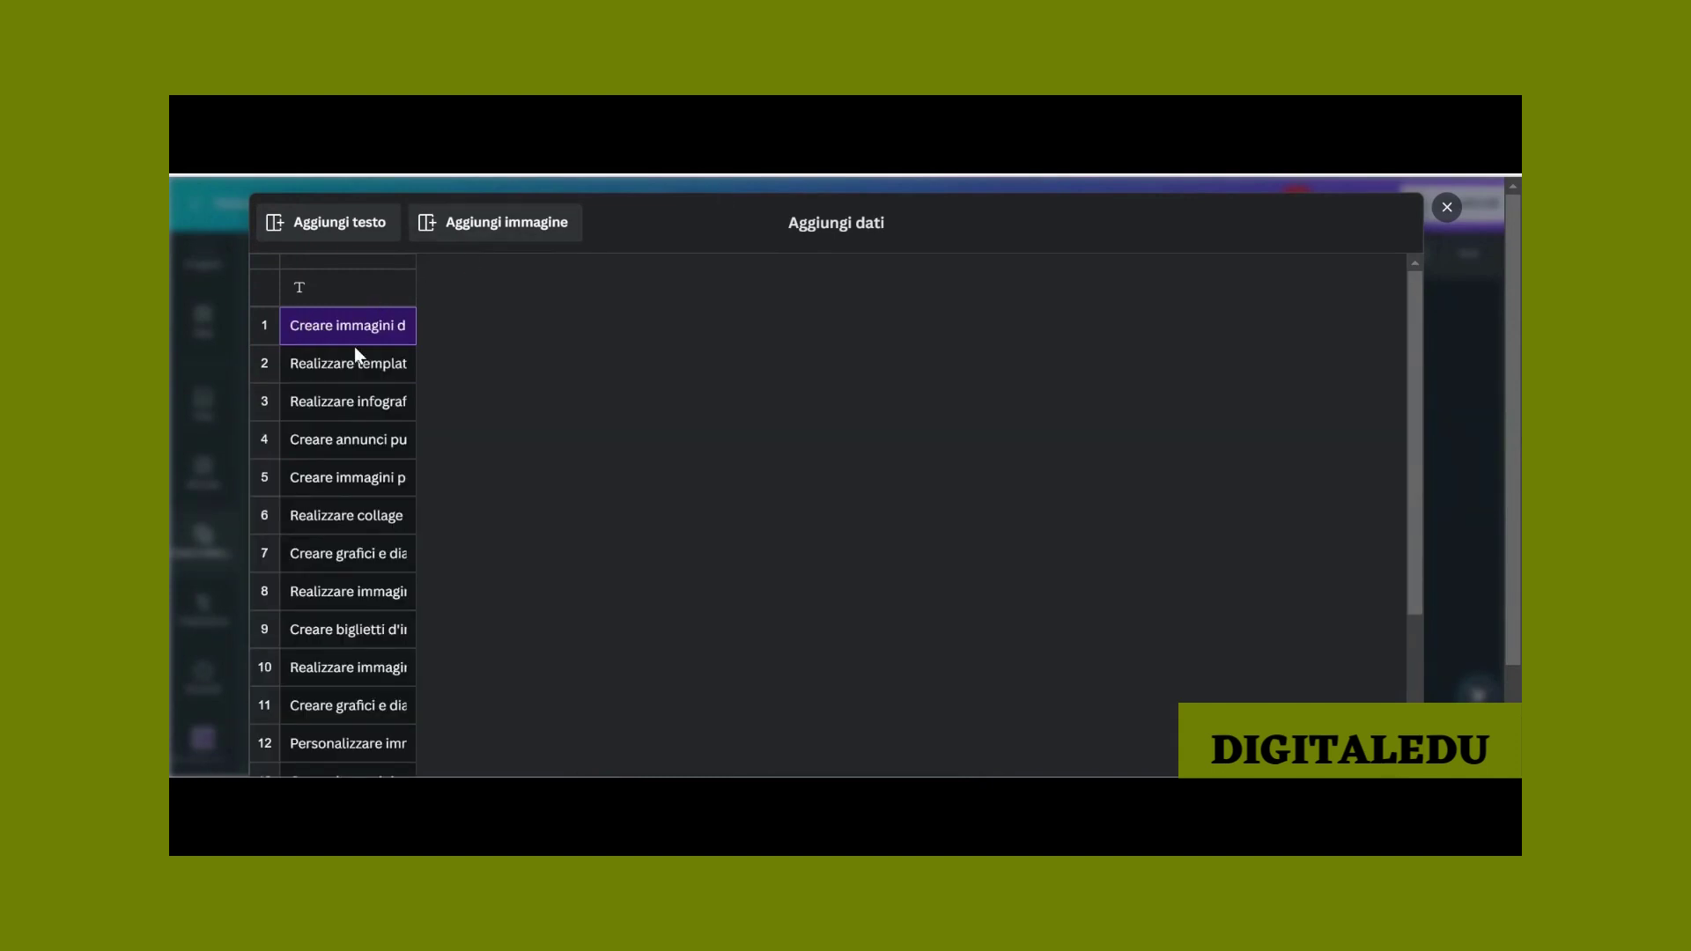
Step: Name the data column "20 idee" and finish the data entry
scroll(366, 612, down, 3)
scroll(366, 611, up, 3)
click(348, 287)
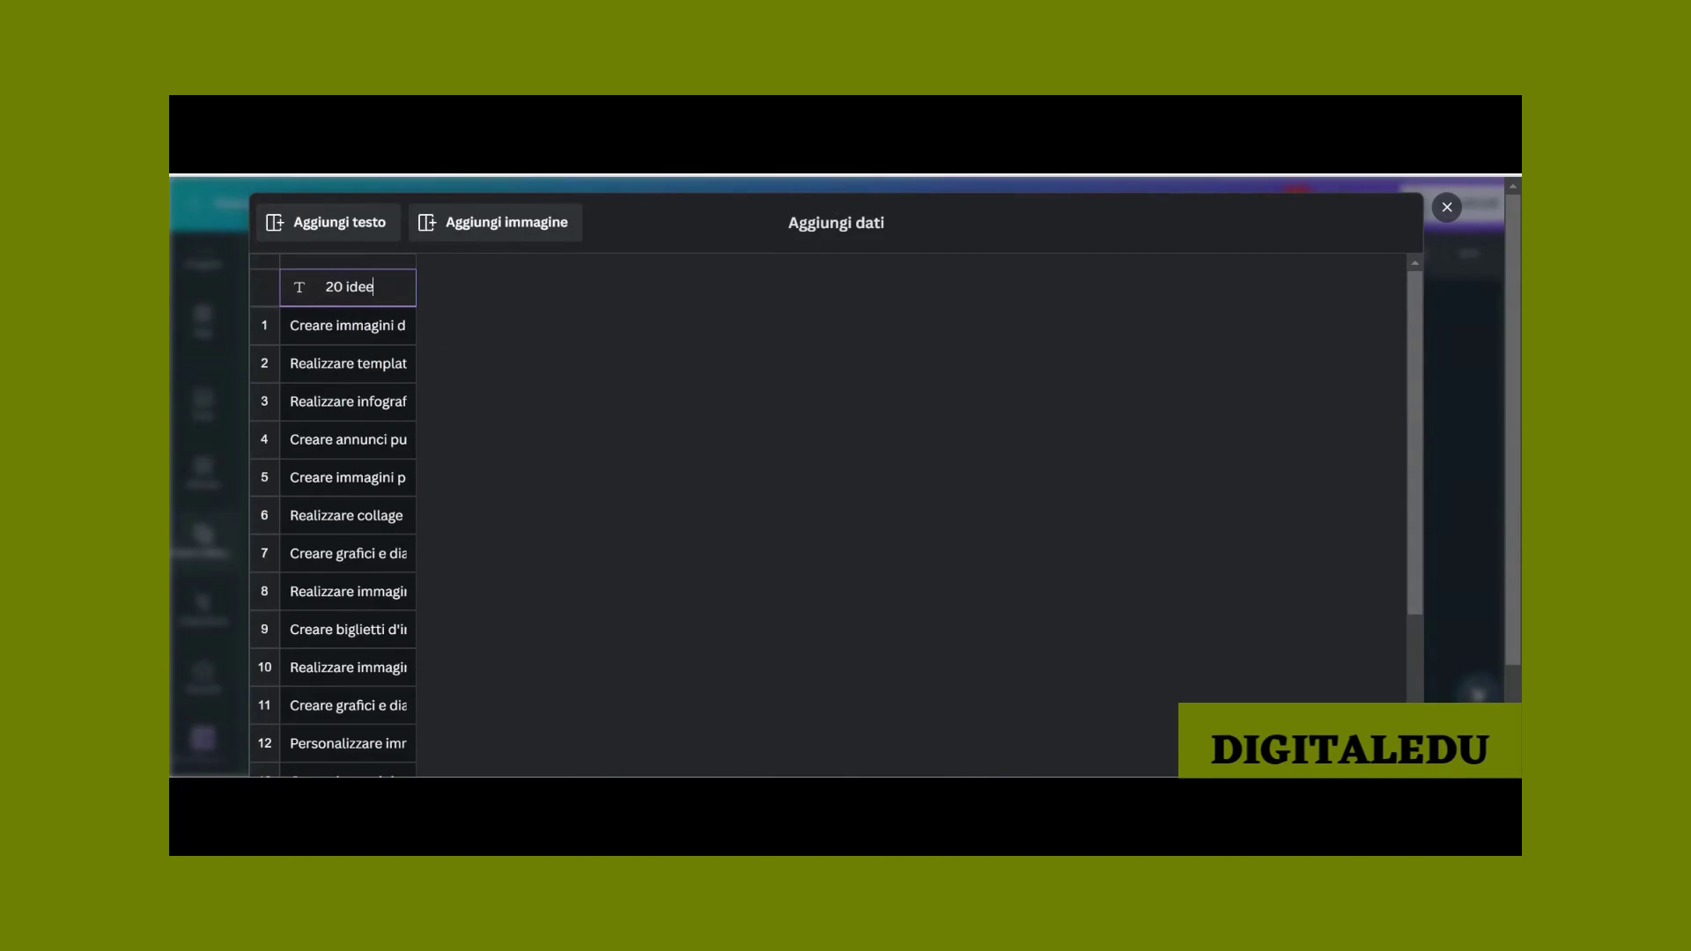
scroll(886, 262, down, 5)
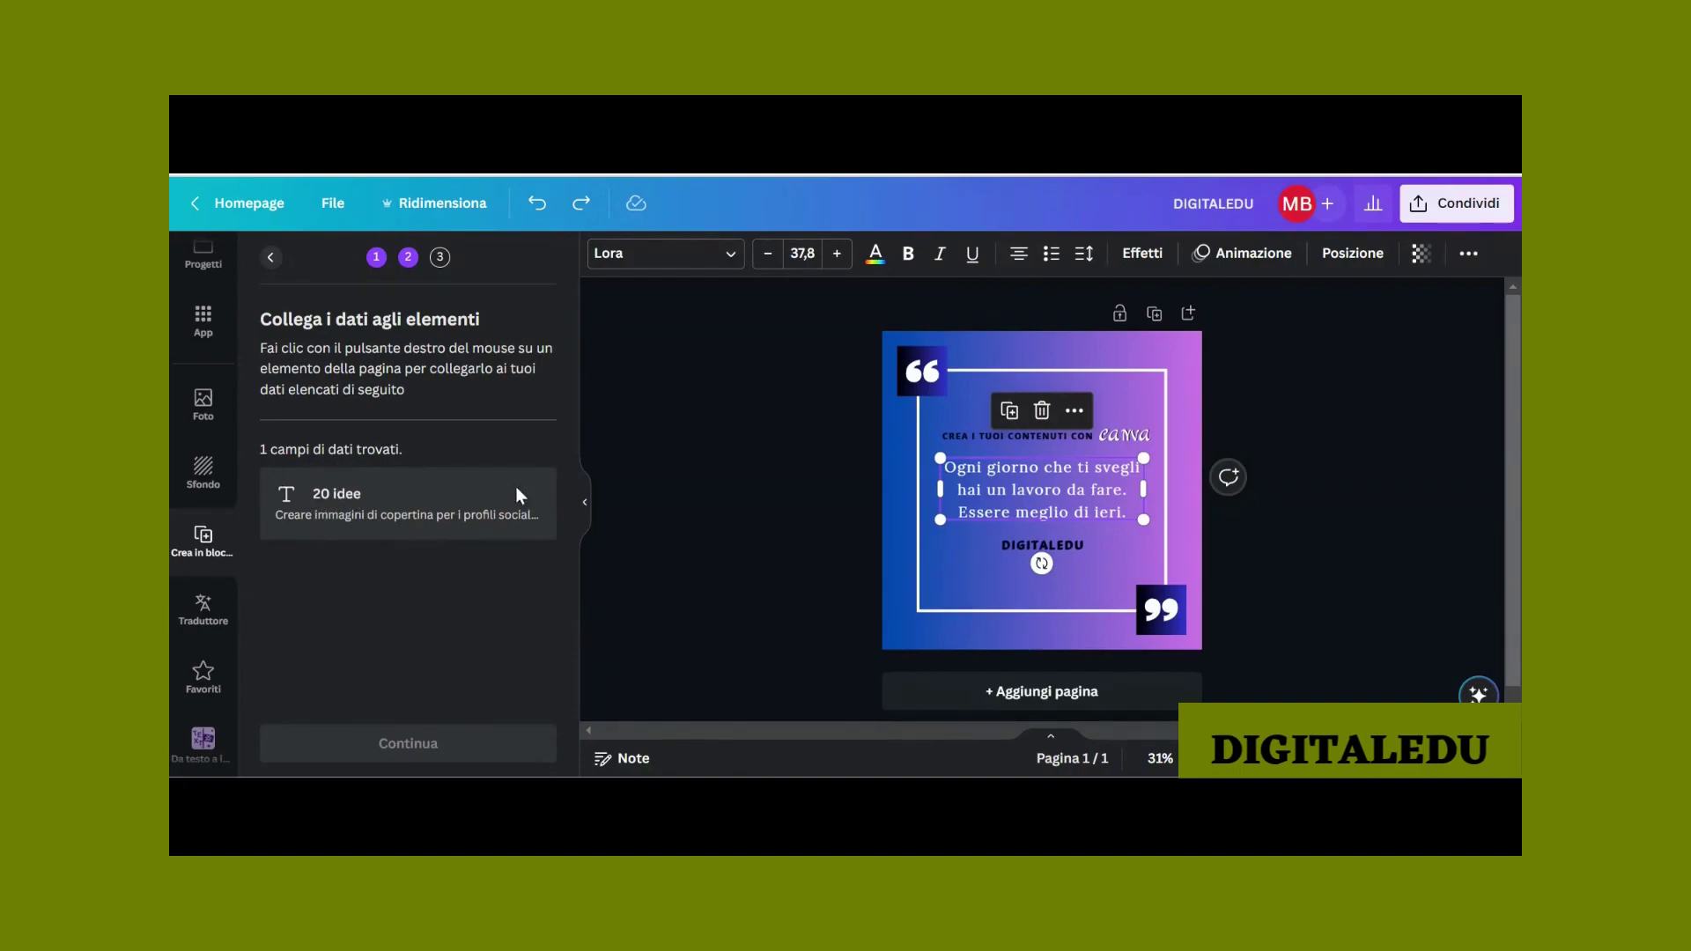
Step: Connect the motivational quote text box on the page to the "20 idee" data field
click(1013, 544)
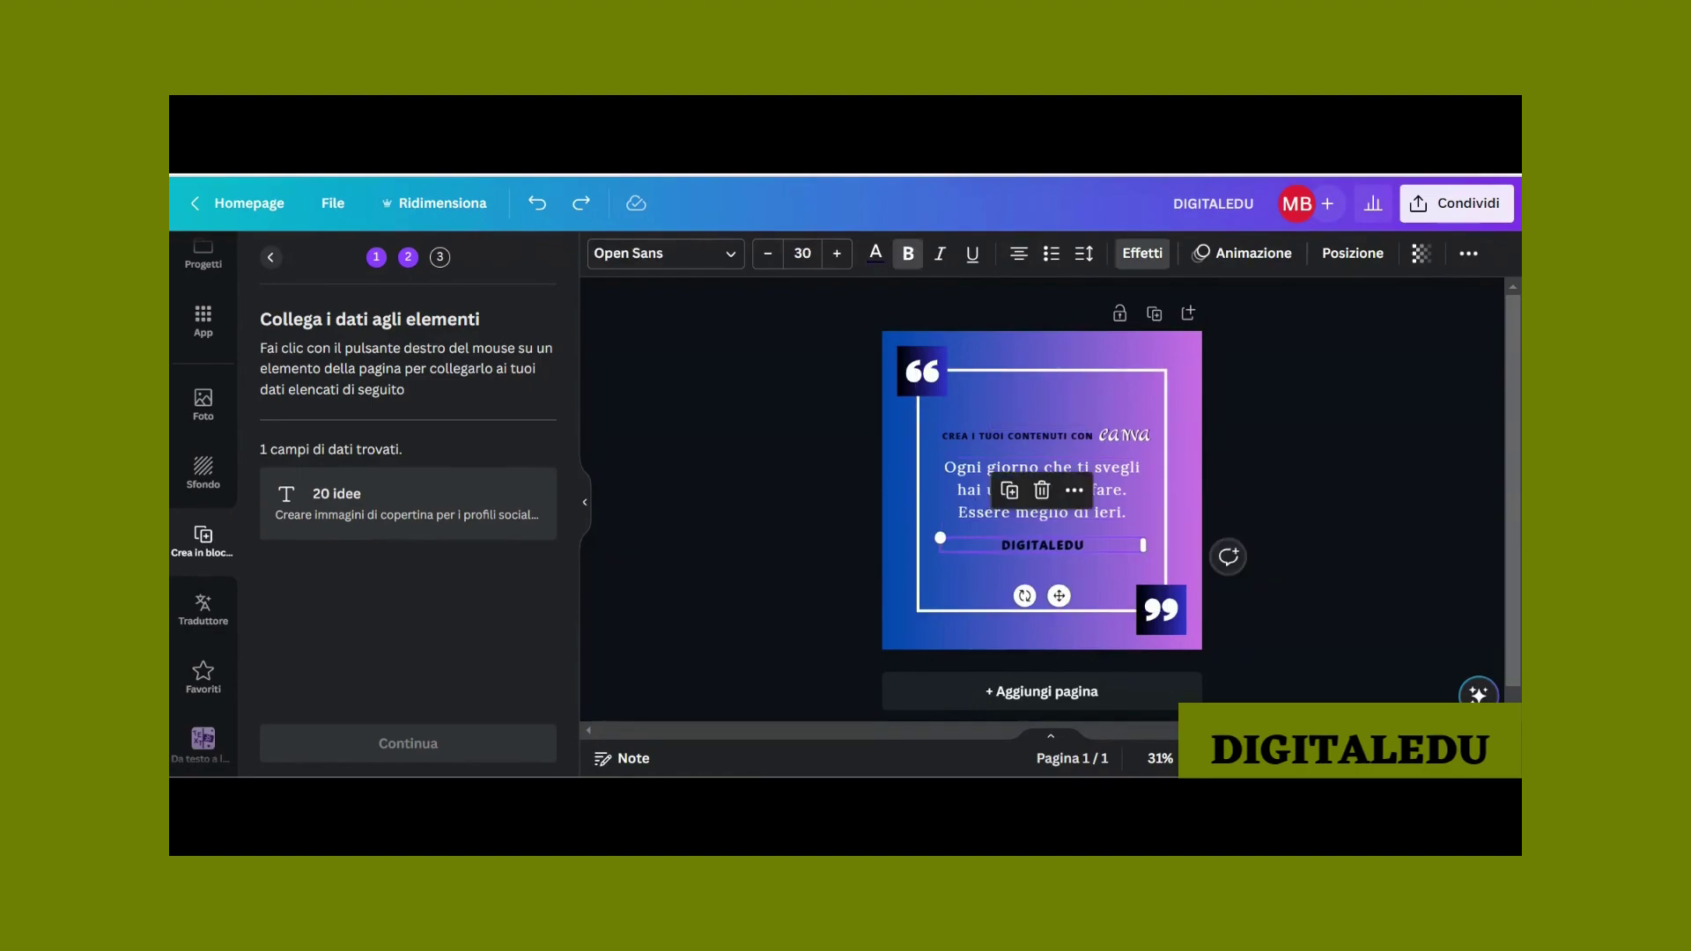
click(969, 480)
key(Escape)
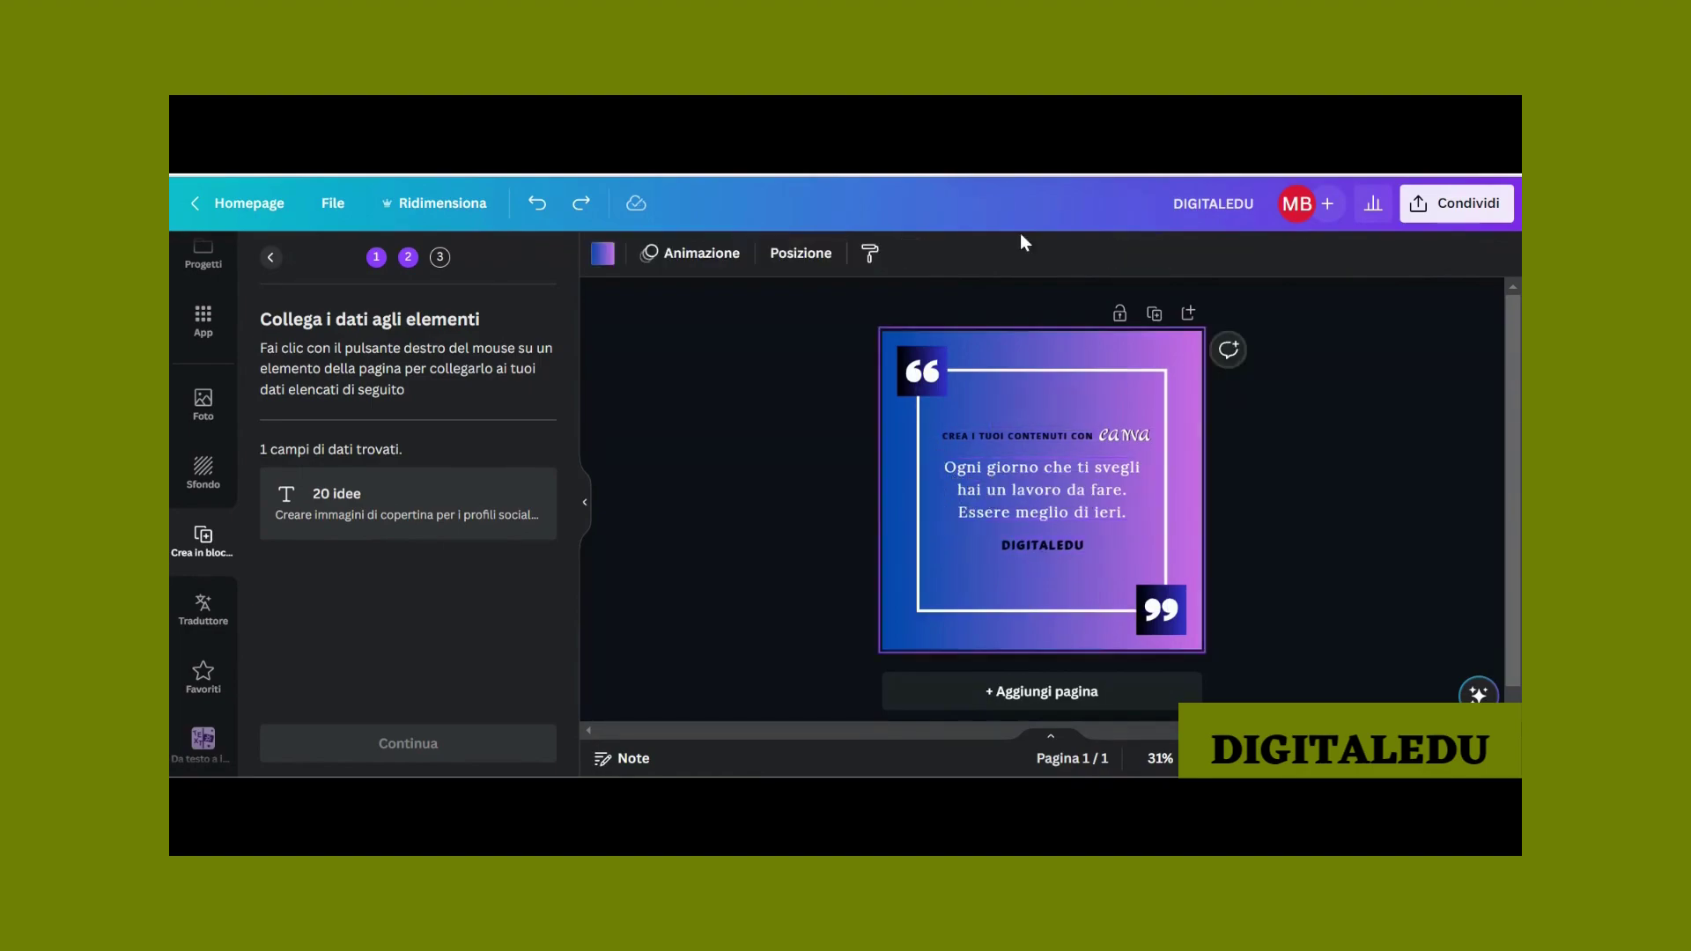
click(1001, 500)
click(1075, 408)
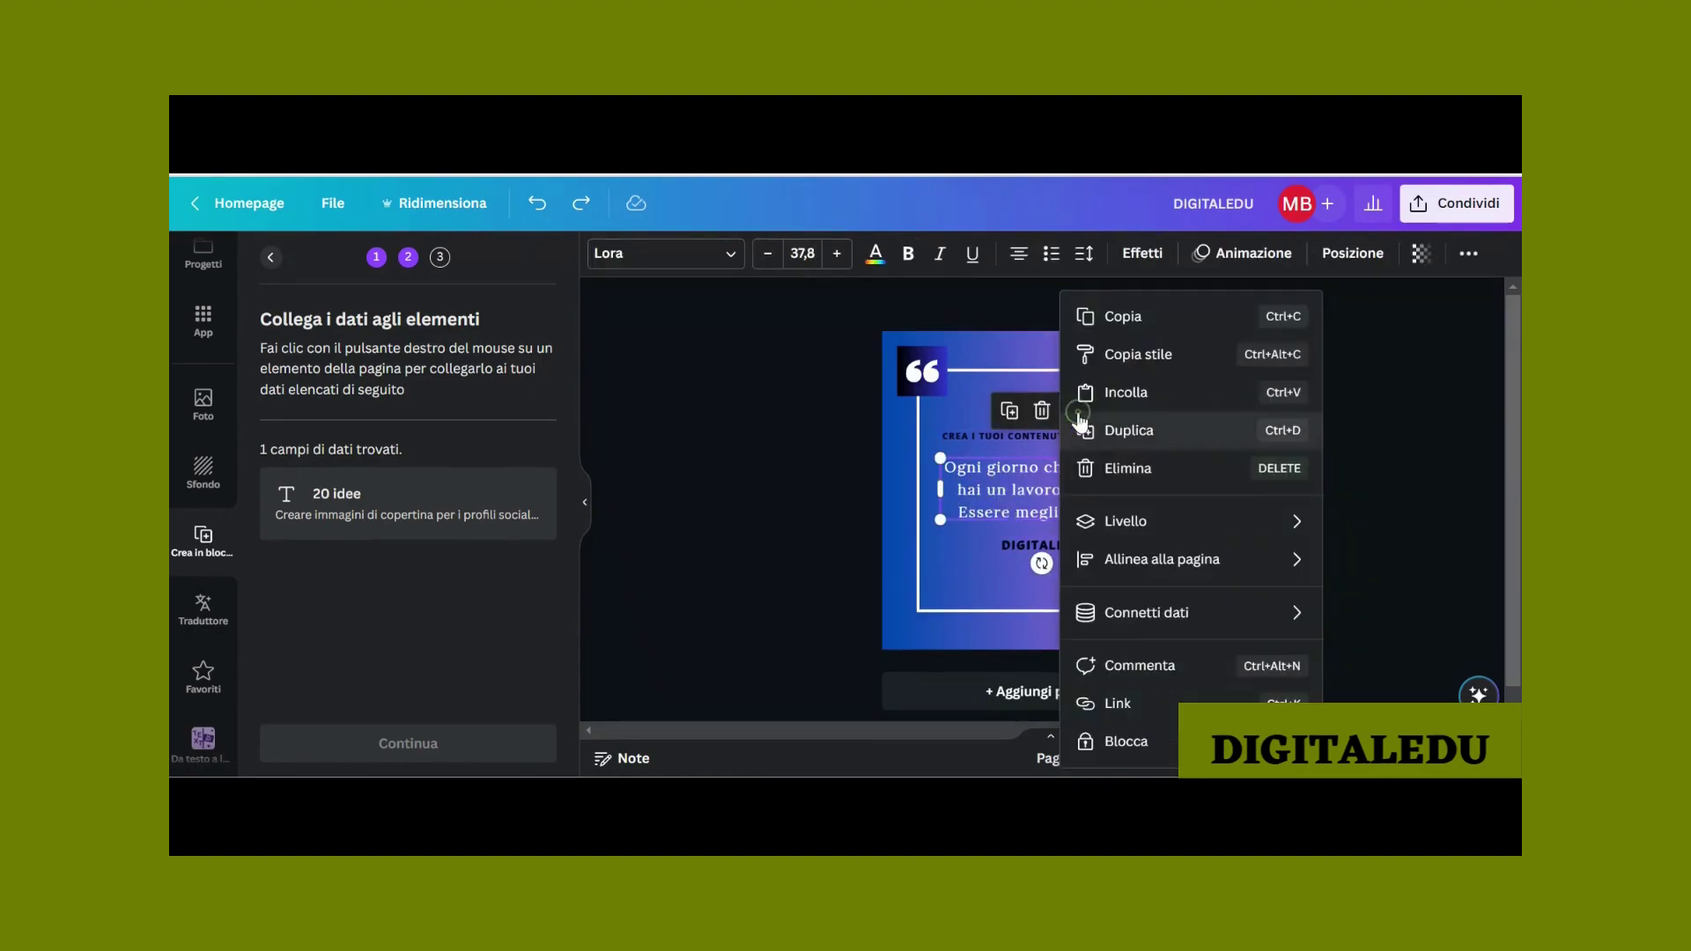
mouse_move(1148, 619)
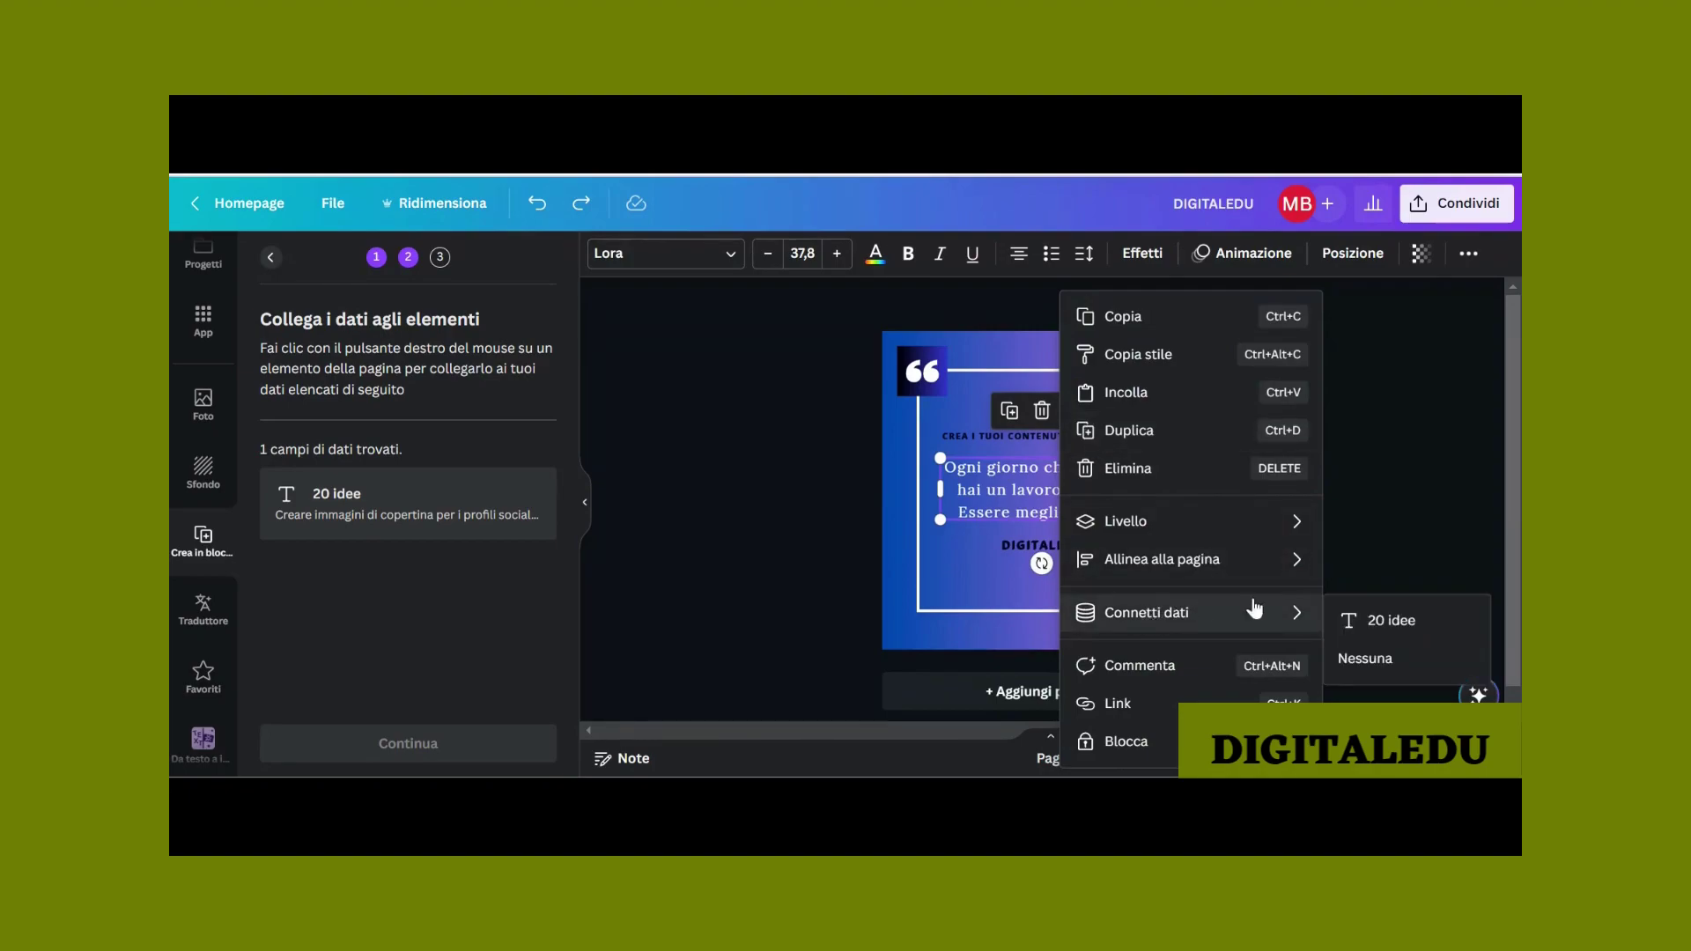
click(1399, 622)
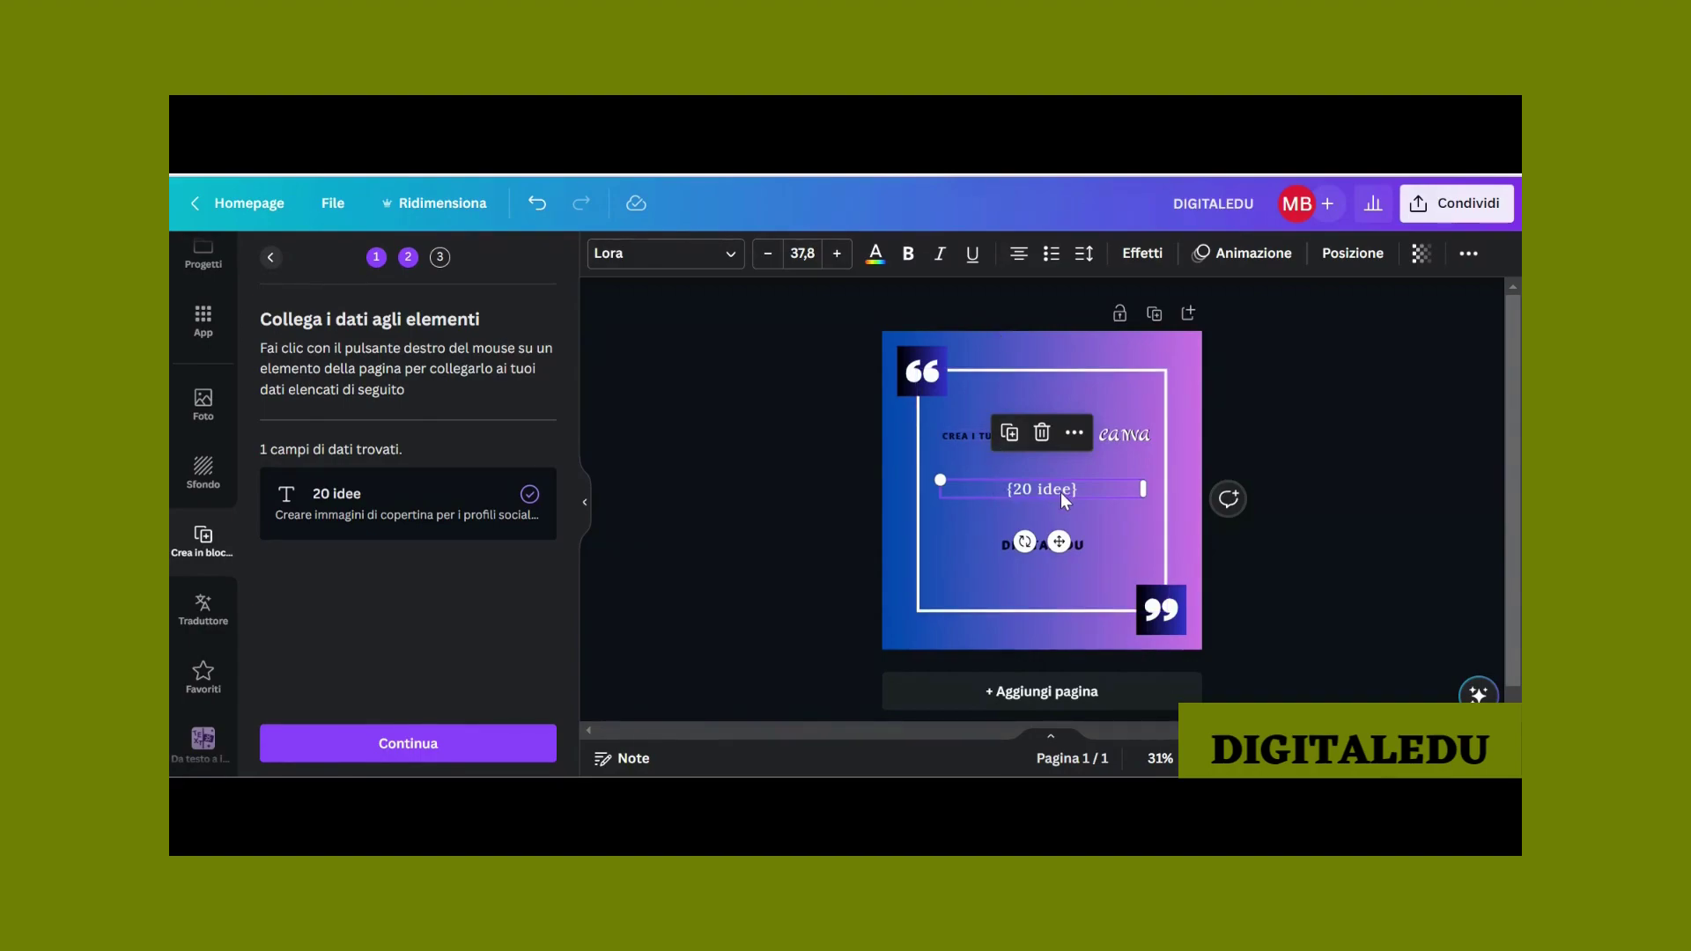
Step: Continue to applying the data and create 20 pages with all the listed ideas selected
click(447, 747)
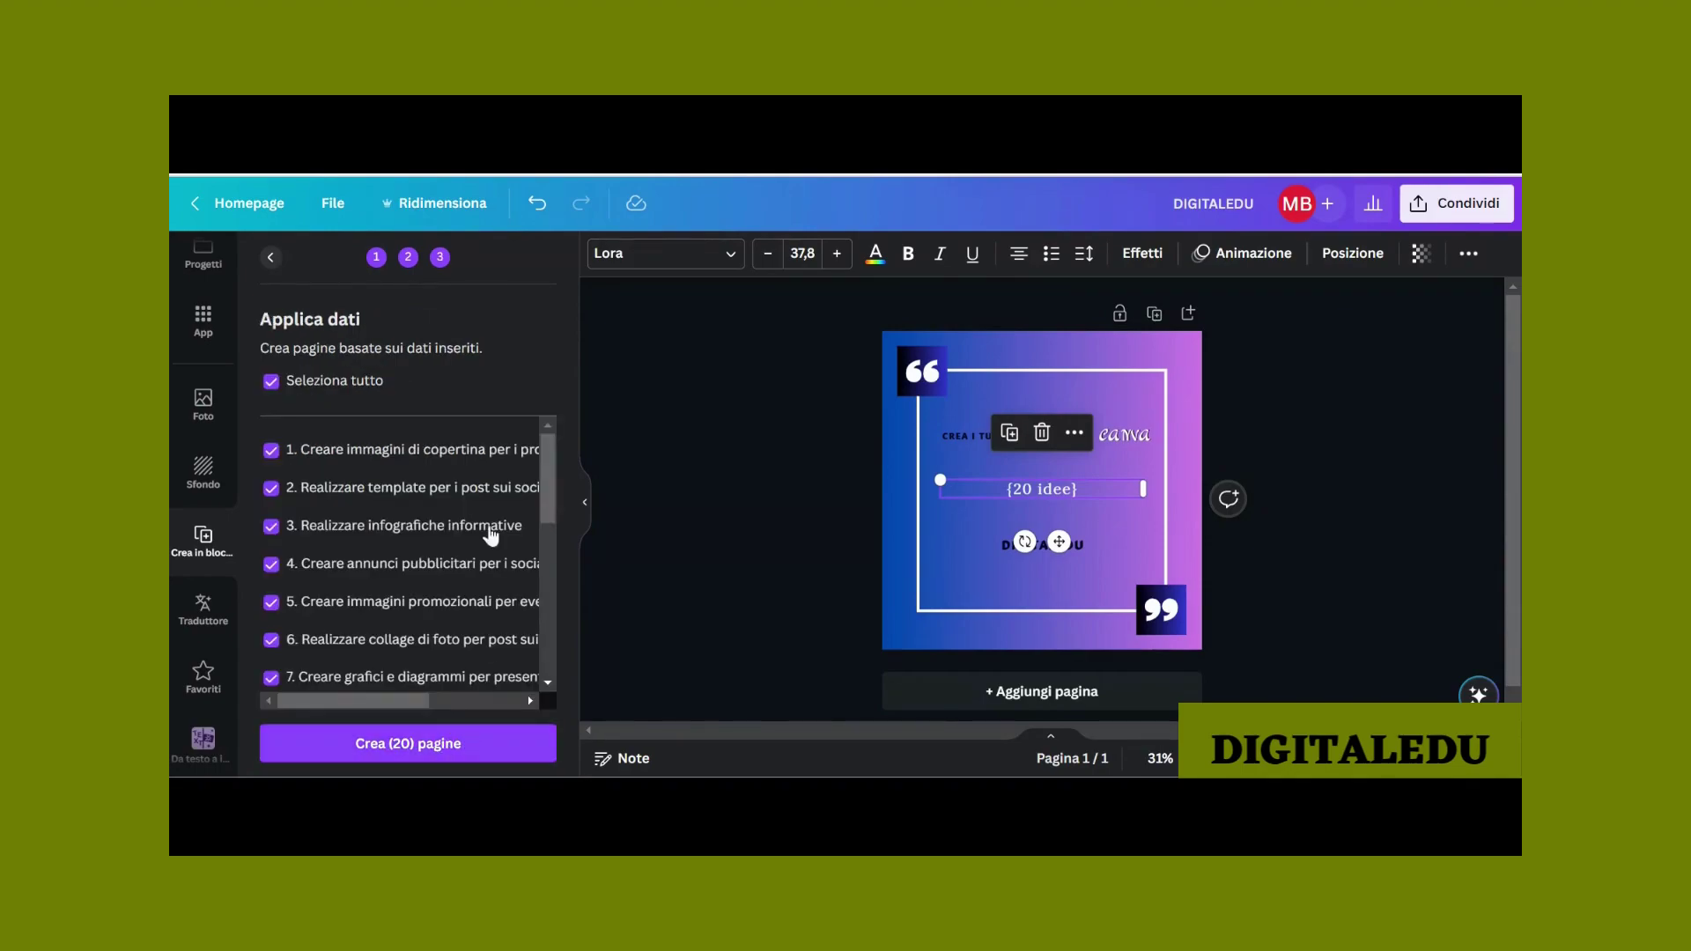
scroll(550, 485, down, 3)
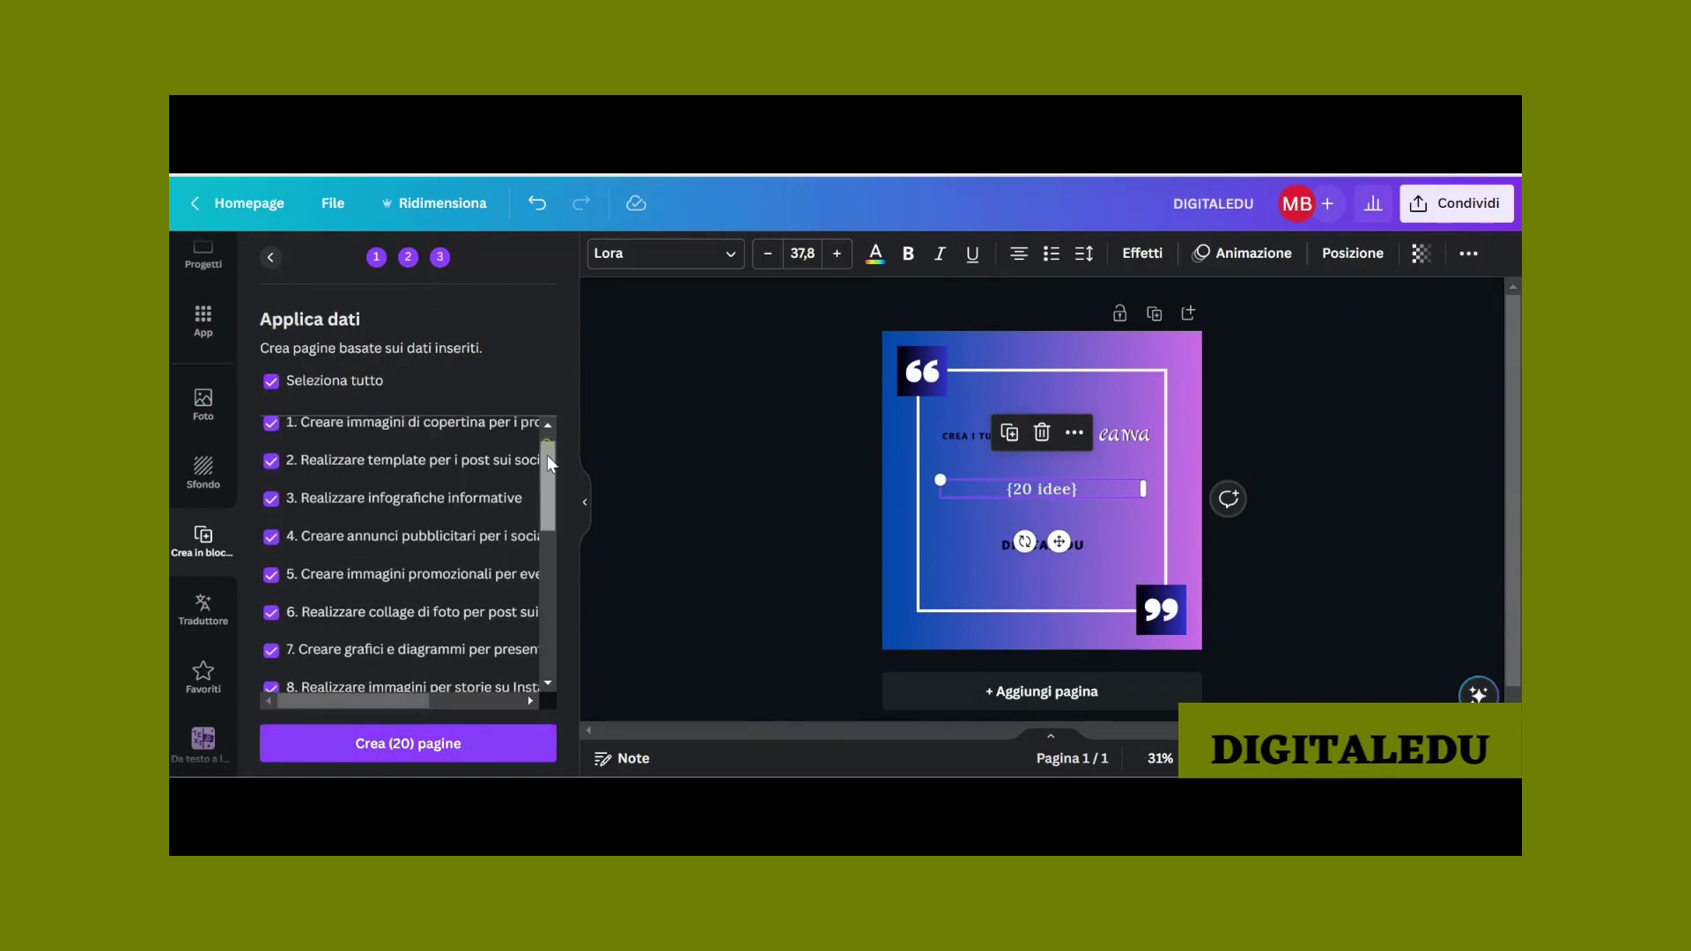
drag(551, 491, 558, 647)
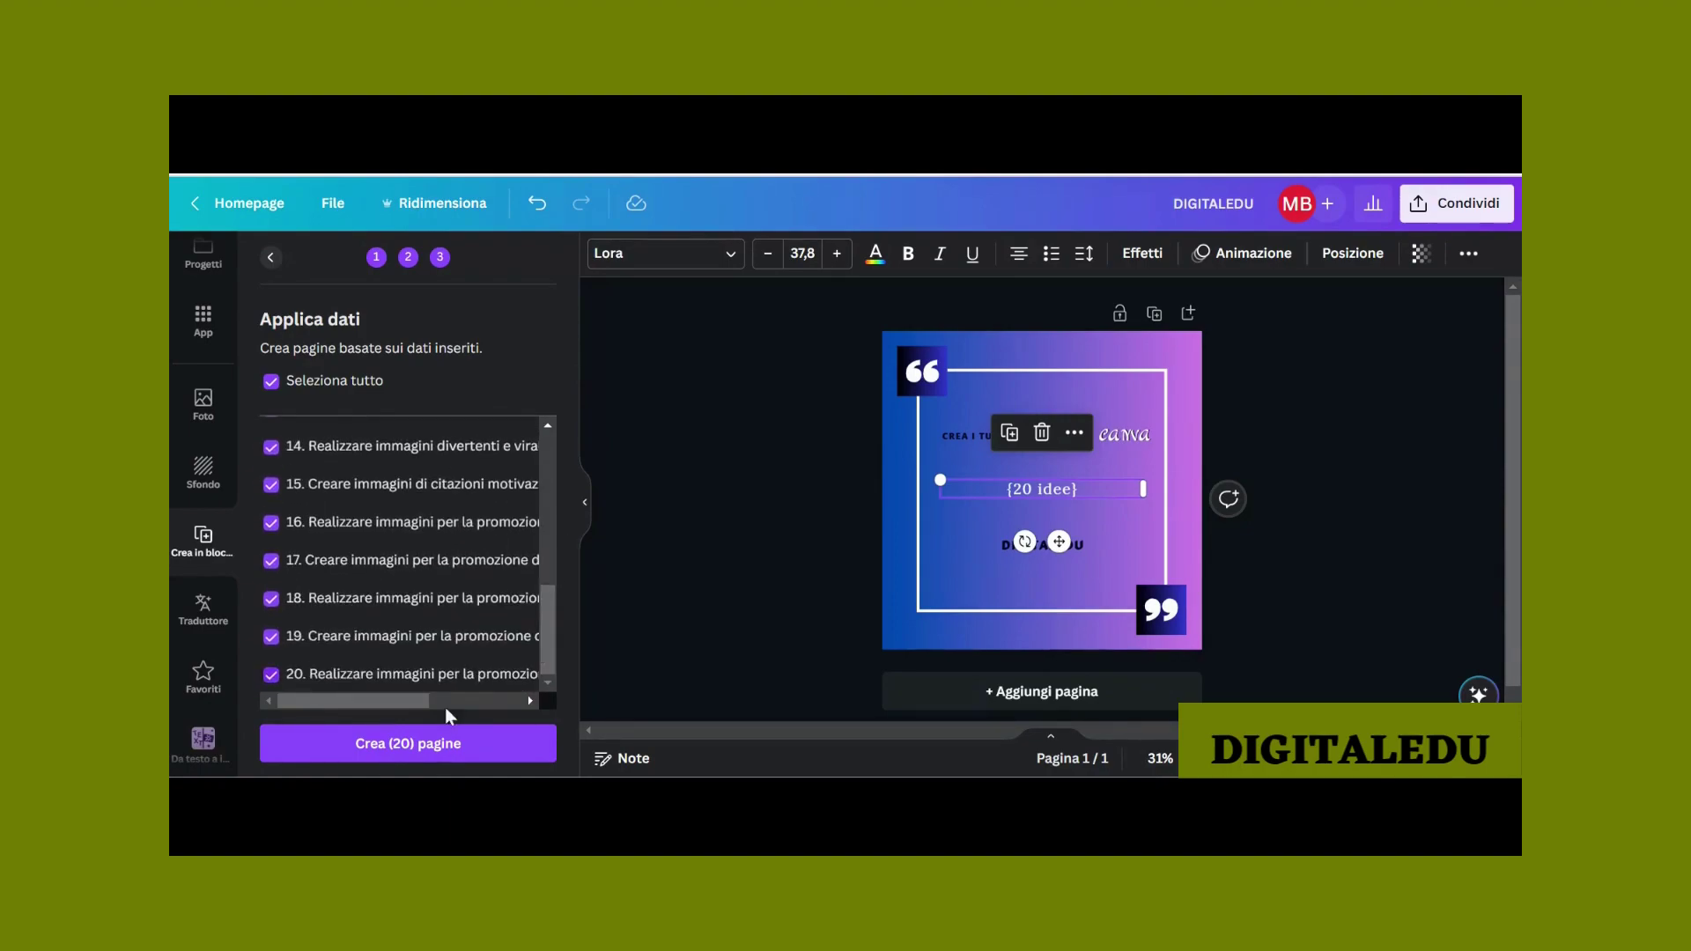
click(419, 747)
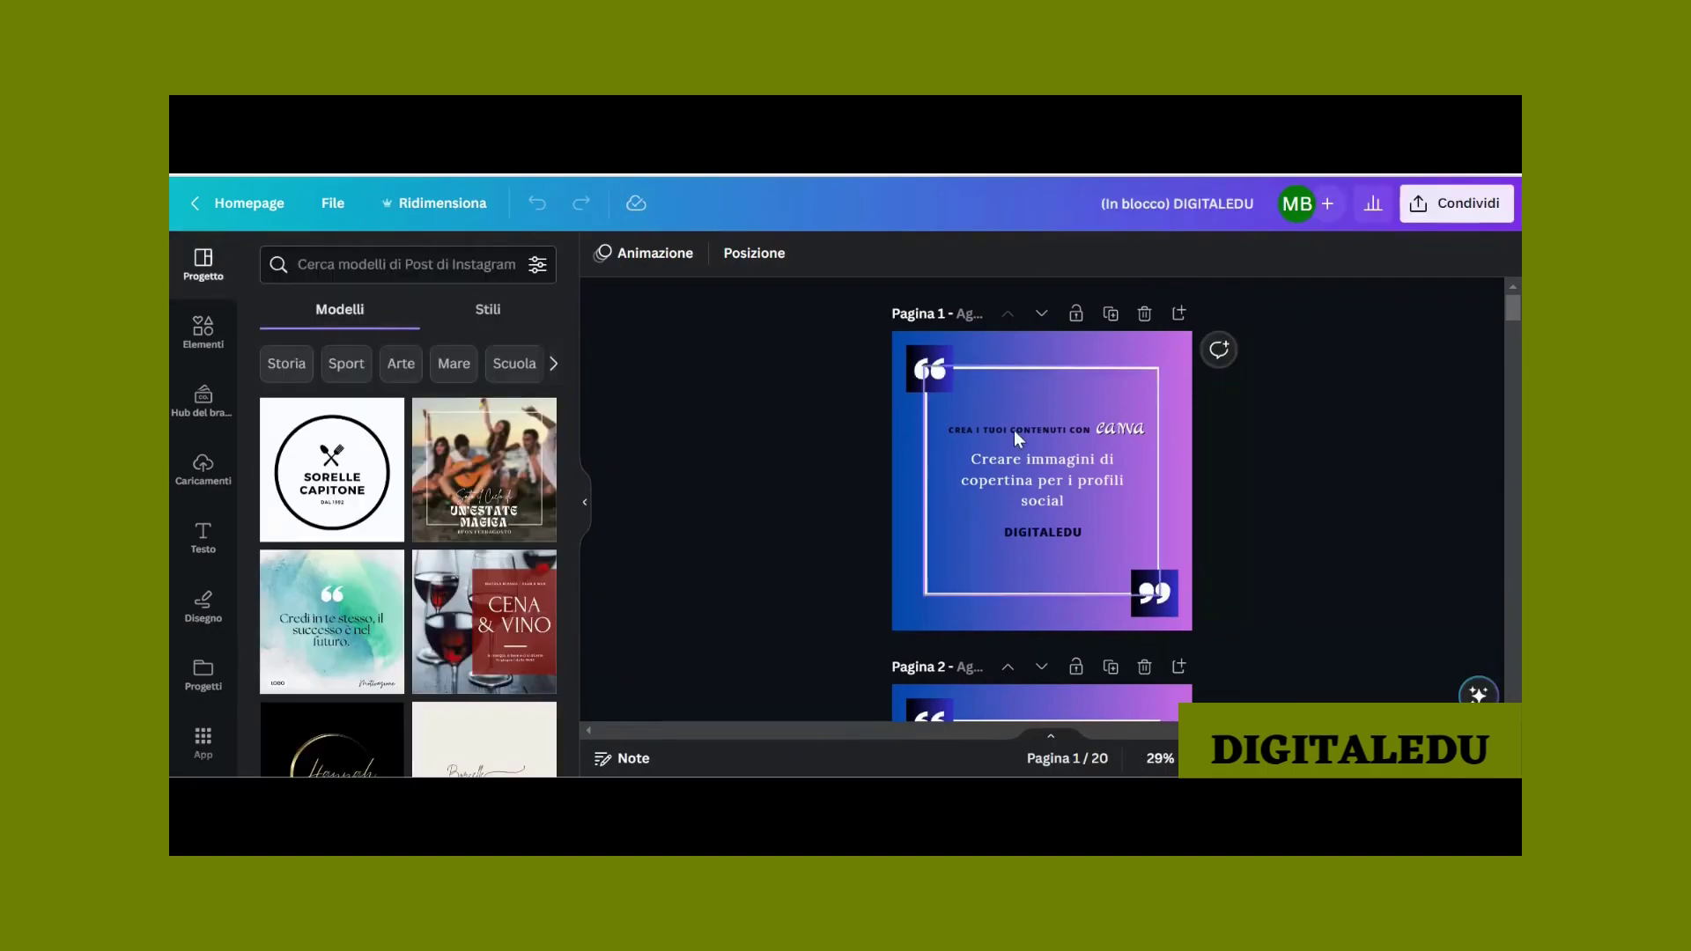
Step: Look through the generated posts, check the "canva" text on page 1, and view all the pages as a grid
scroll(1022, 509, down, 5)
scroll(1021, 509, down, 7)
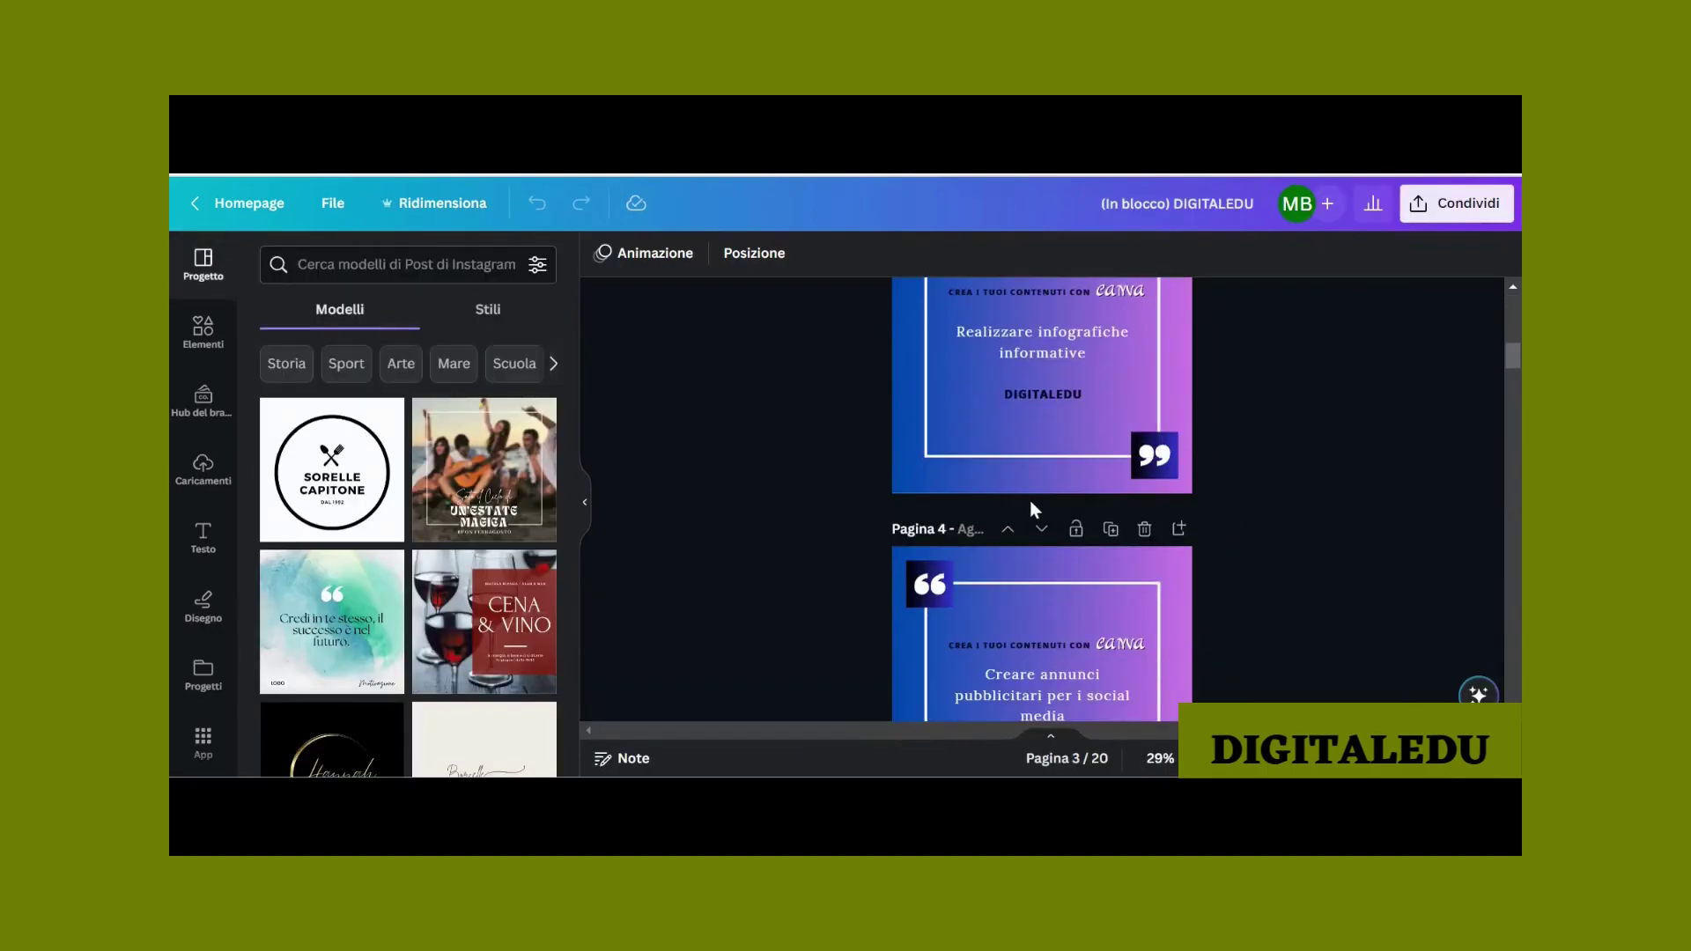
scroll(1042, 542, up, 8)
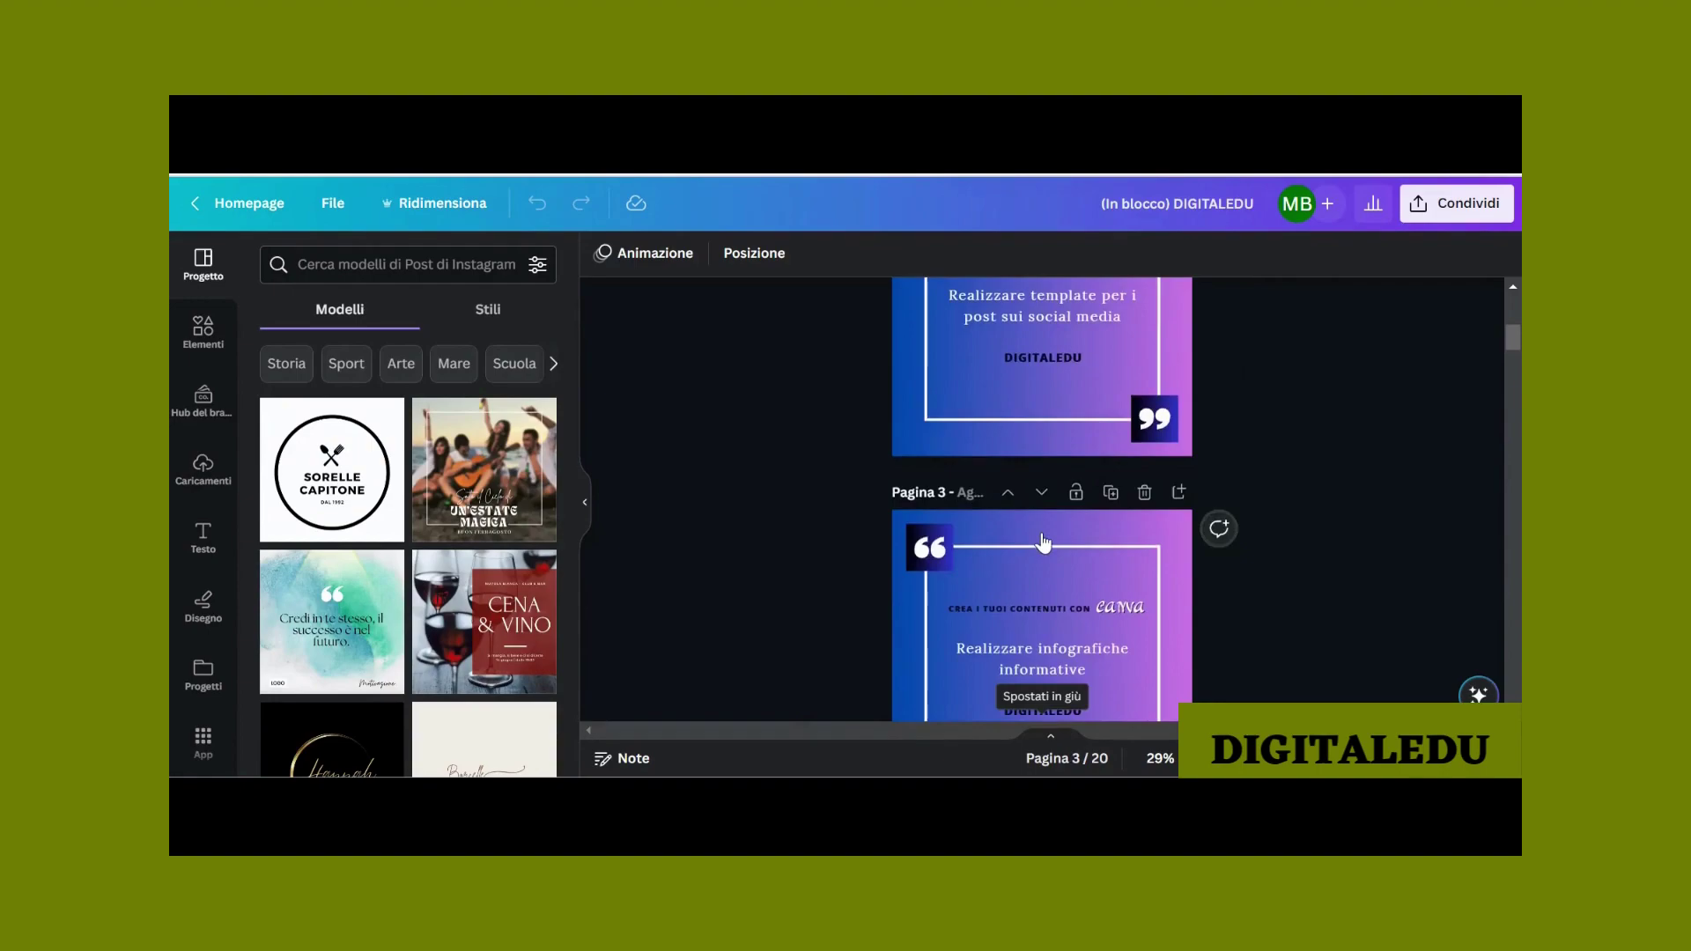
click(1117, 429)
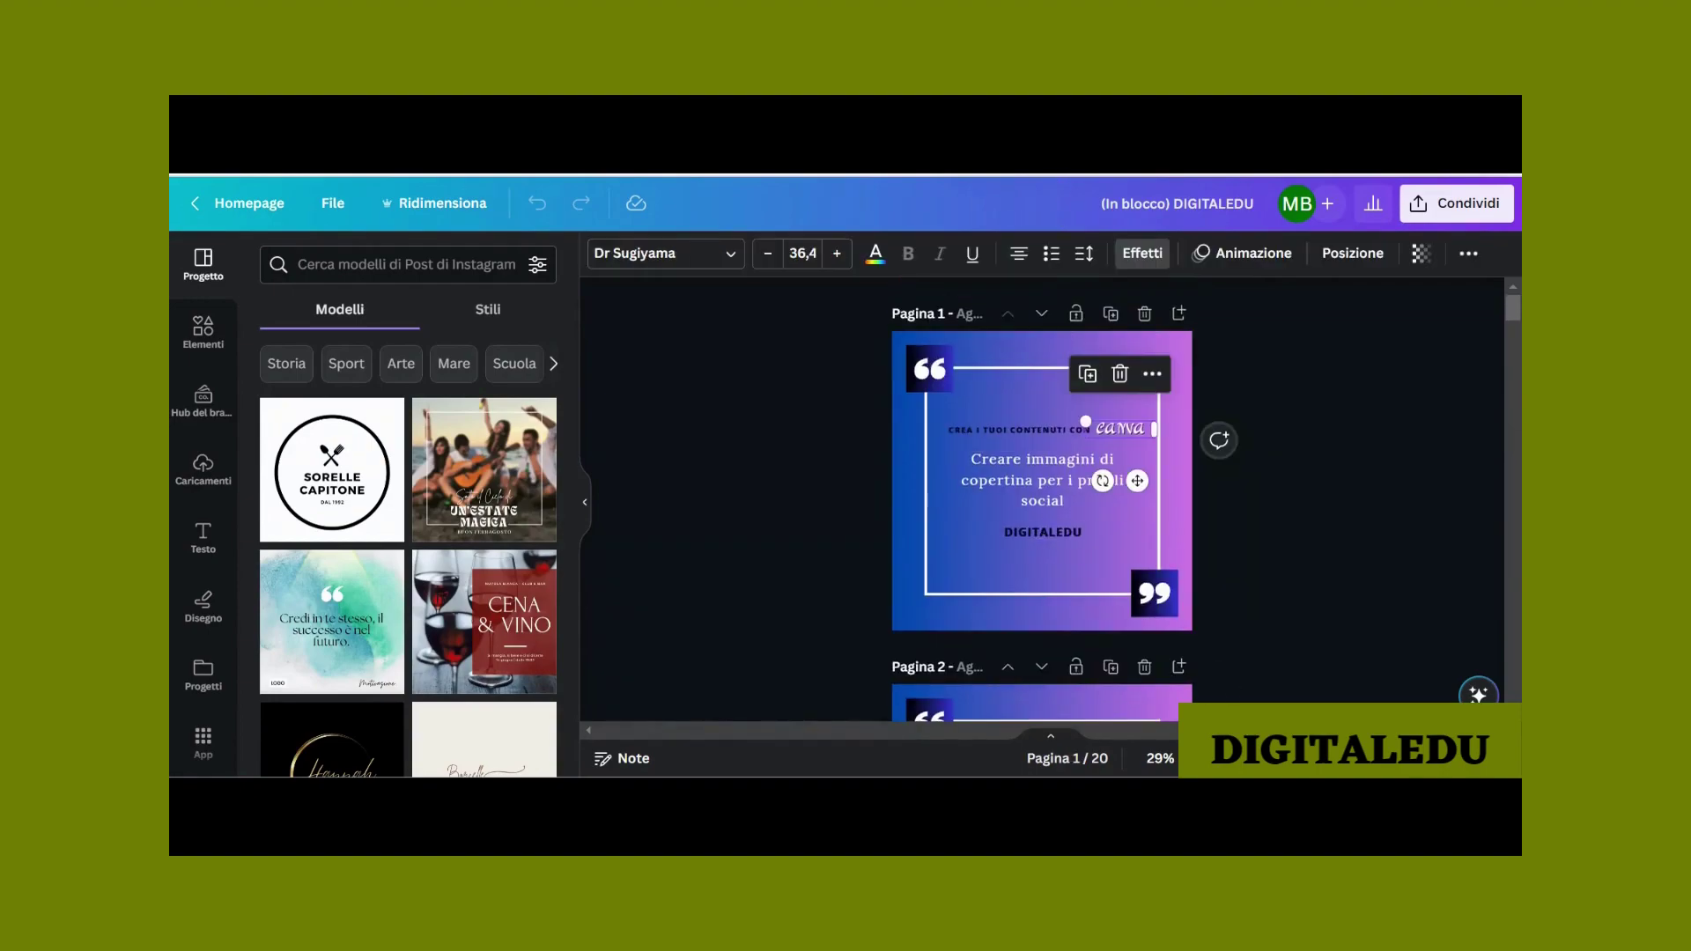
click(1113, 429)
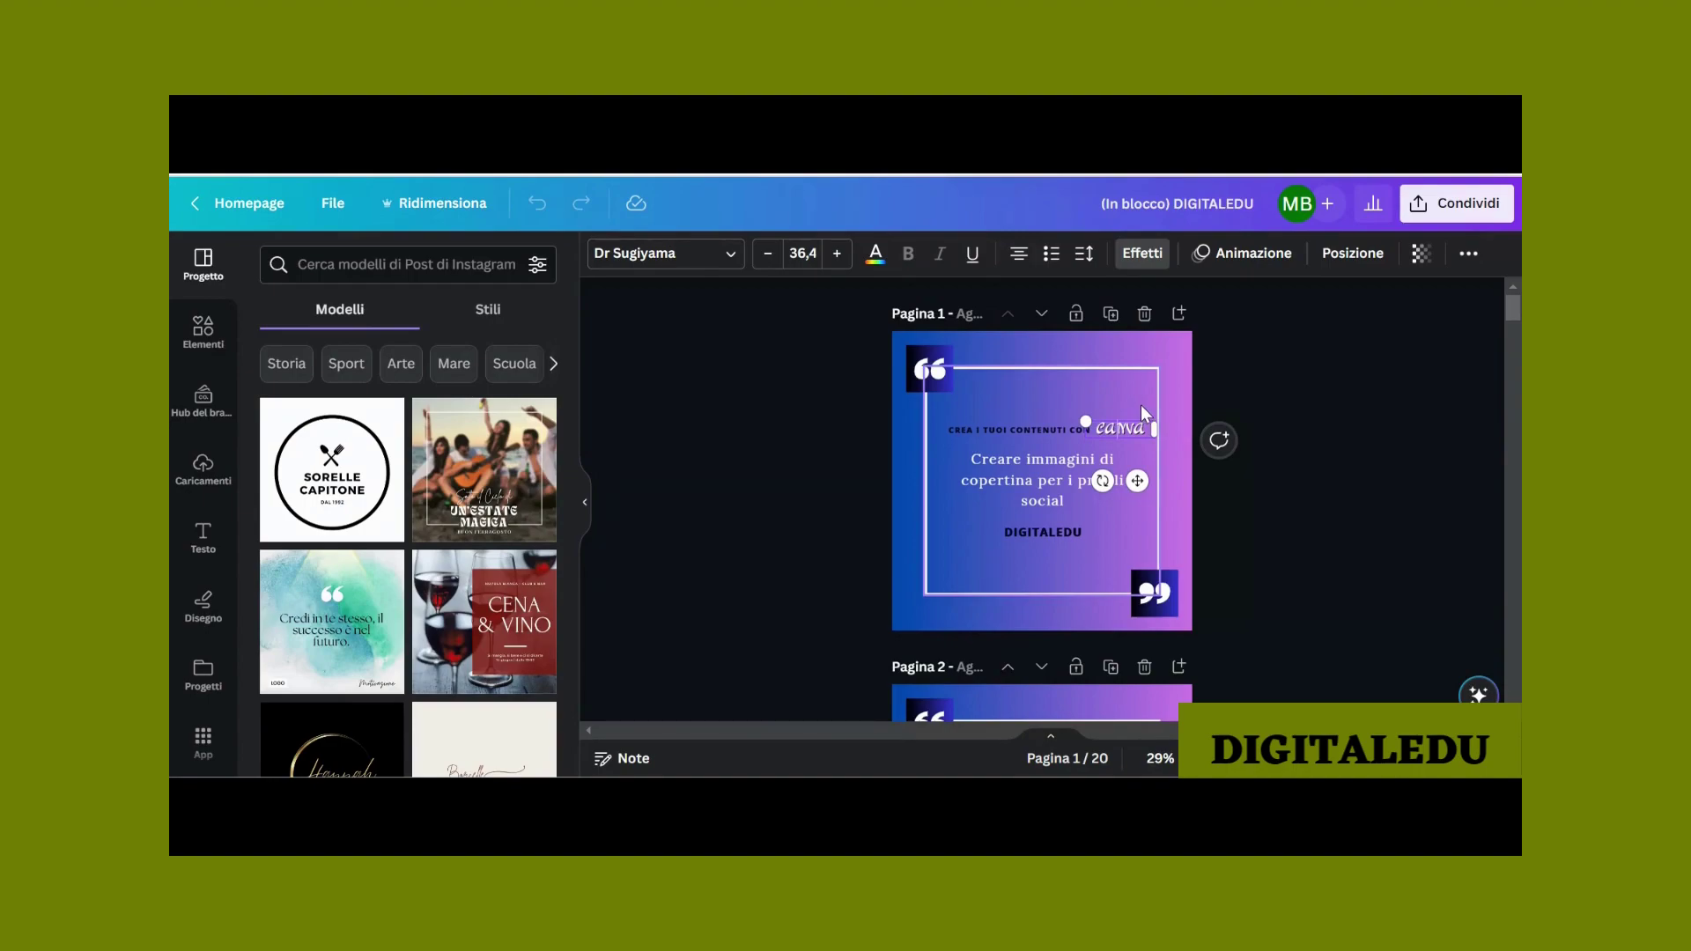
click(1076, 367)
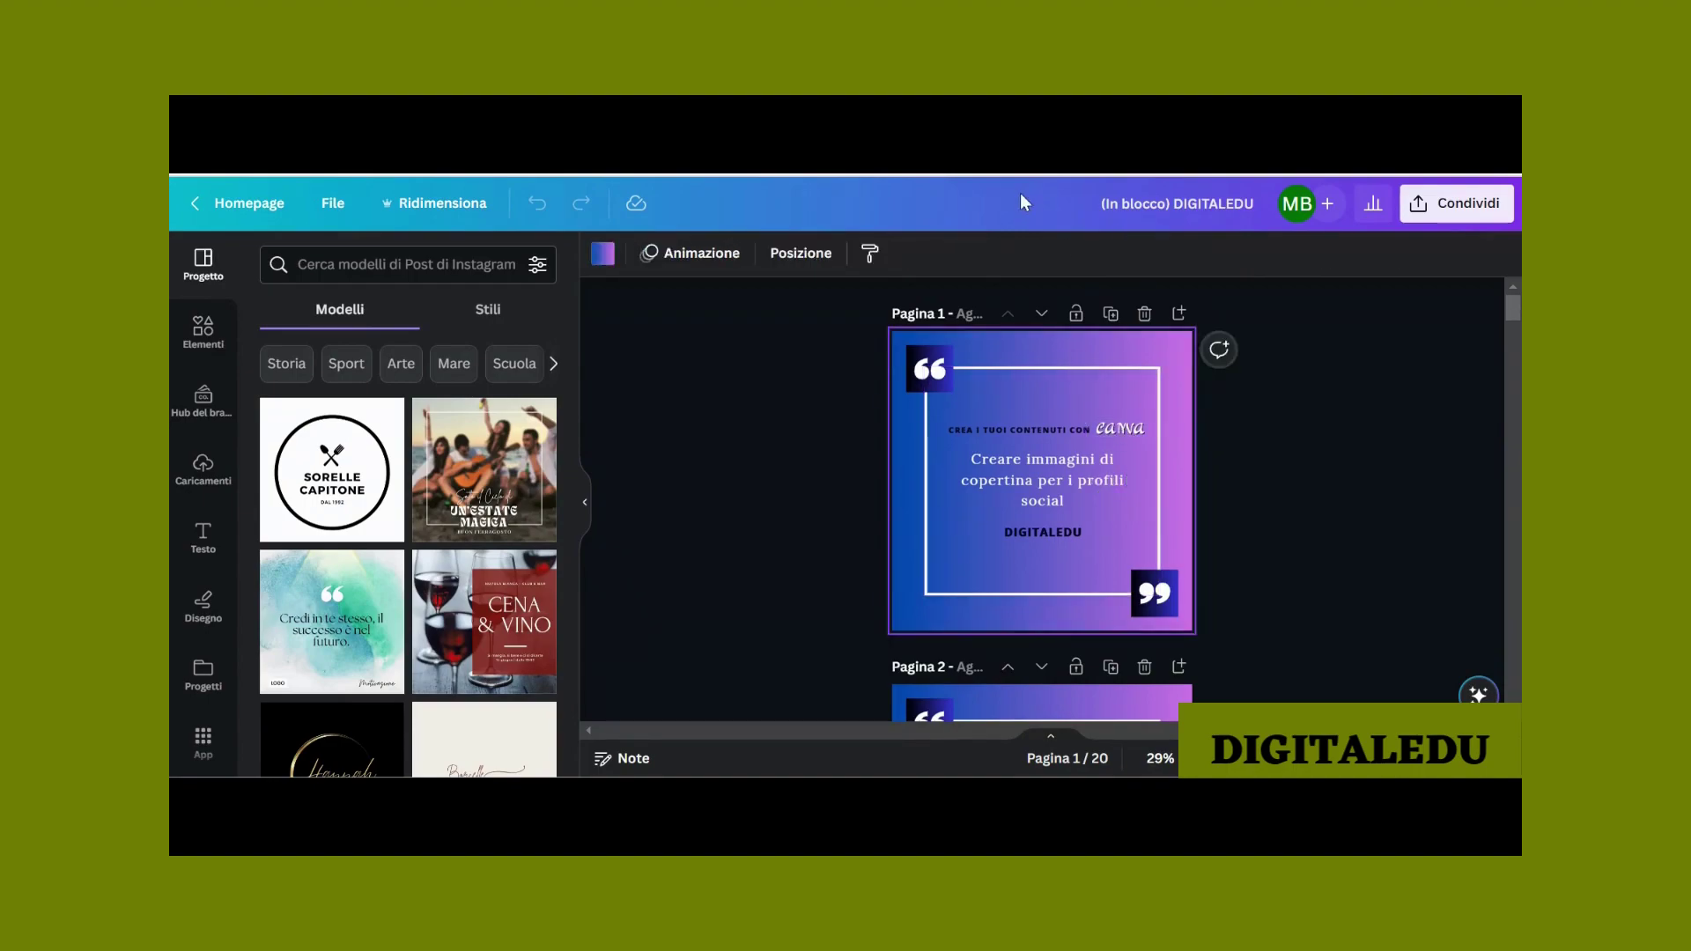
click(1107, 426)
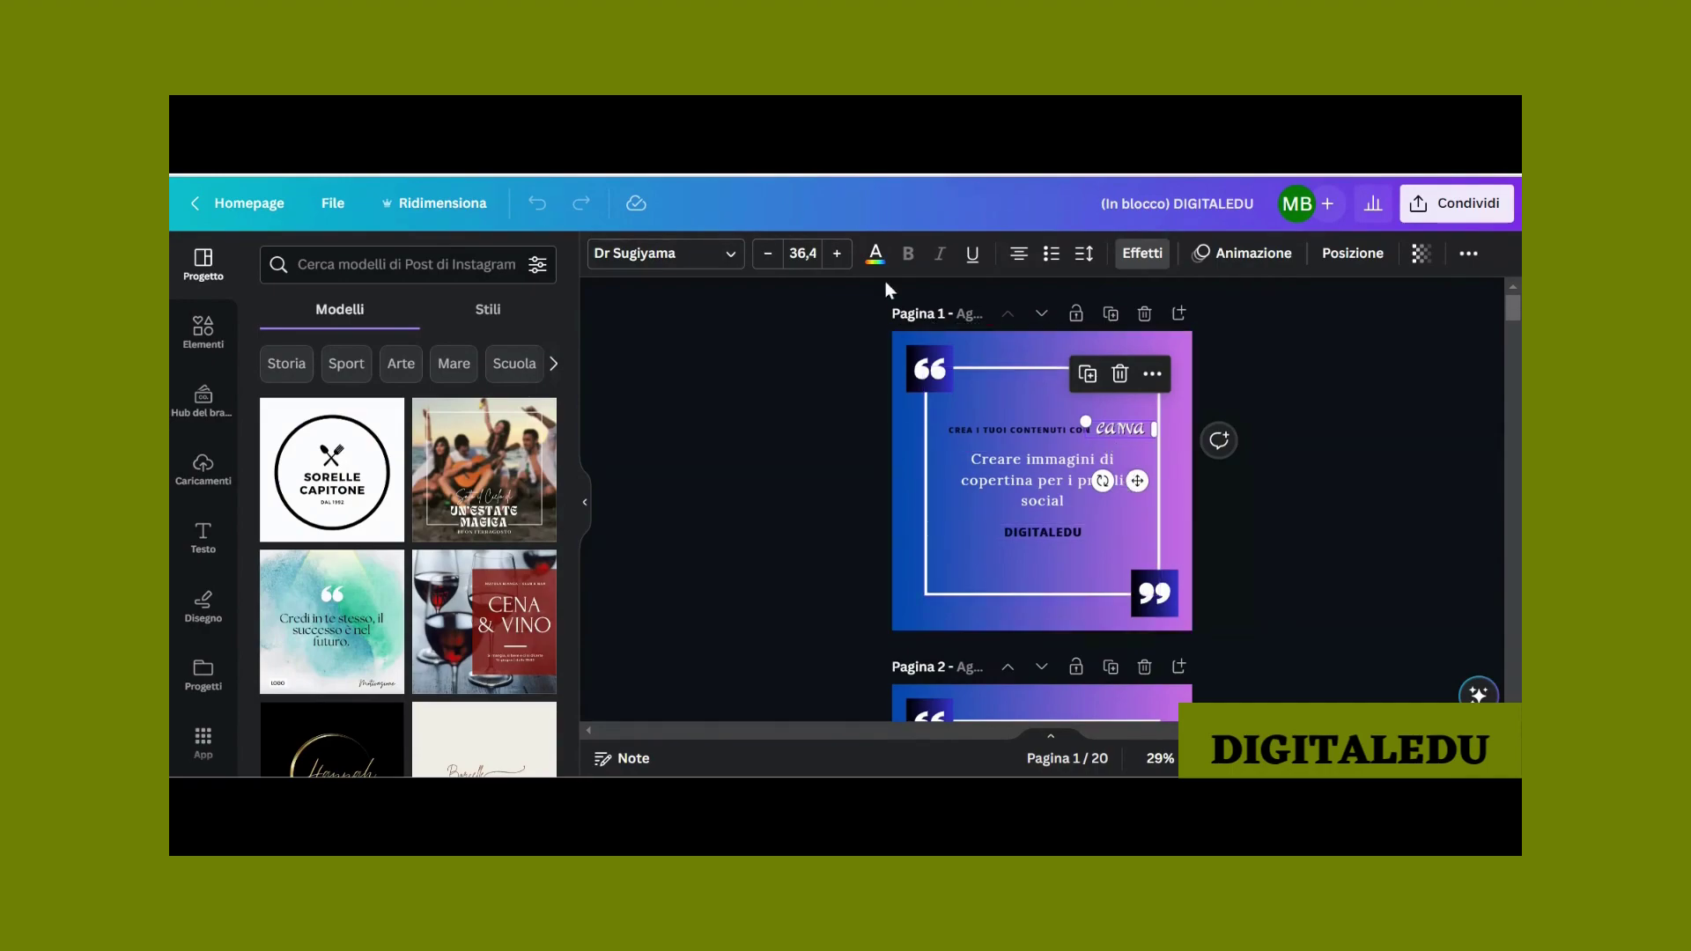
scroll(1087, 525, down, 2)
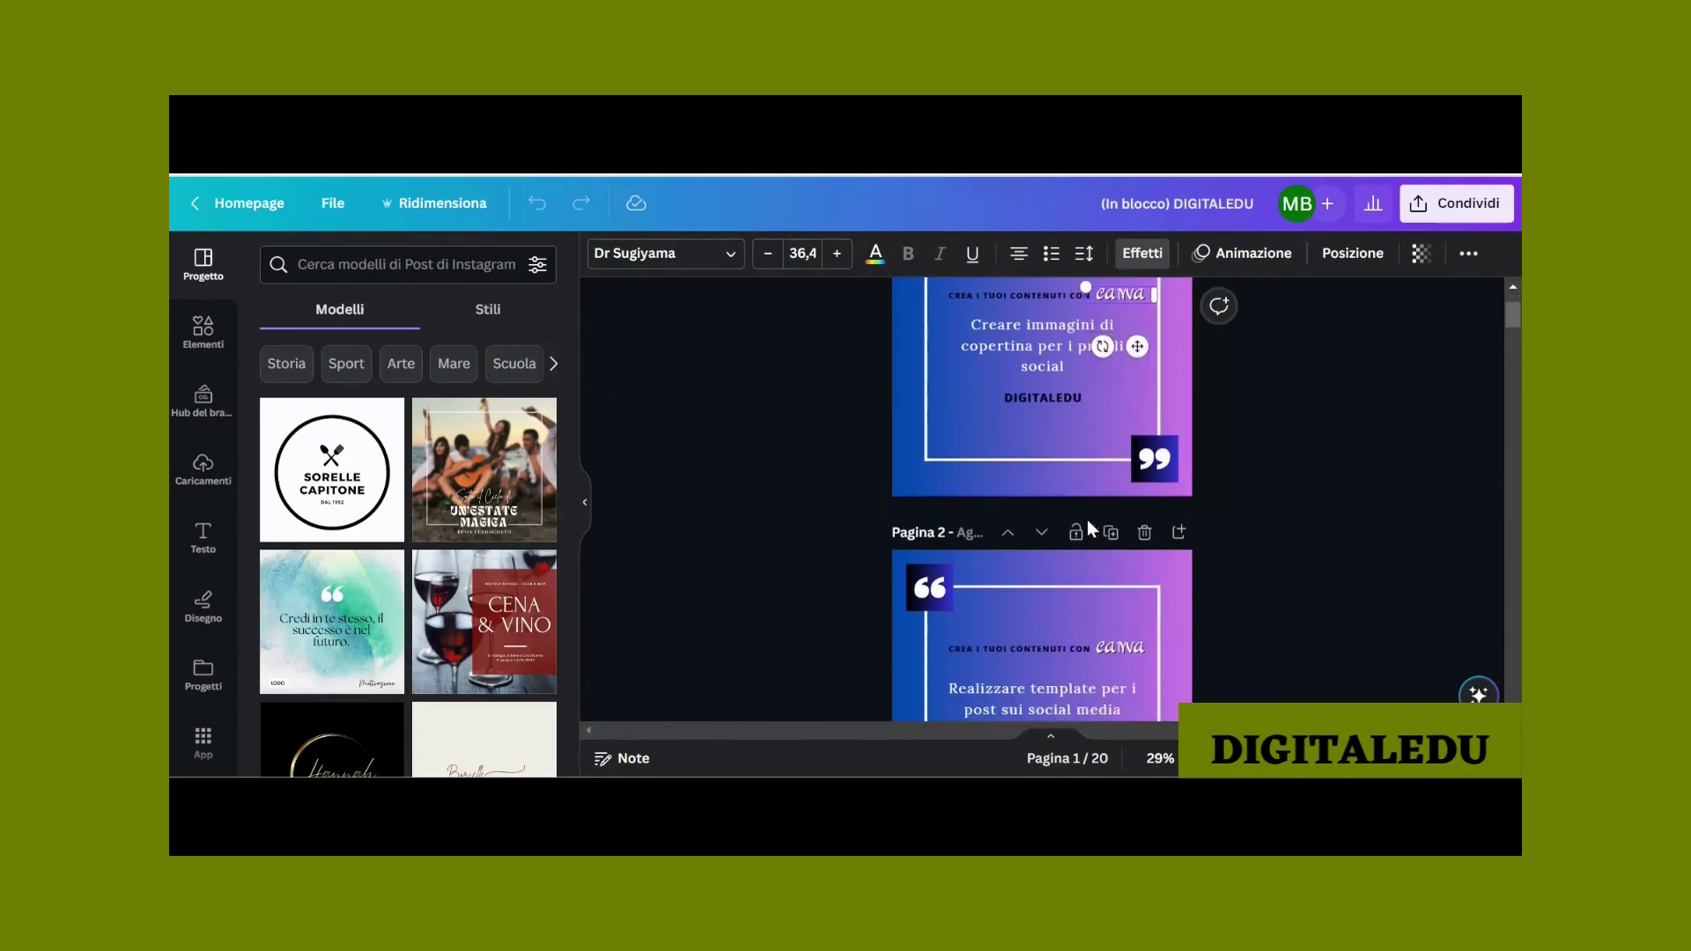
scroll(1086, 529, down, 3)
scroll(1087, 529, down, 2)
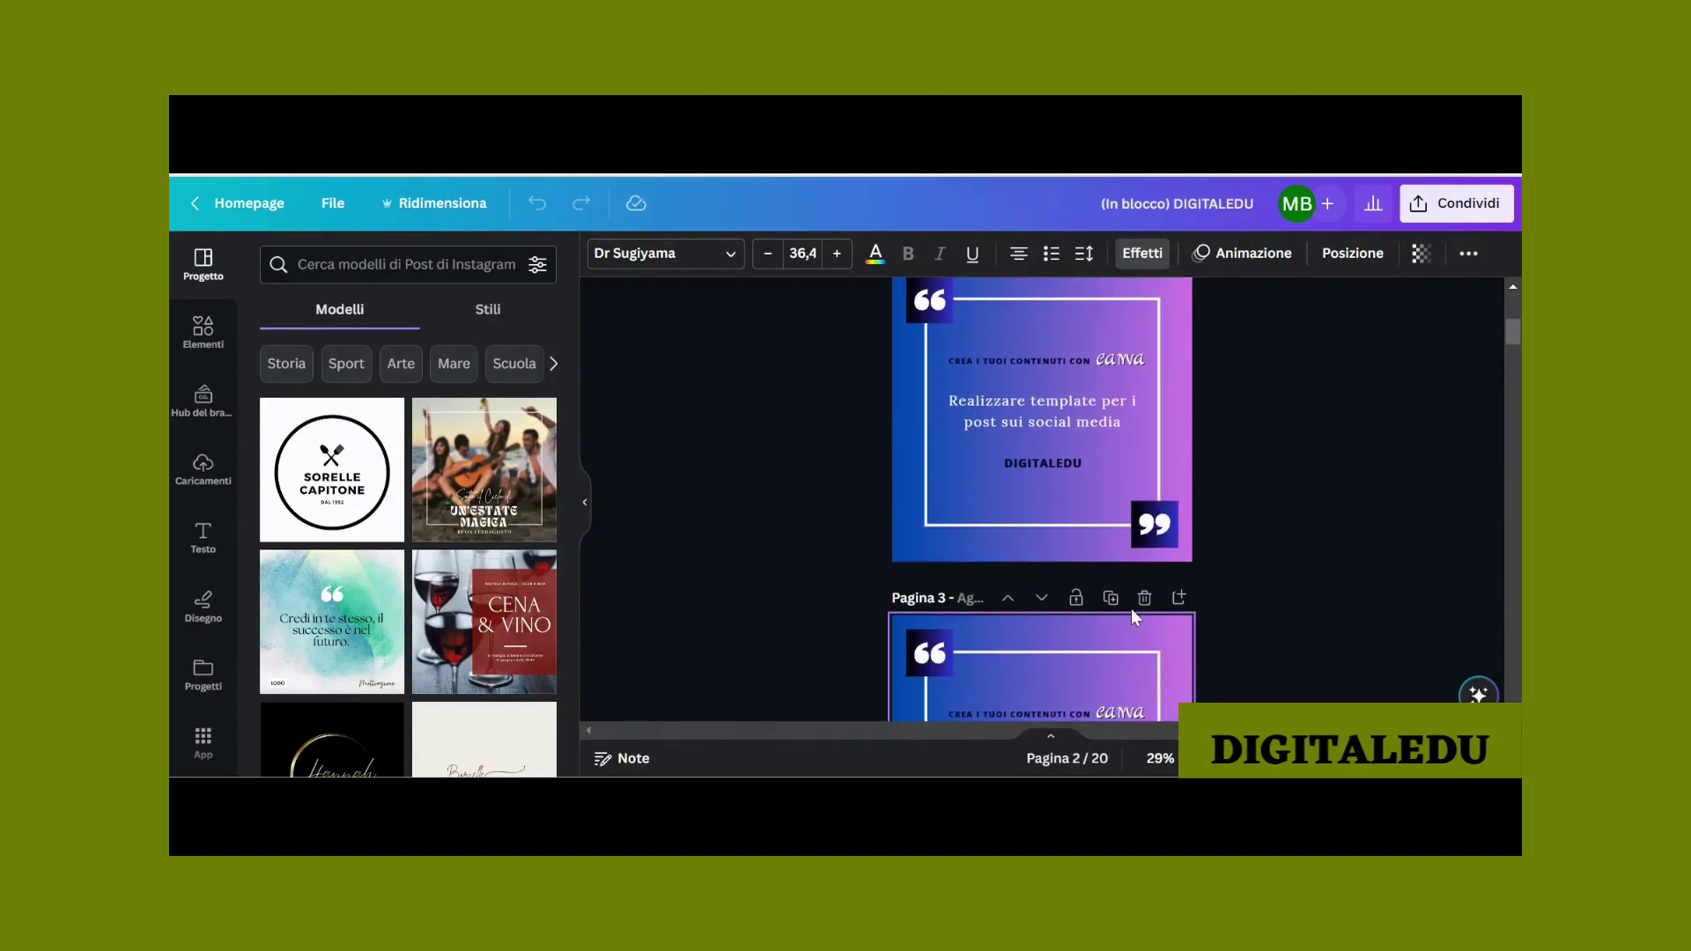
scroll(1099, 530, up, 6)
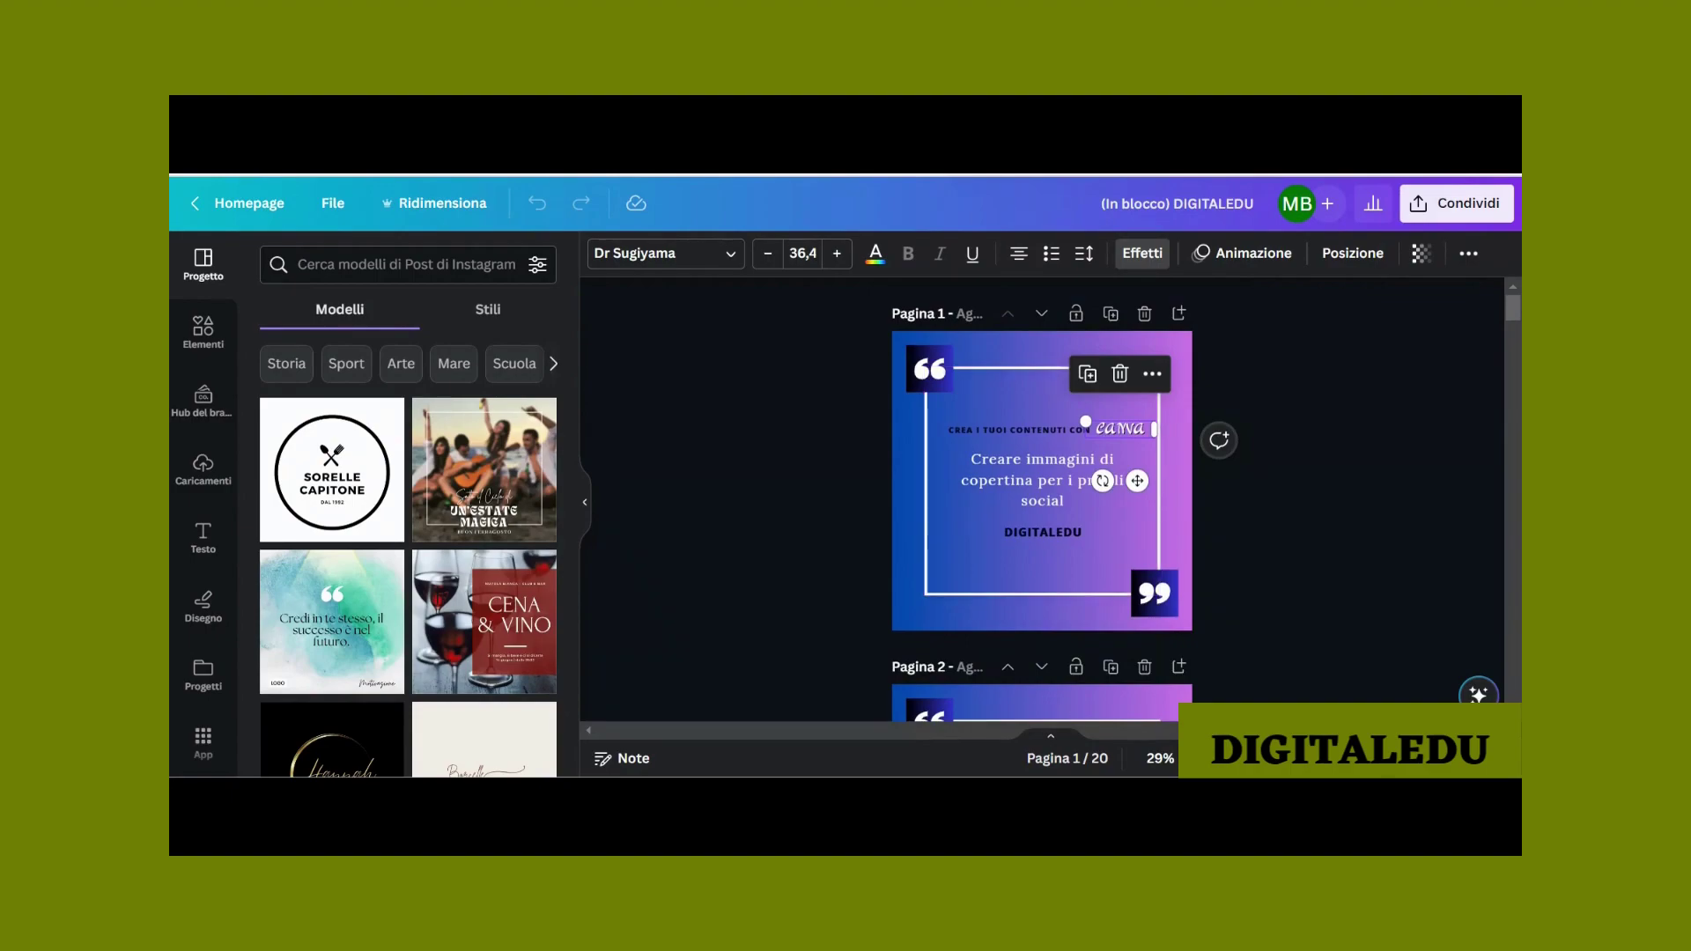
click(1209, 759)
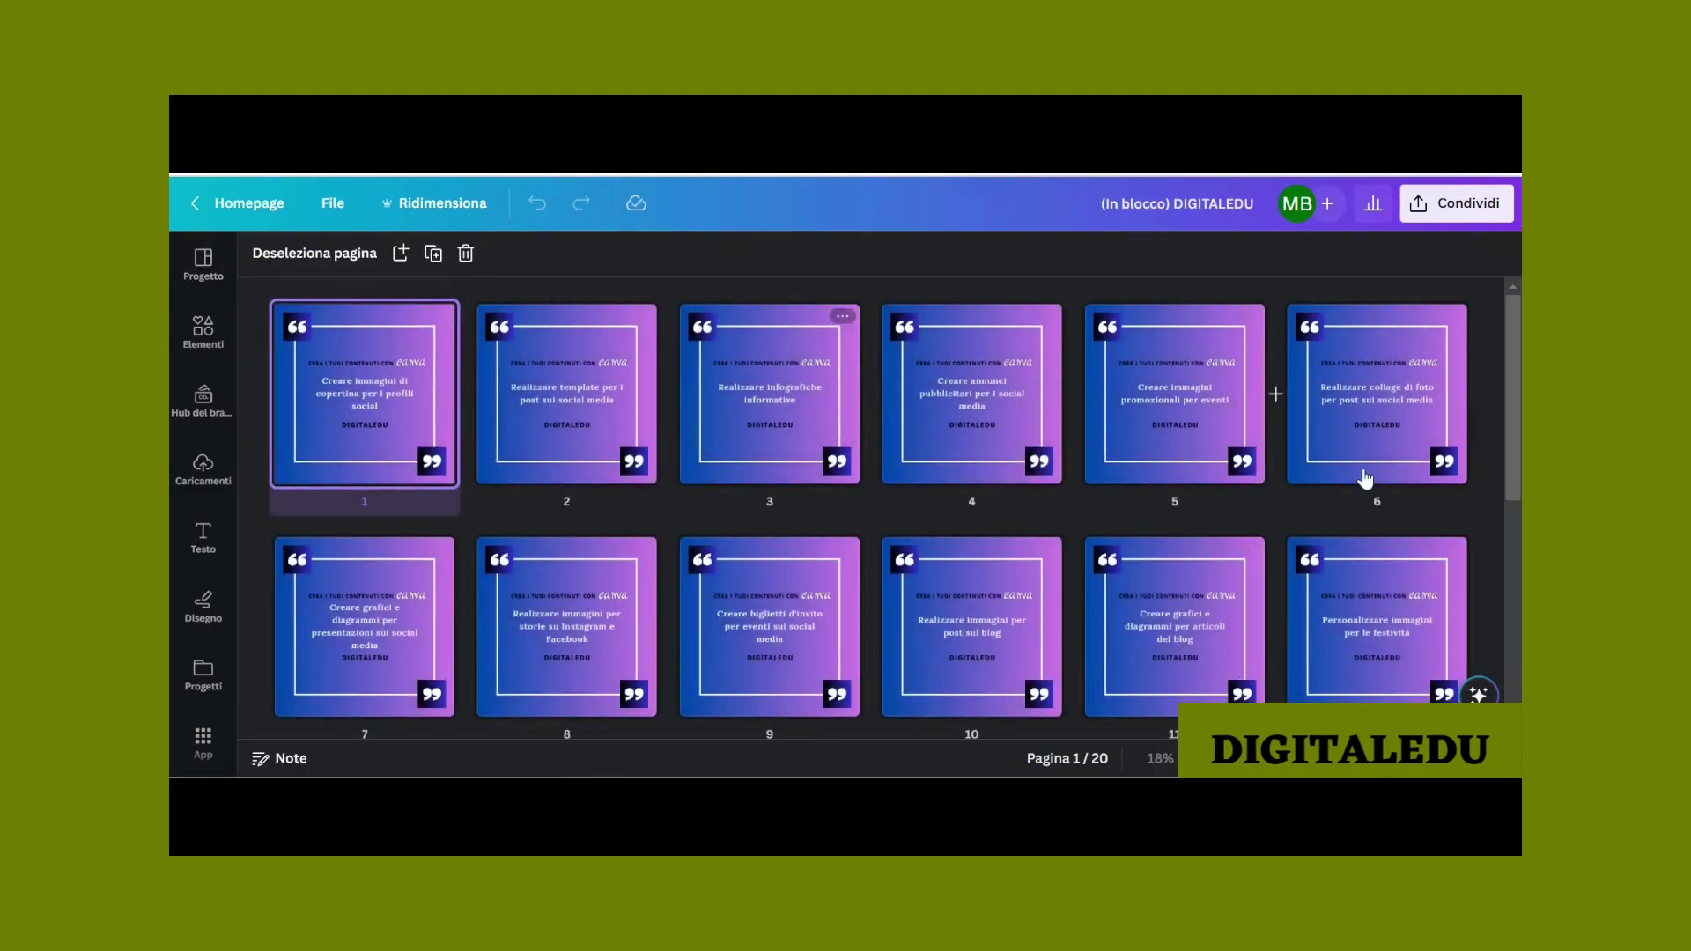
drag(1513, 382, 1510, 499)
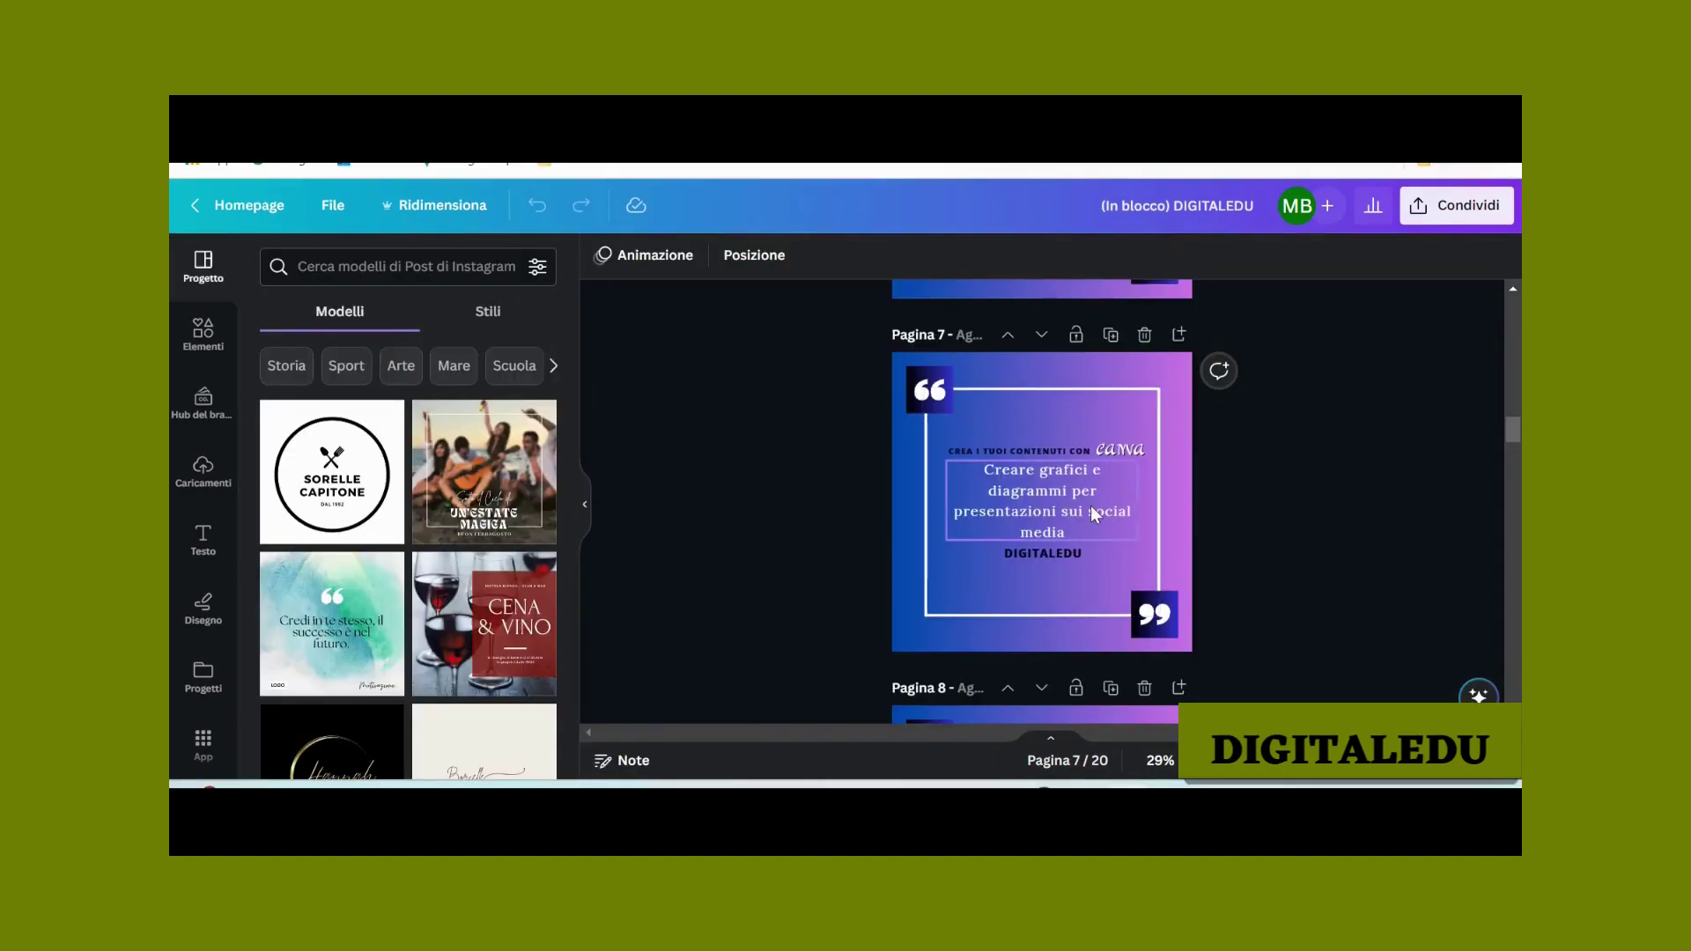
Step: Try left alignment on the idea text of page 7 and set it back to centred
click(1092, 510)
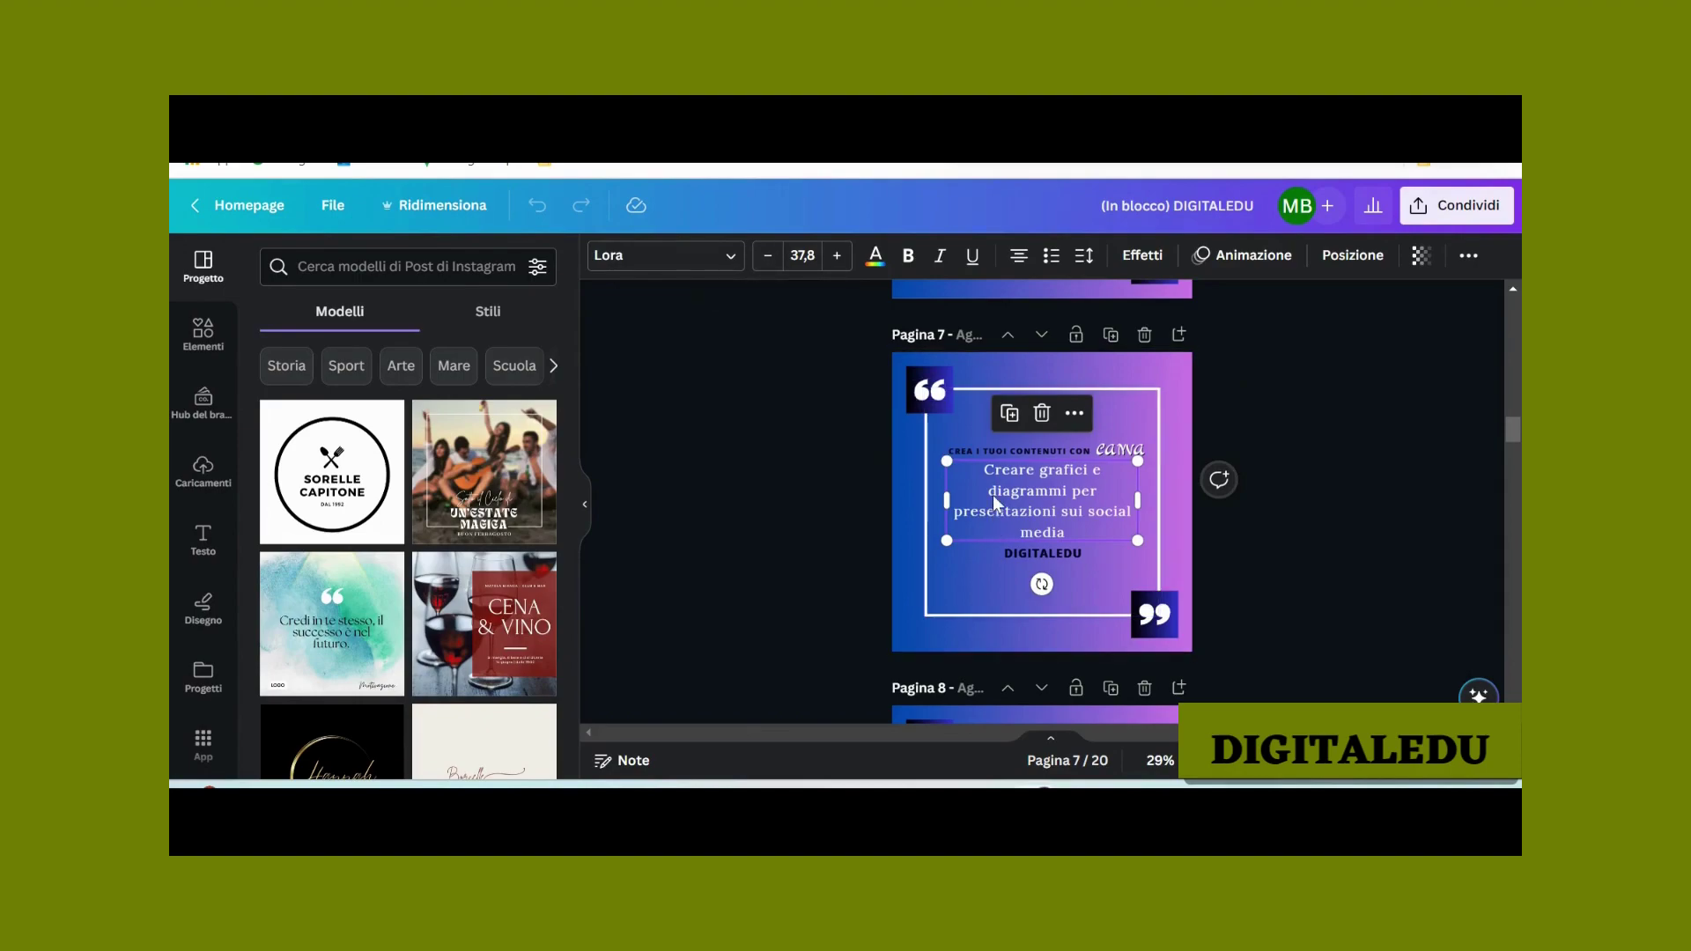
click(1018, 255)
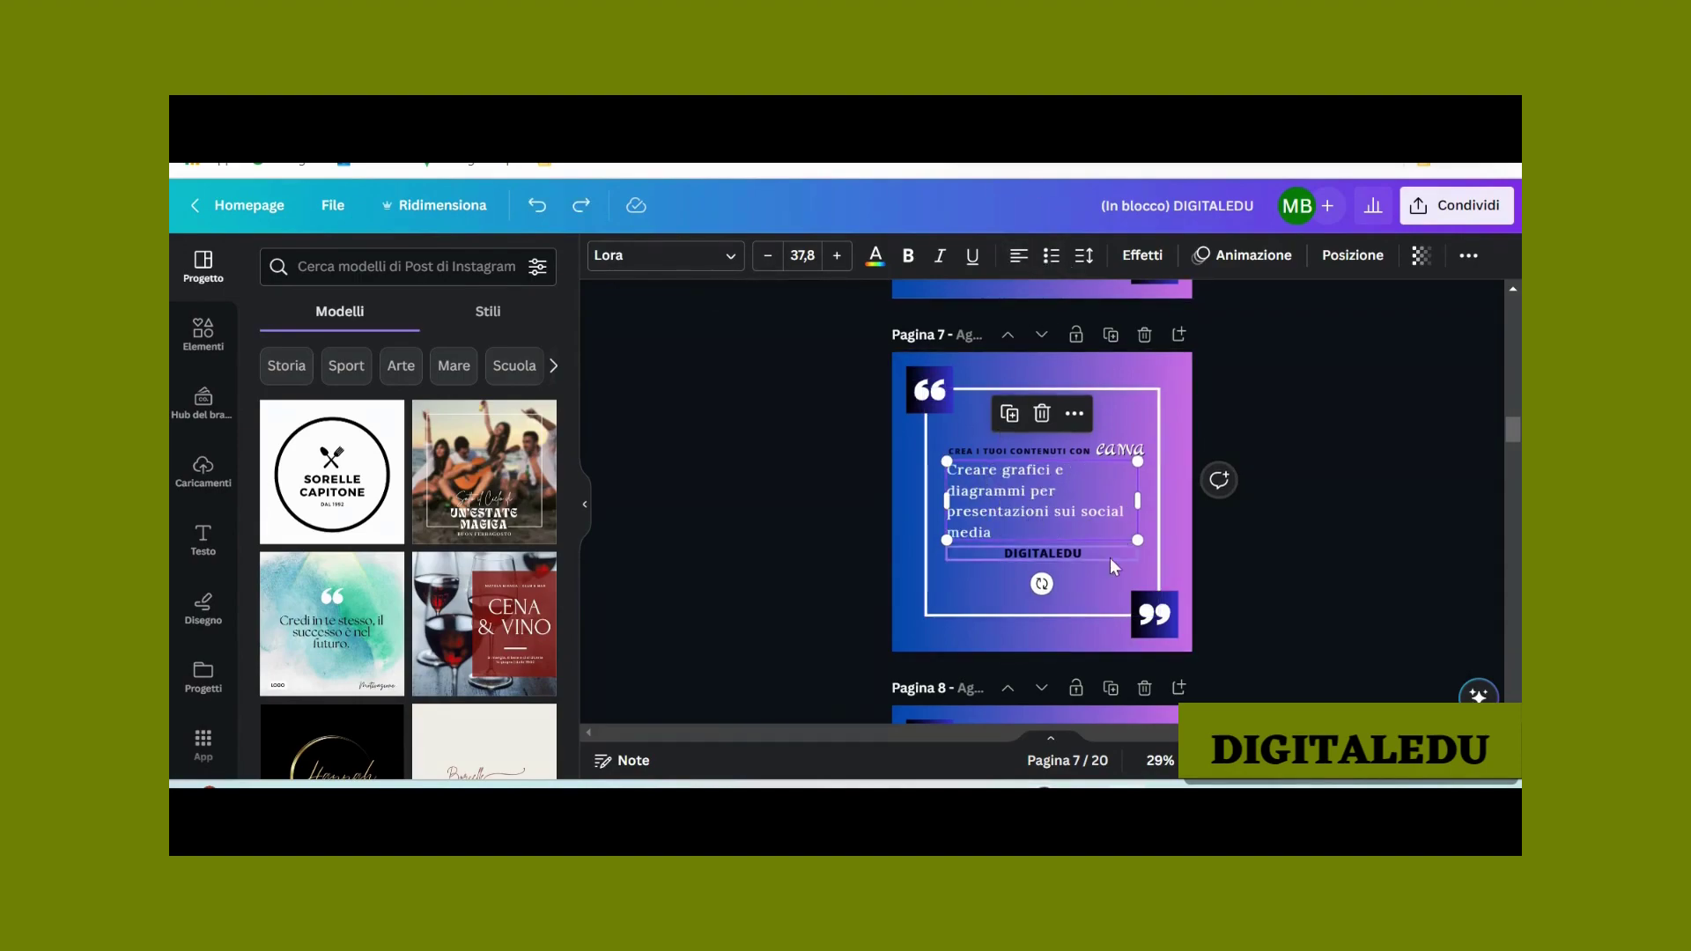
click(1120, 586)
click(1076, 509)
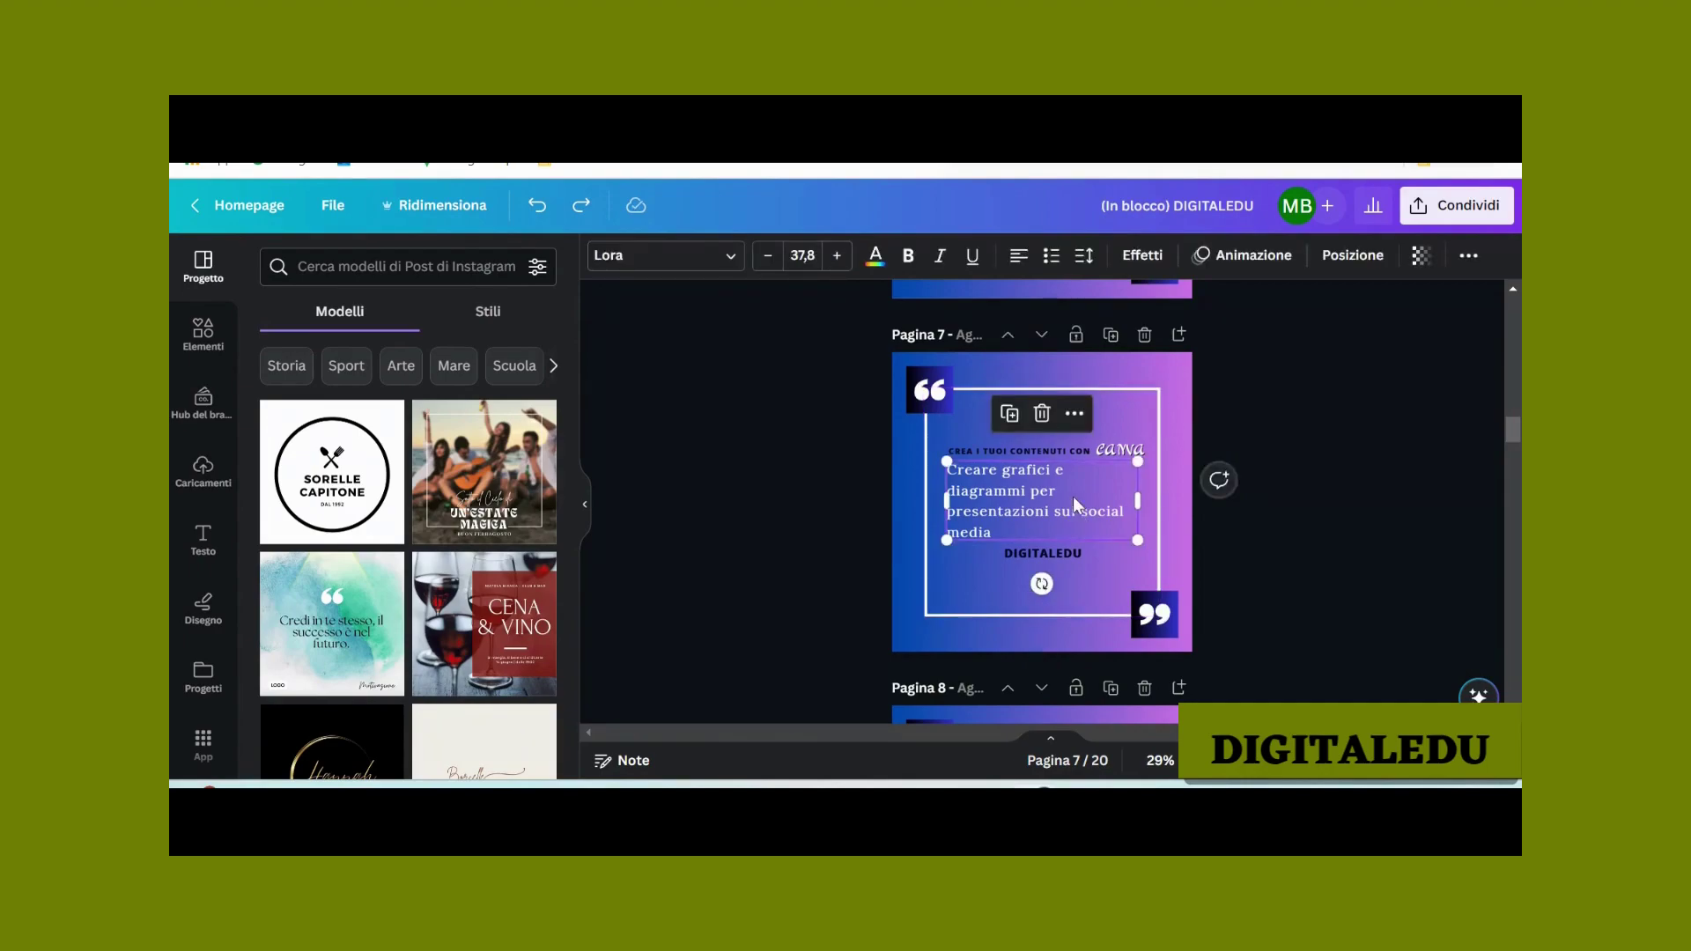
click(1018, 256)
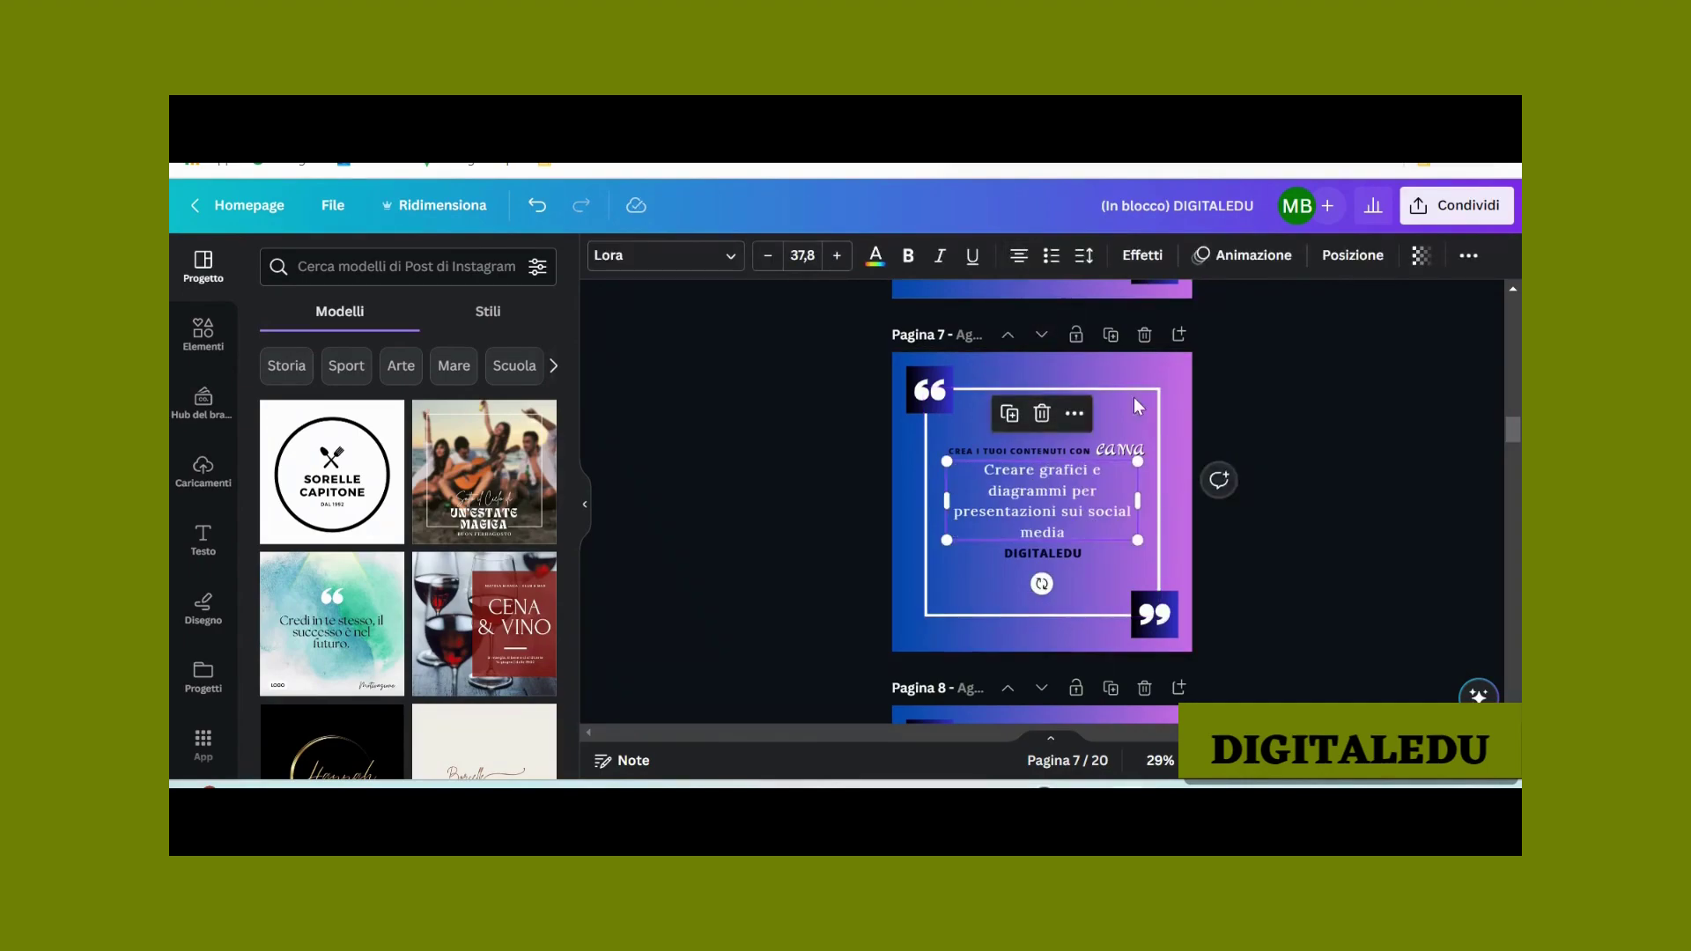
click(1159, 499)
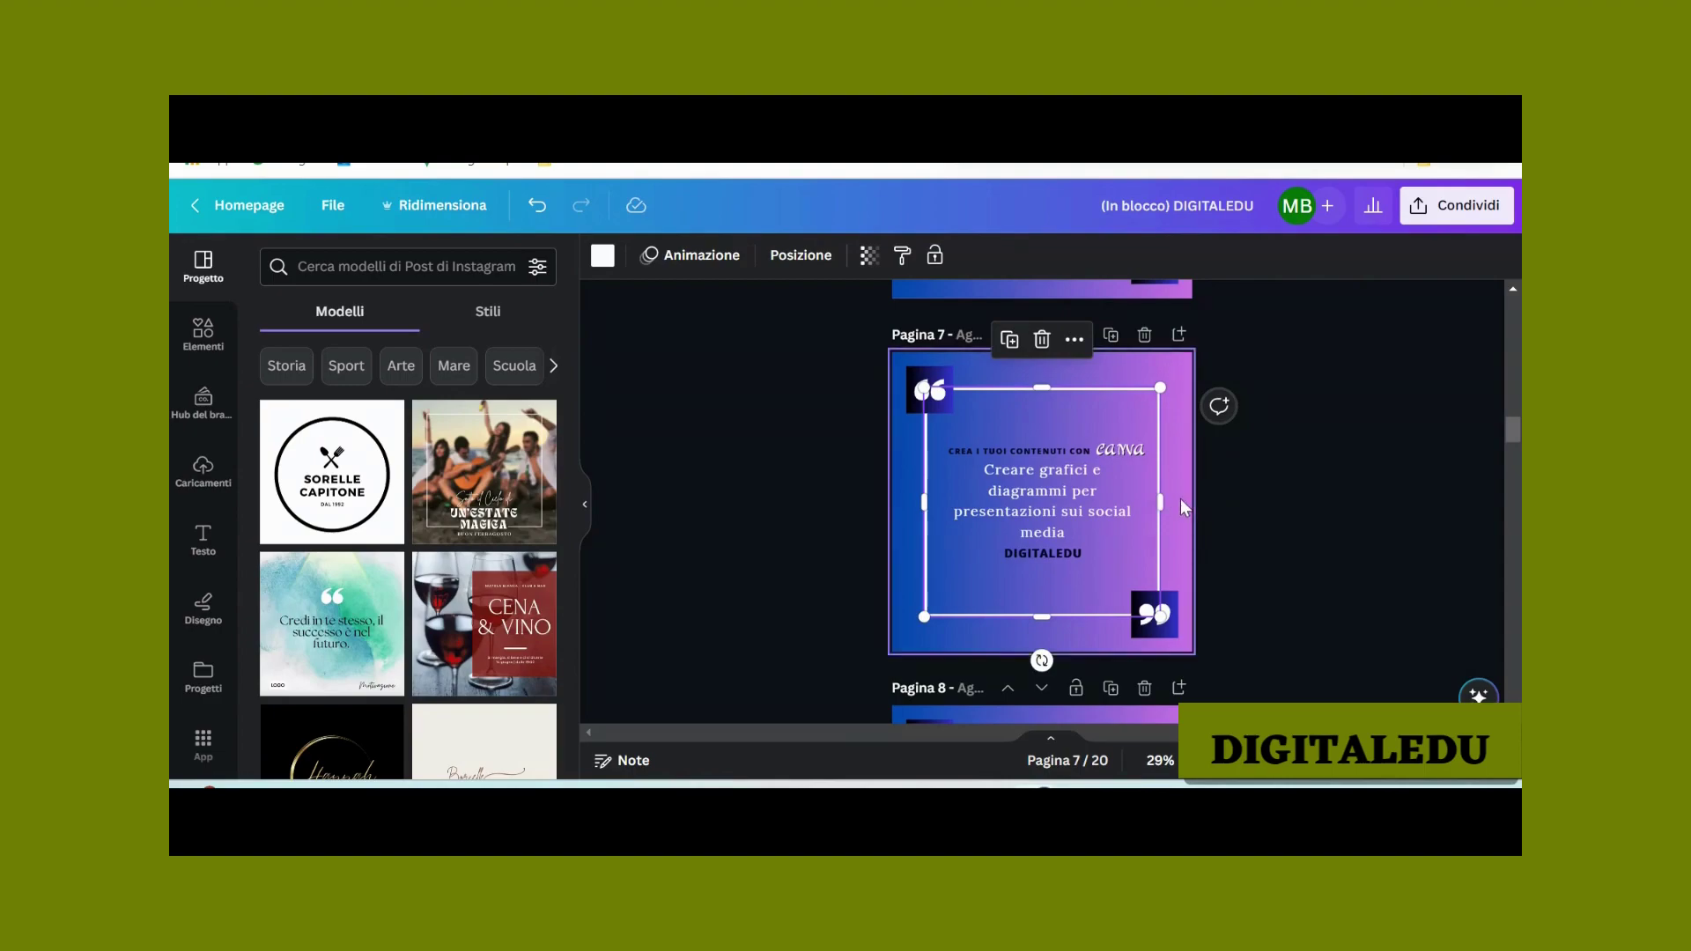
Step: Reopen the bulk-create tool from the generated design and choose to enter the data manually
scroll(1180, 499, down, 5)
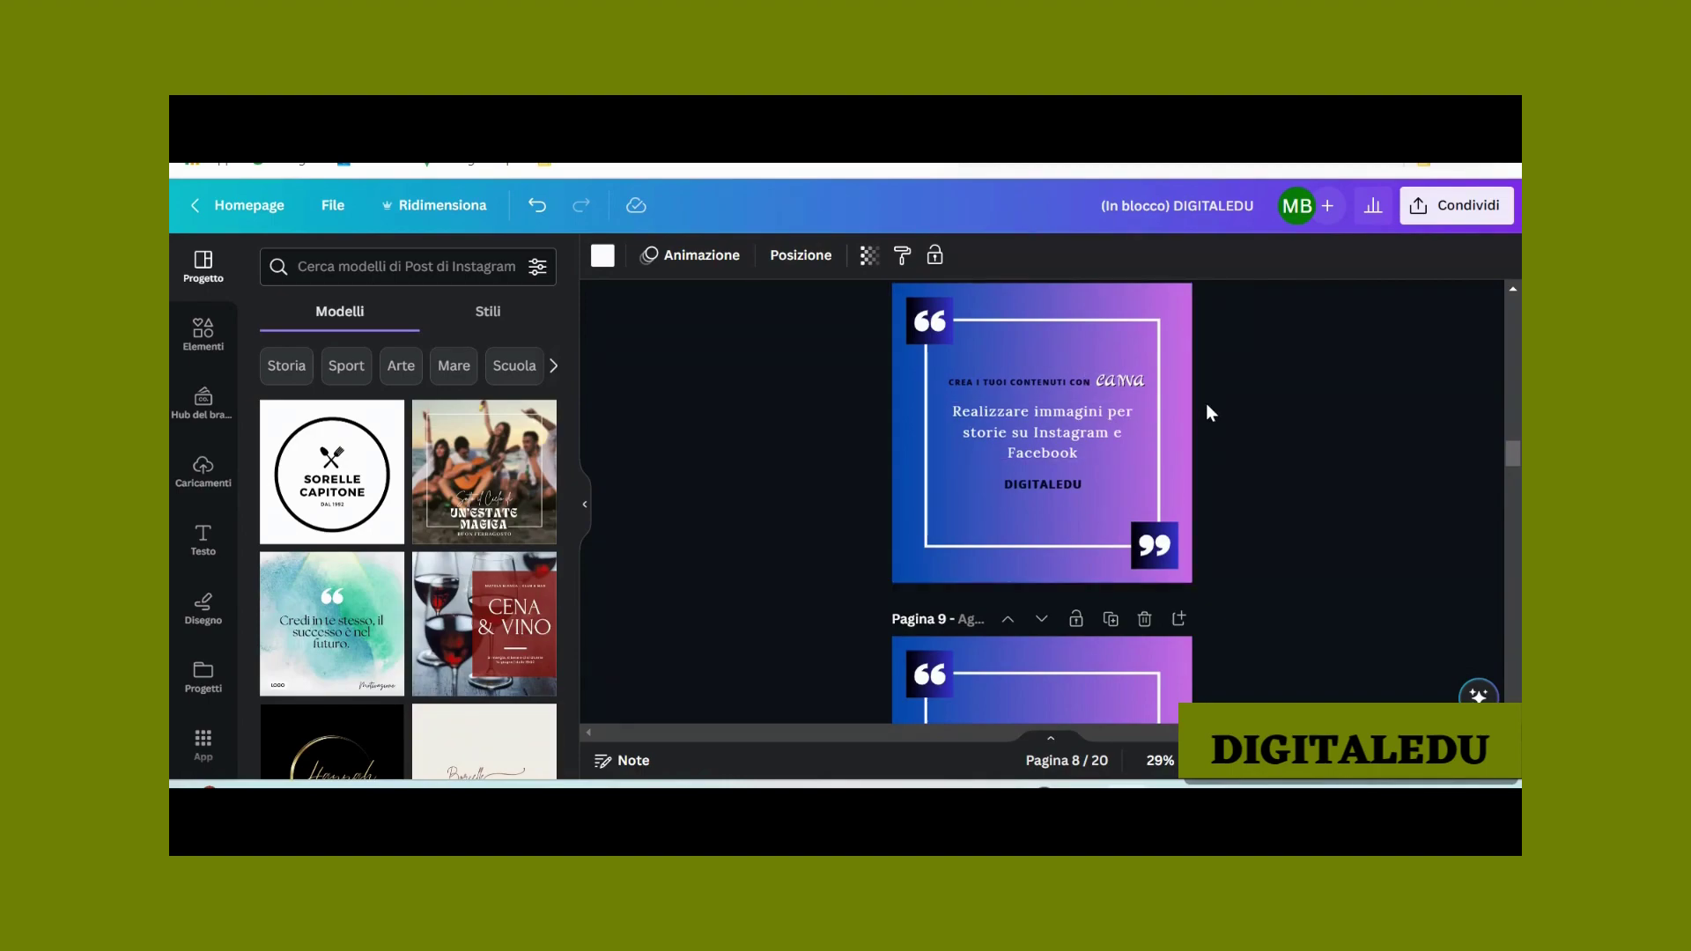
scroll(191, 704, down, 3)
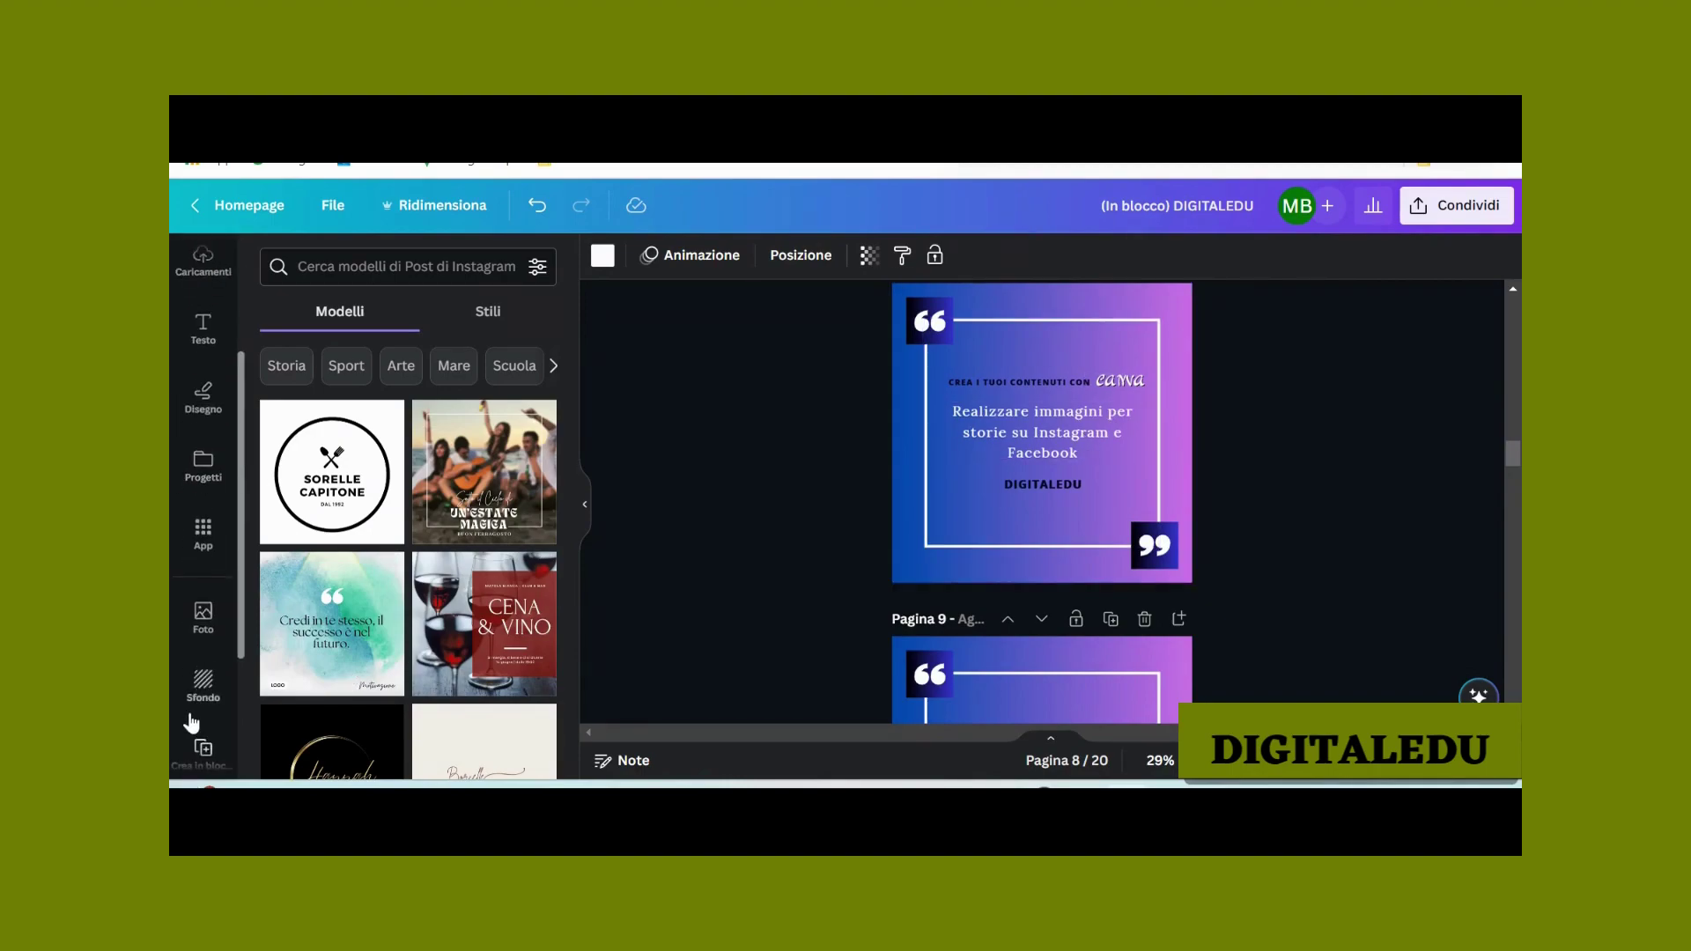
scroll(191, 713, down, 3)
click(205, 546)
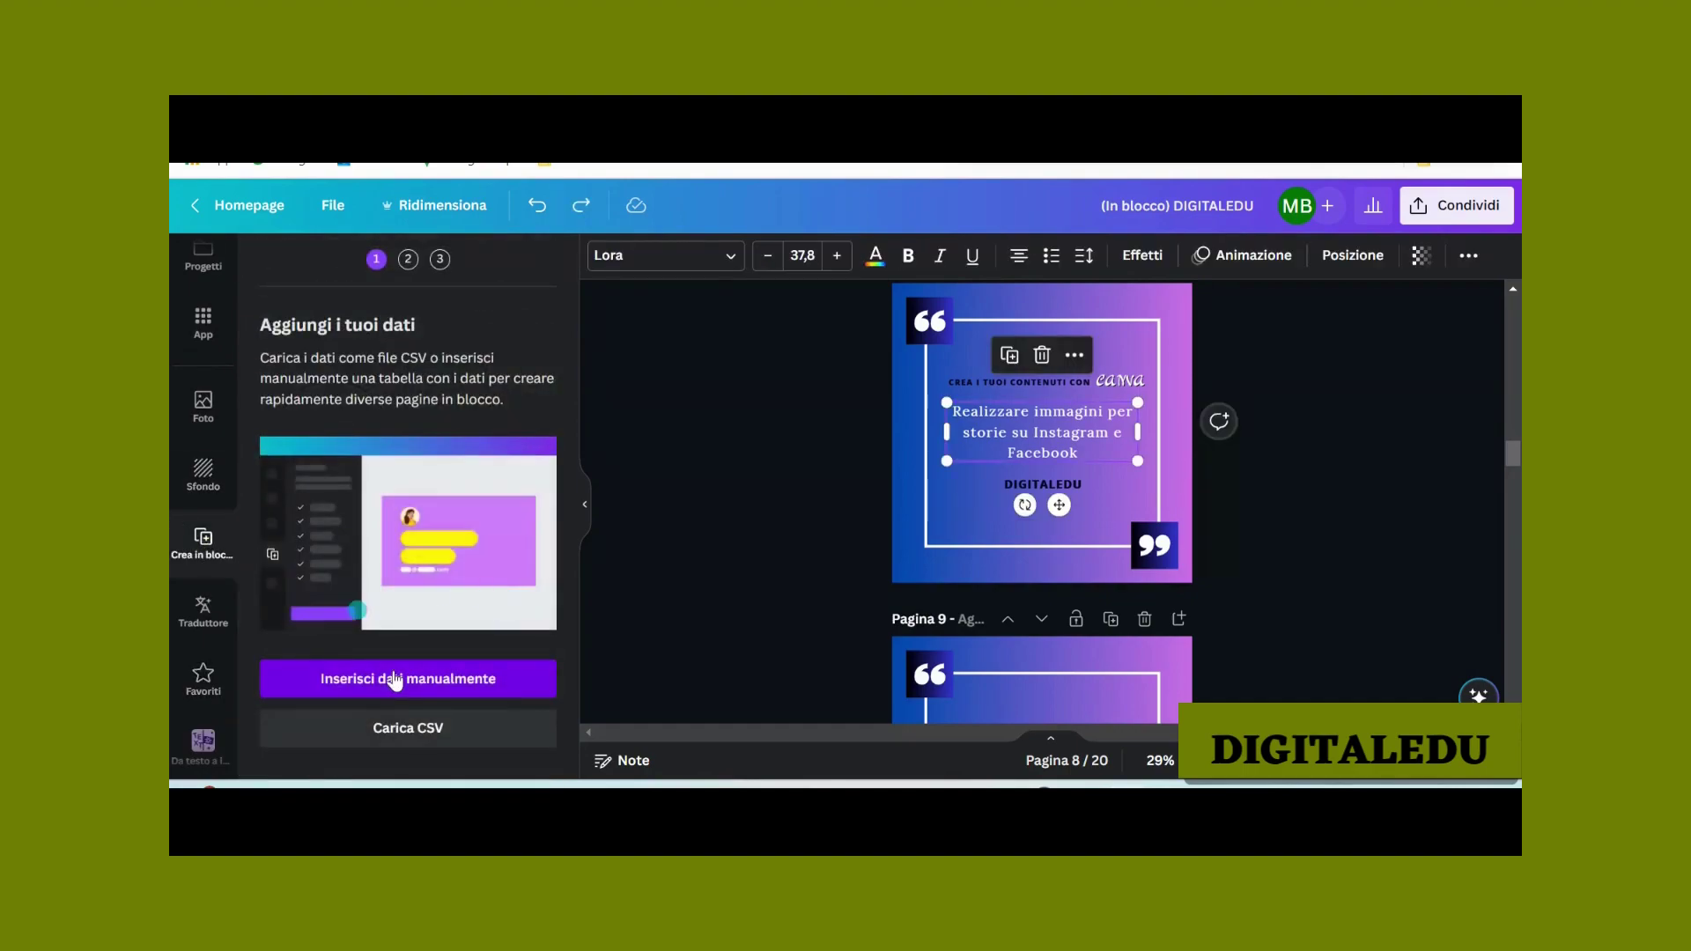
click(393, 678)
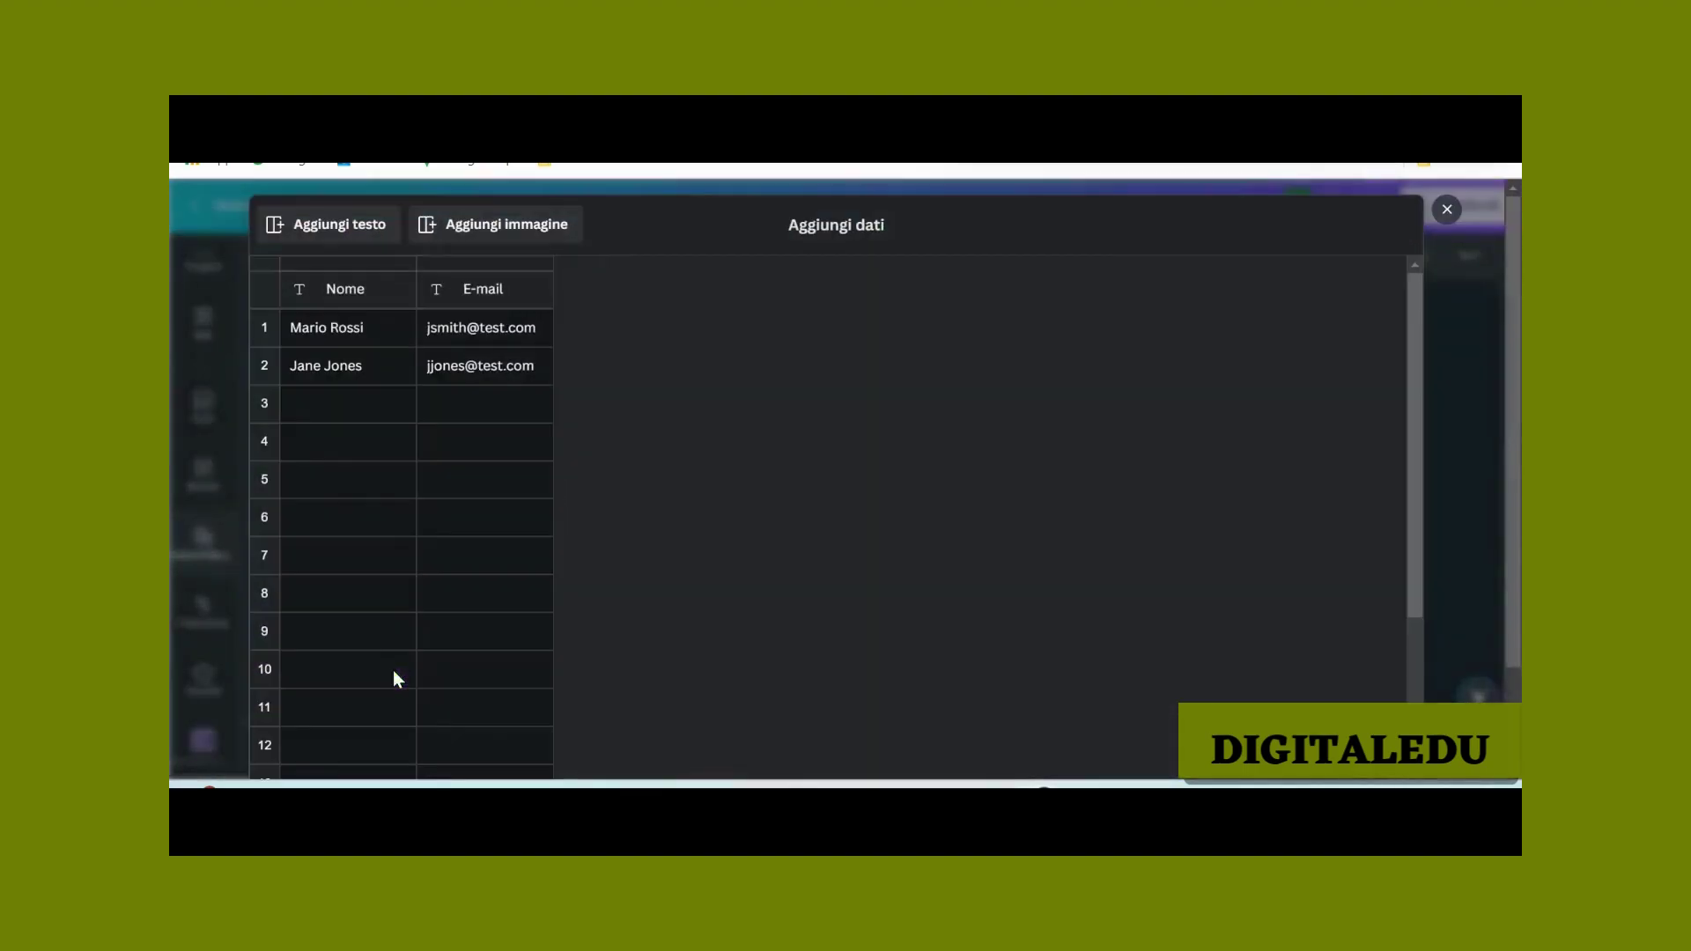
Step: Try pasting the copied list of ideas over the sample entries in the "Nome" column
click(298, 328)
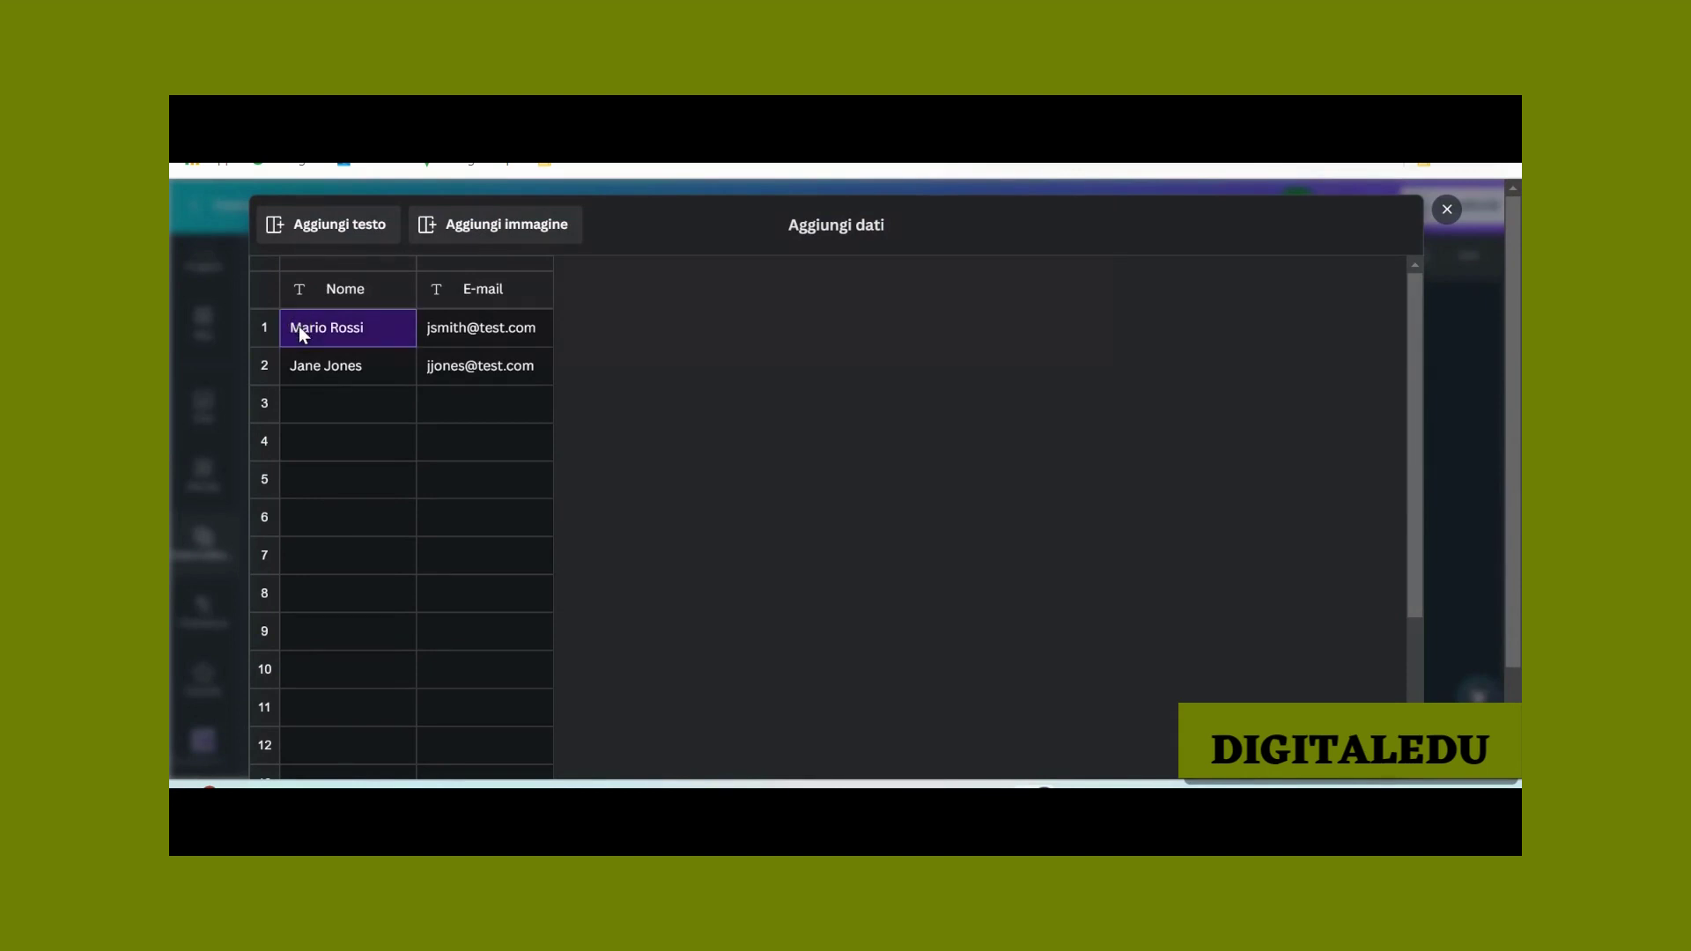
key(ctrl+v)
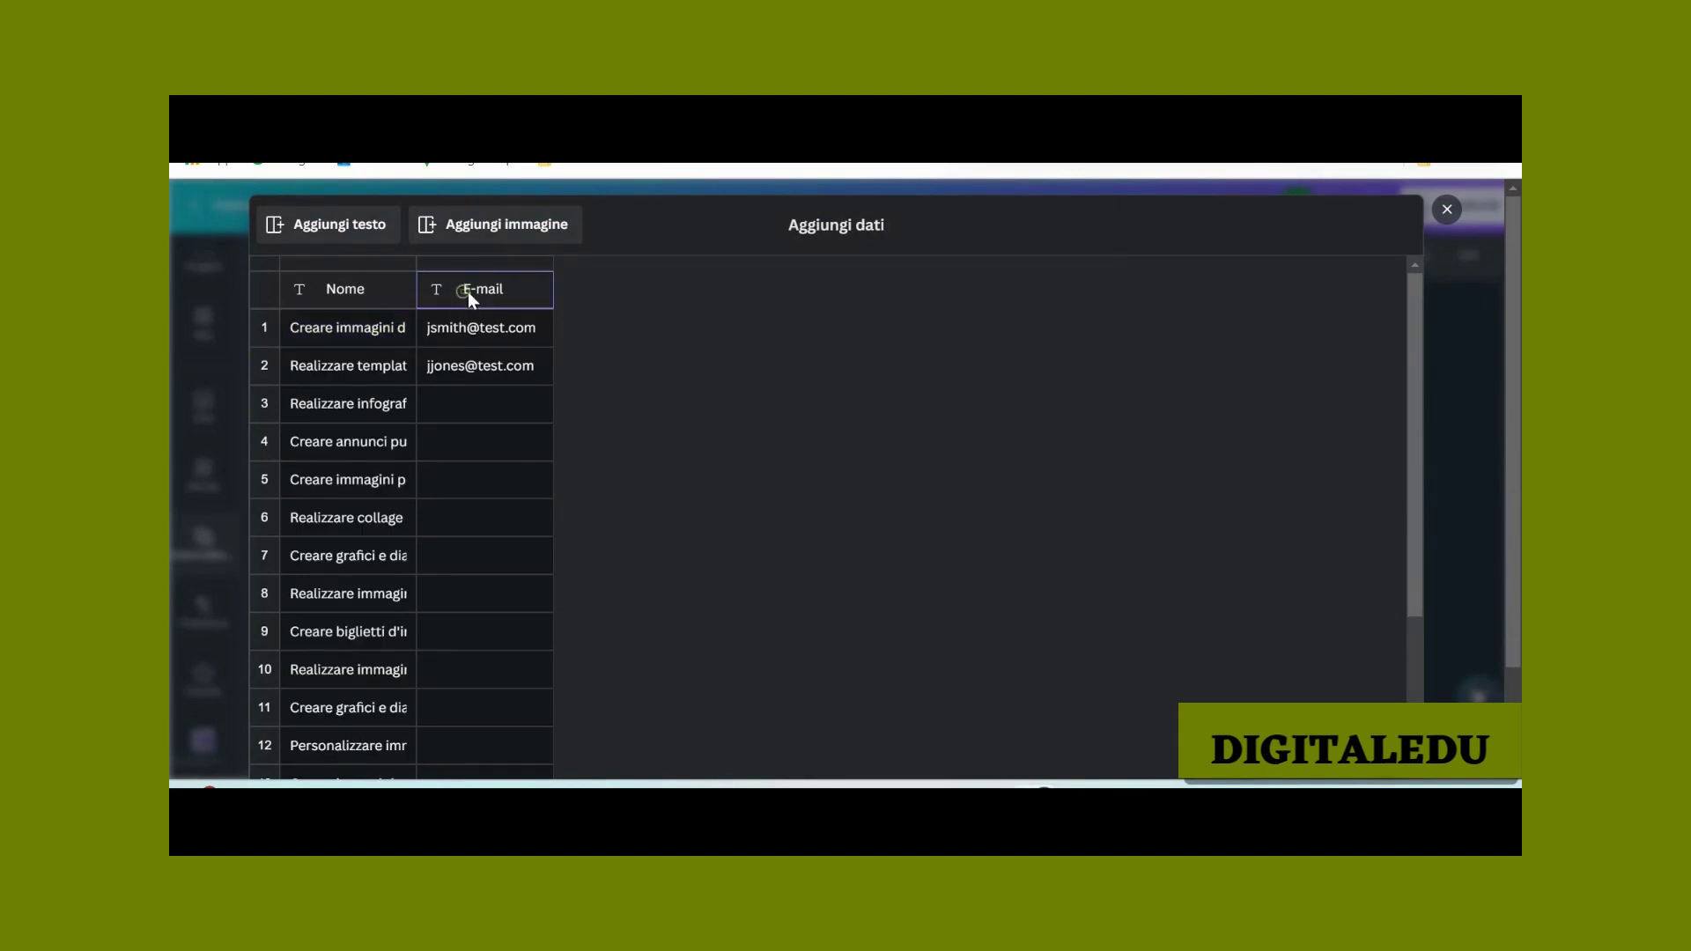
Step: Clear the whole data table, paste the copied list of ideas from row 1 of the empty column, and select its header cell
scroll(507, 683, down, 3)
scroll(510, 694, down, 3)
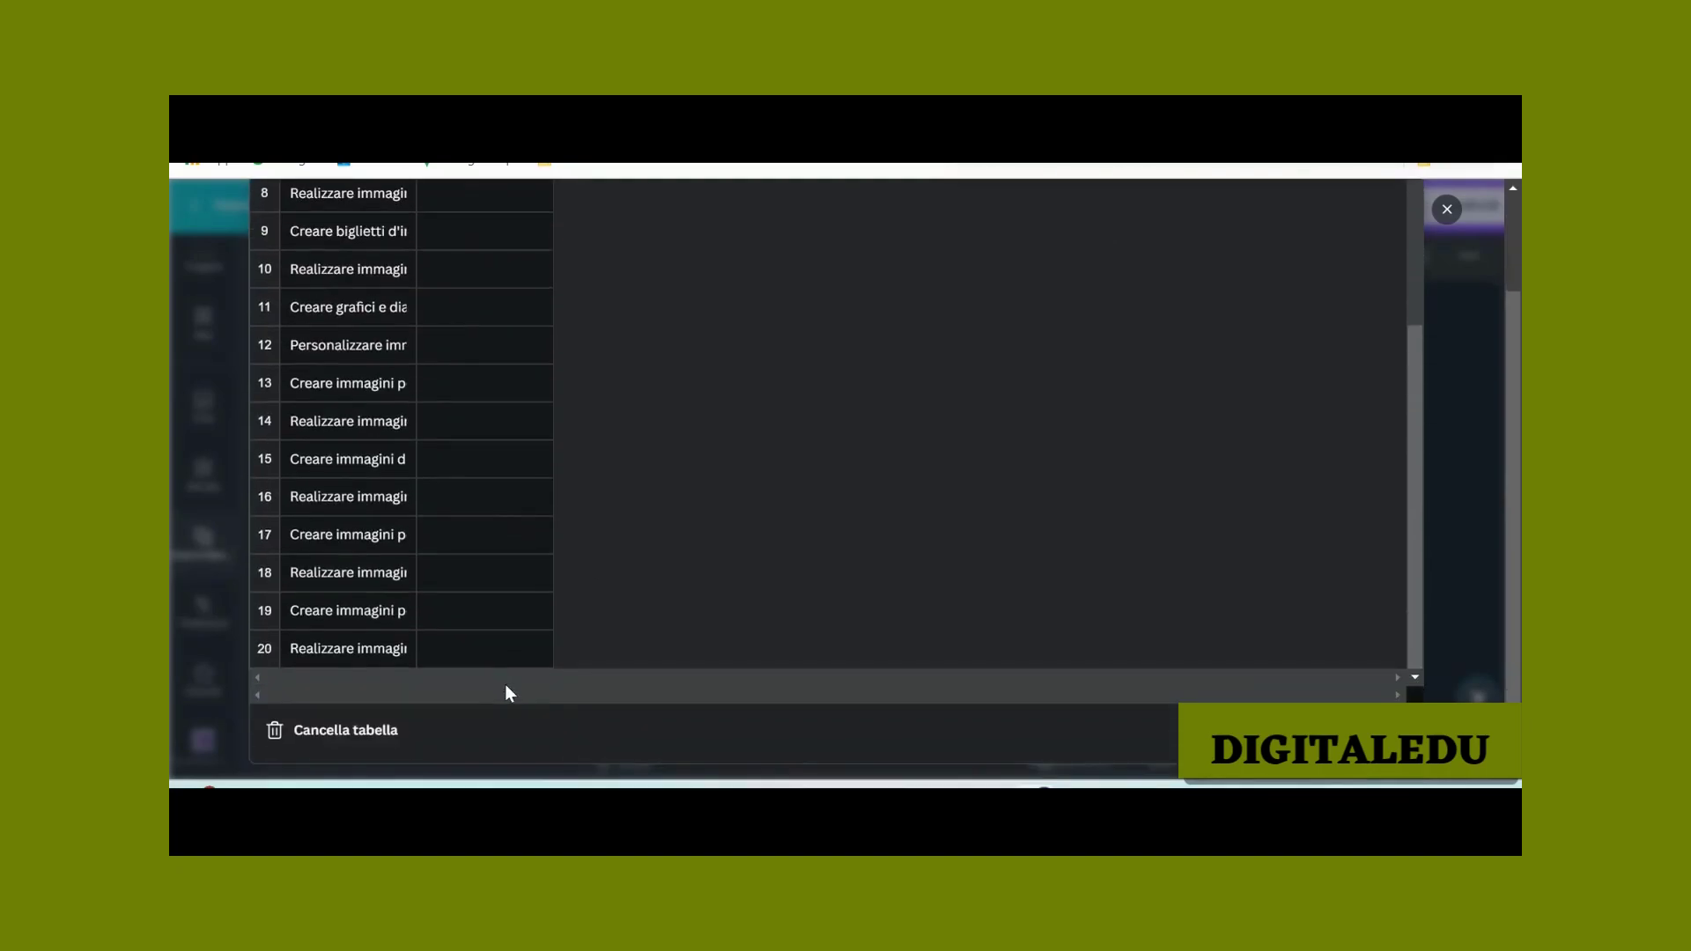
click(381, 730)
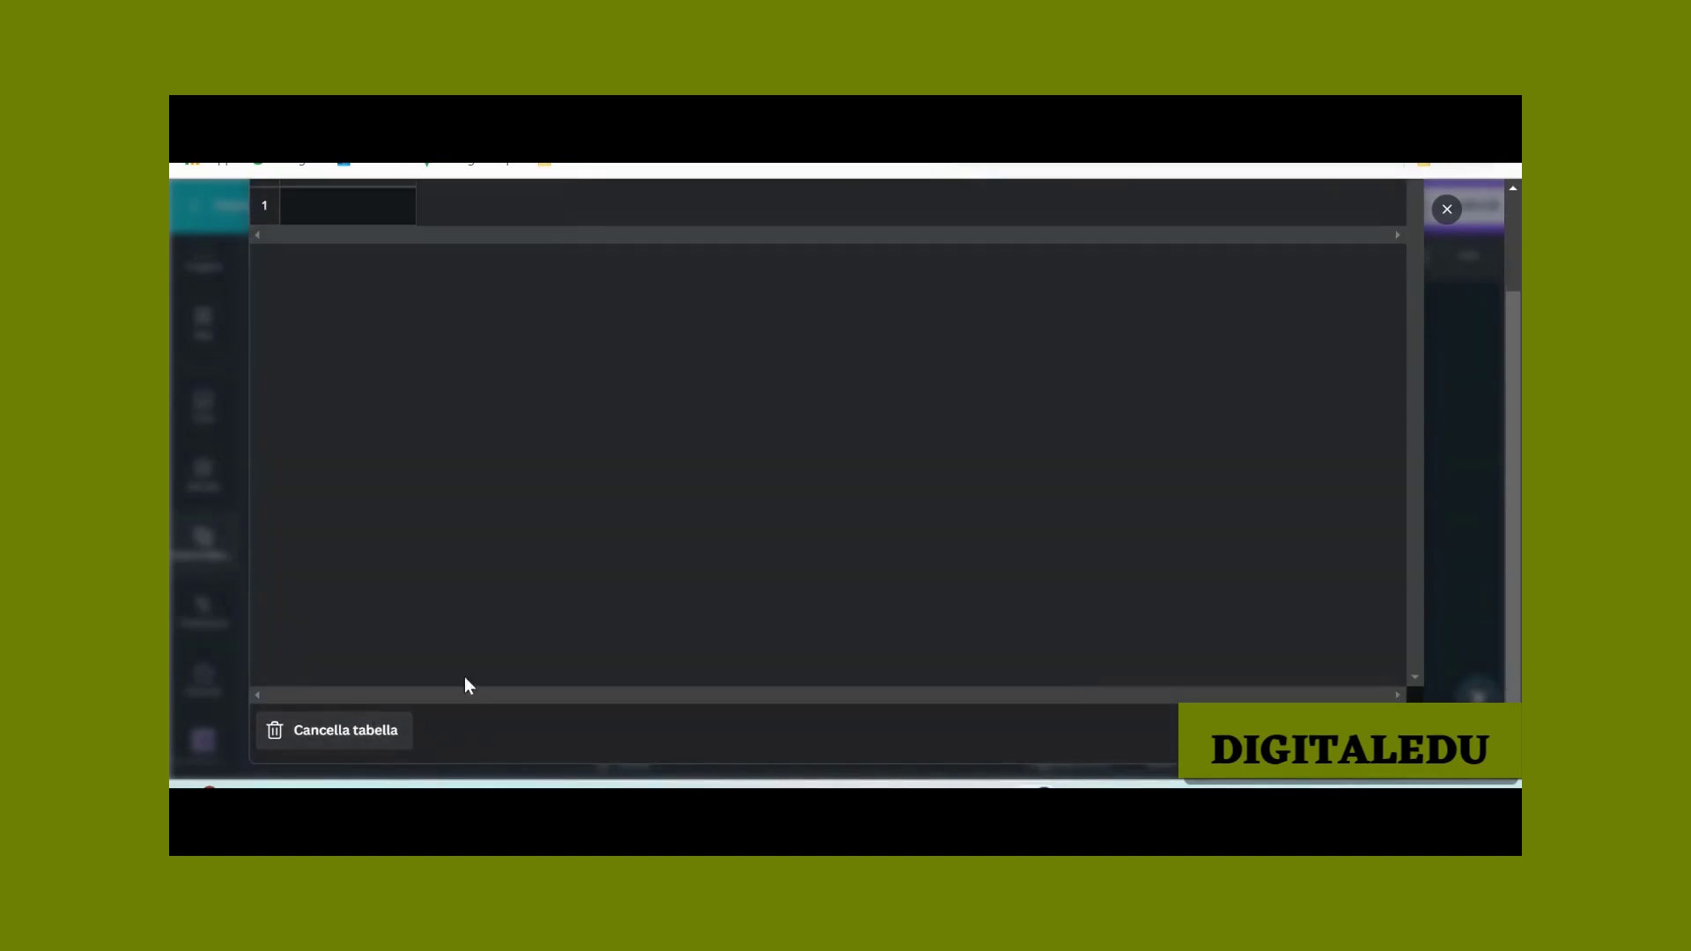
scroll(437, 425, up, 3)
click(341, 331)
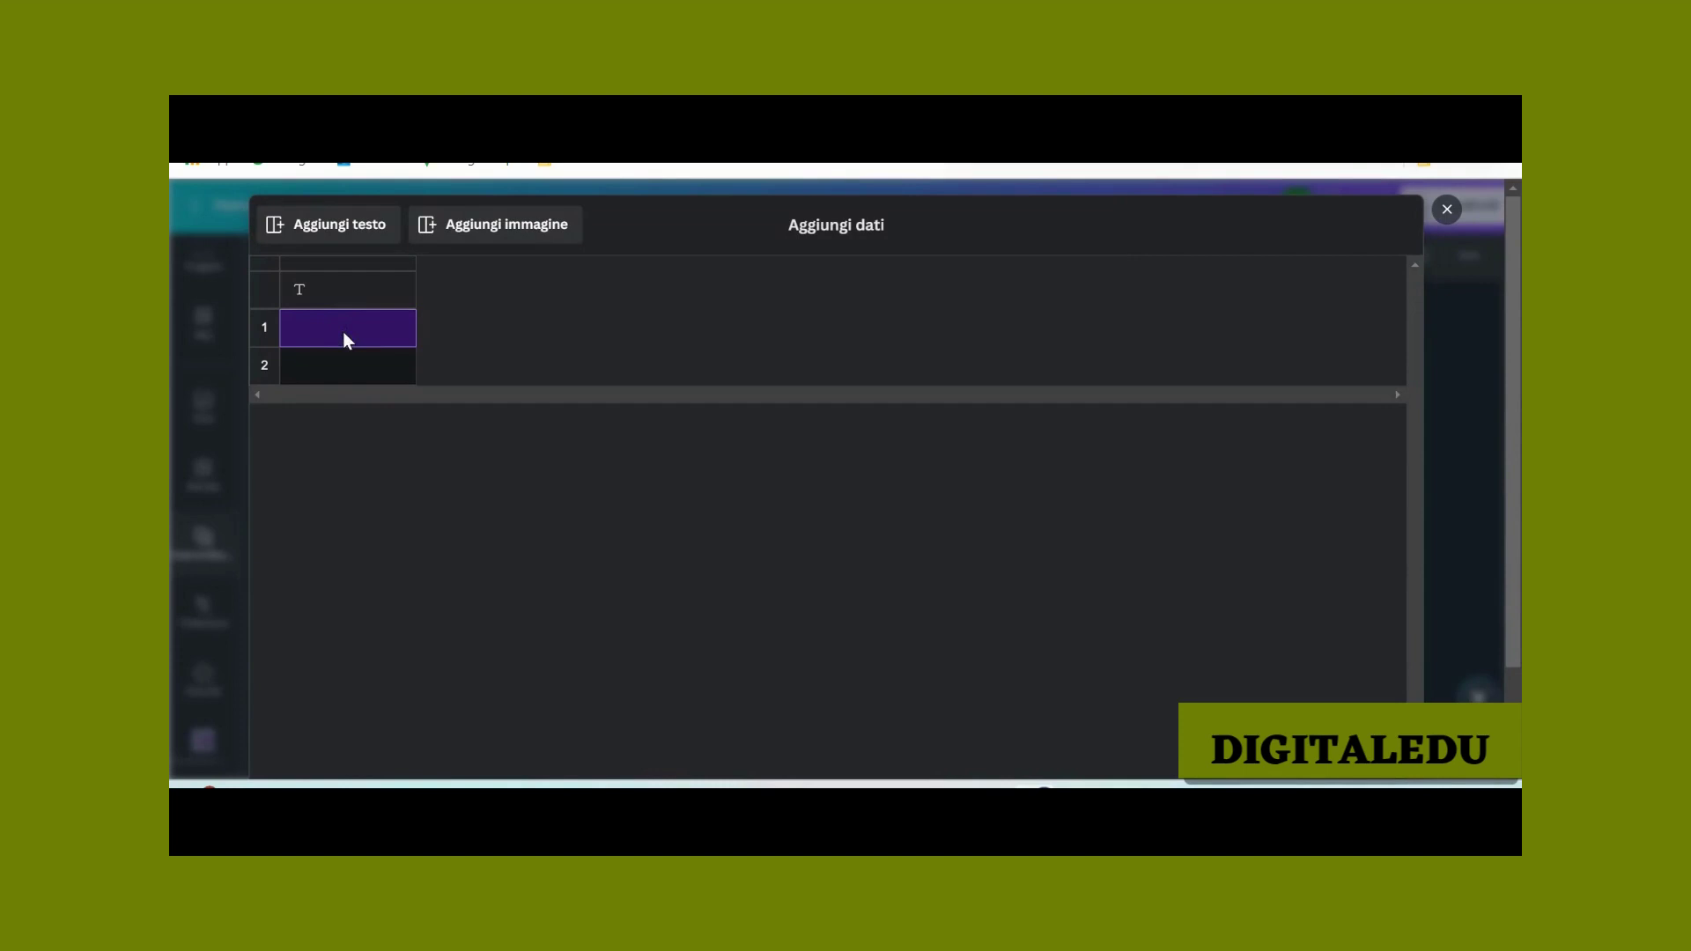
key(ctrl+v)
click(336, 288)
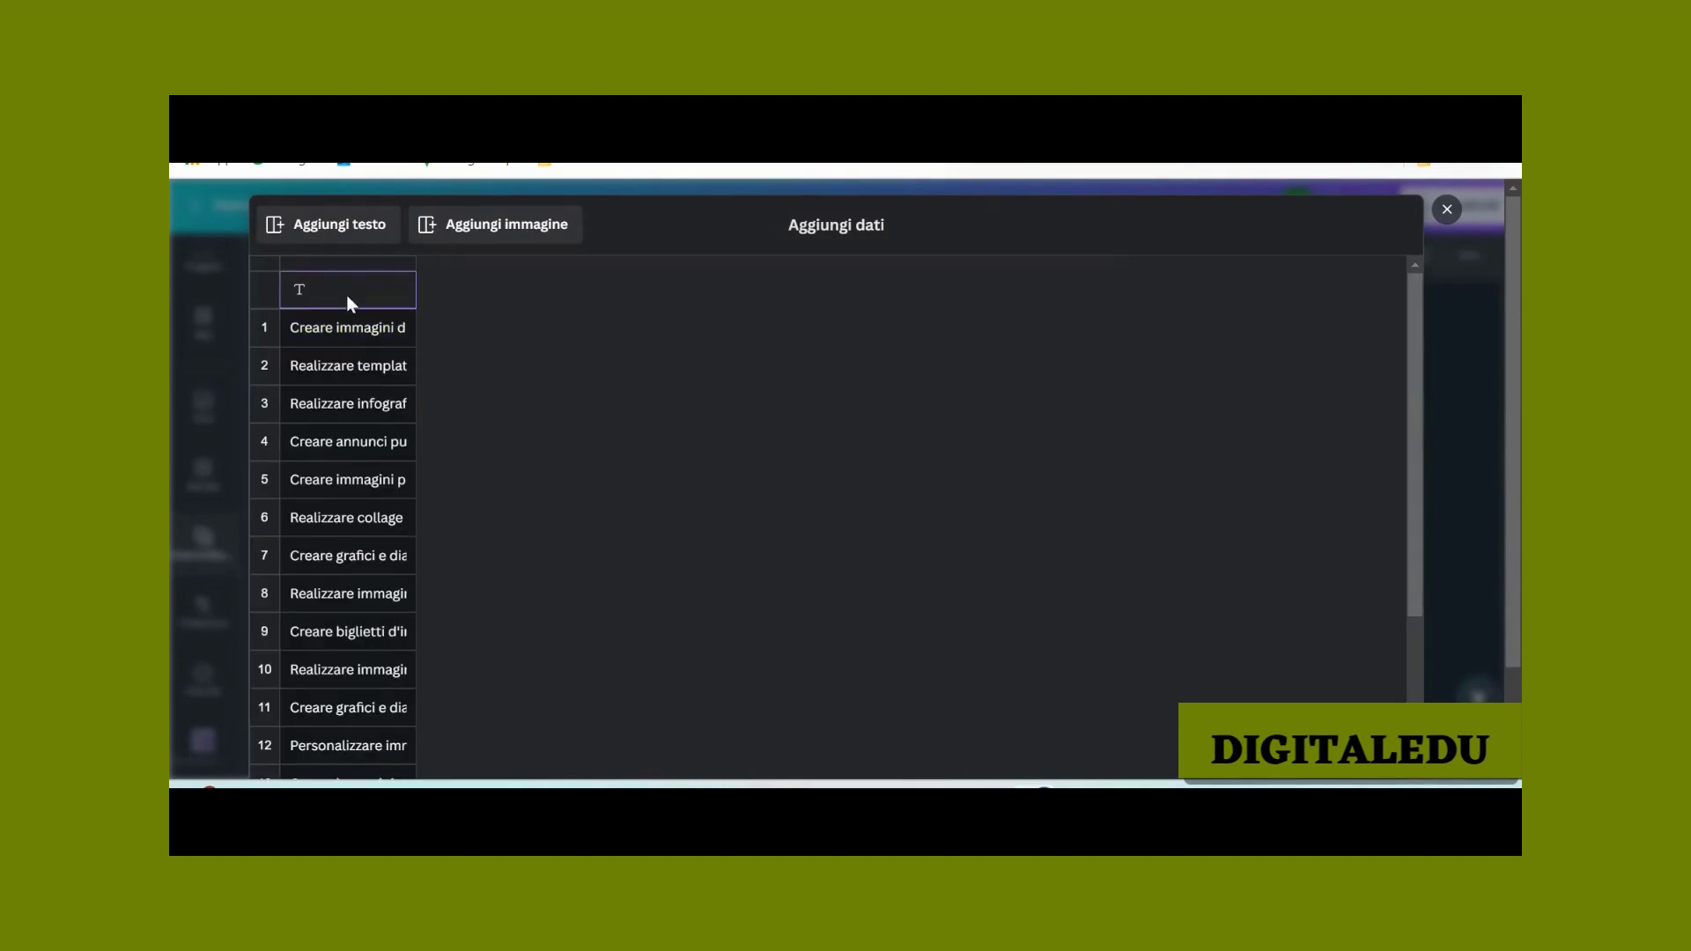
Step: Name the data column "20 idee", check that the table holds all the pasted ideas, and finish entering the data
text(20 idee)
scroll(1389, 626, down, 3)
scroll(1381, 652, down, 2)
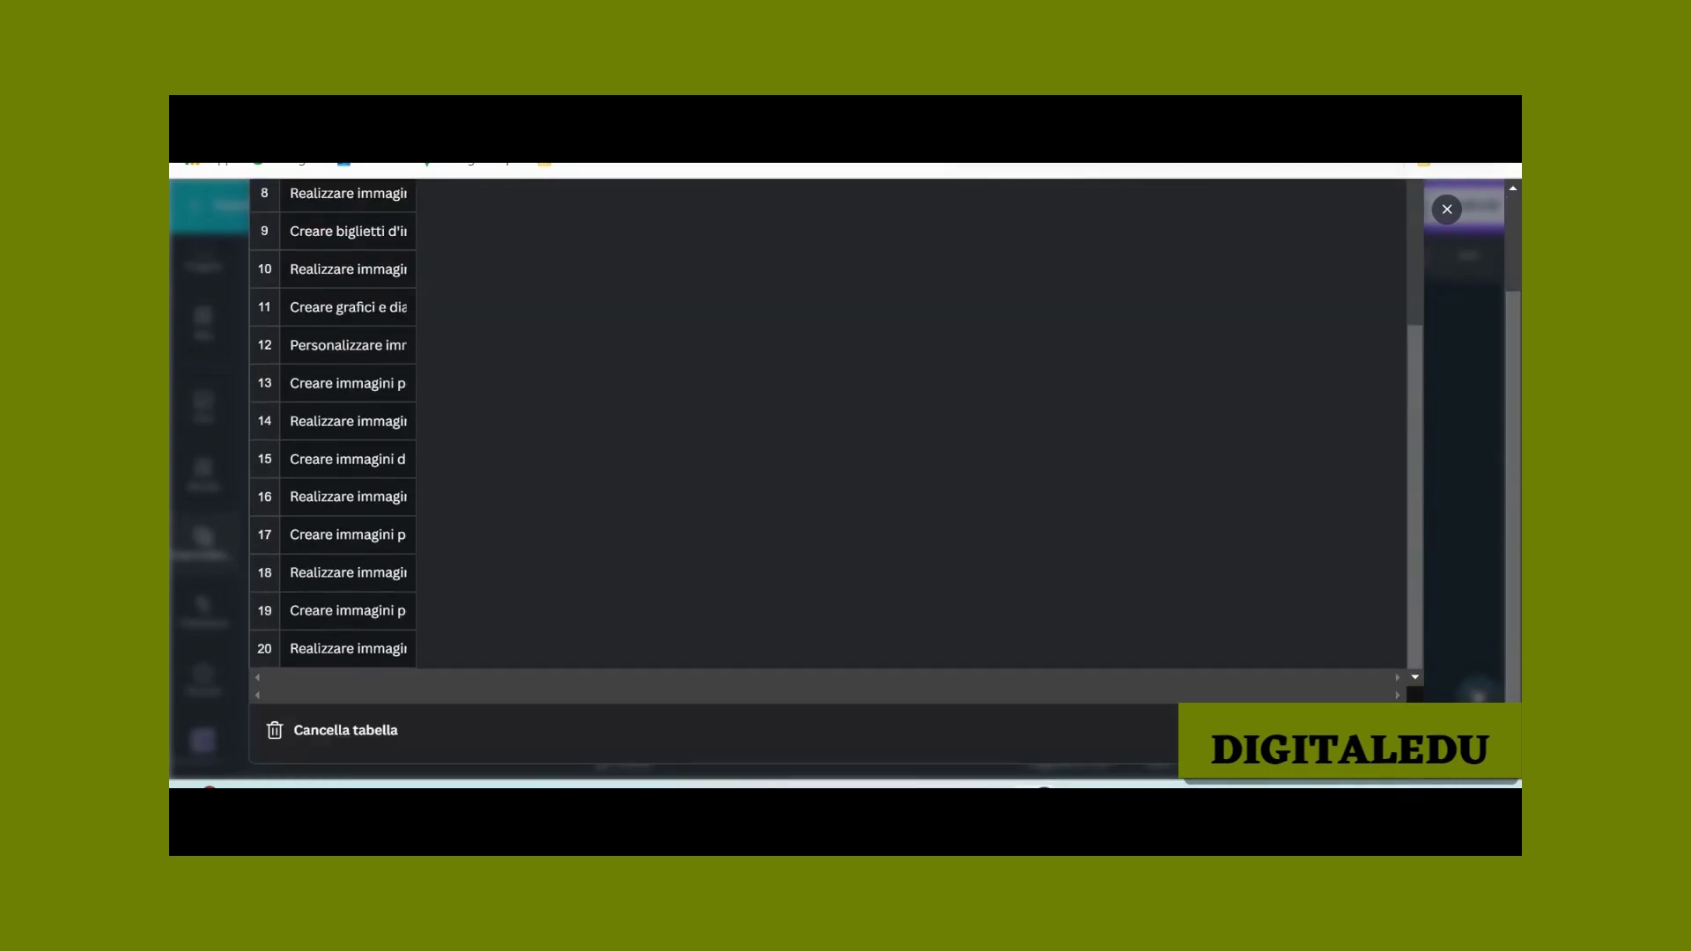
key(Escape)
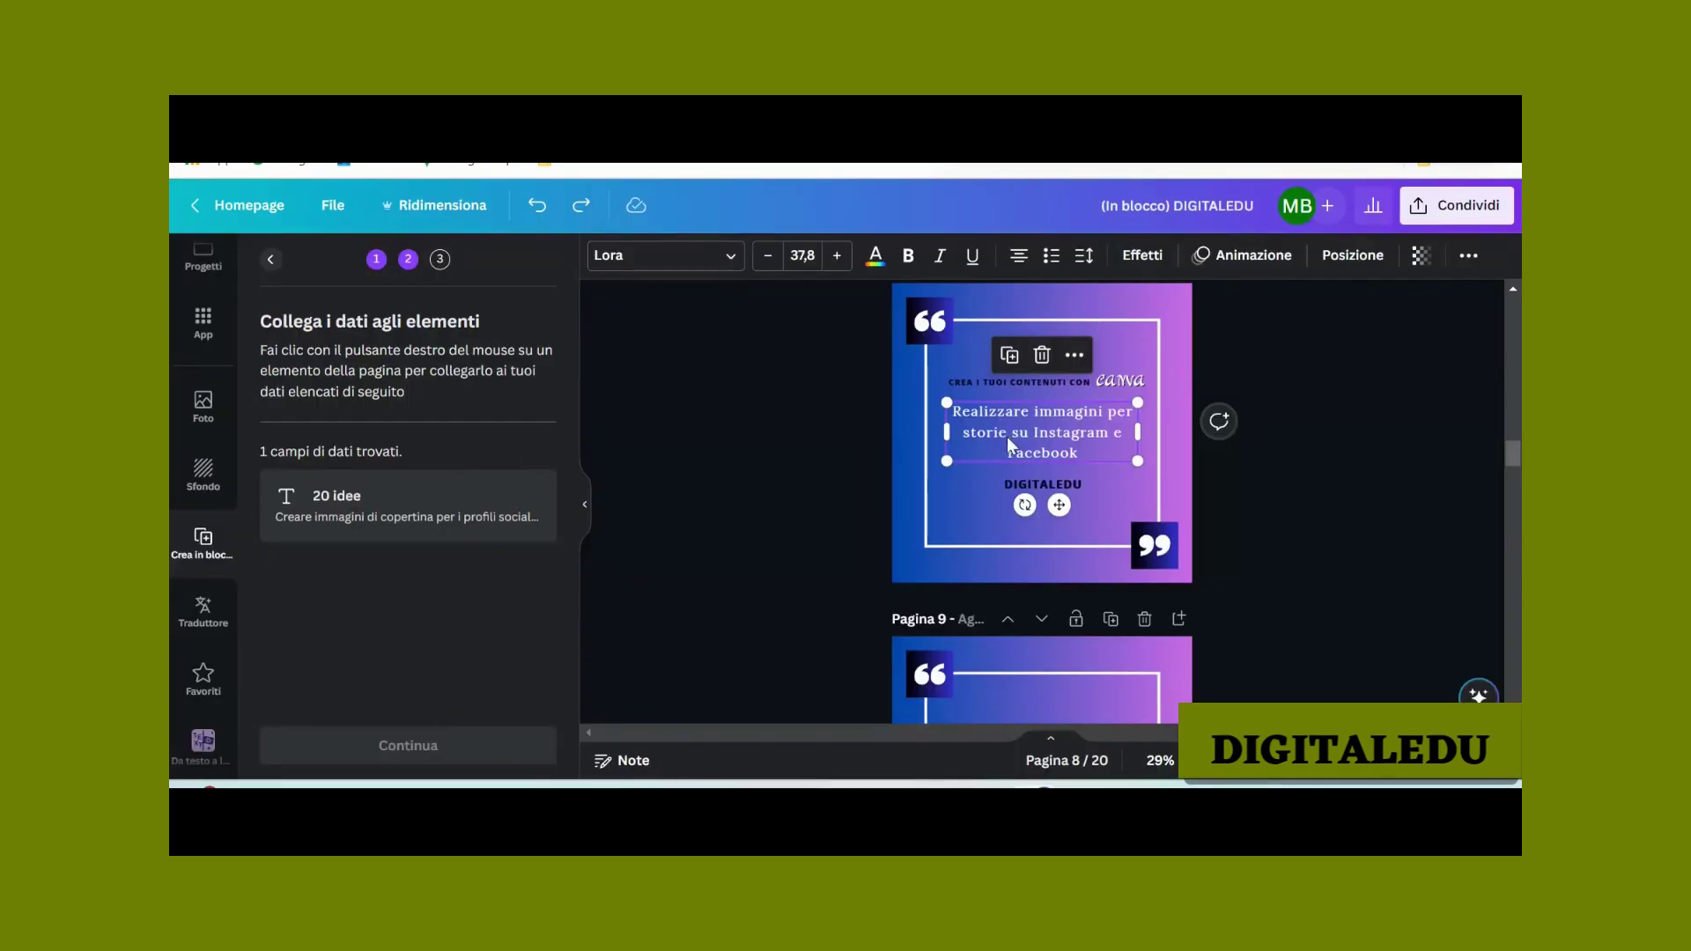
Step: Connect the idea text on page 8 to the "20 idee" data field and continue to applying the data
click(1073, 357)
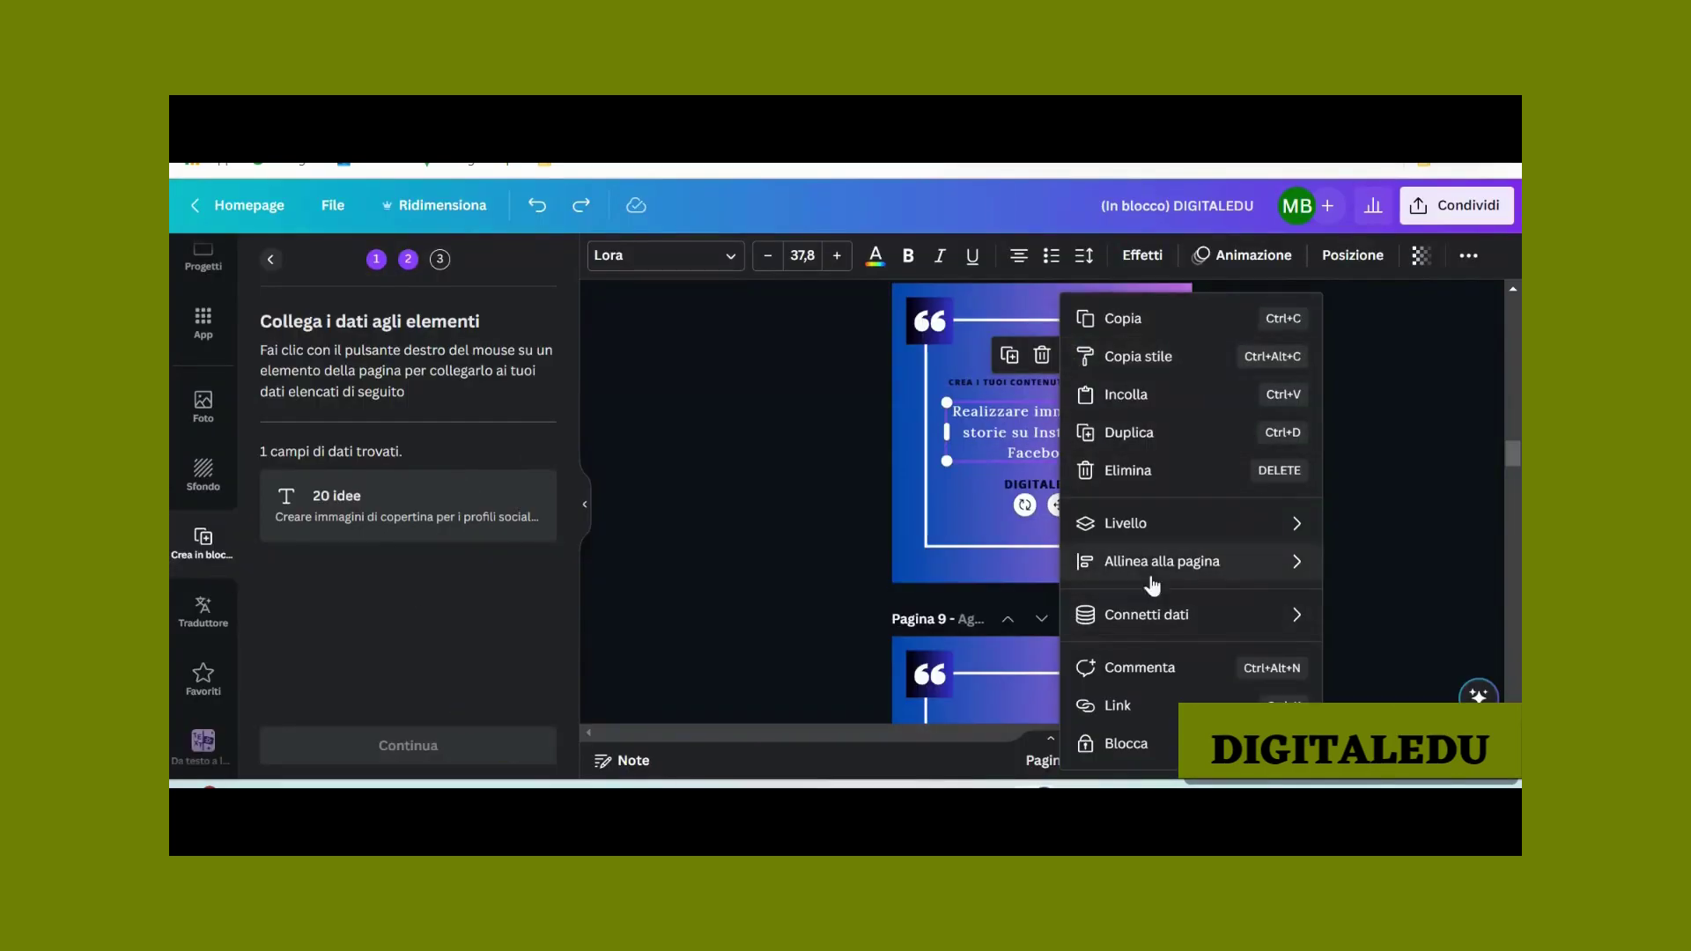
mouse_move(1165, 627)
click(1390, 622)
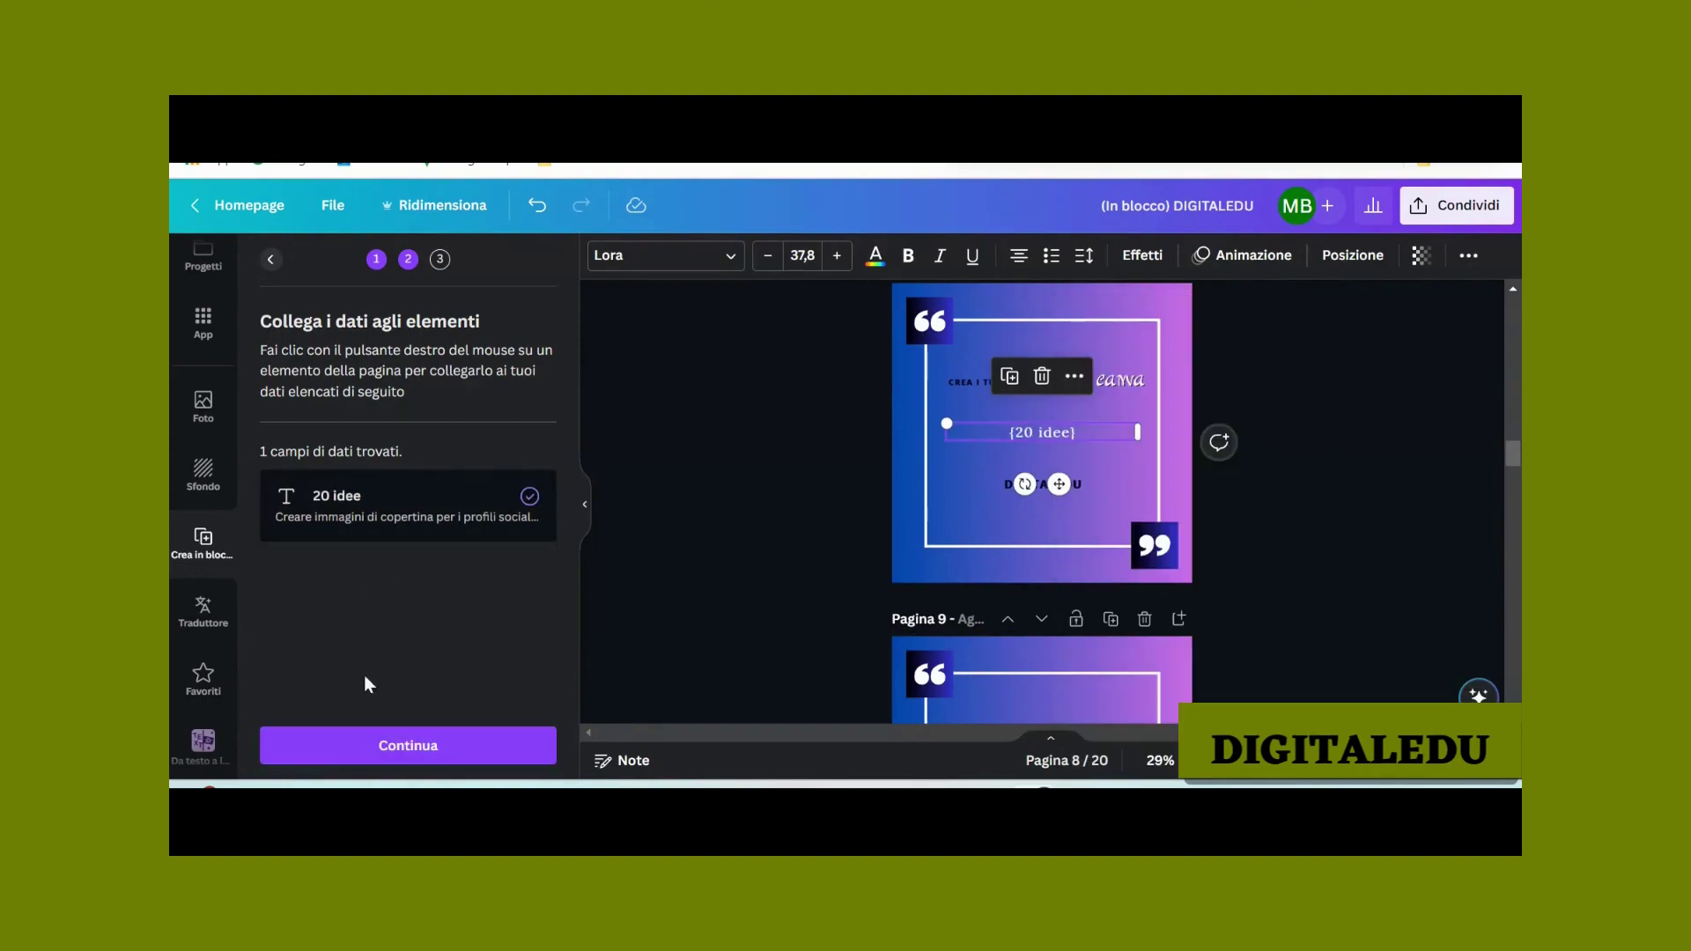
click(408, 745)
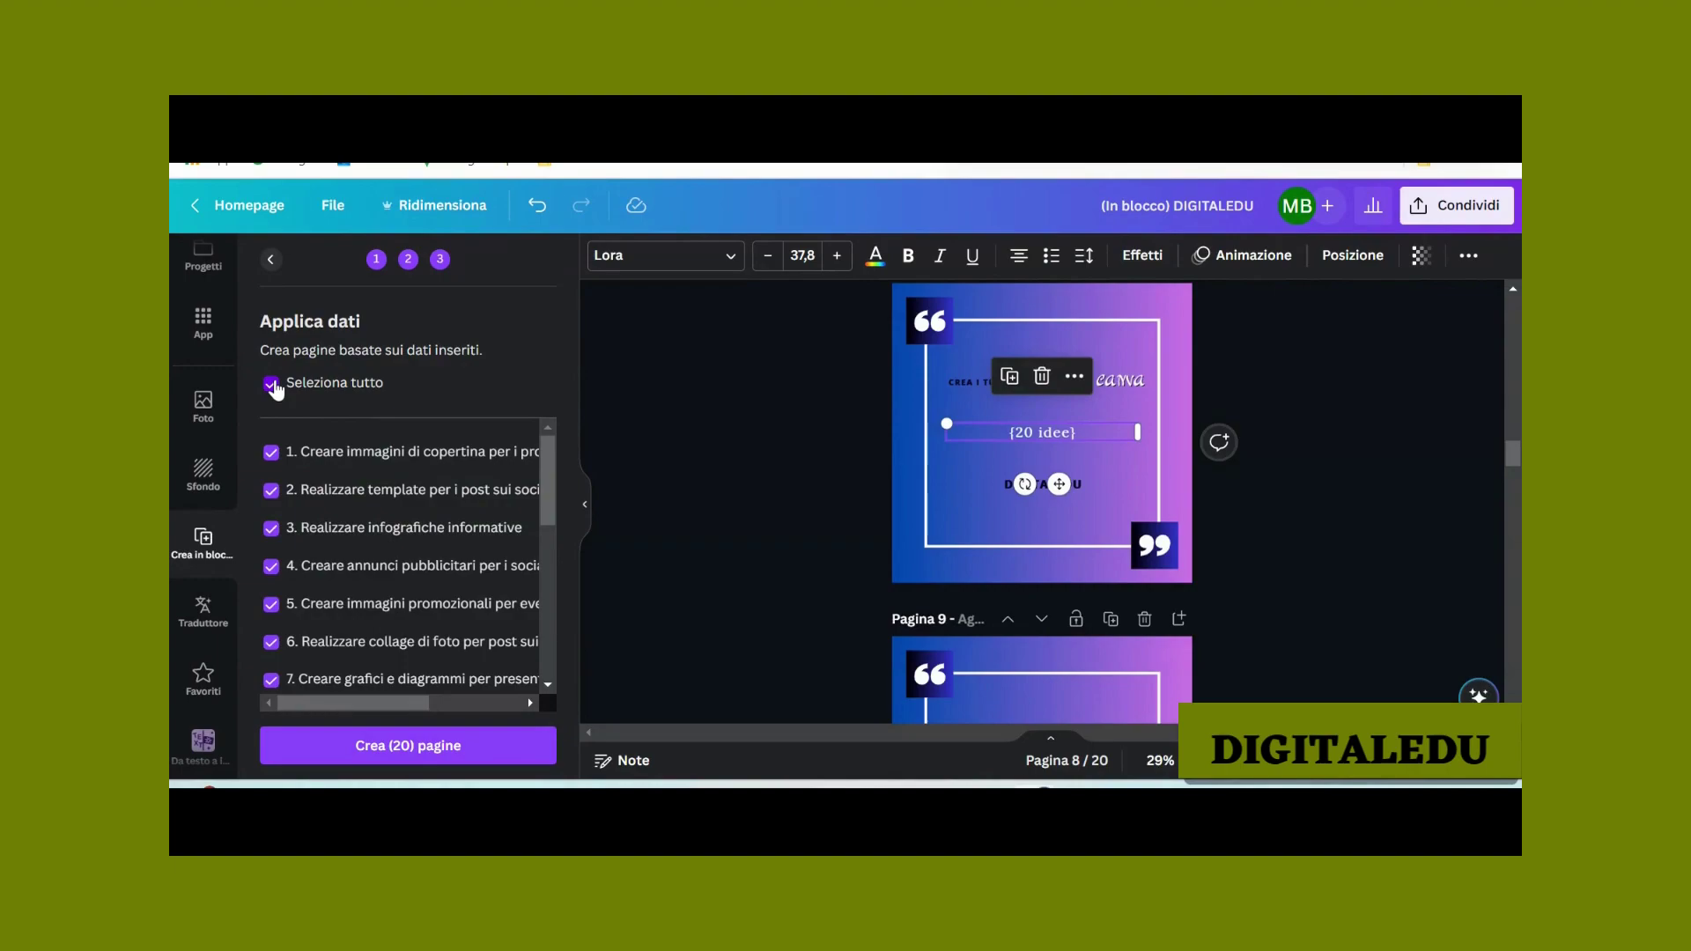
Step: Look through the list of ideas, deselect all entries, and select only the first two for page creation
scroll(335, 582, down, 5)
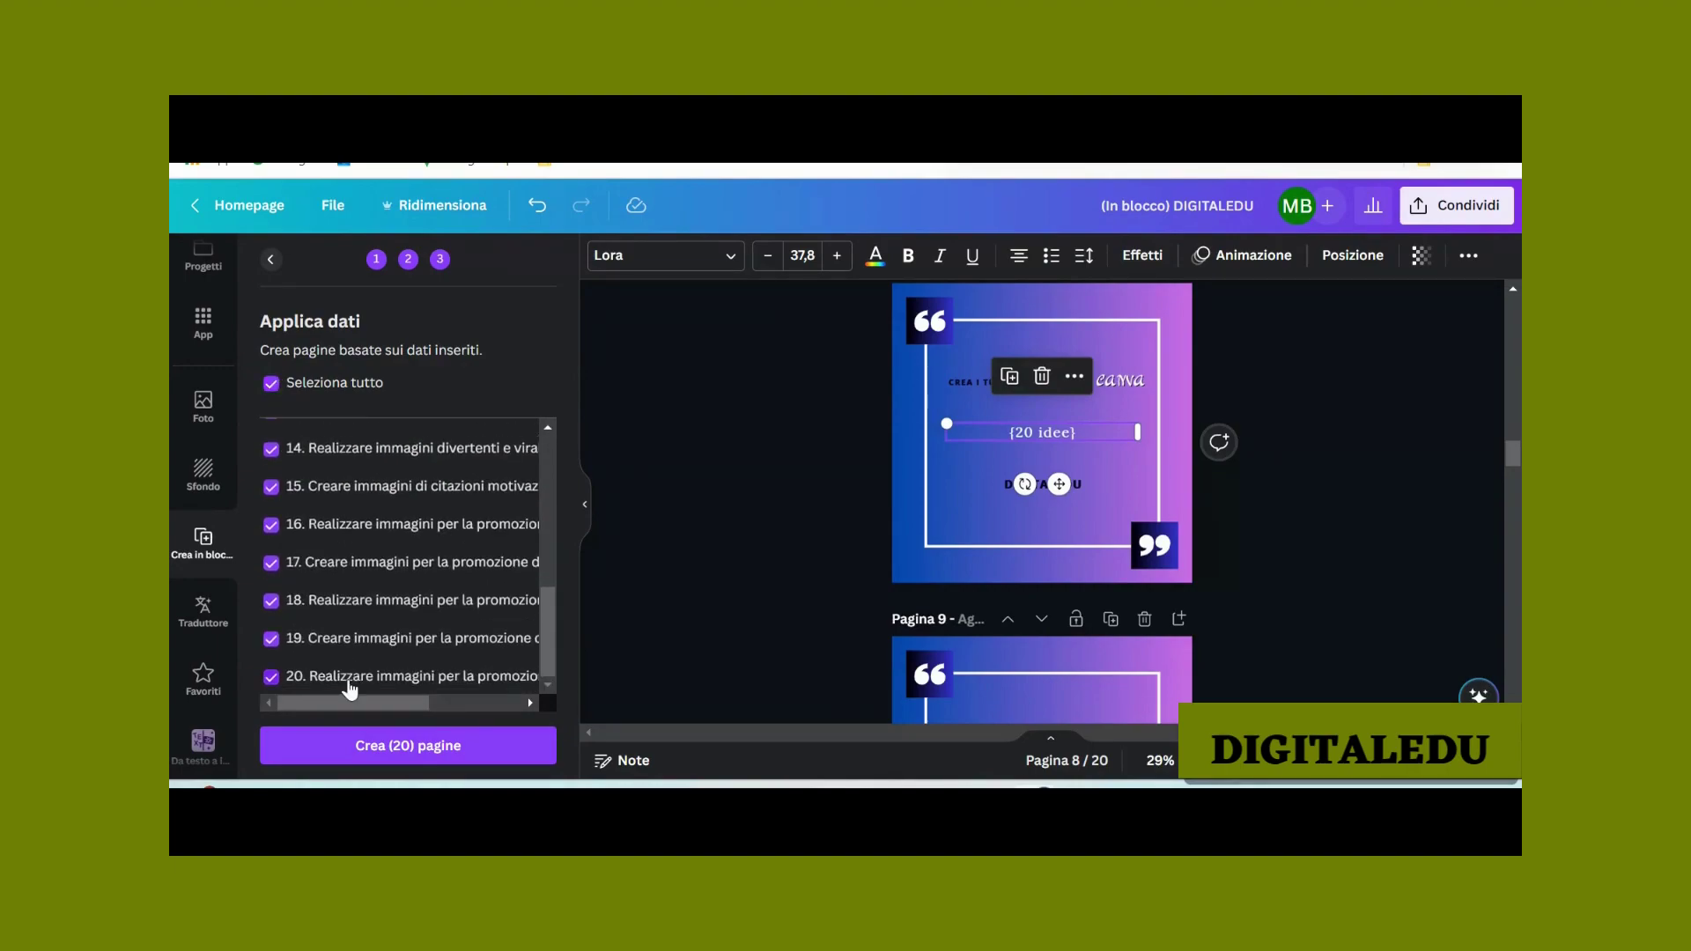
scroll(344, 617, up, 5)
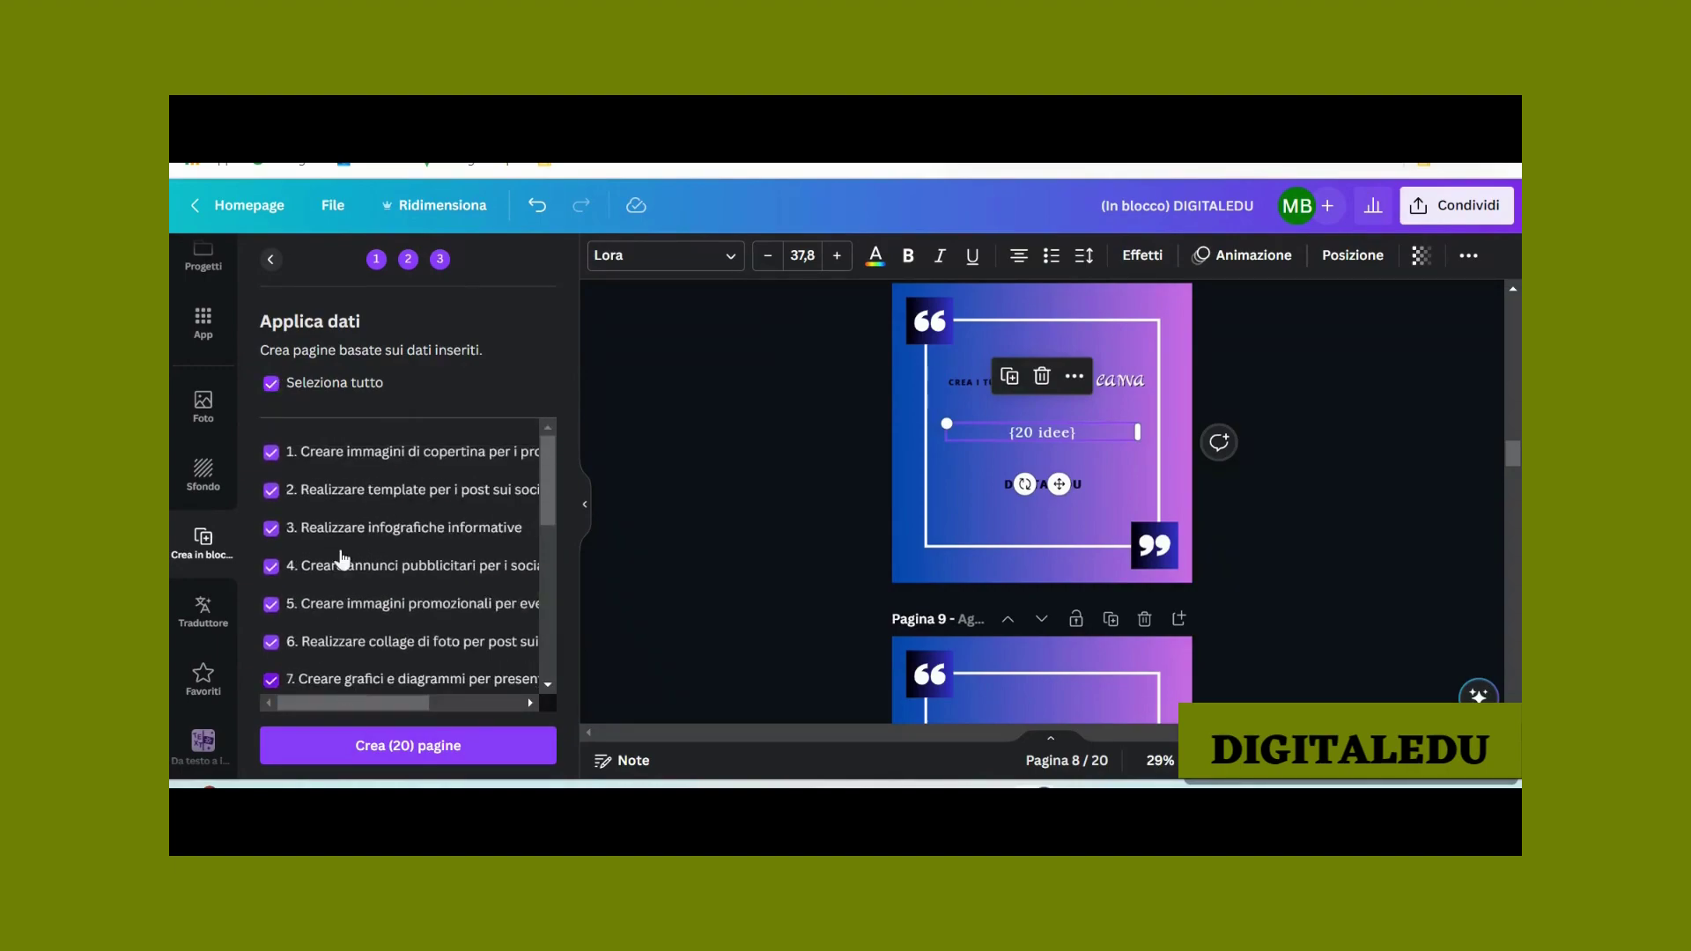
click(273, 388)
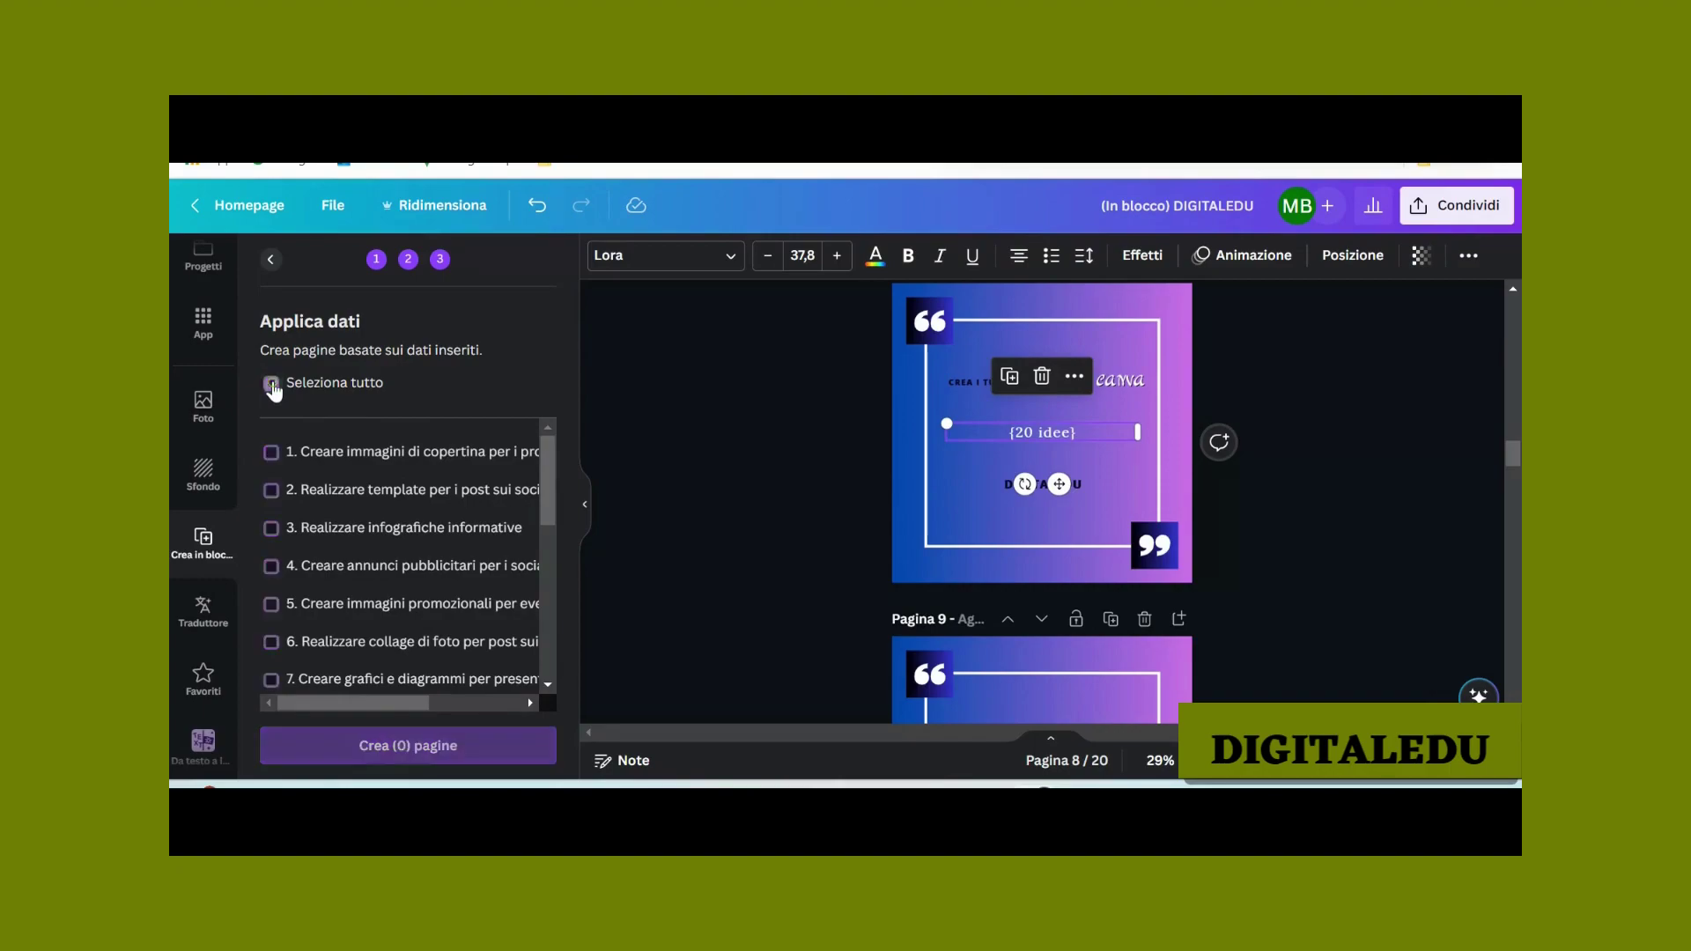
click(272, 453)
click(272, 491)
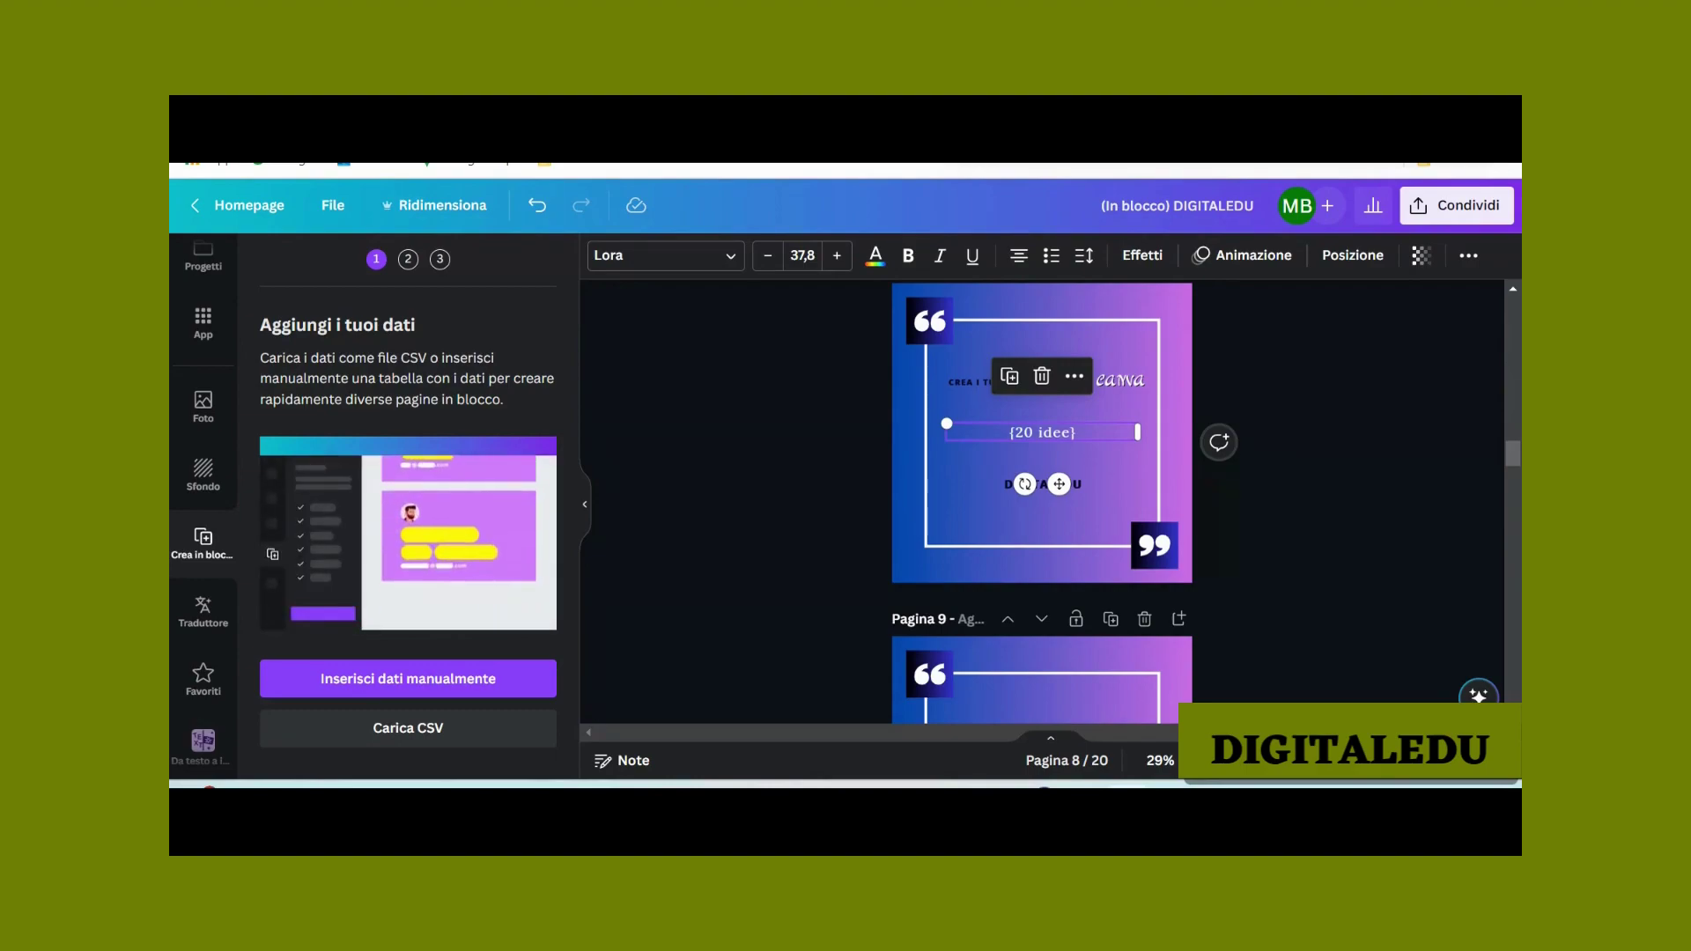
Step: Review the design's download options, including the list of pages to export, and close them
click(1435, 210)
scroll(1267, 646, down, 3)
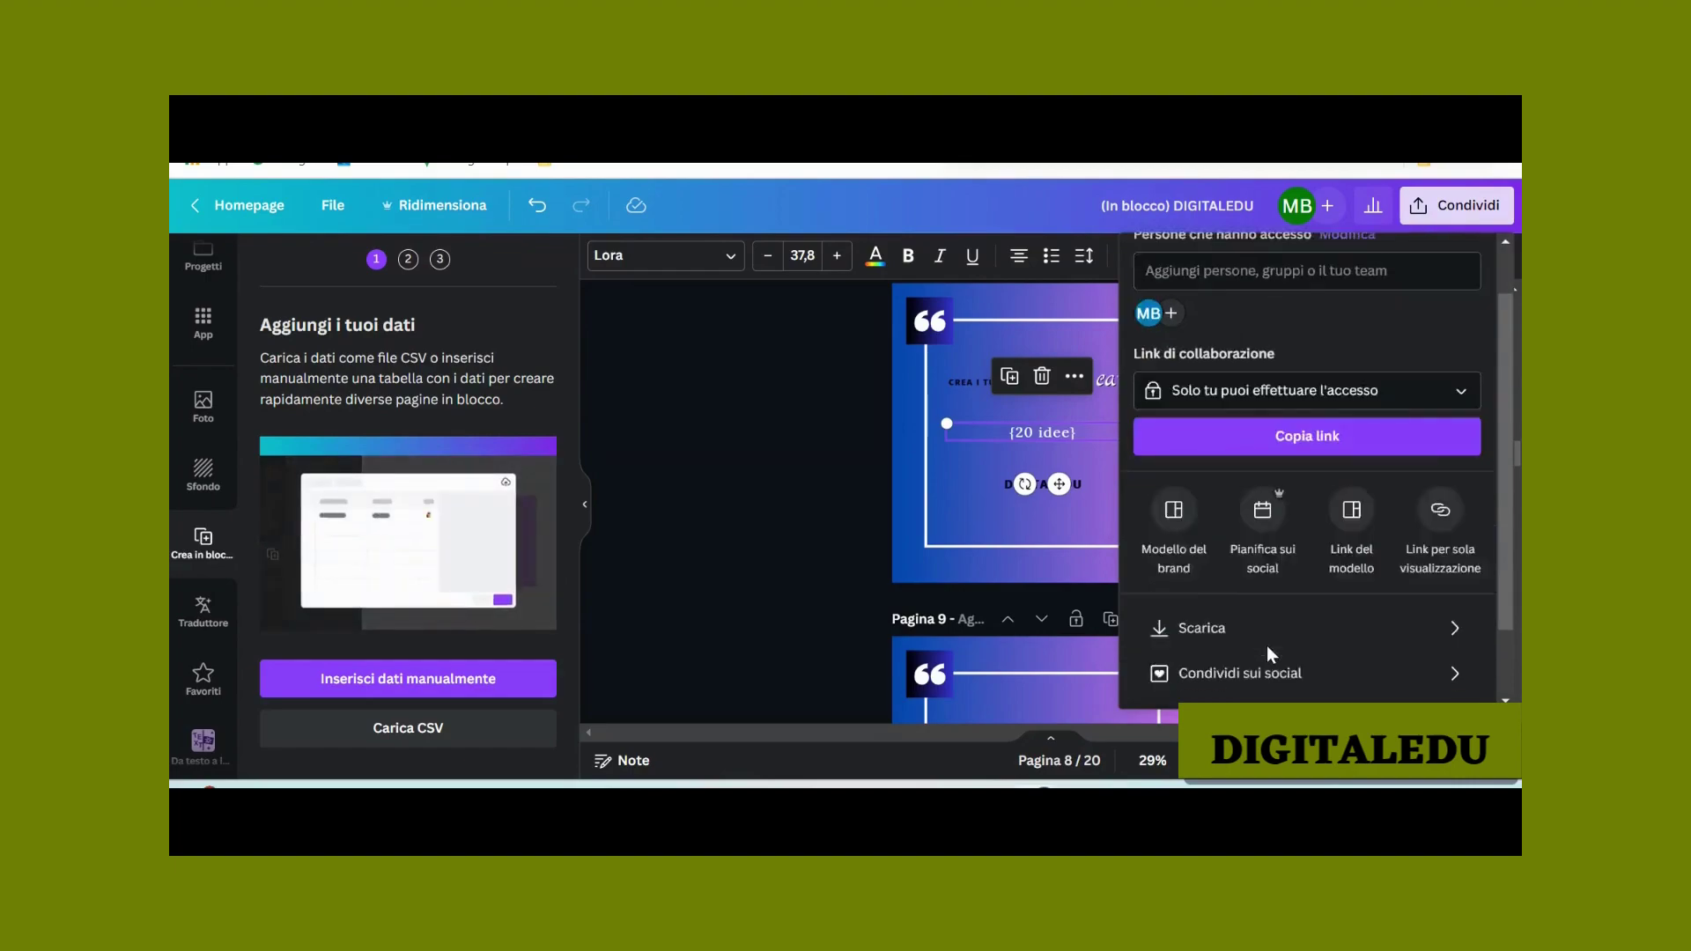
click(1400, 537)
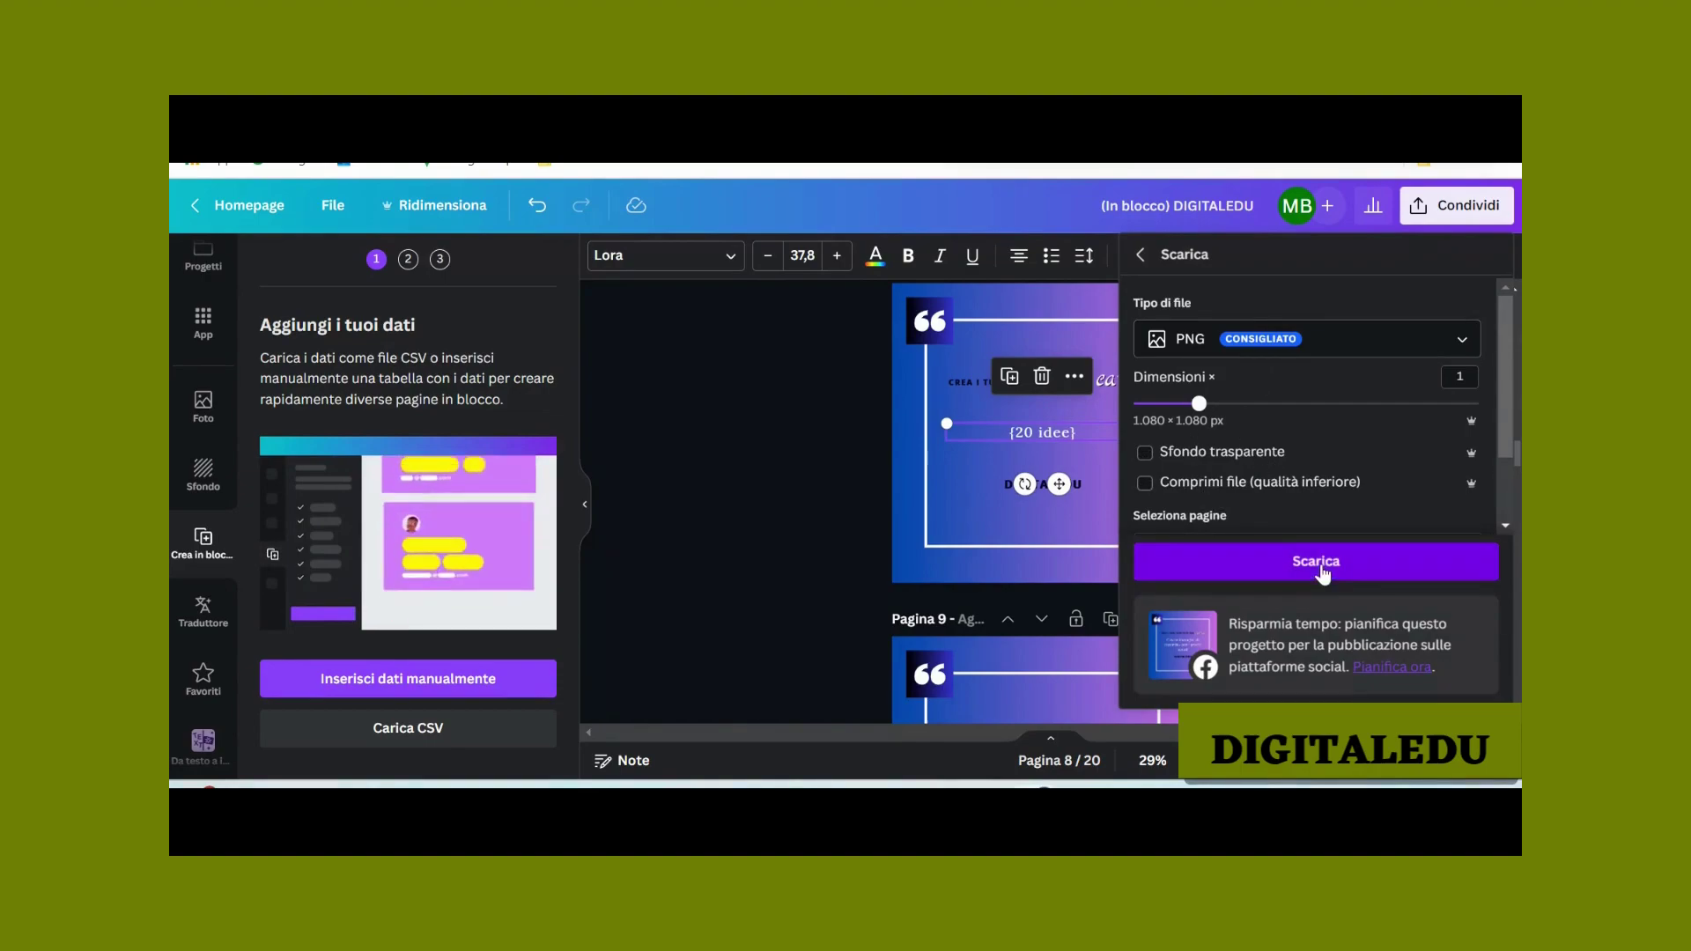
drag(1509, 441, 1504, 526)
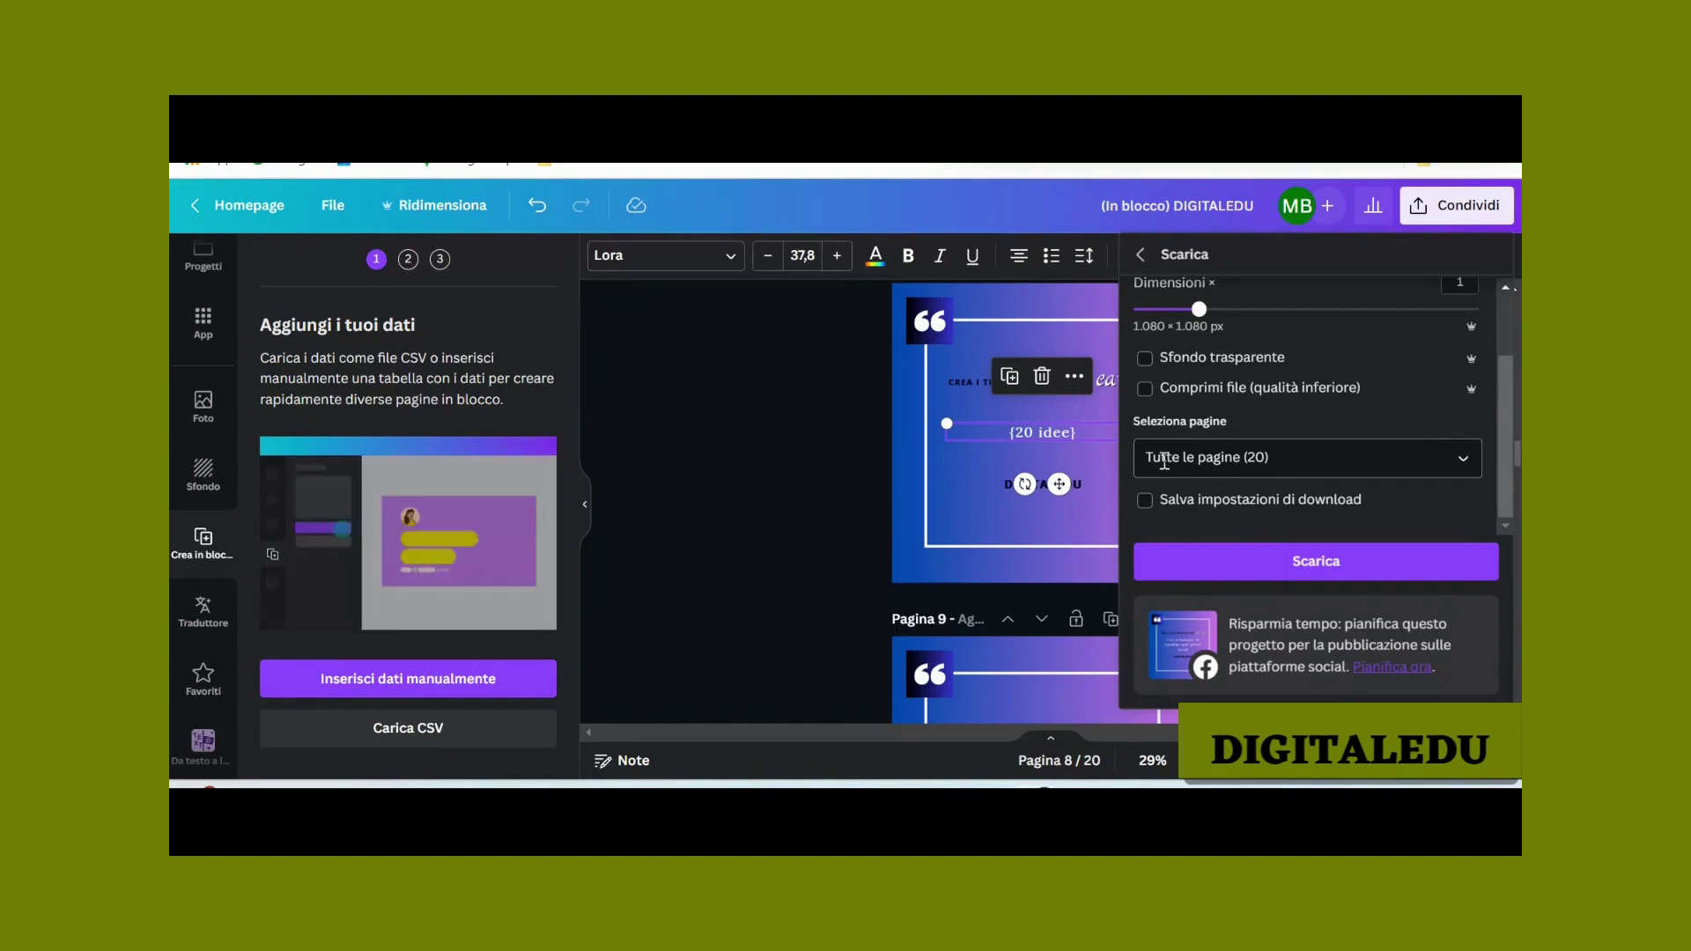
click(1459, 471)
scroll(1317, 333, down, 2)
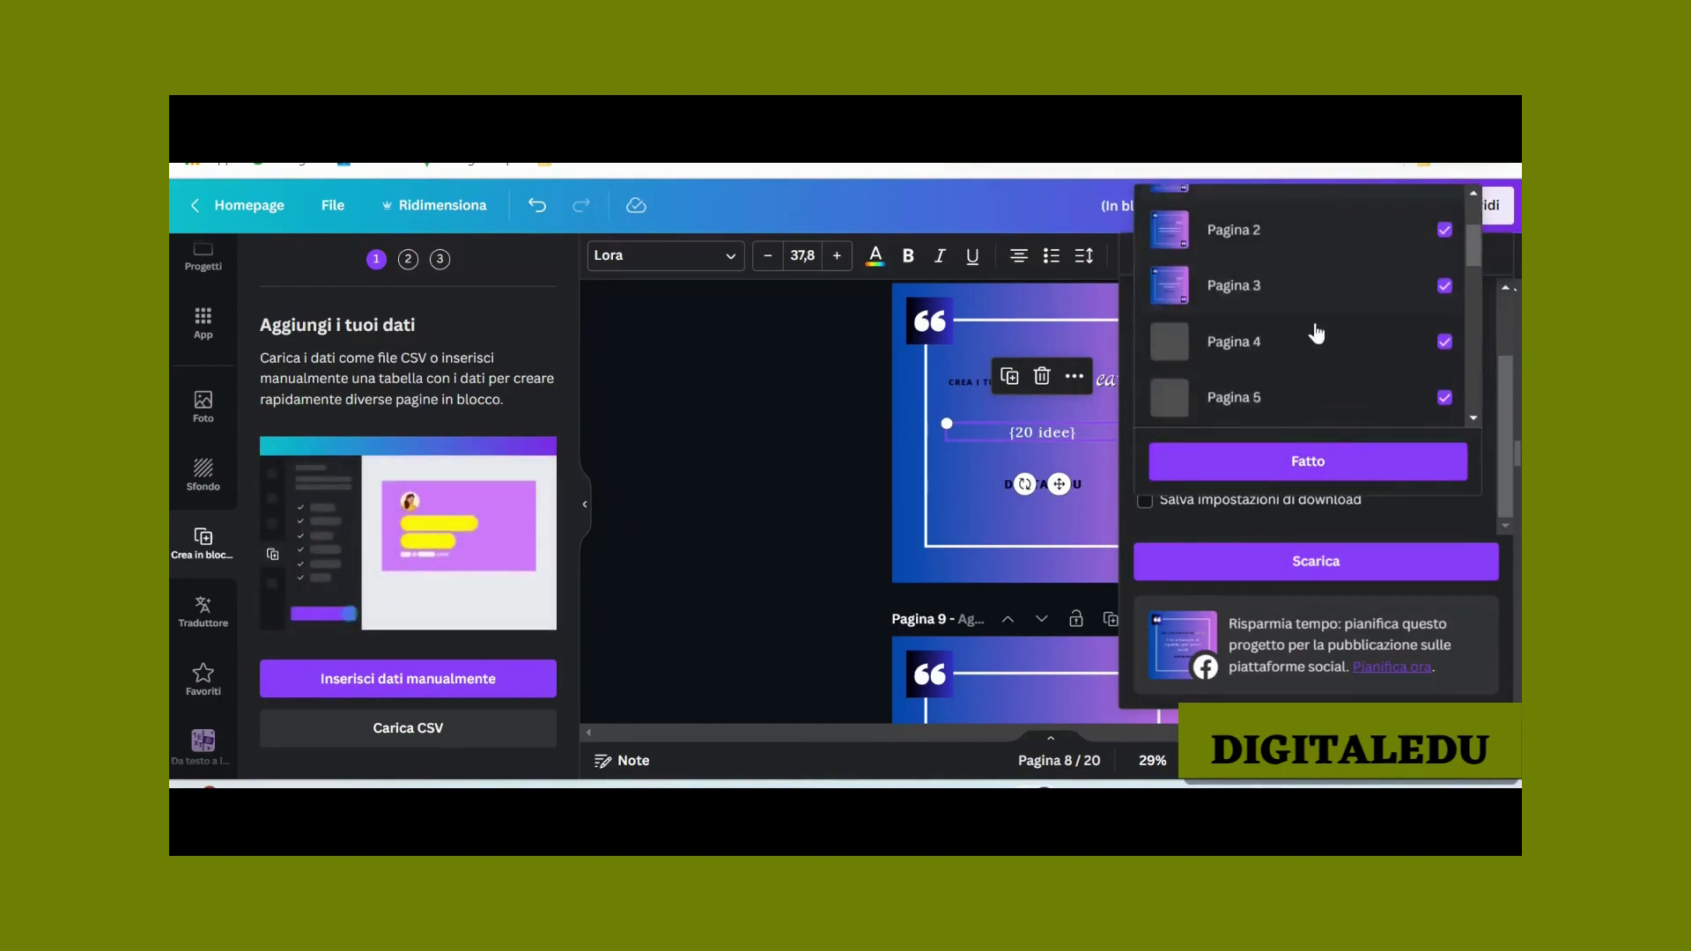
scroll(1319, 361, up, 3)
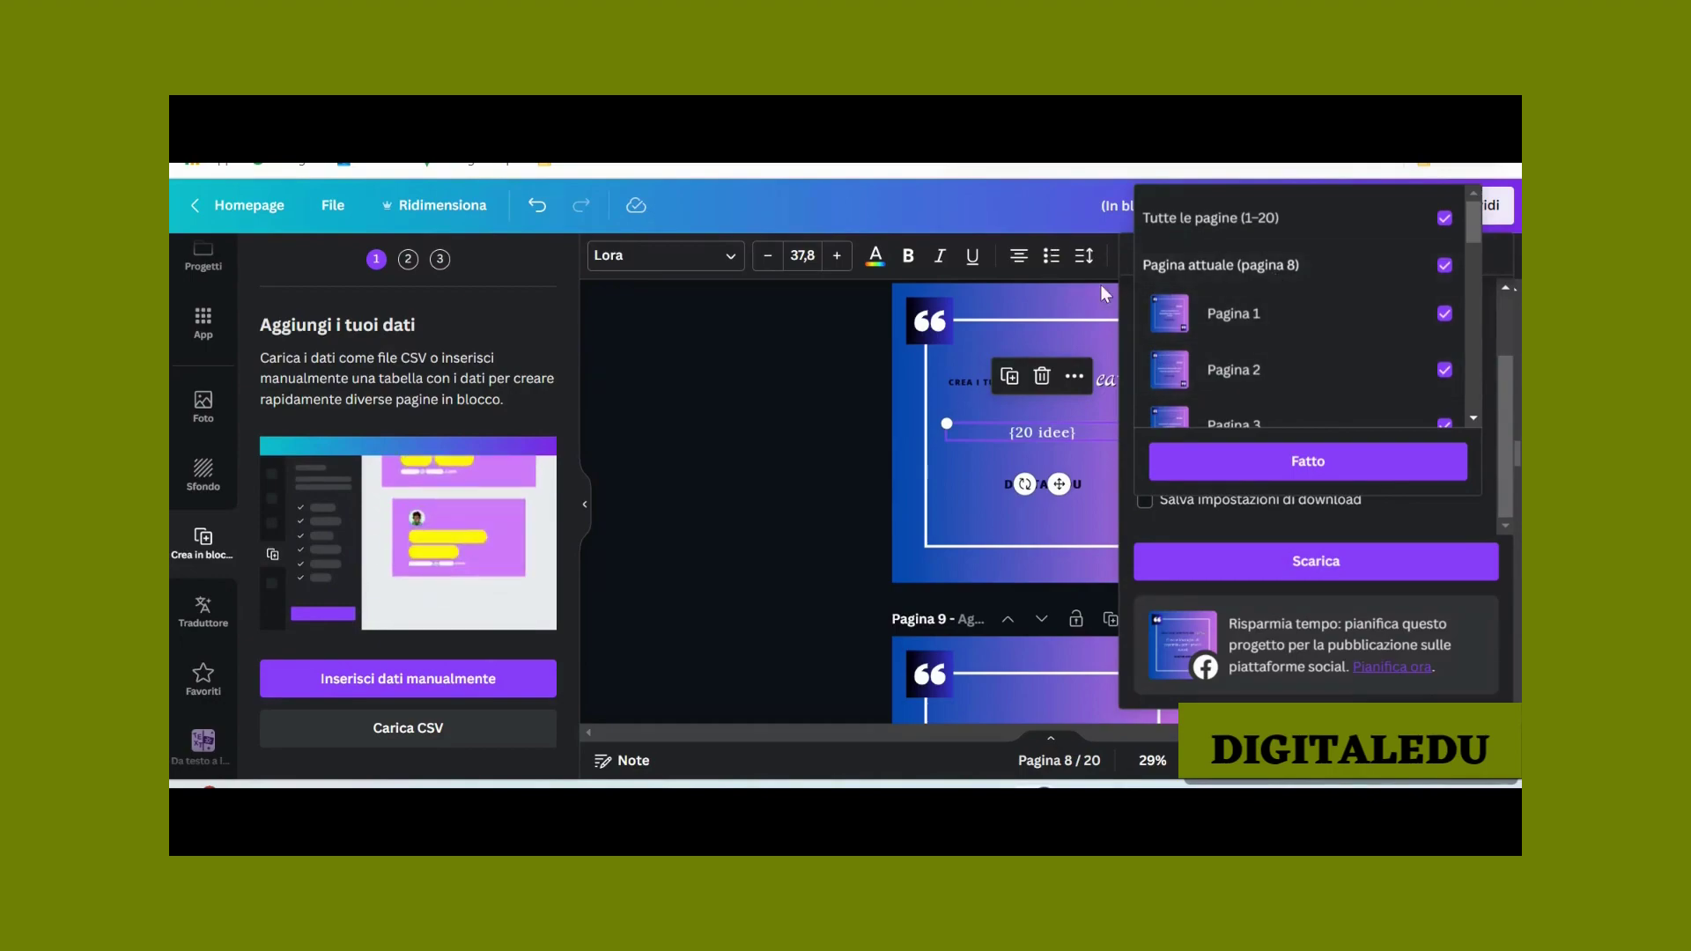
click(817, 341)
click(828, 361)
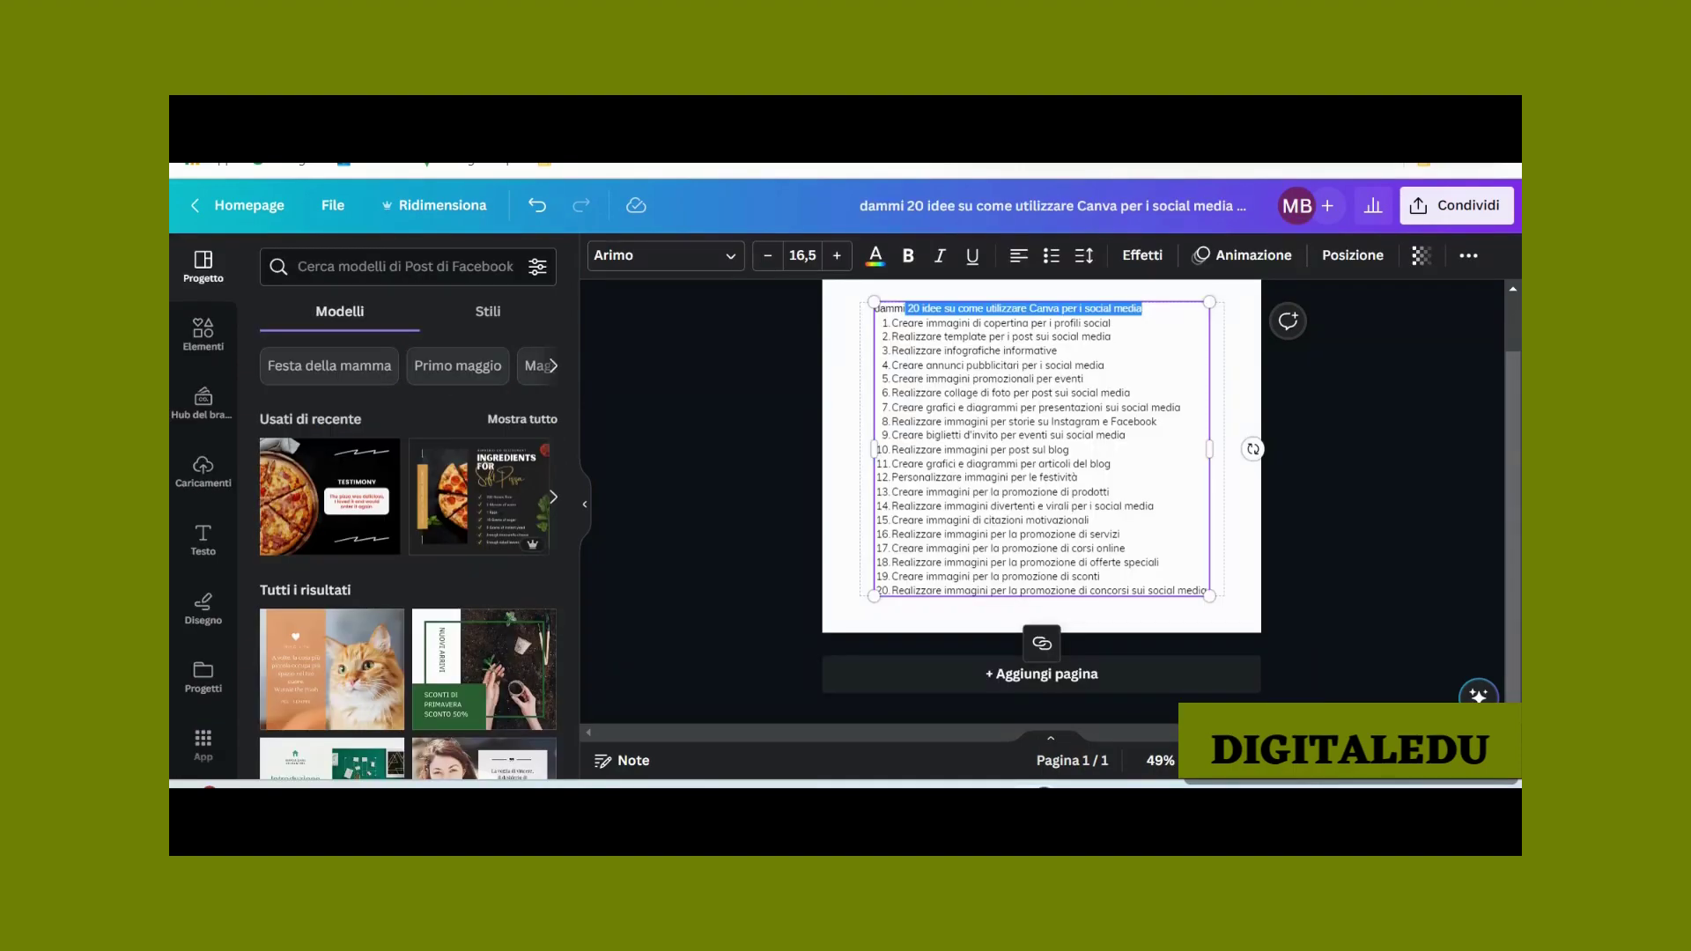
Step: In the ideas document, replace the list page with a new blank page and start Magic Write on it
click(1067, 678)
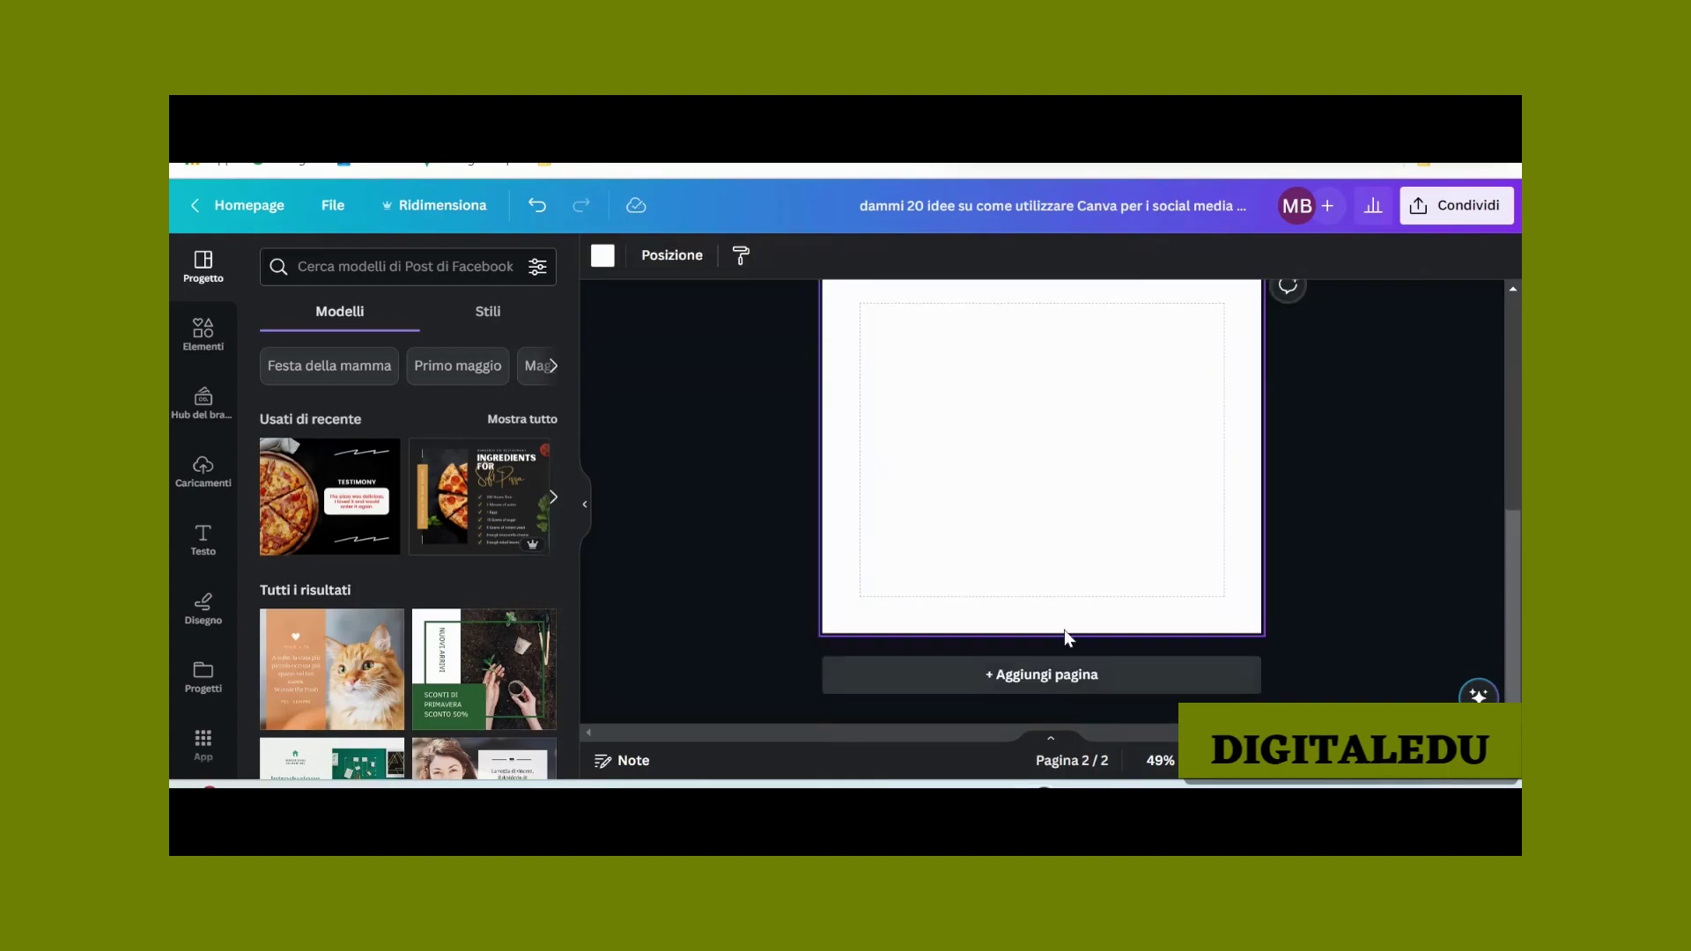
scroll(1067, 572, up, 5)
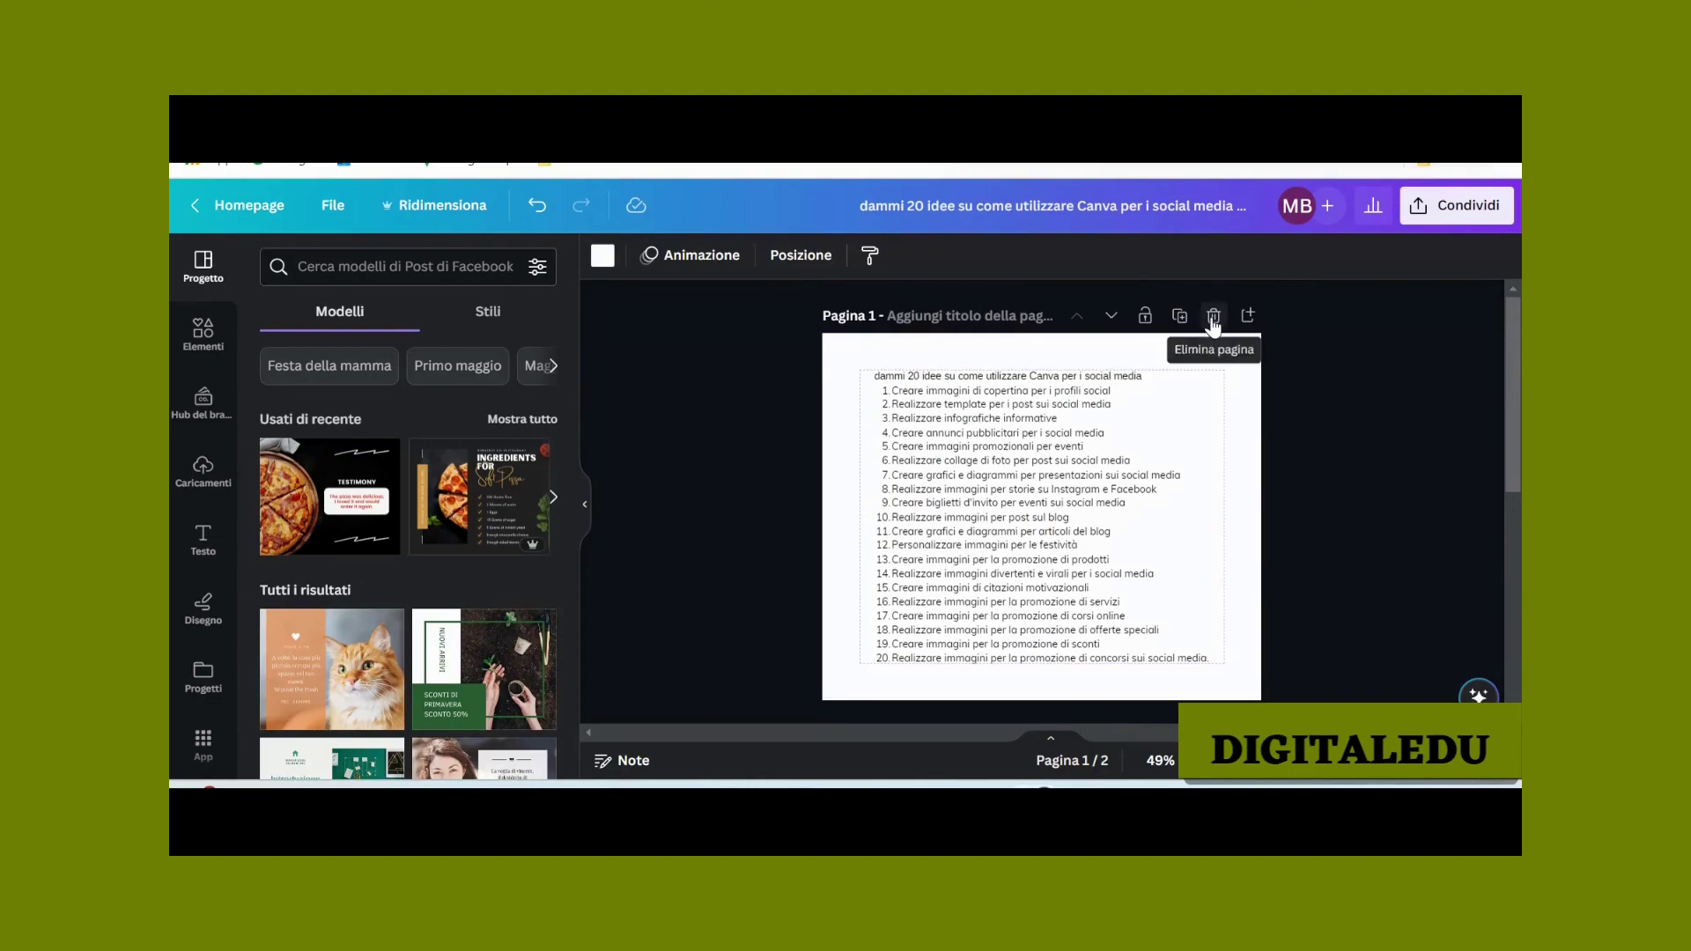
click(1213, 317)
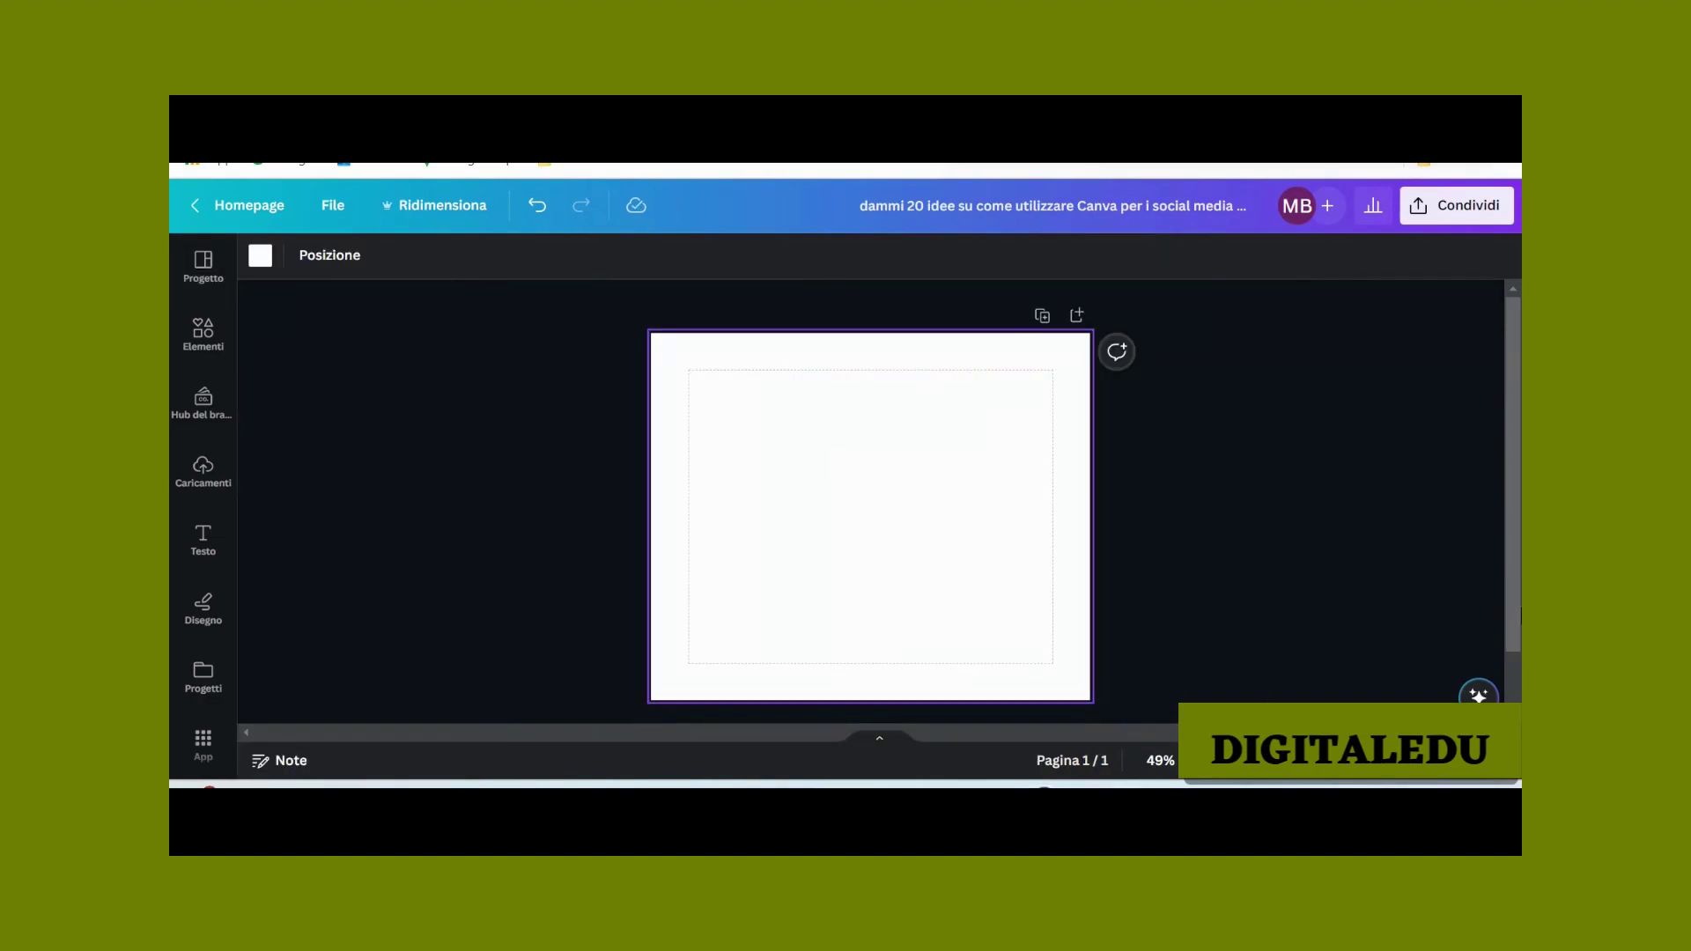
click(1478, 696)
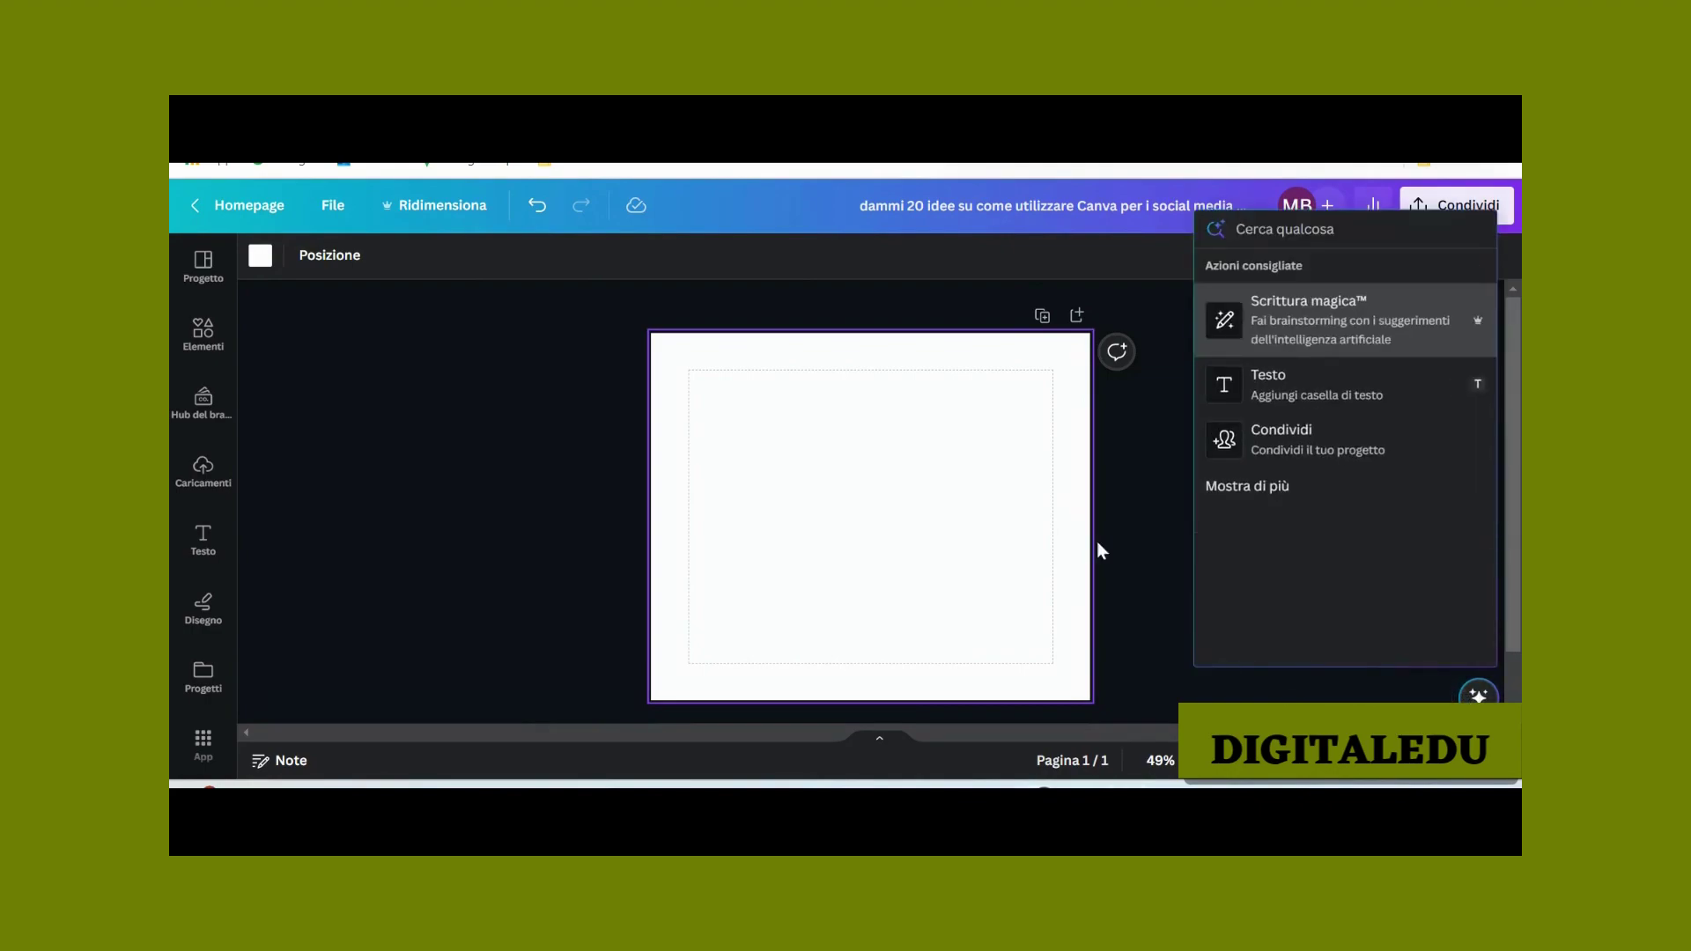
click(1292, 319)
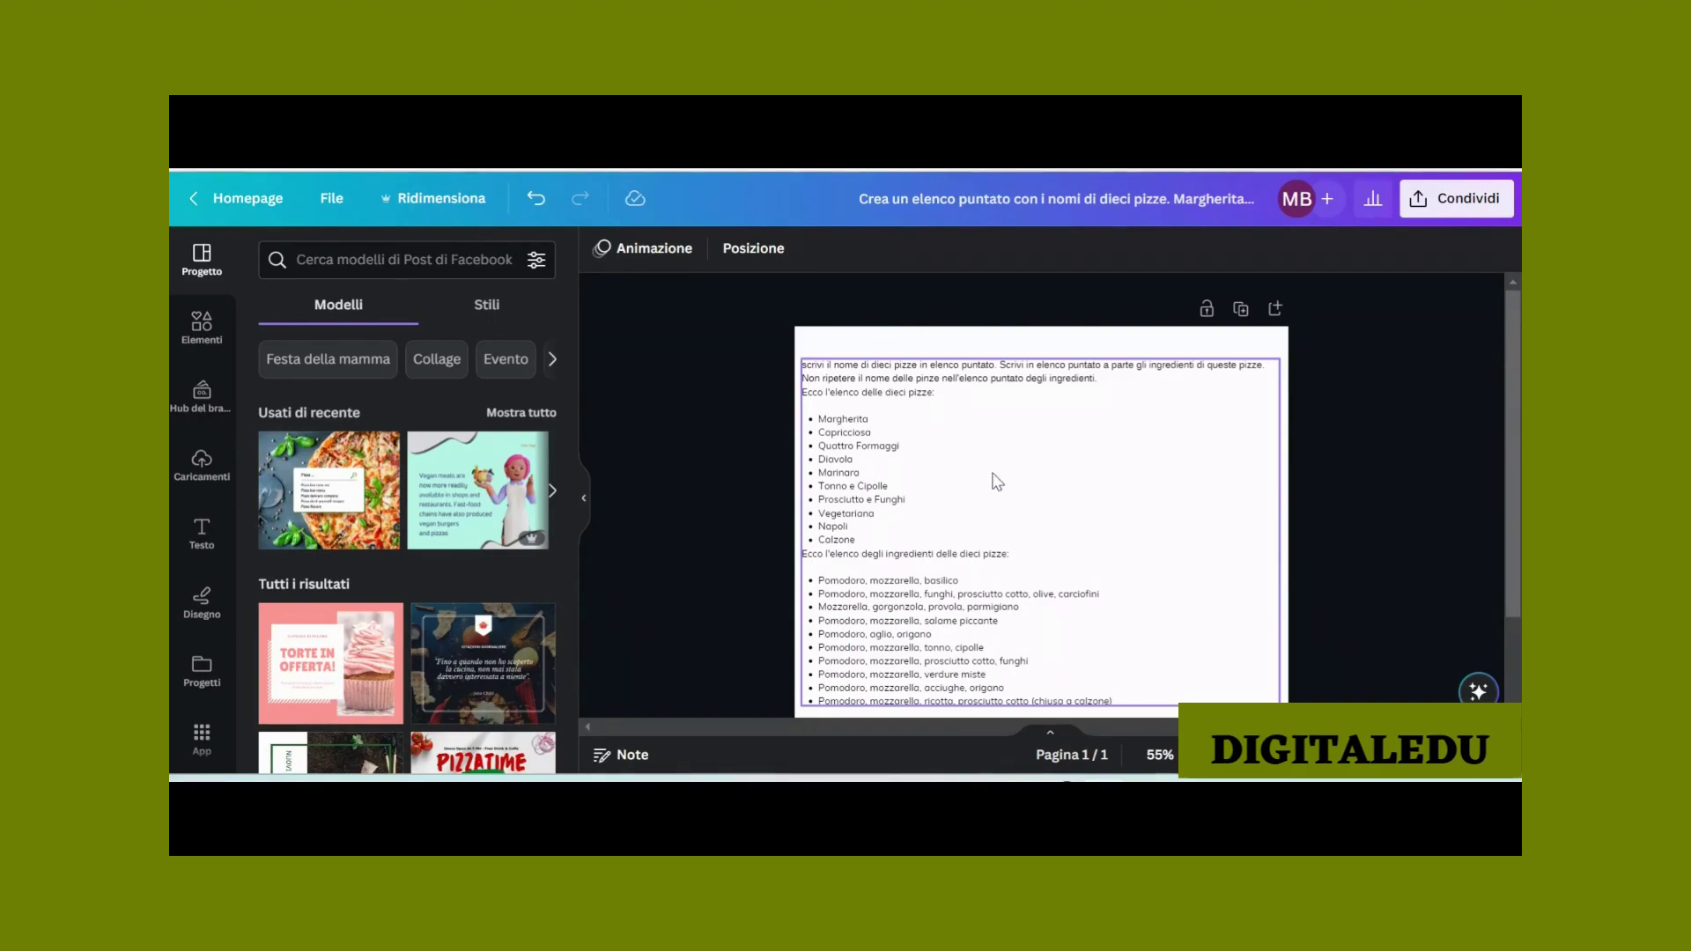
Step: Review the generated bullet lists of ten pizza names and their ingredients in the Facebook post design
scroll(997, 482, down, 2)
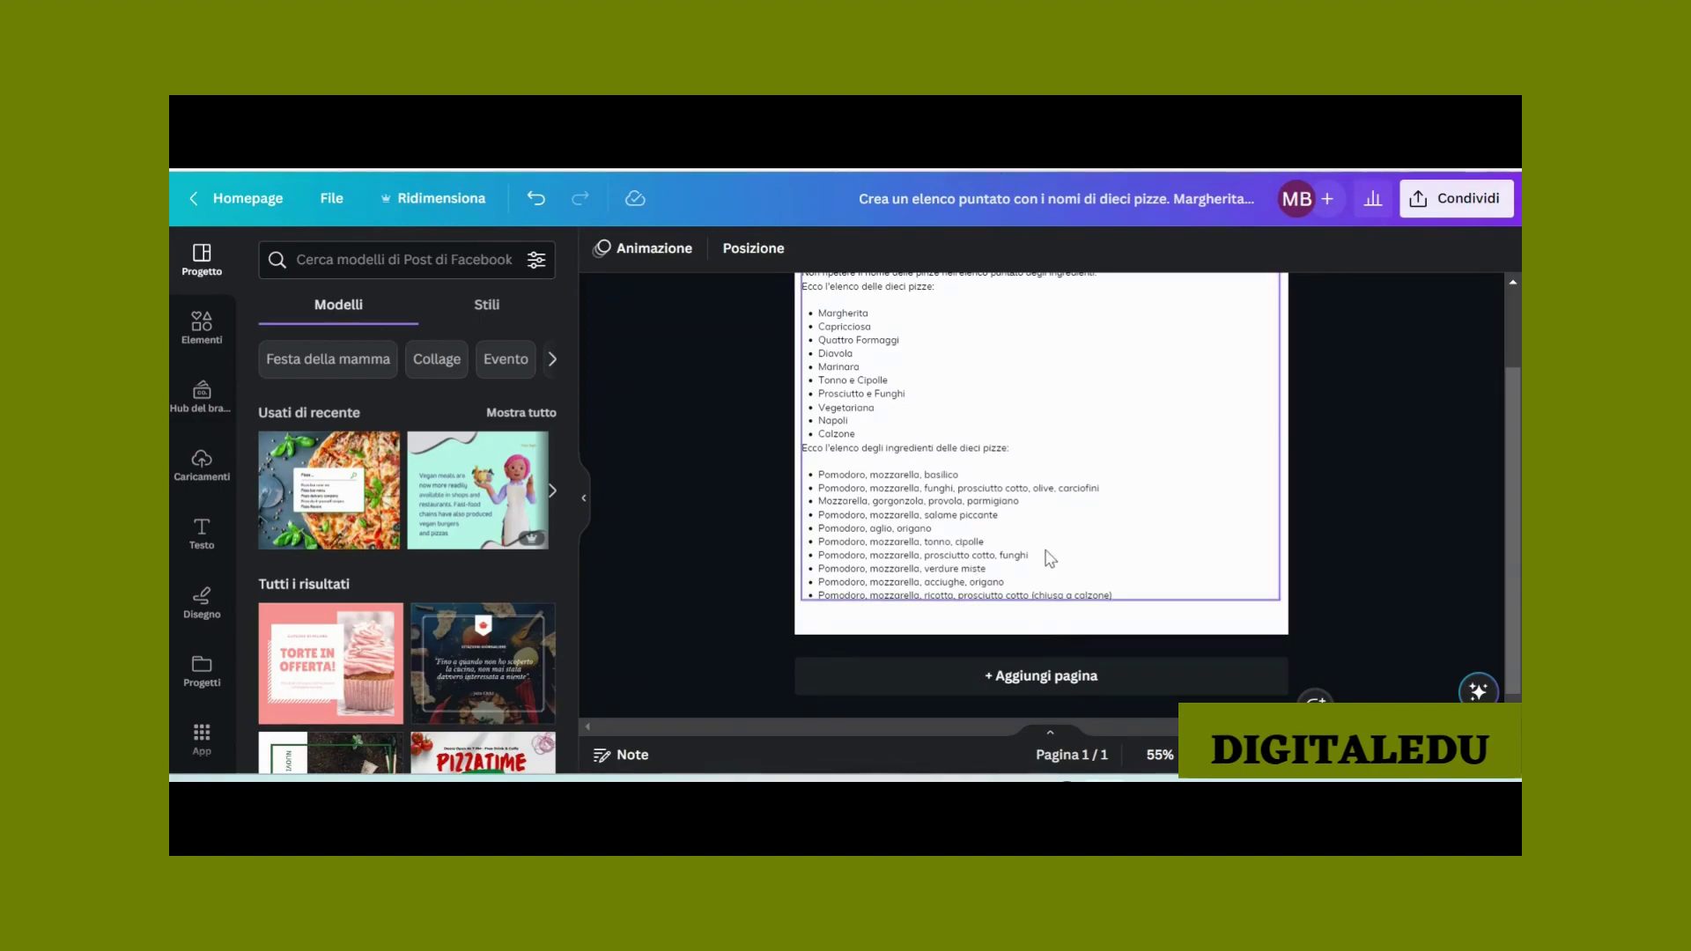
click(1129, 596)
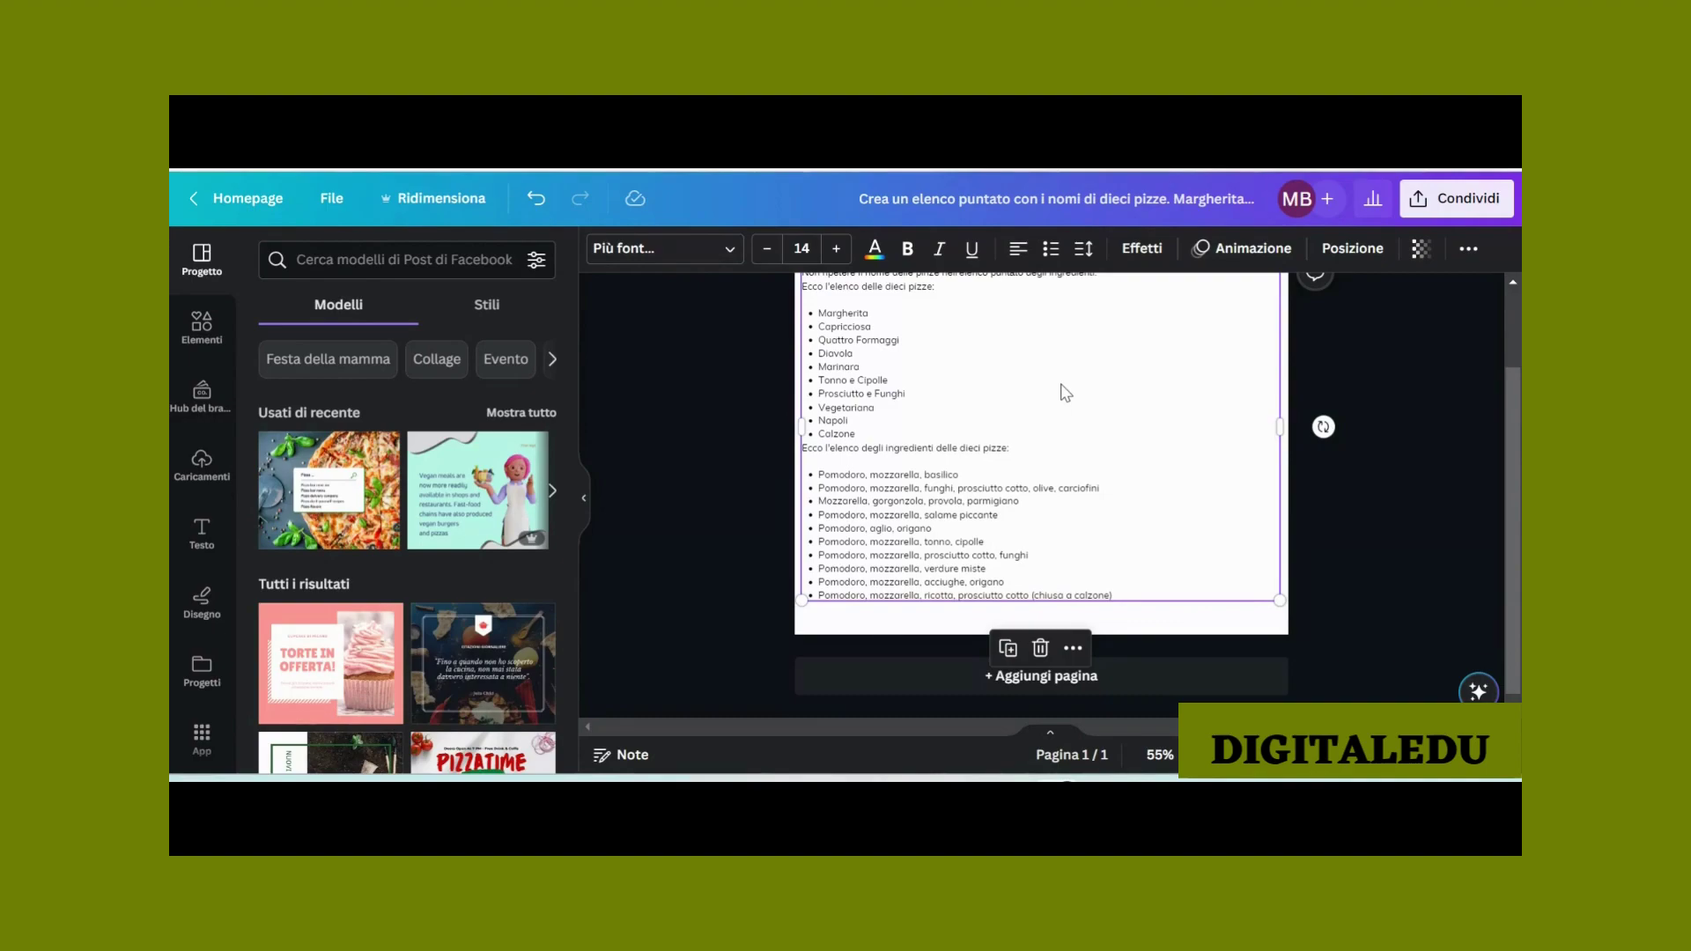
drag(1037, 354, 1081, 379)
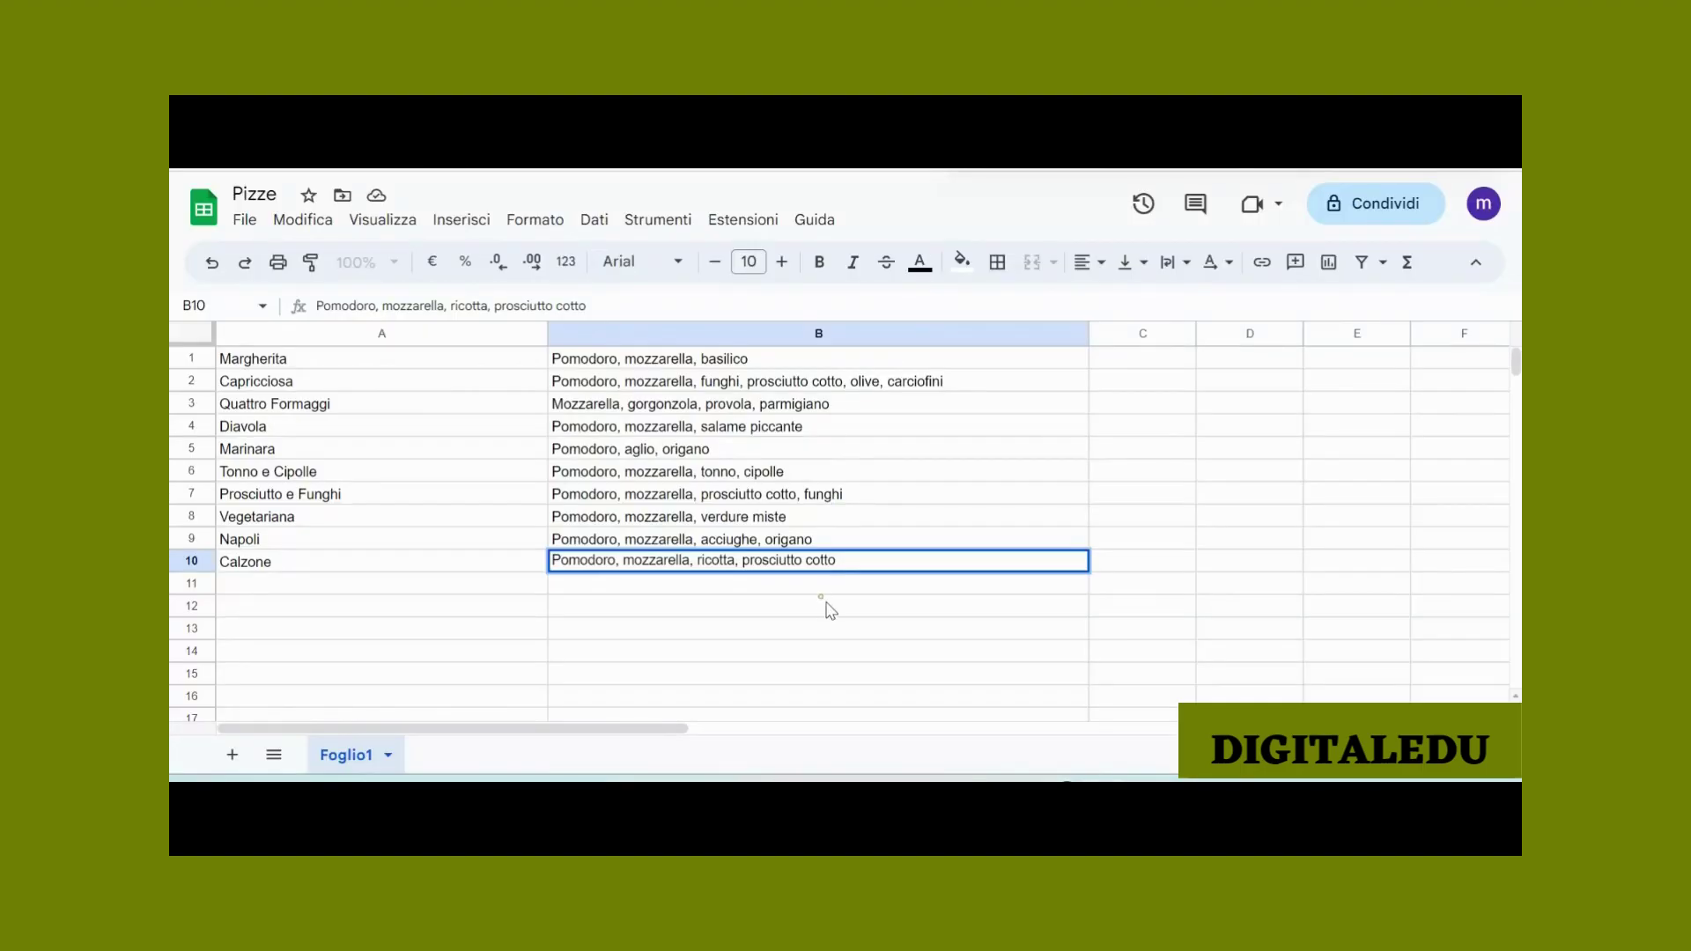
Step: Download the "Pizze" spreadsheet in Google Sheets as comma-separated values (.csv)
drag(823, 586, 821, 607)
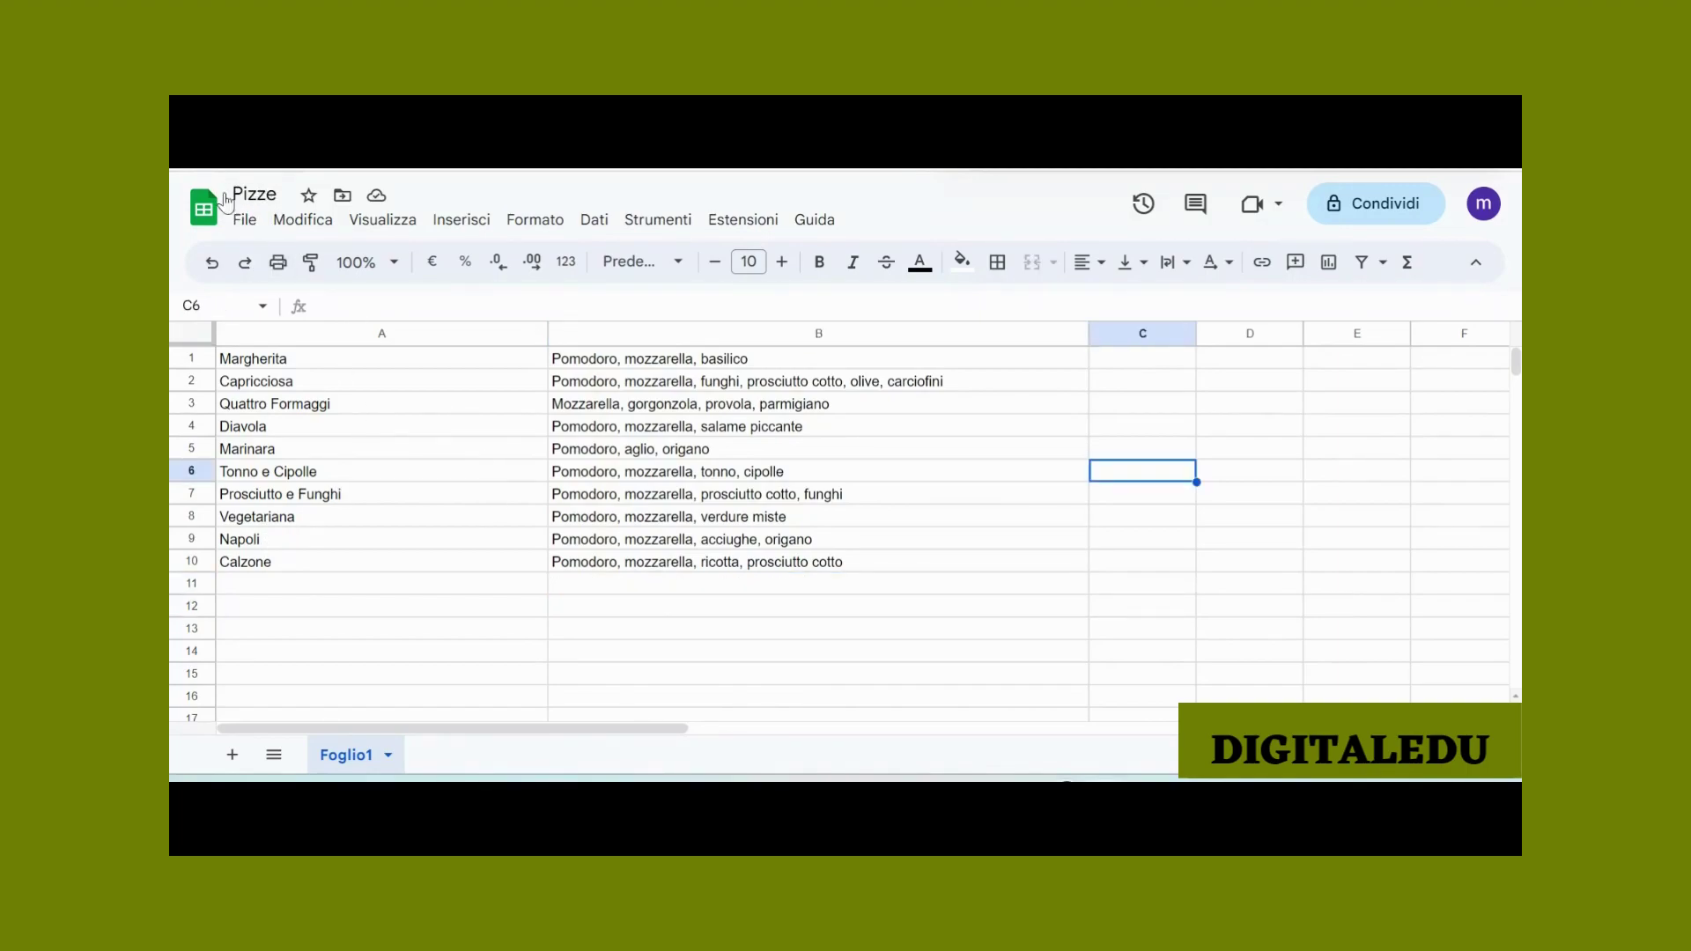
click(245, 222)
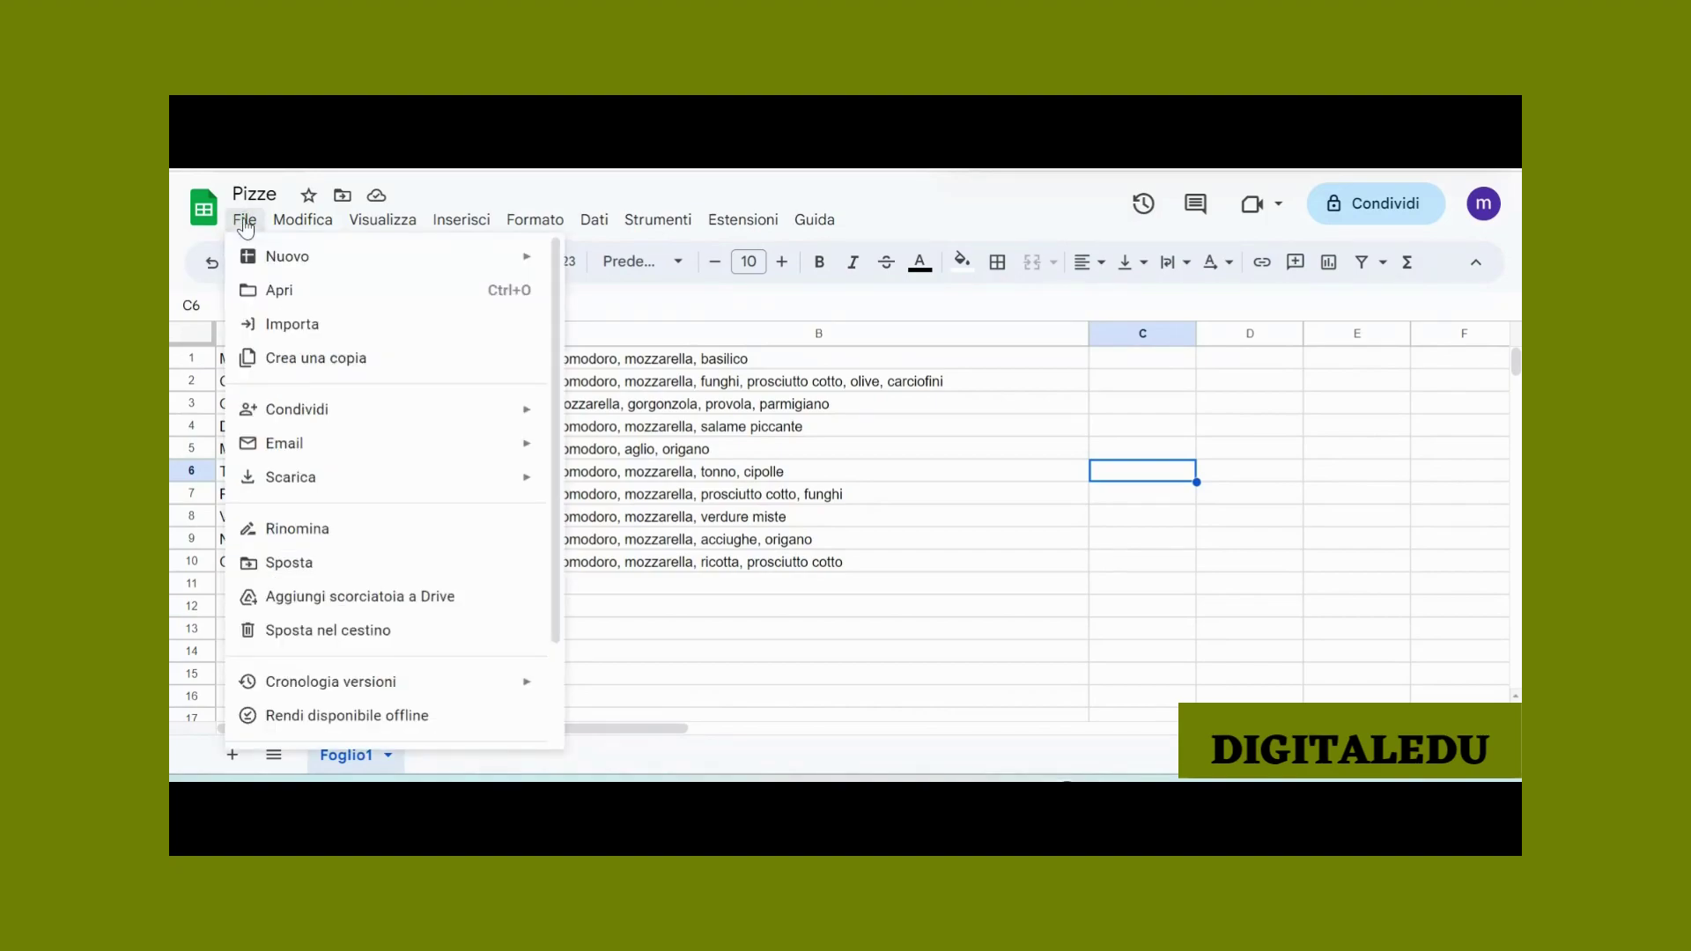
mouse_move(343, 478)
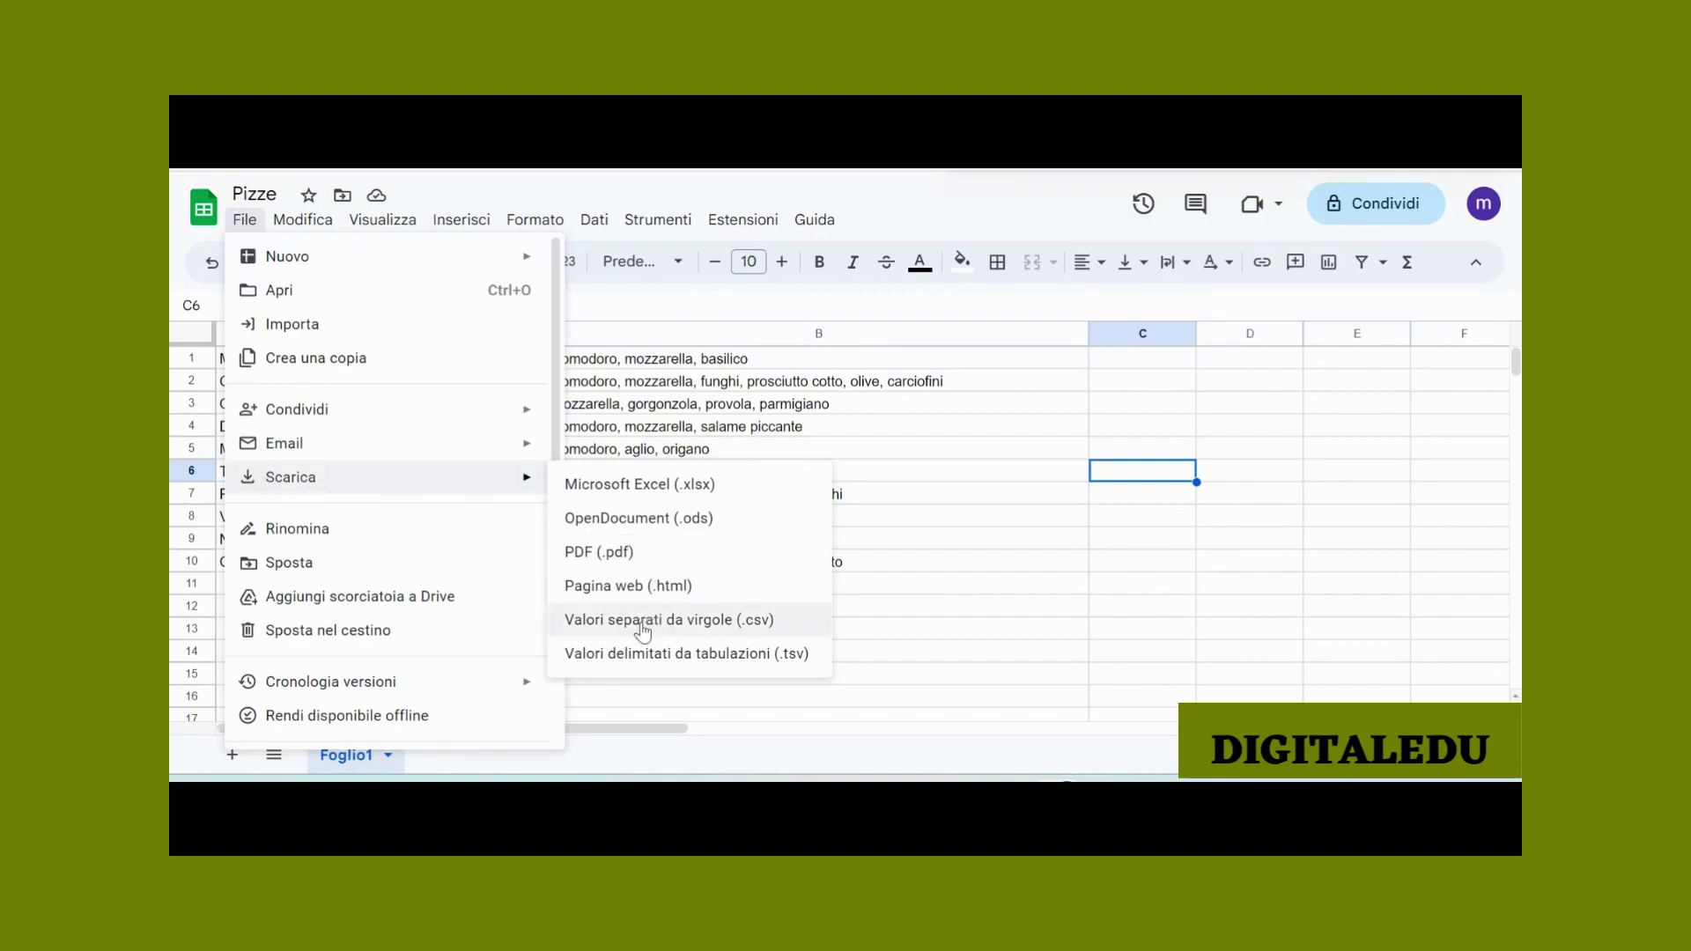
Step: Switch to the Canva homepage and create a new landscape Facebook post design
click(934, 229)
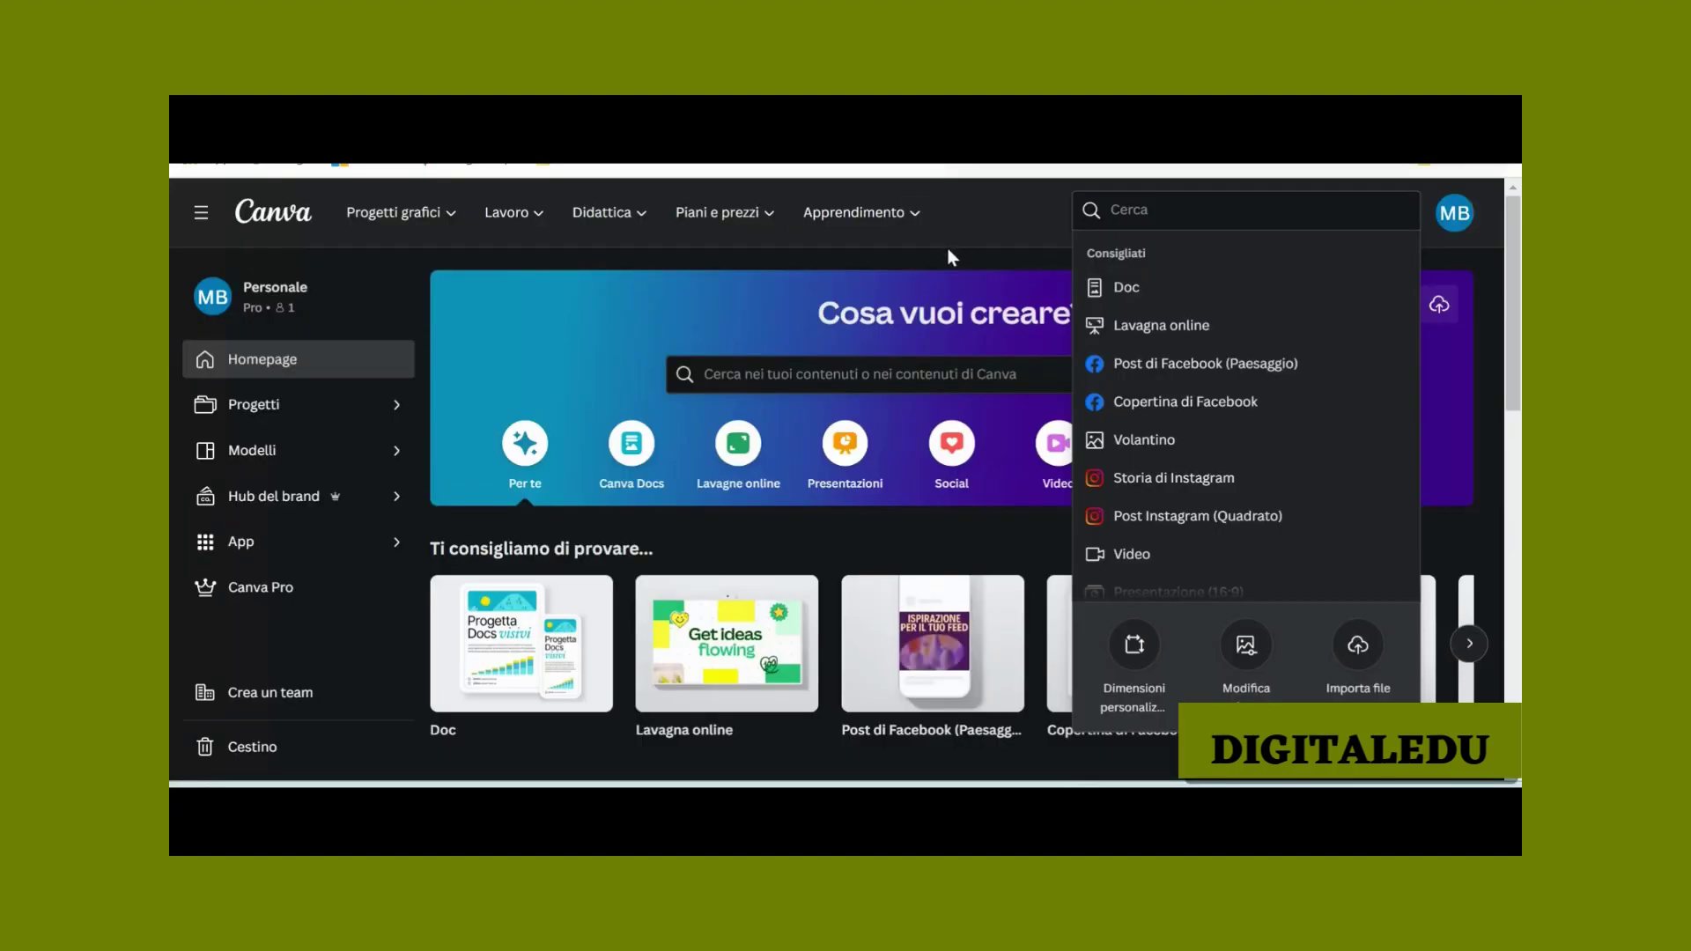
click(1186, 363)
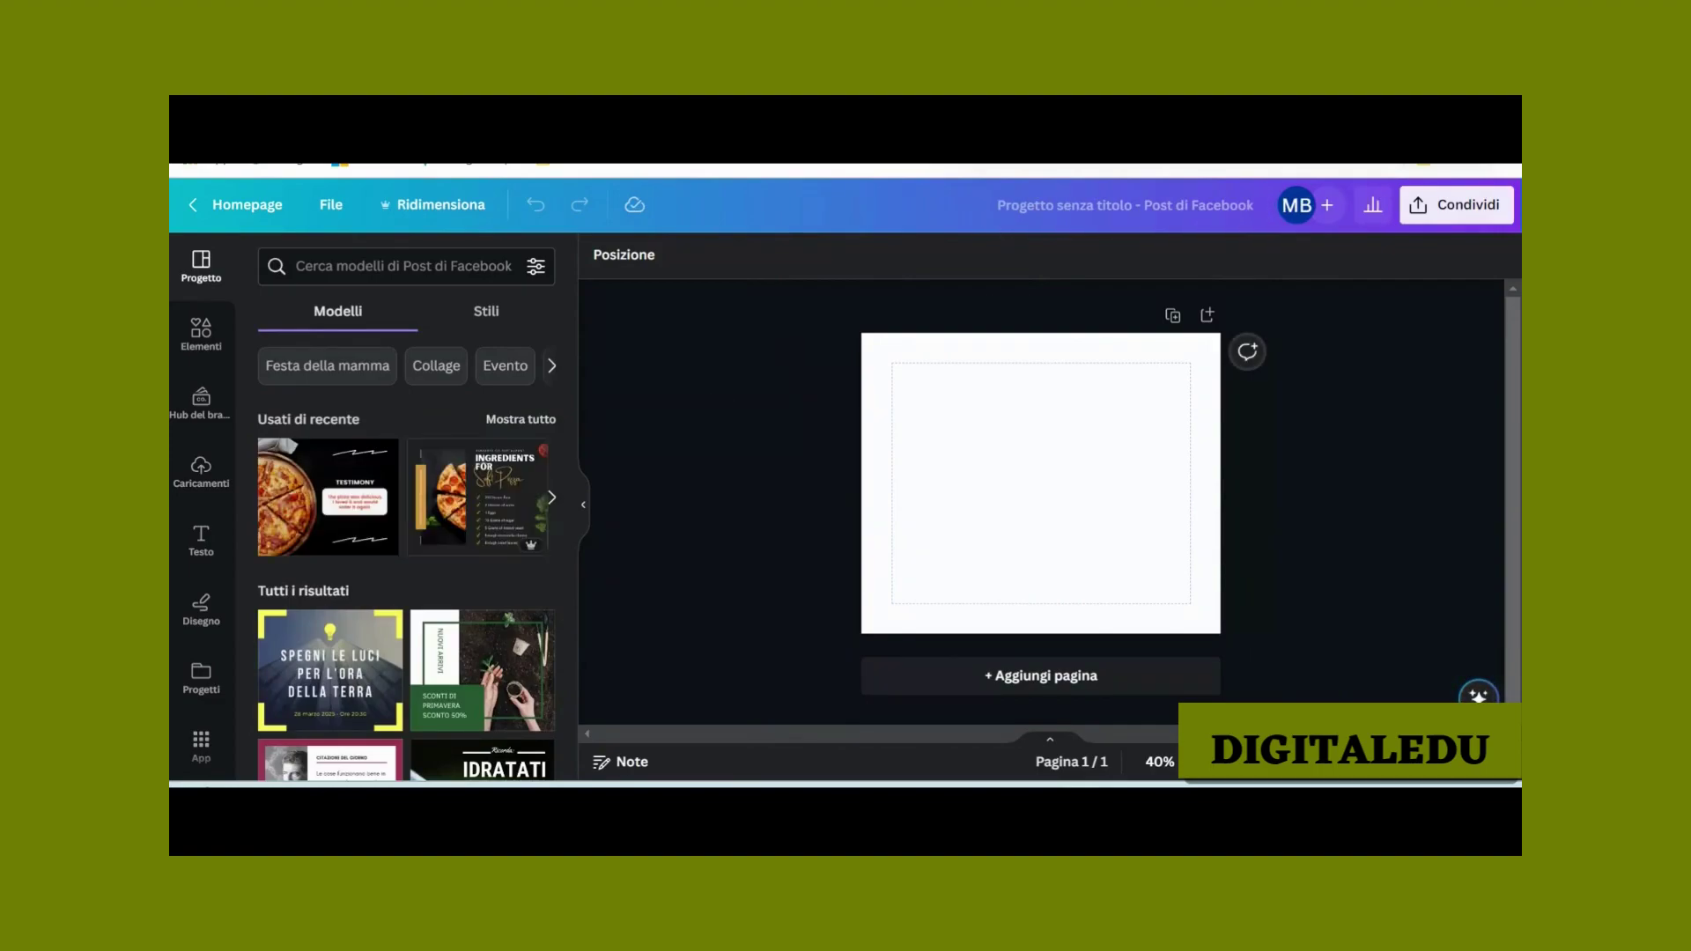
Step: Try searching the Facebook post templates for "pizzeria" and clear the search
click(333, 265)
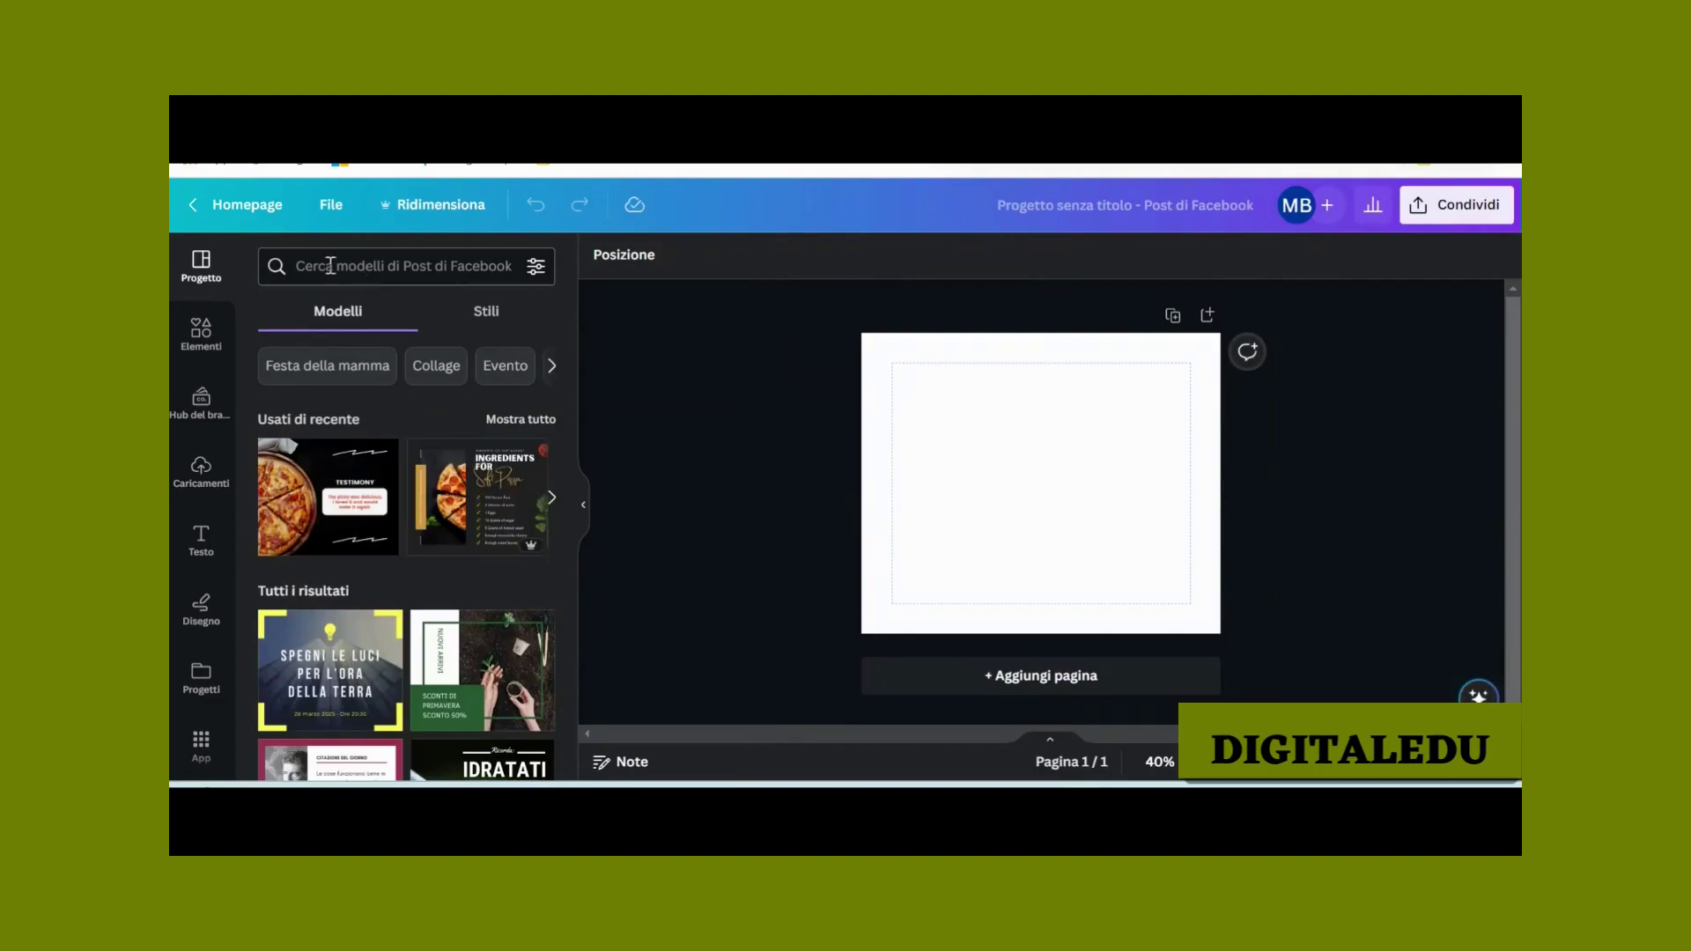
click(647, 315)
click(362, 263)
text(pizzeria)
key(Return)
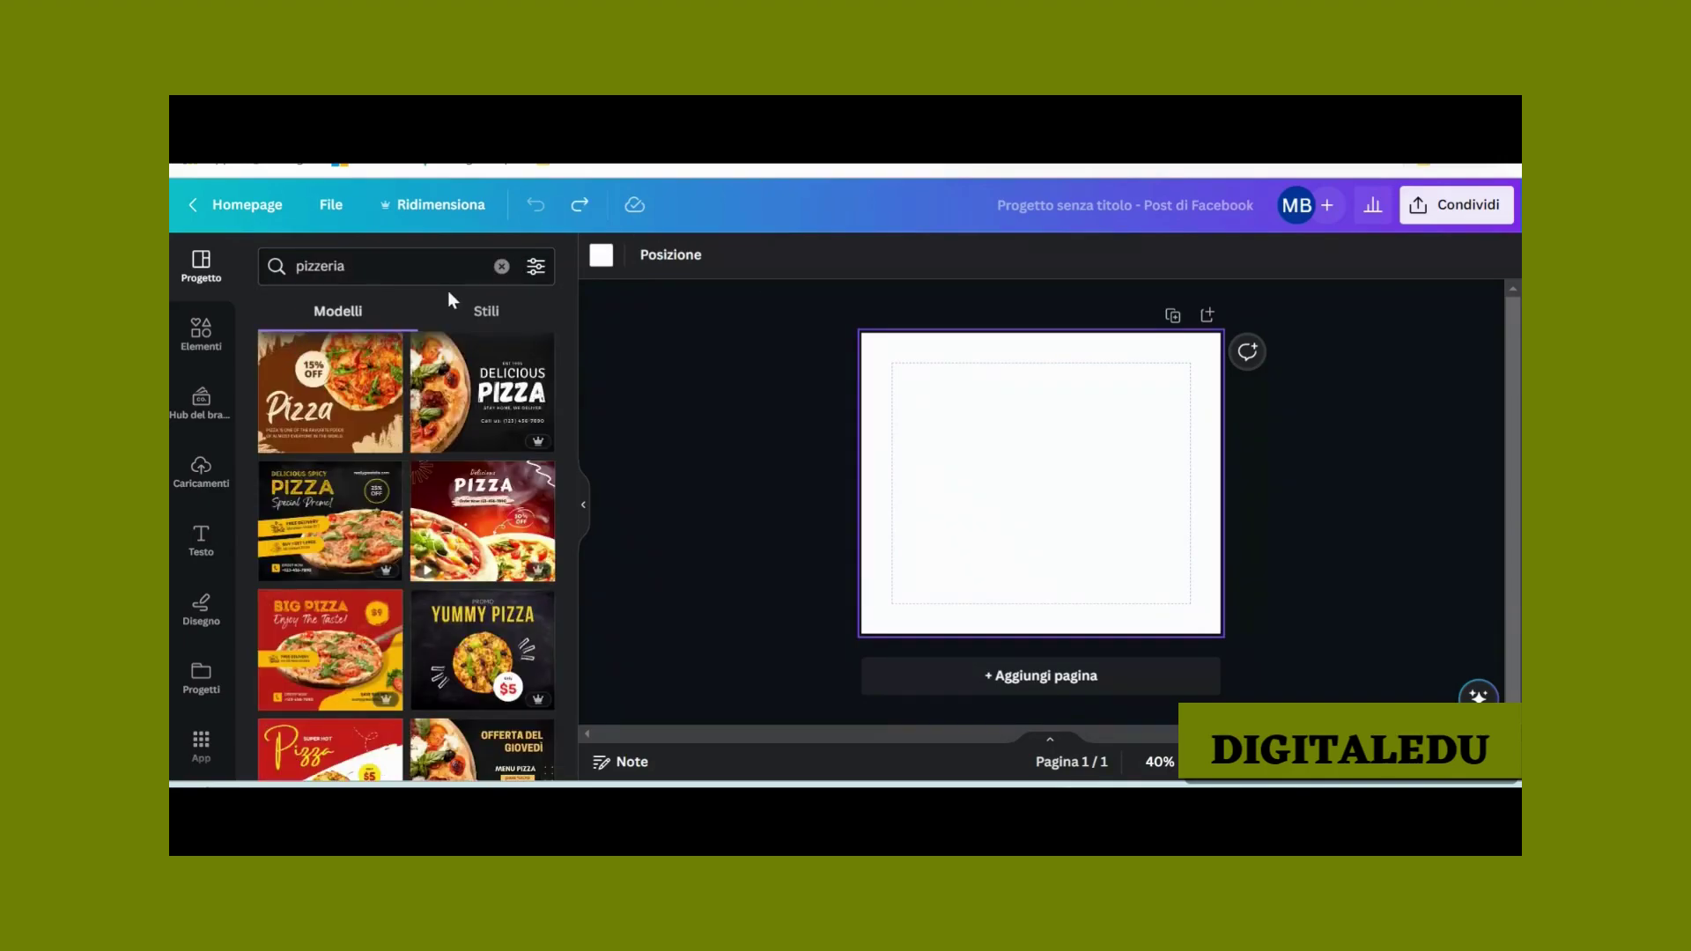
click(501, 266)
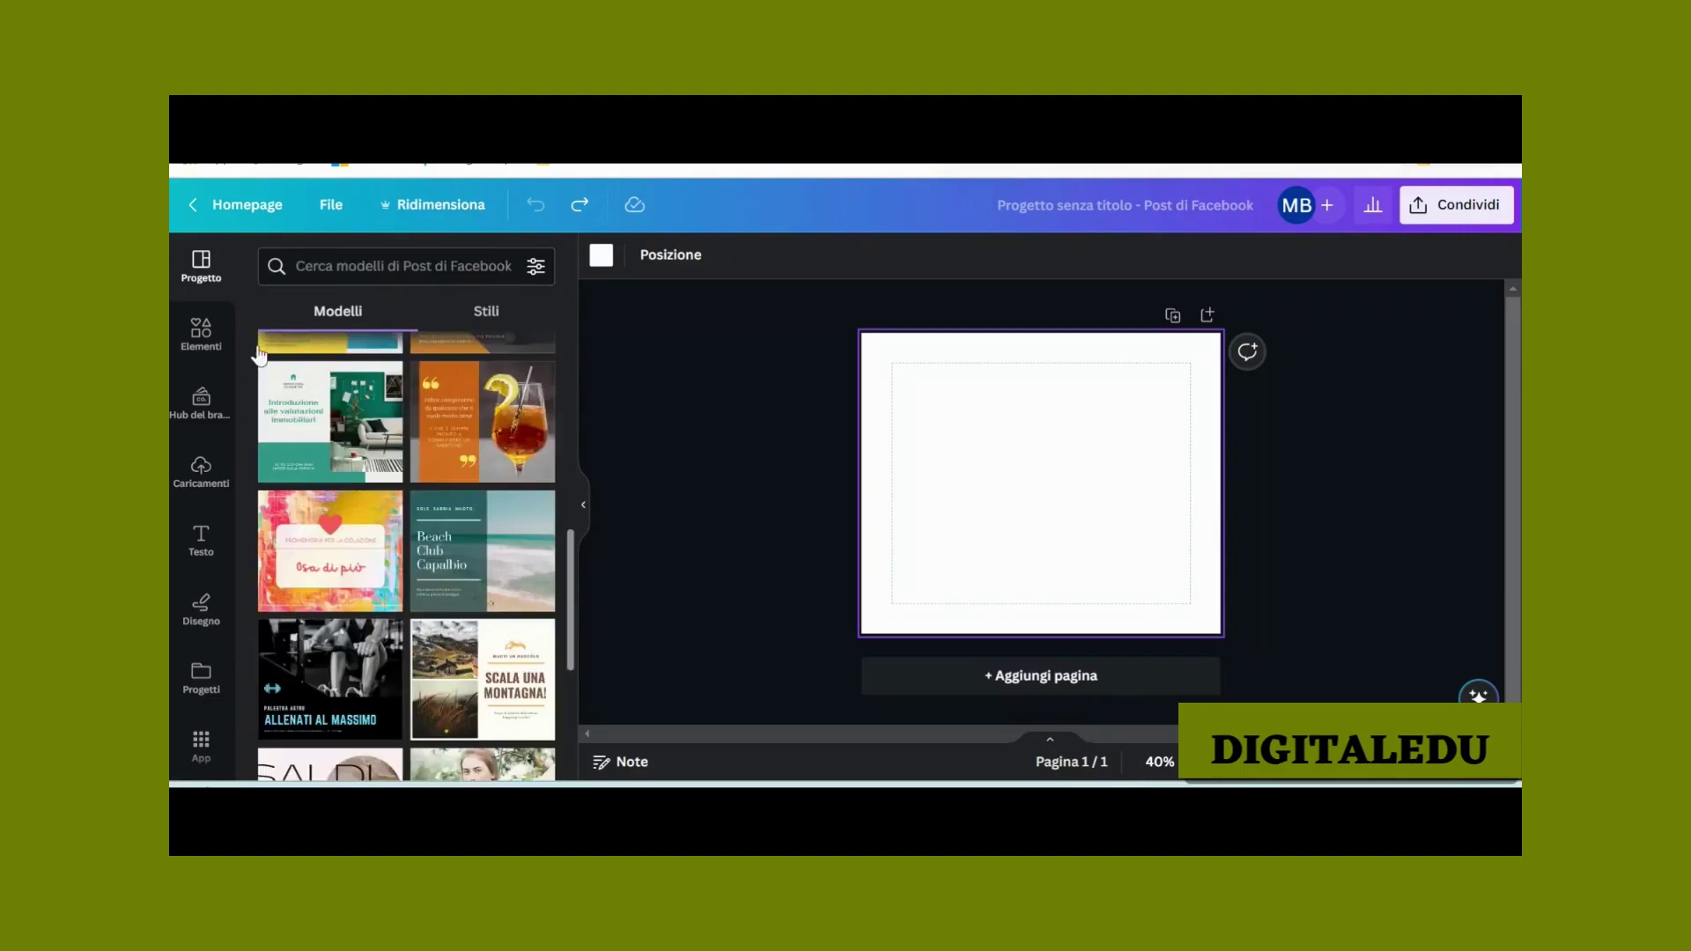
Step: Search the templates for "pizza" and apply the Colorful and Vibrant Photocentic Pizza Search Bar Facebook Post to the page
click(320, 267)
click(328, 351)
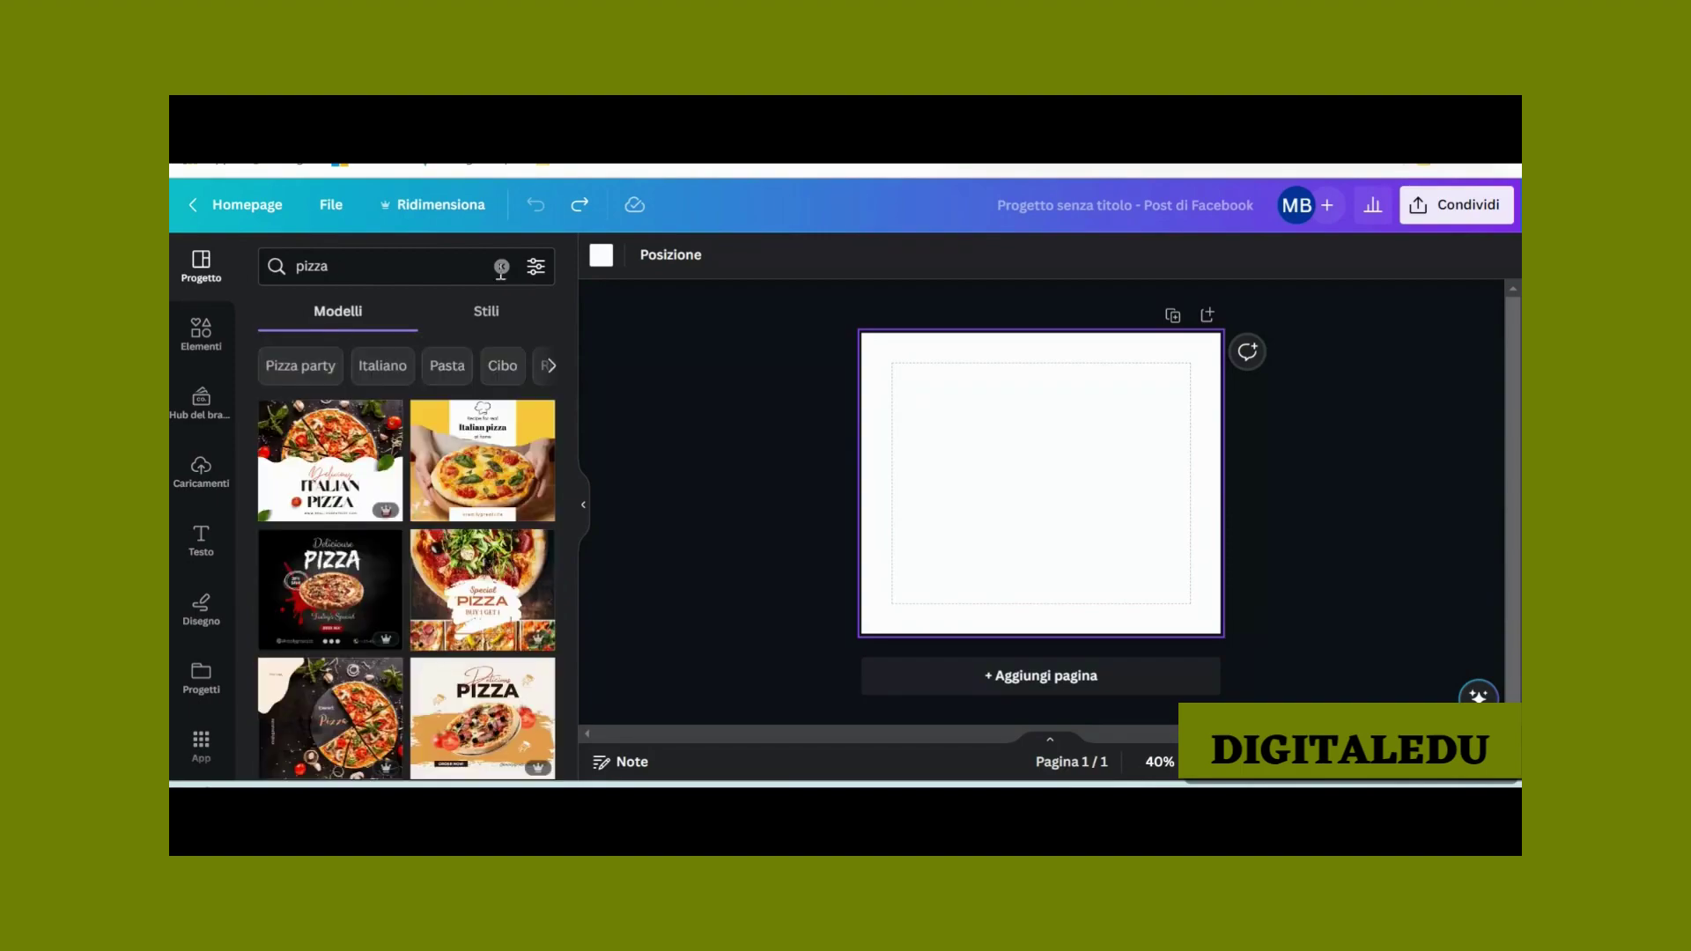
scroll(405, 555, down, 4)
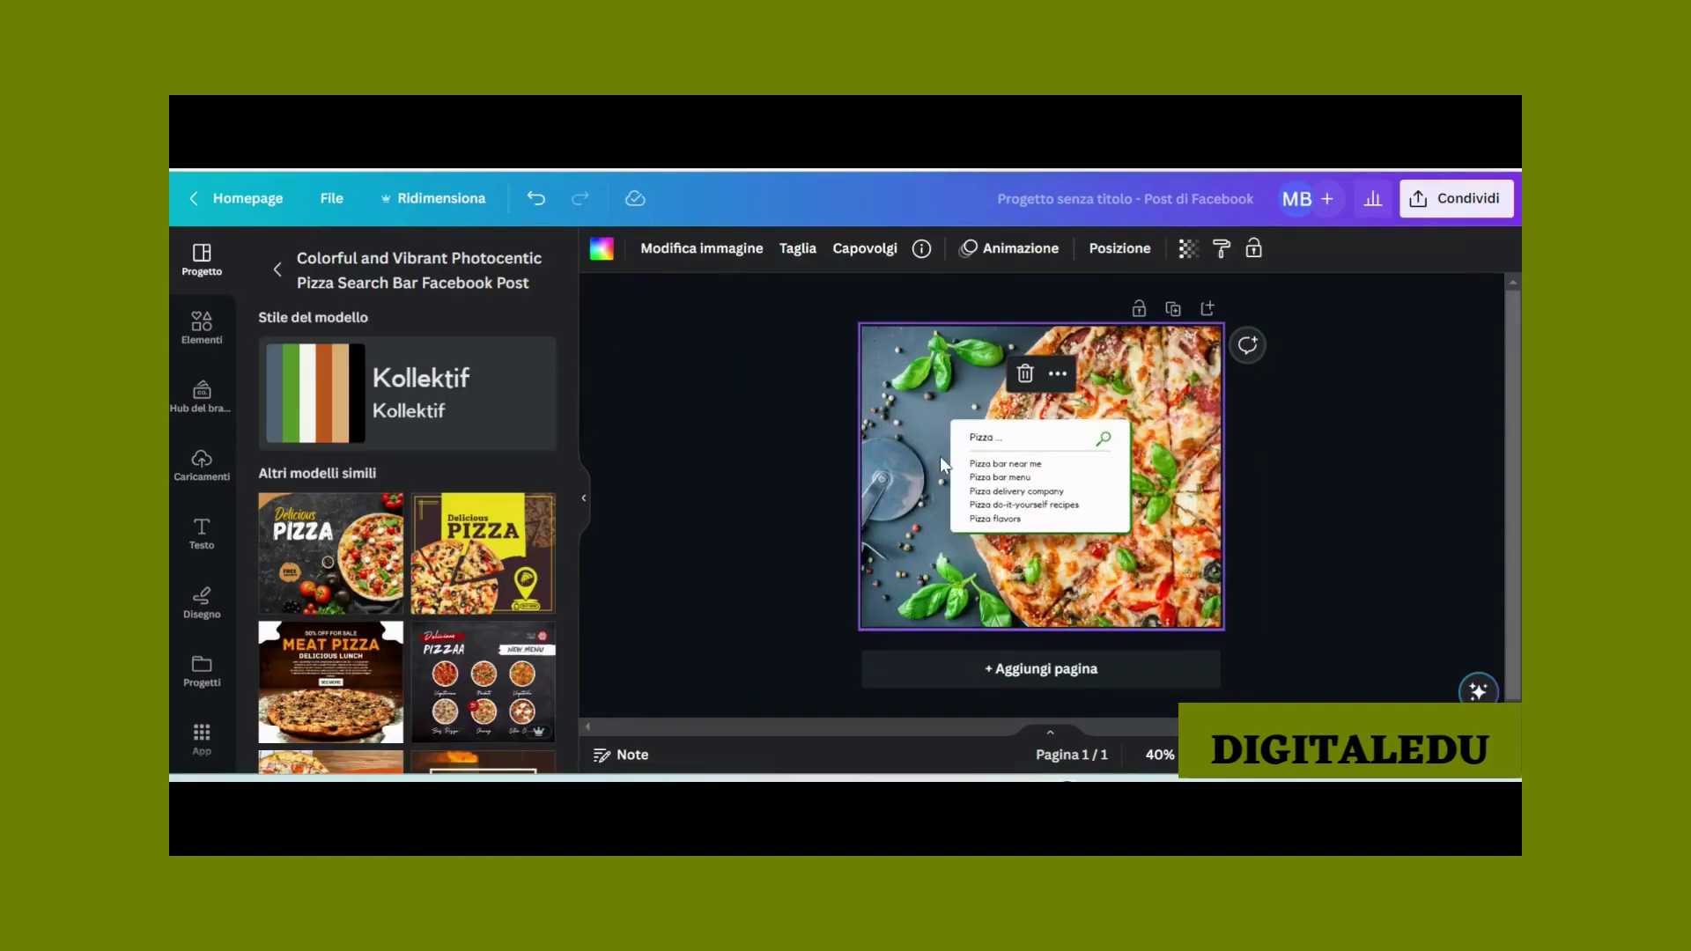
Step: Start a bulk creation for the pizza post and upload the pizza CSV file as its data
scroll(198, 599, down, 3)
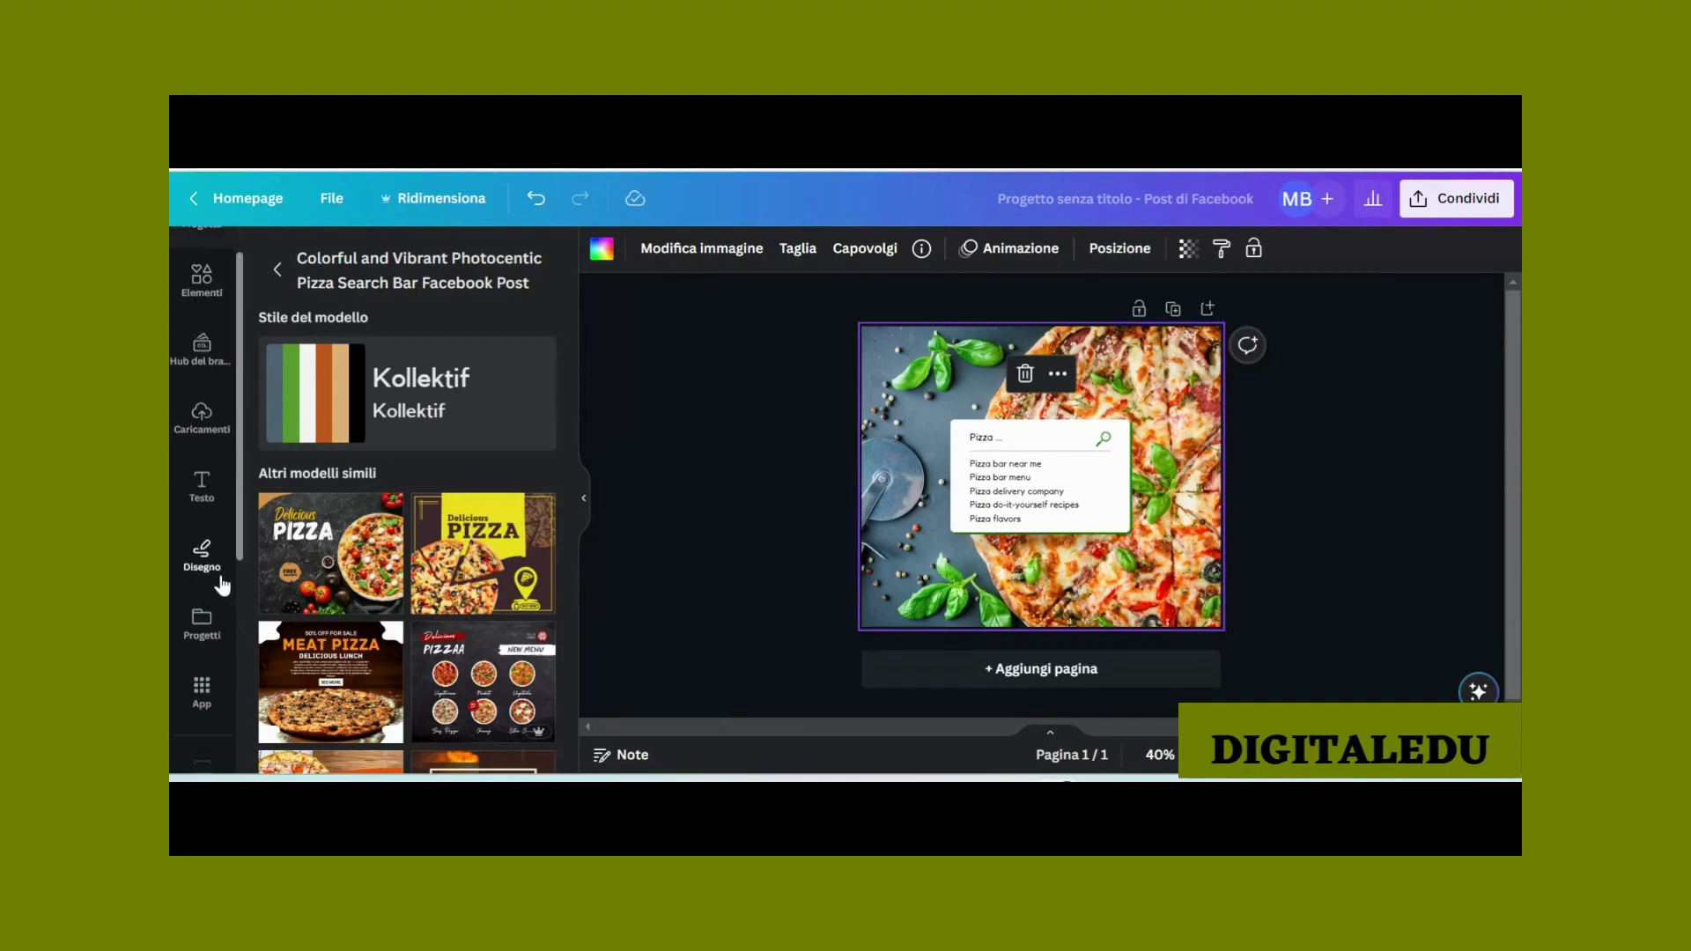
scroll(196, 619, down, 2)
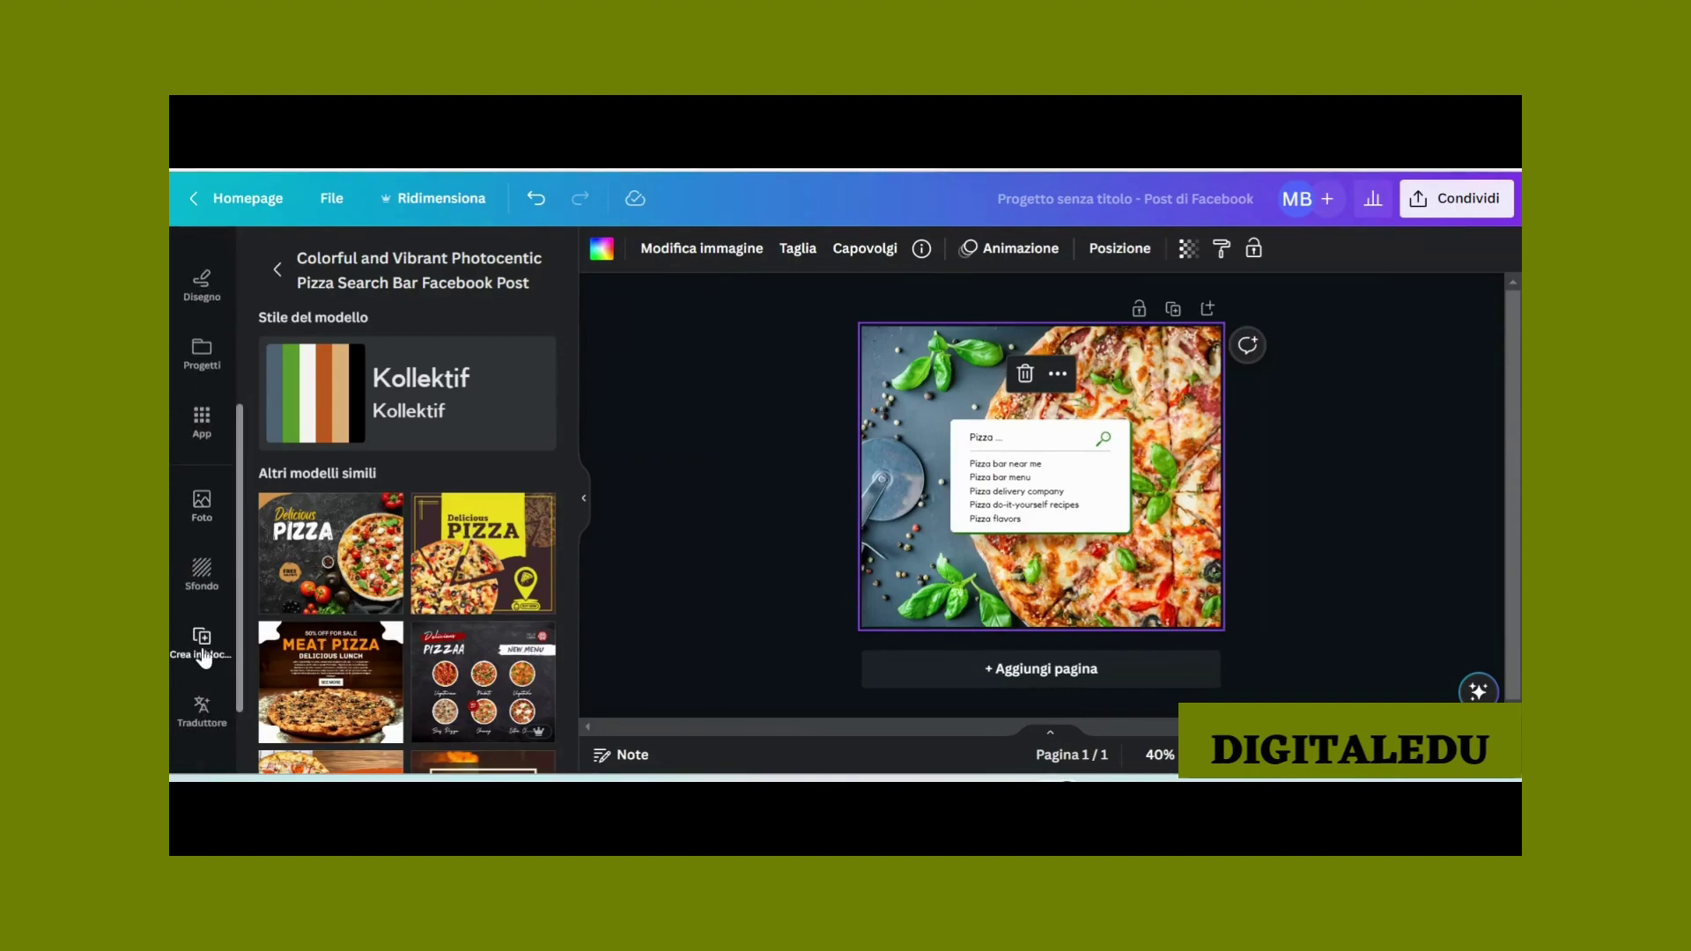
click(203, 645)
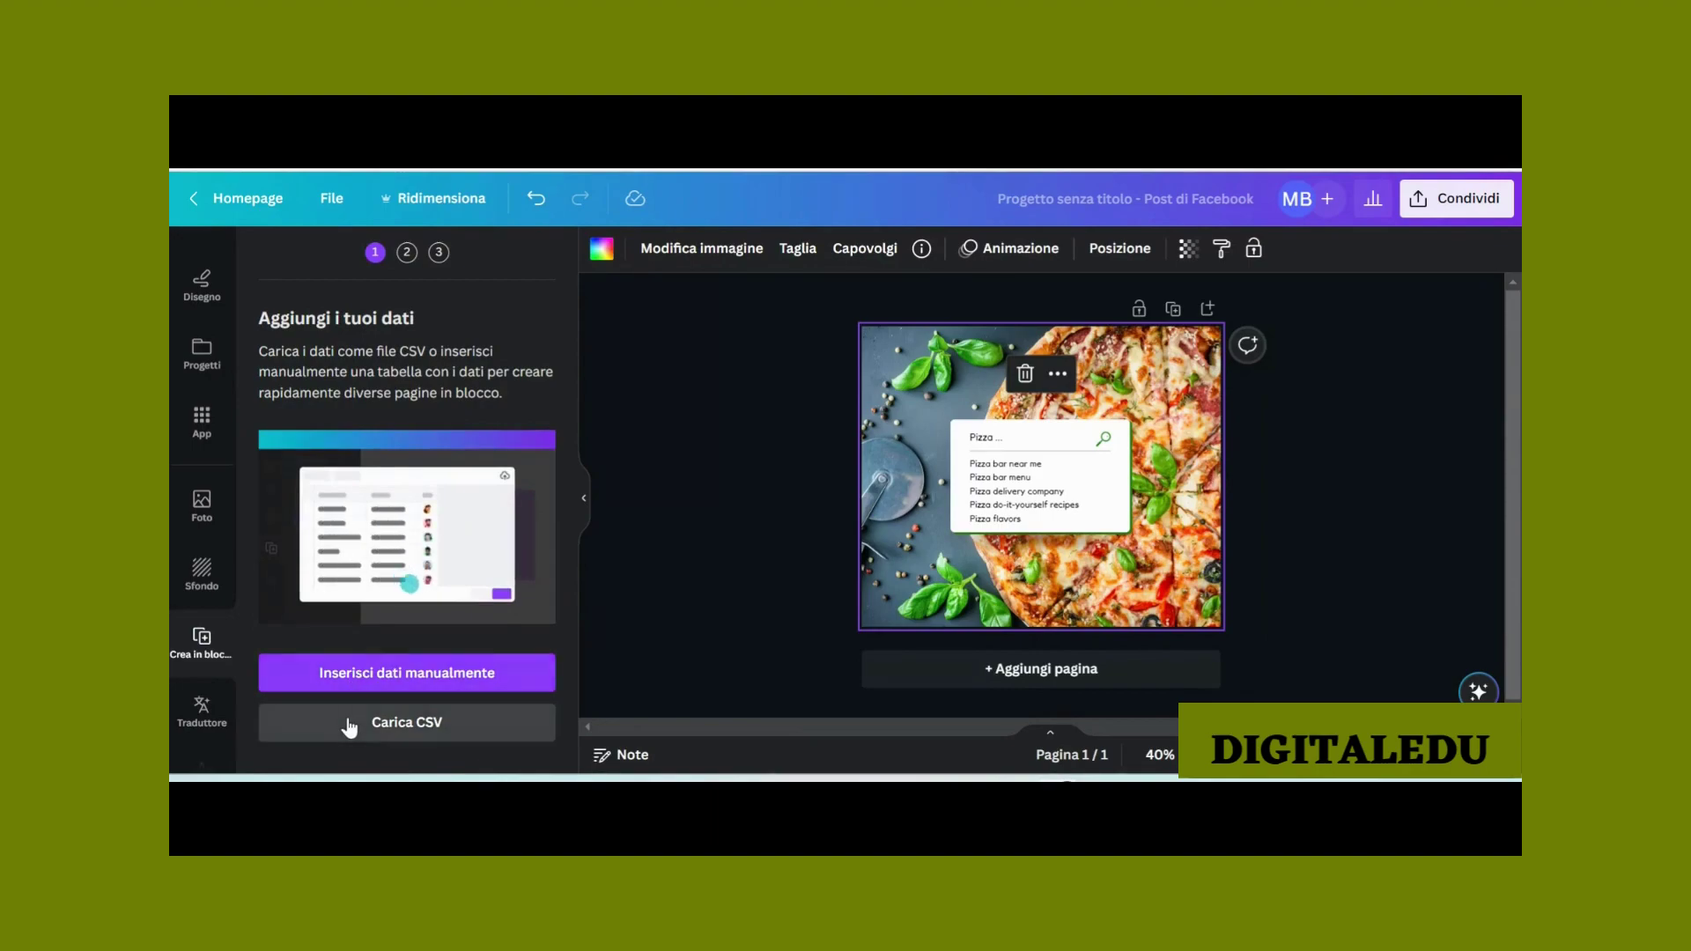
click(395, 733)
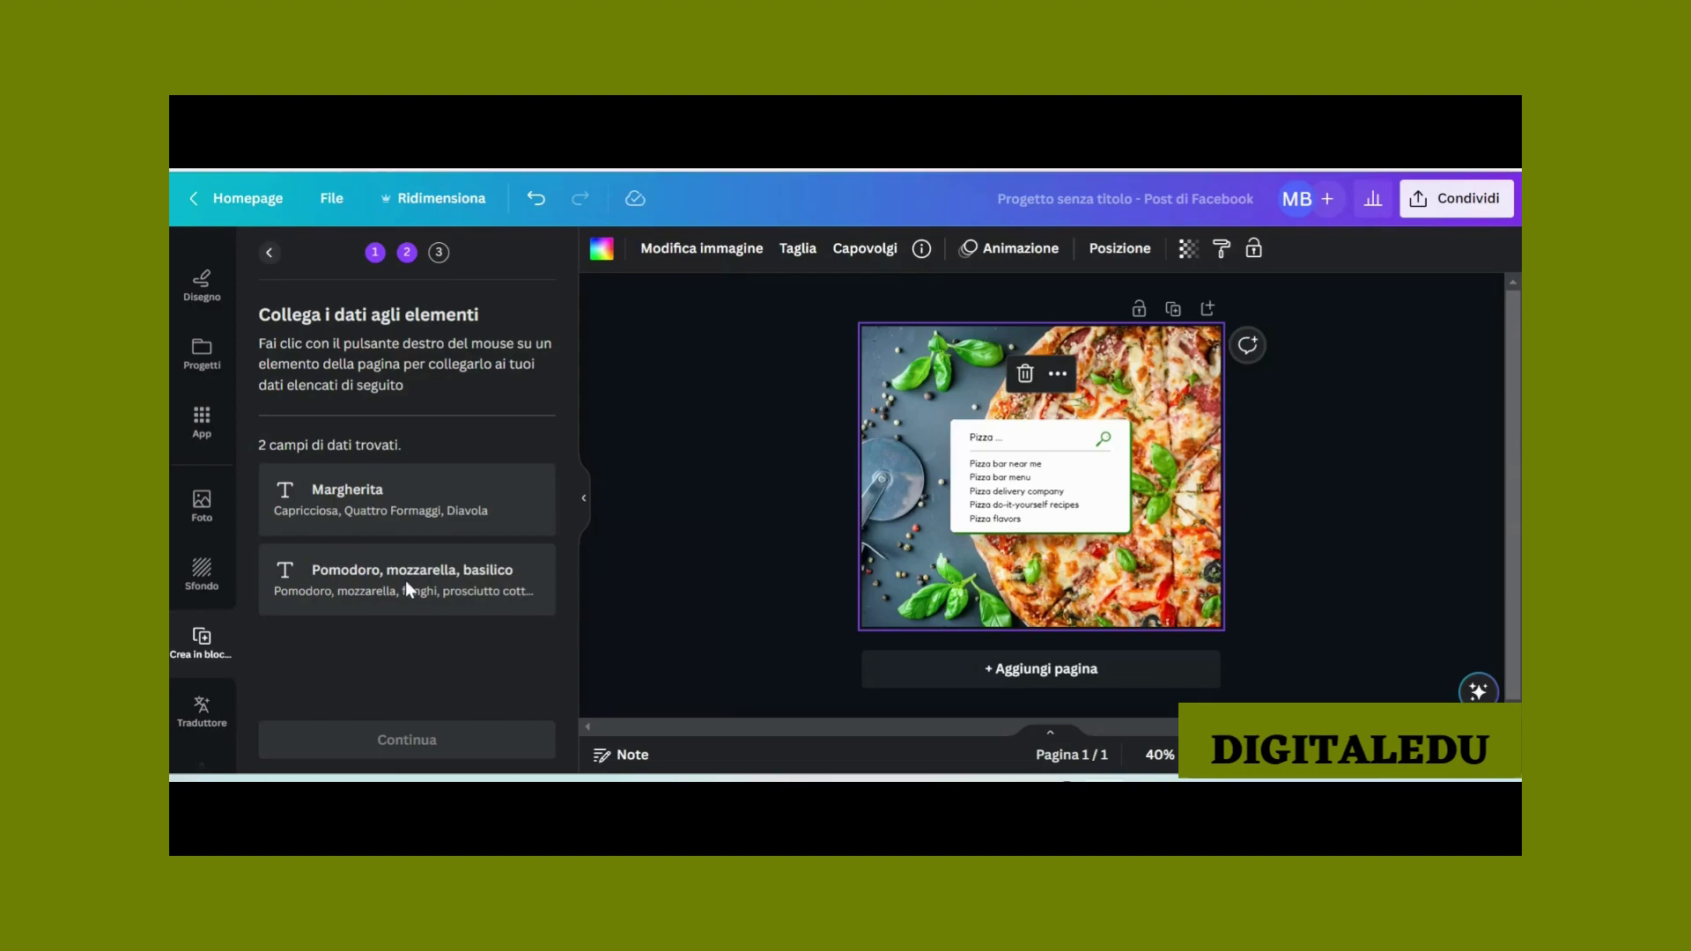
Step: Connect the "Pizza ..." search bar text on the card to the Margherita data field
click(989, 445)
click(1068, 386)
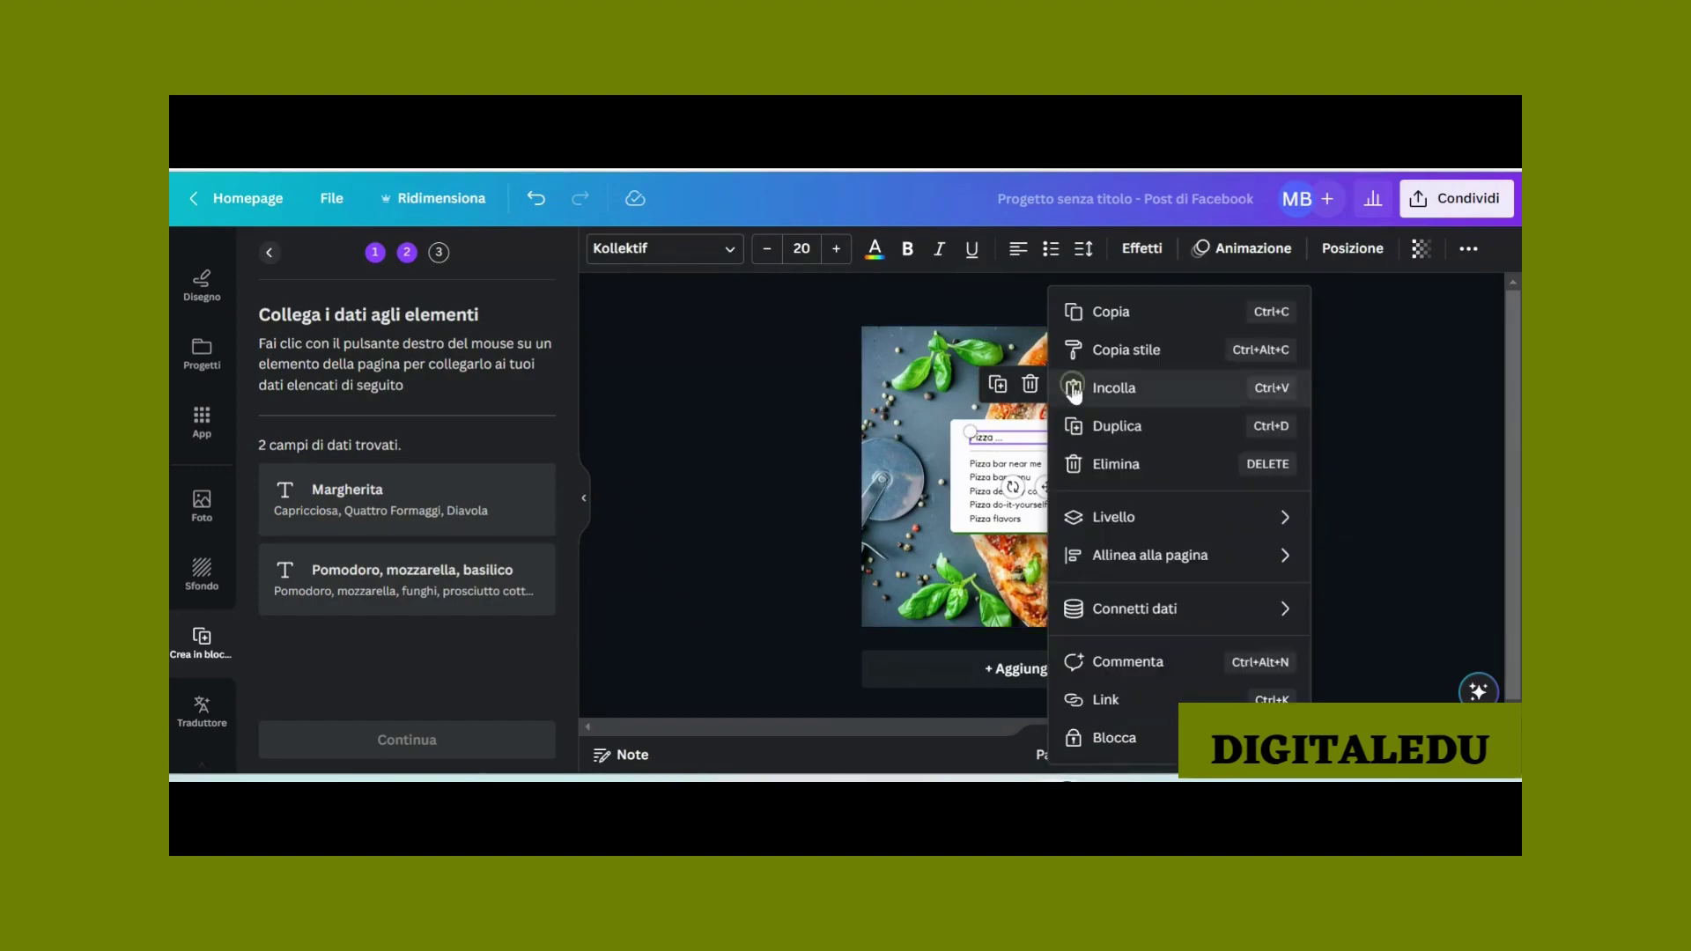
mouse_move(1116, 614)
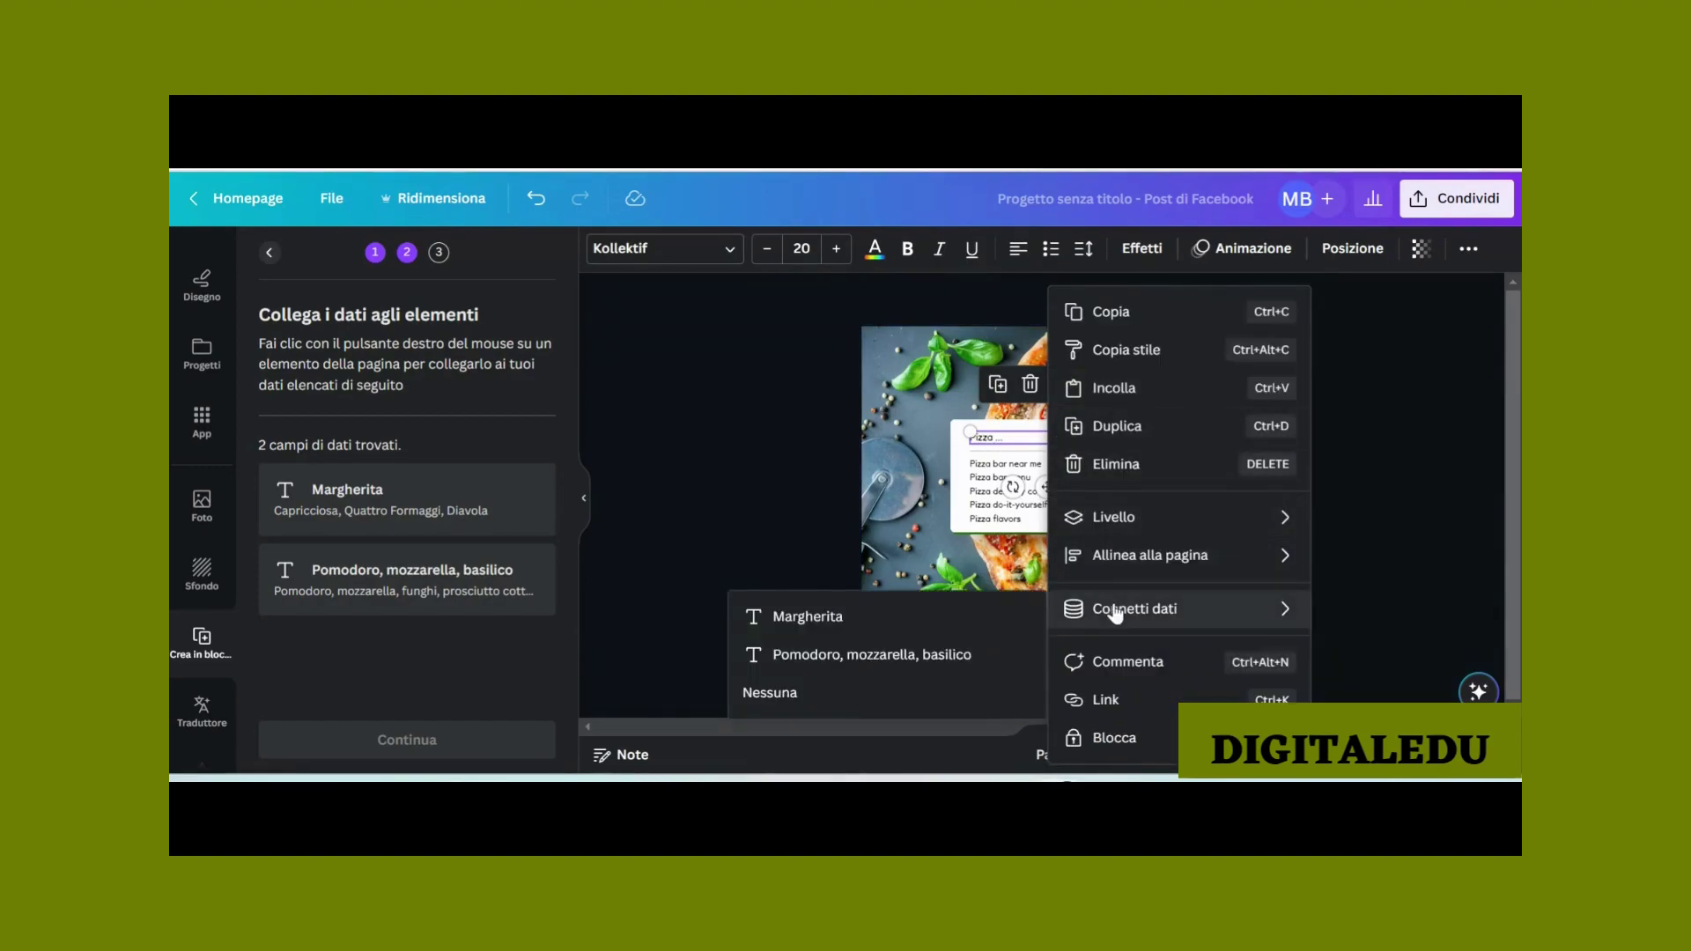
click(811, 616)
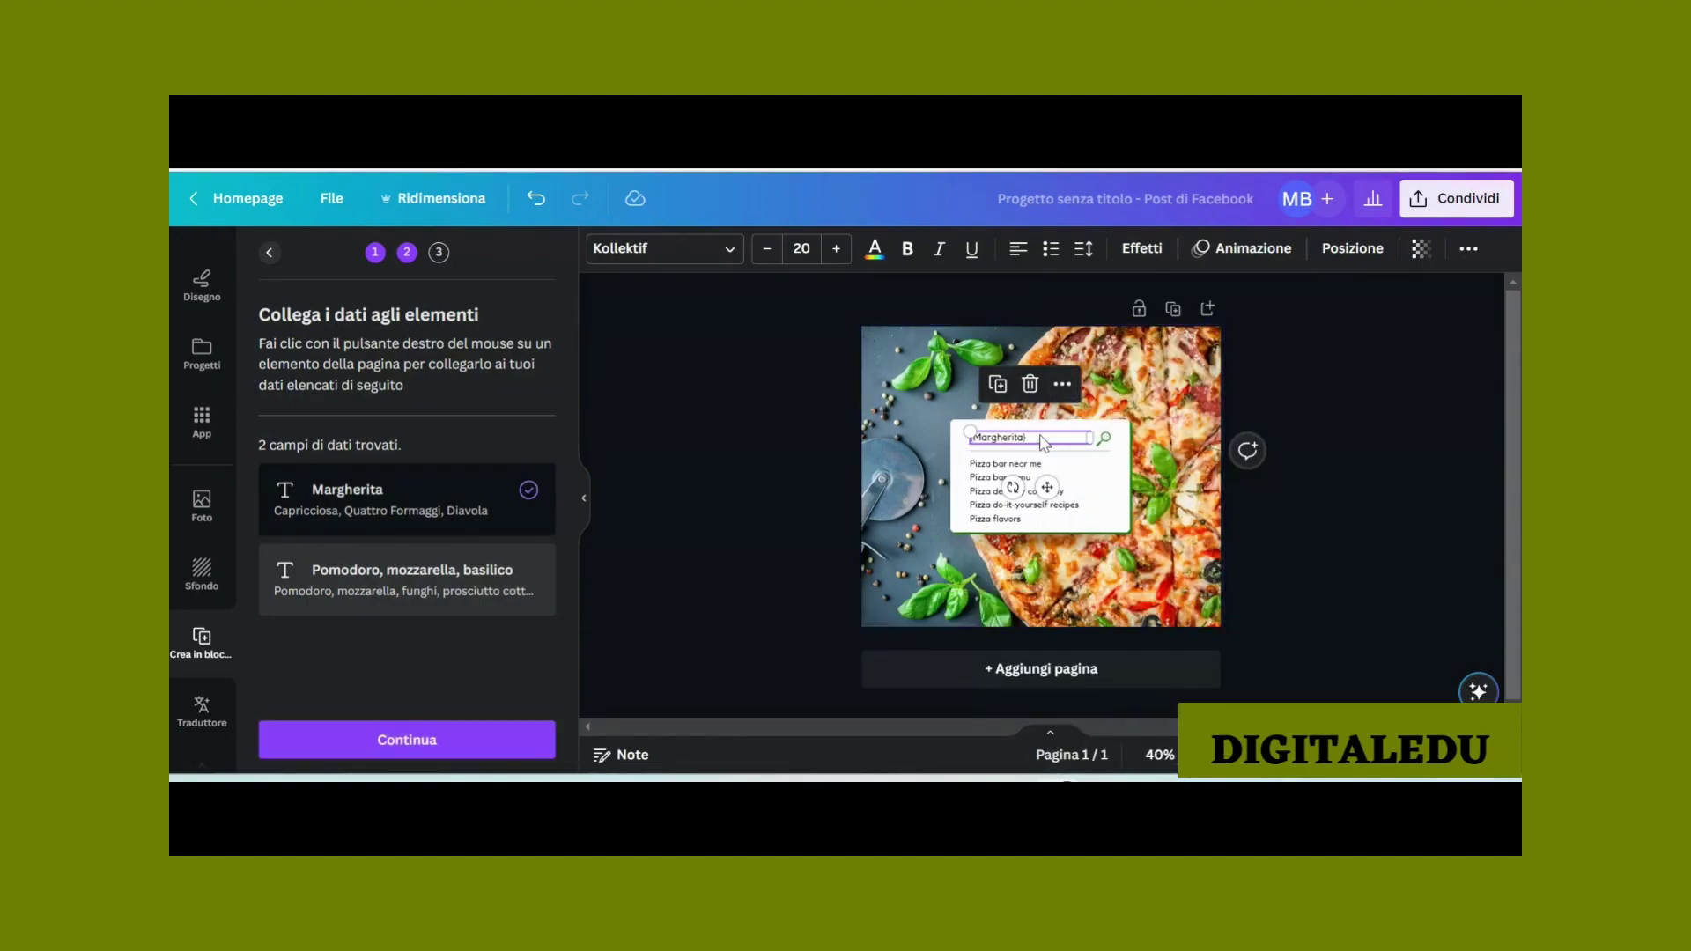
Step: Connect the list of search suggestions on the card to the "Pomodoro, mozzarella, basilico" data field
scroll(1024, 432, up, 5)
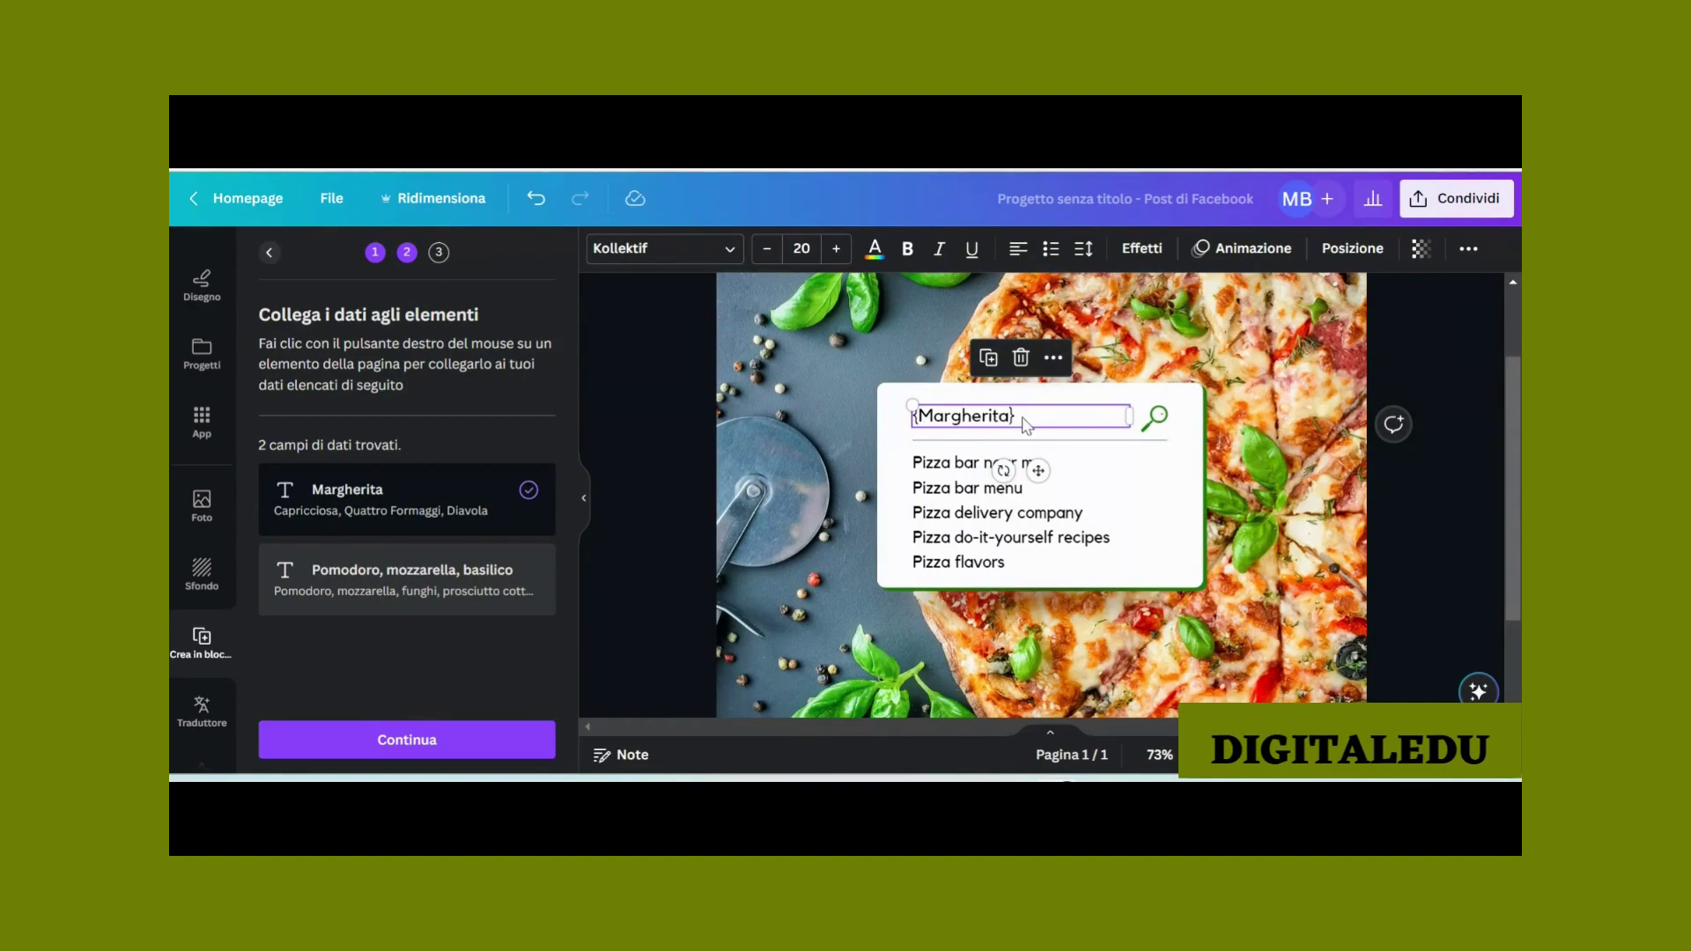
click(933, 543)
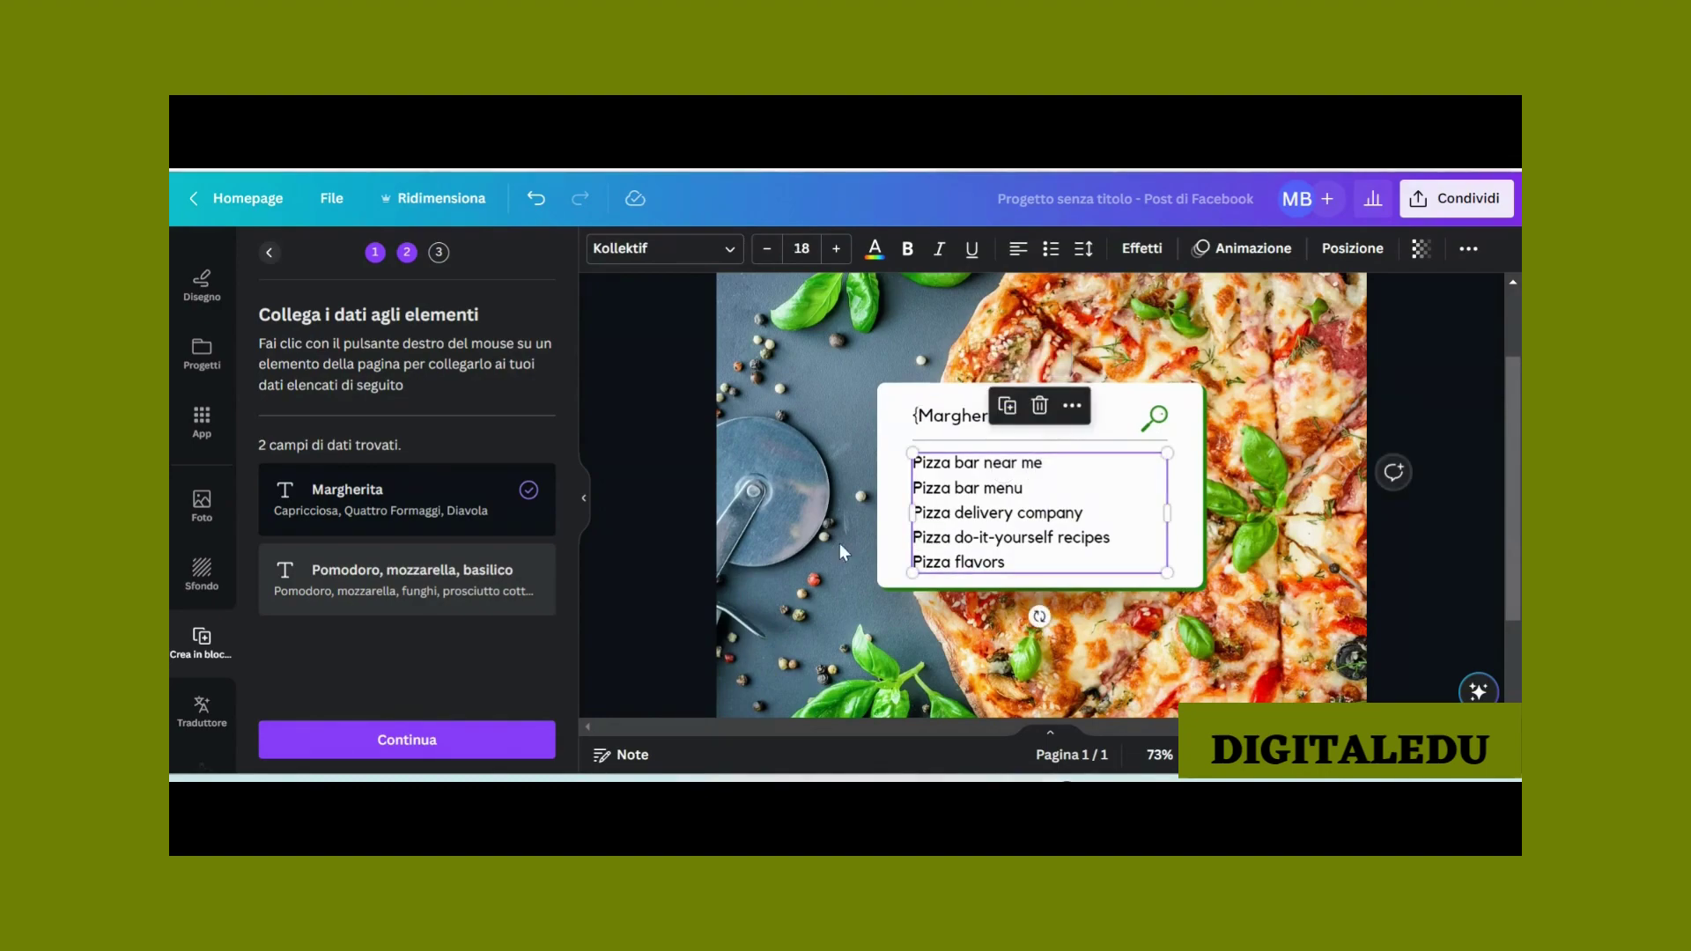
click(1072, 409)
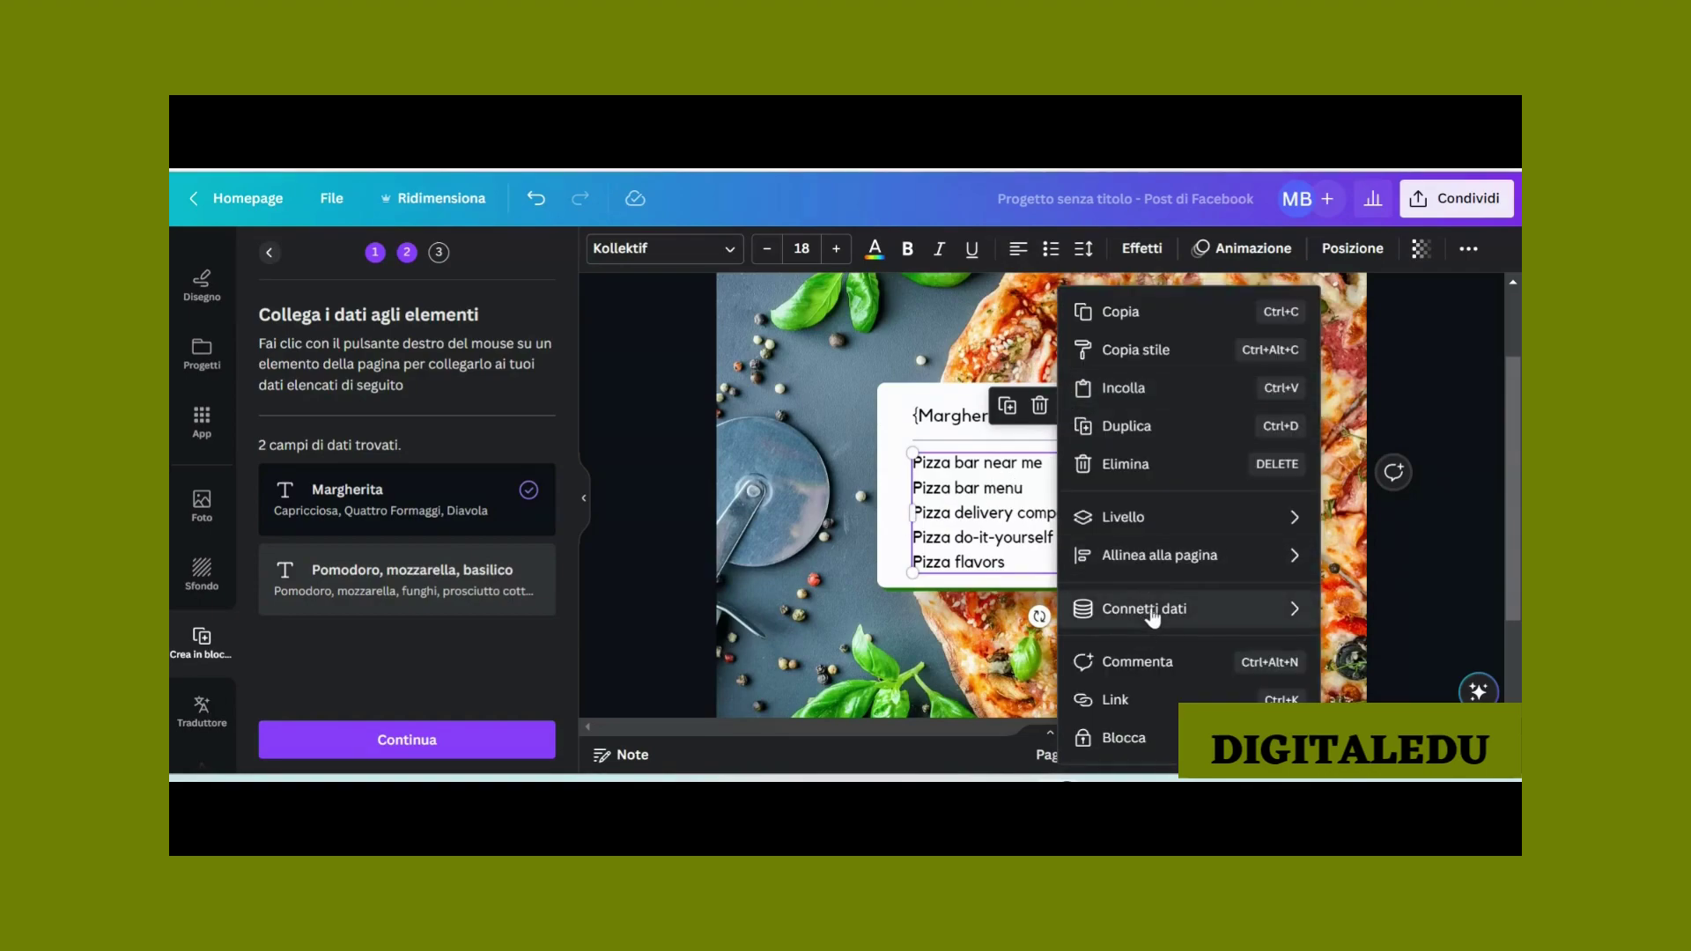
mouse_move(1153, 616)
click(976, 657)
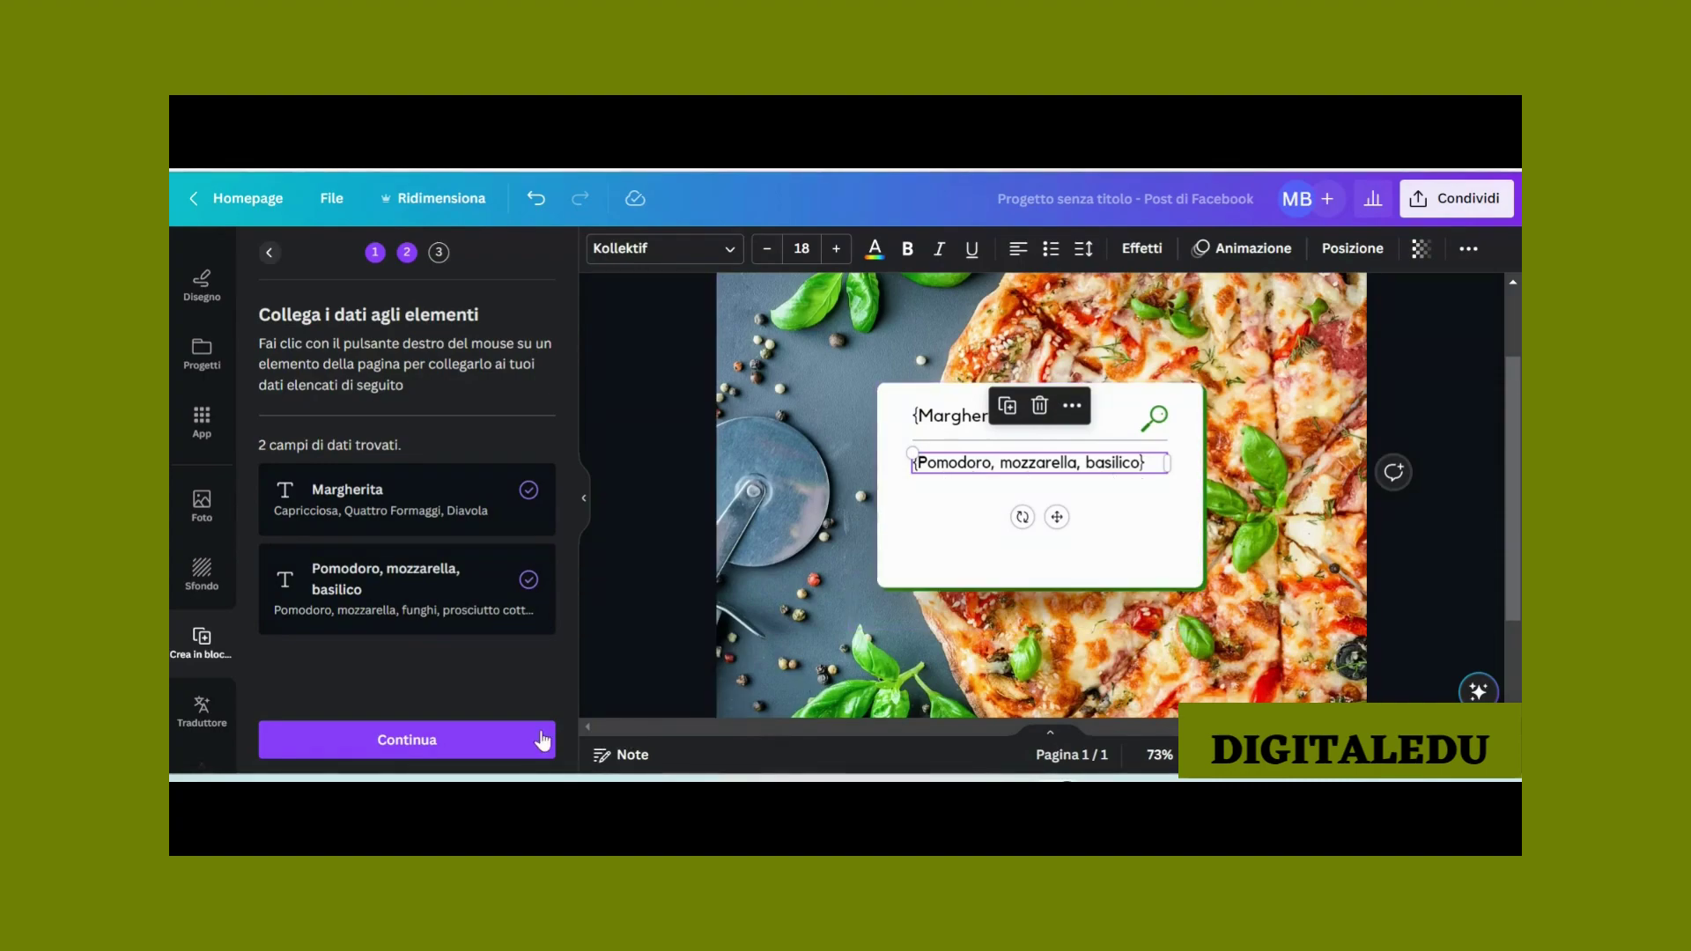
Step: Continue to applying the data, select all pizza entries and generate the nine pages
click(484, 742)
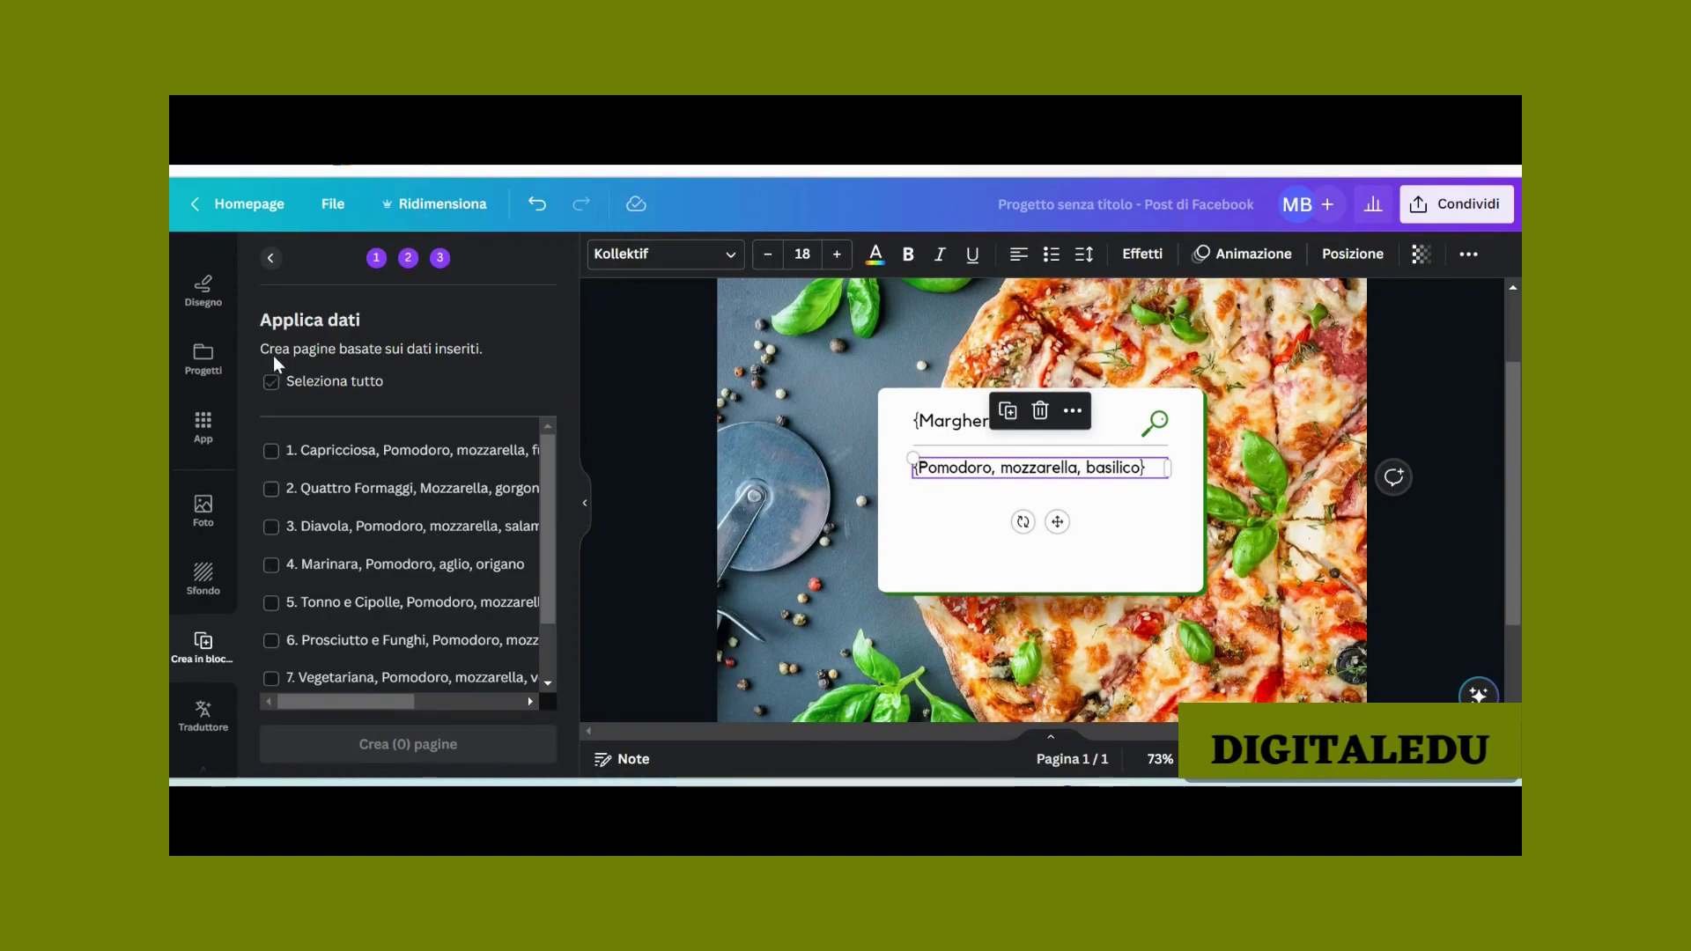
click(269, 386)
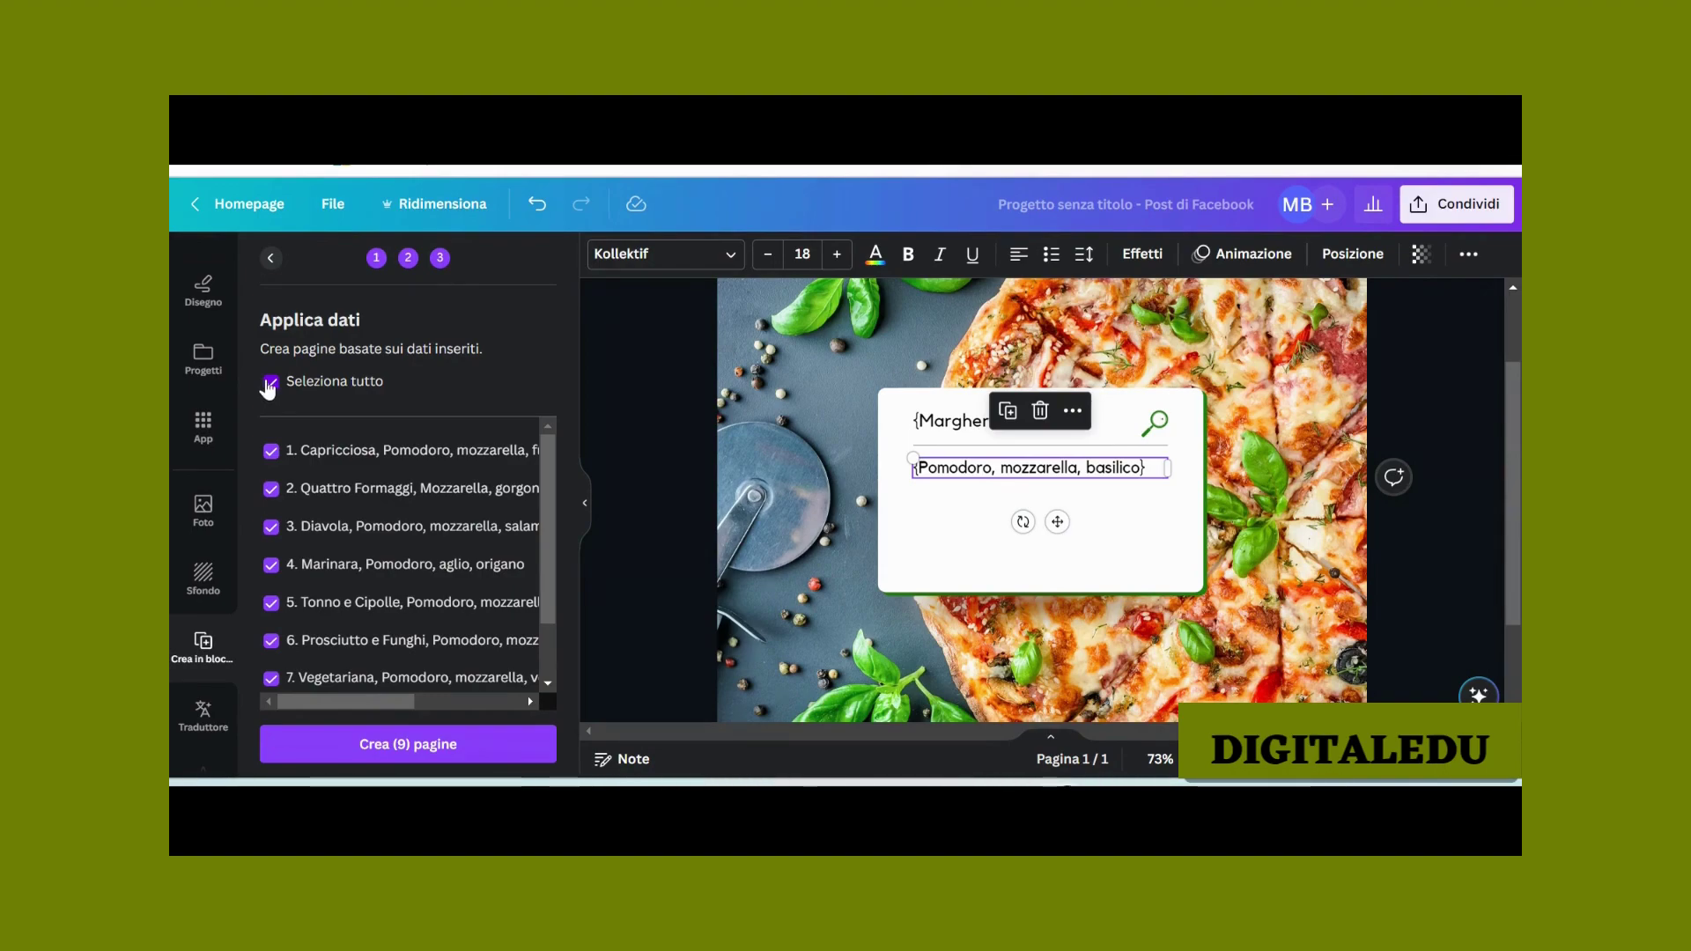
click(267, 388)
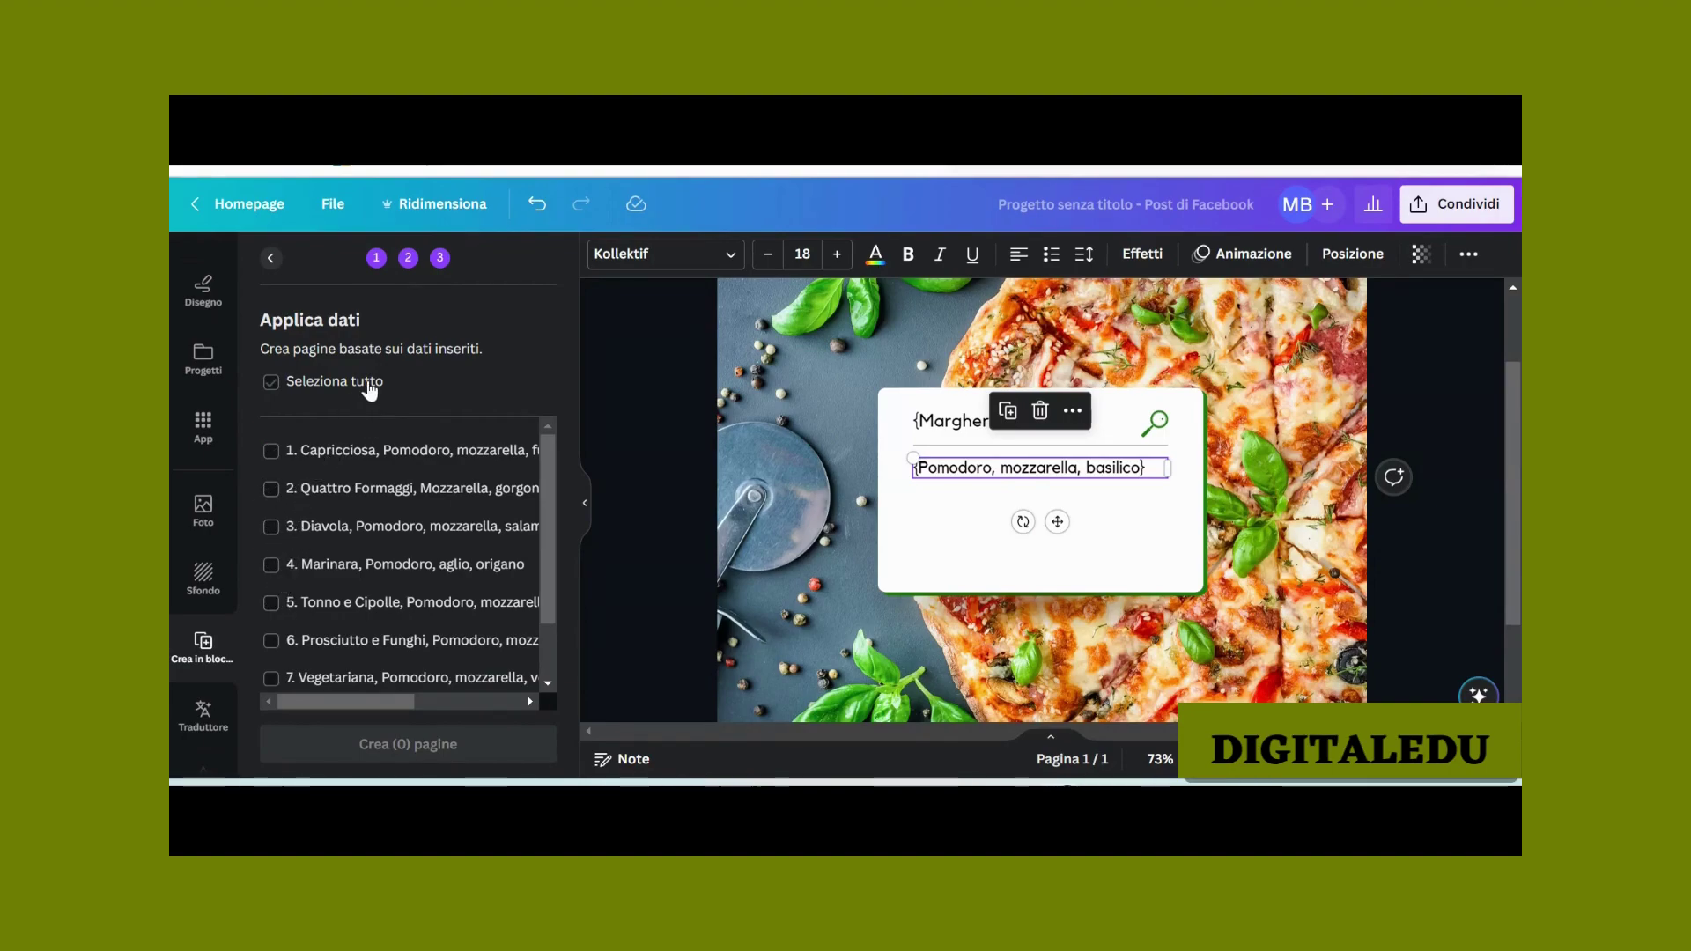
click(432, 377)
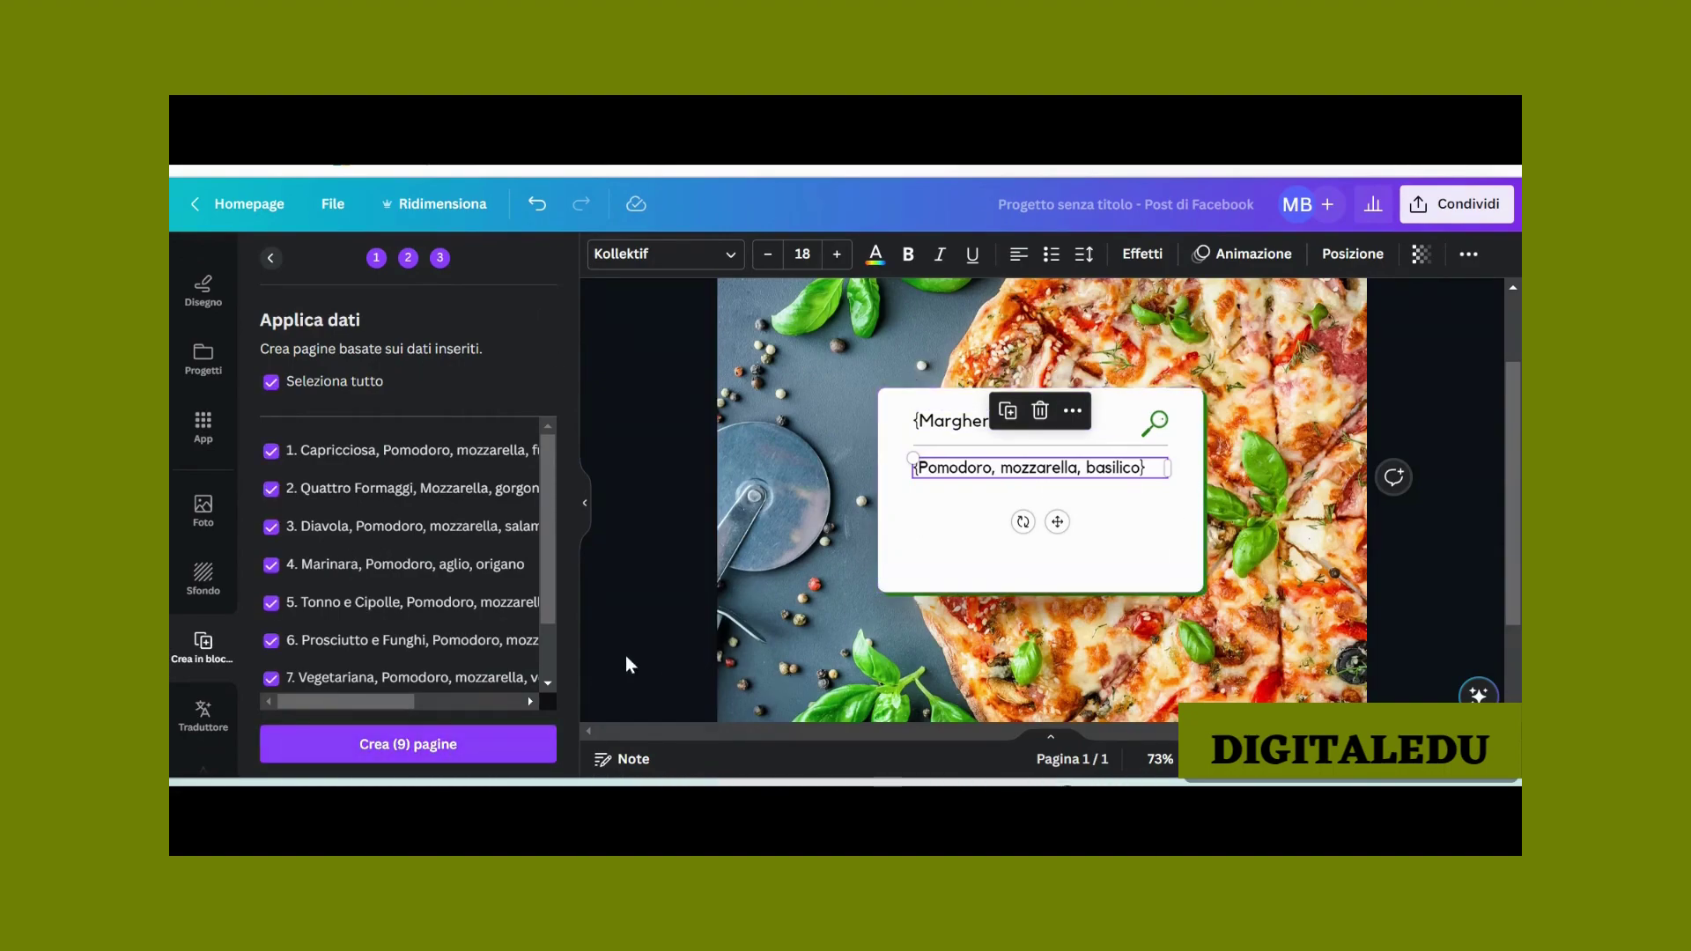
click(449, 744)
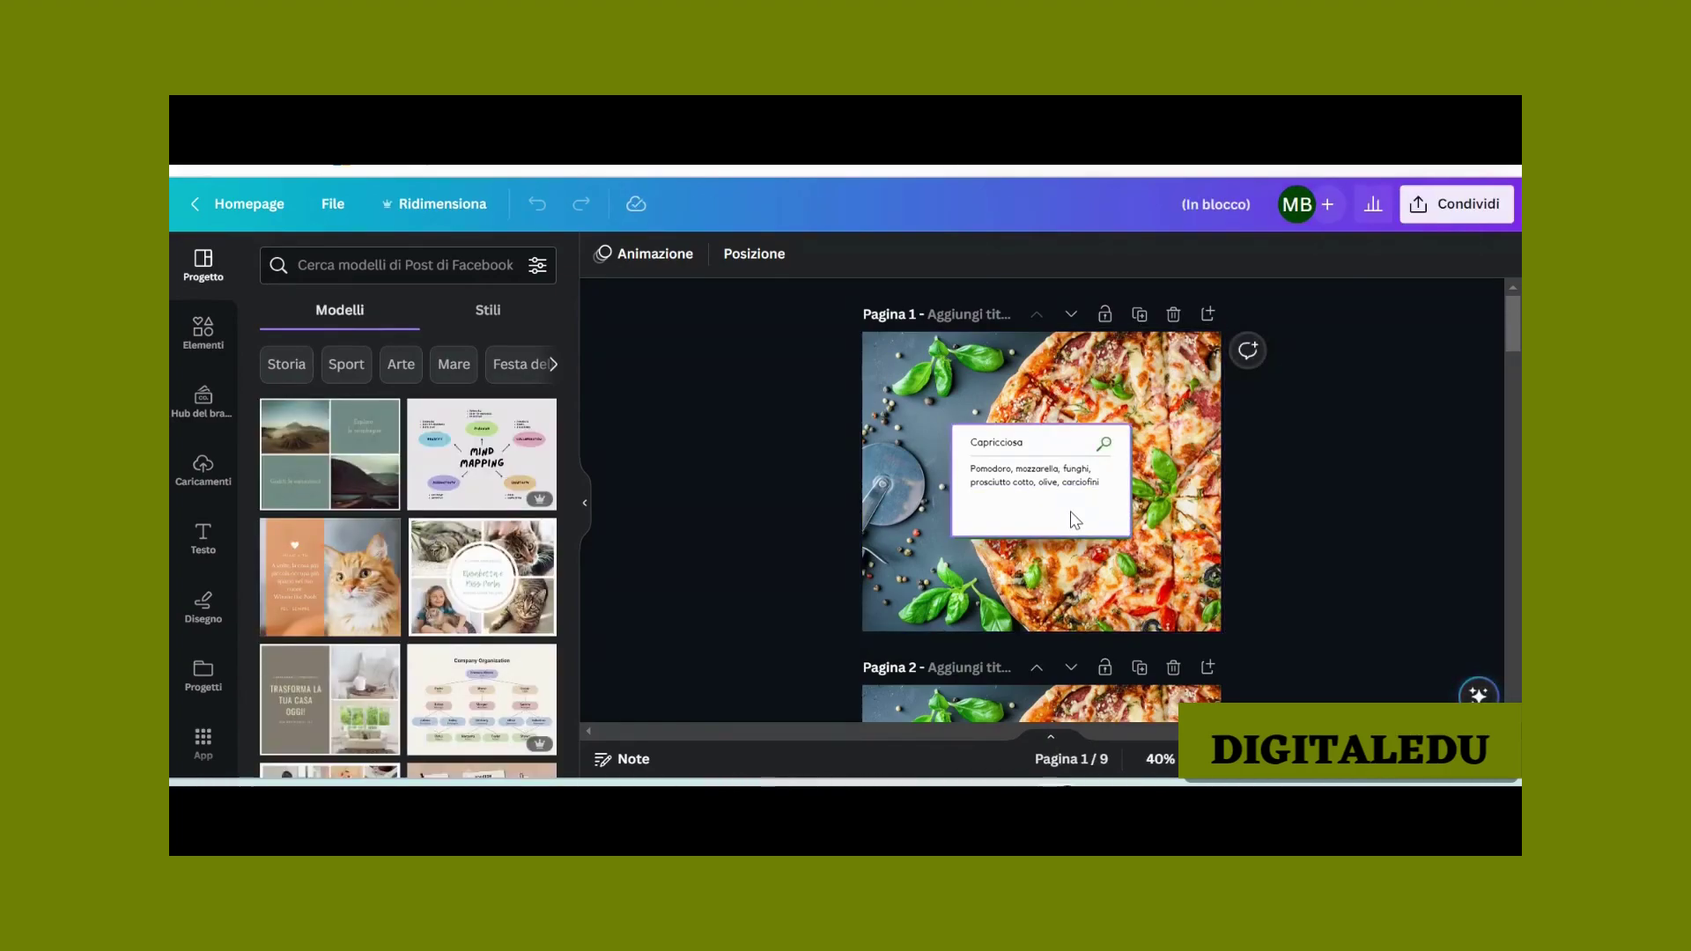
Step: Look through the generated pizza pages to check the name and ingredients on each card
scroll(1073, 520, down, 3)
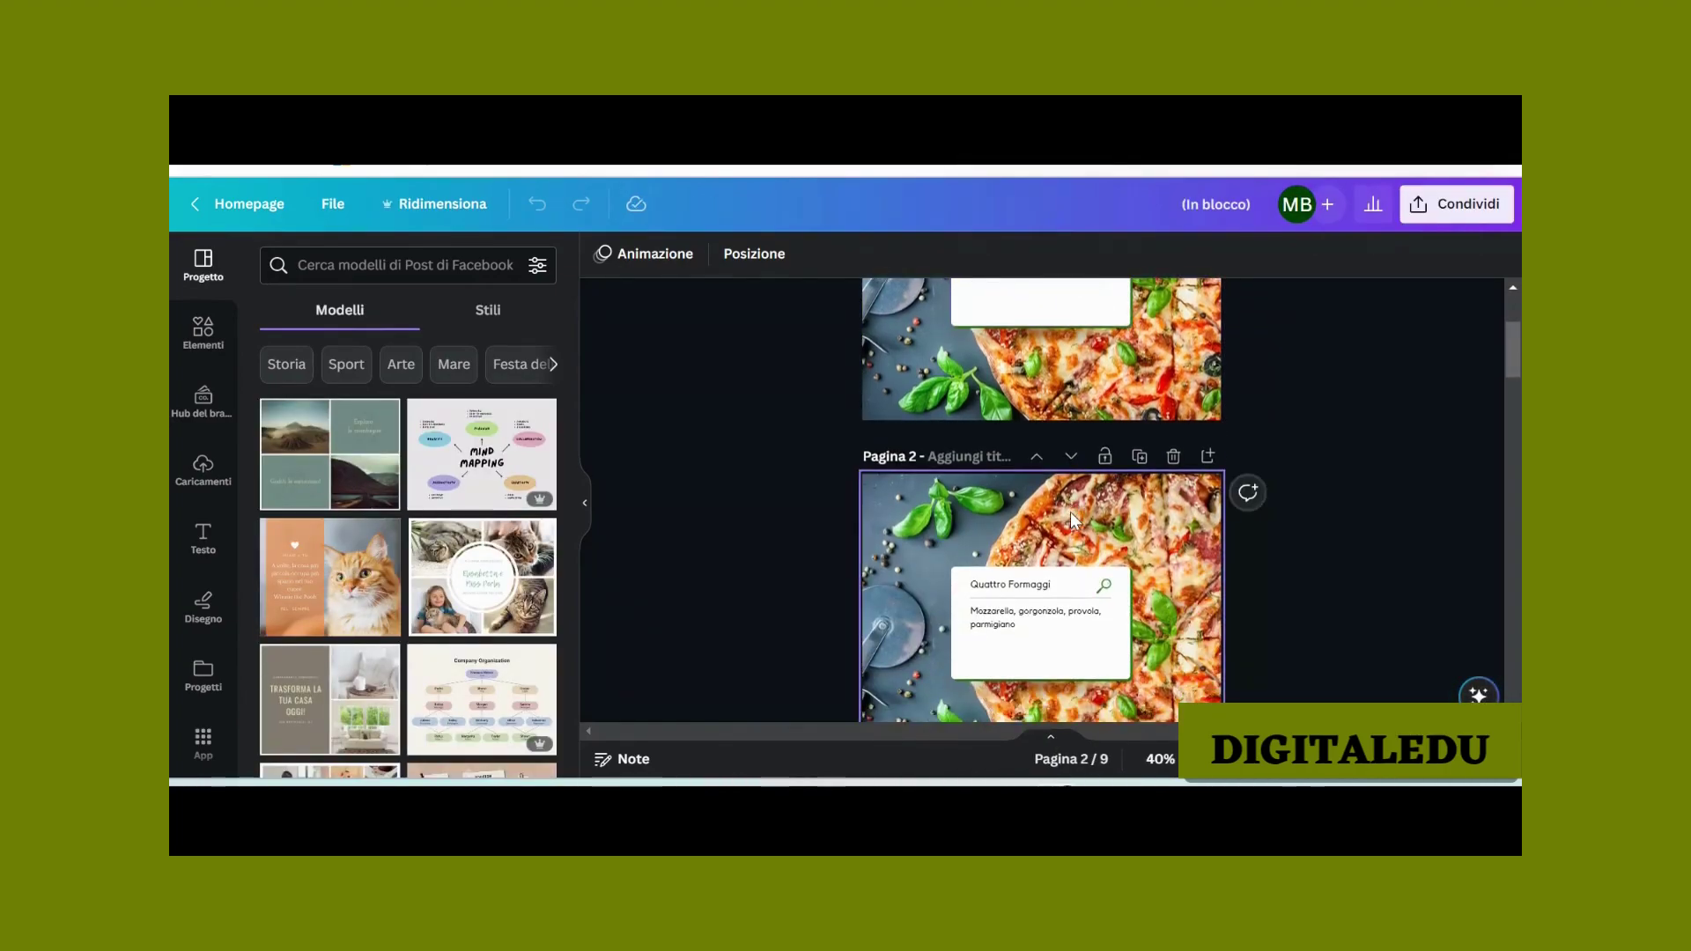
scroll(1070, 510, down, 1)
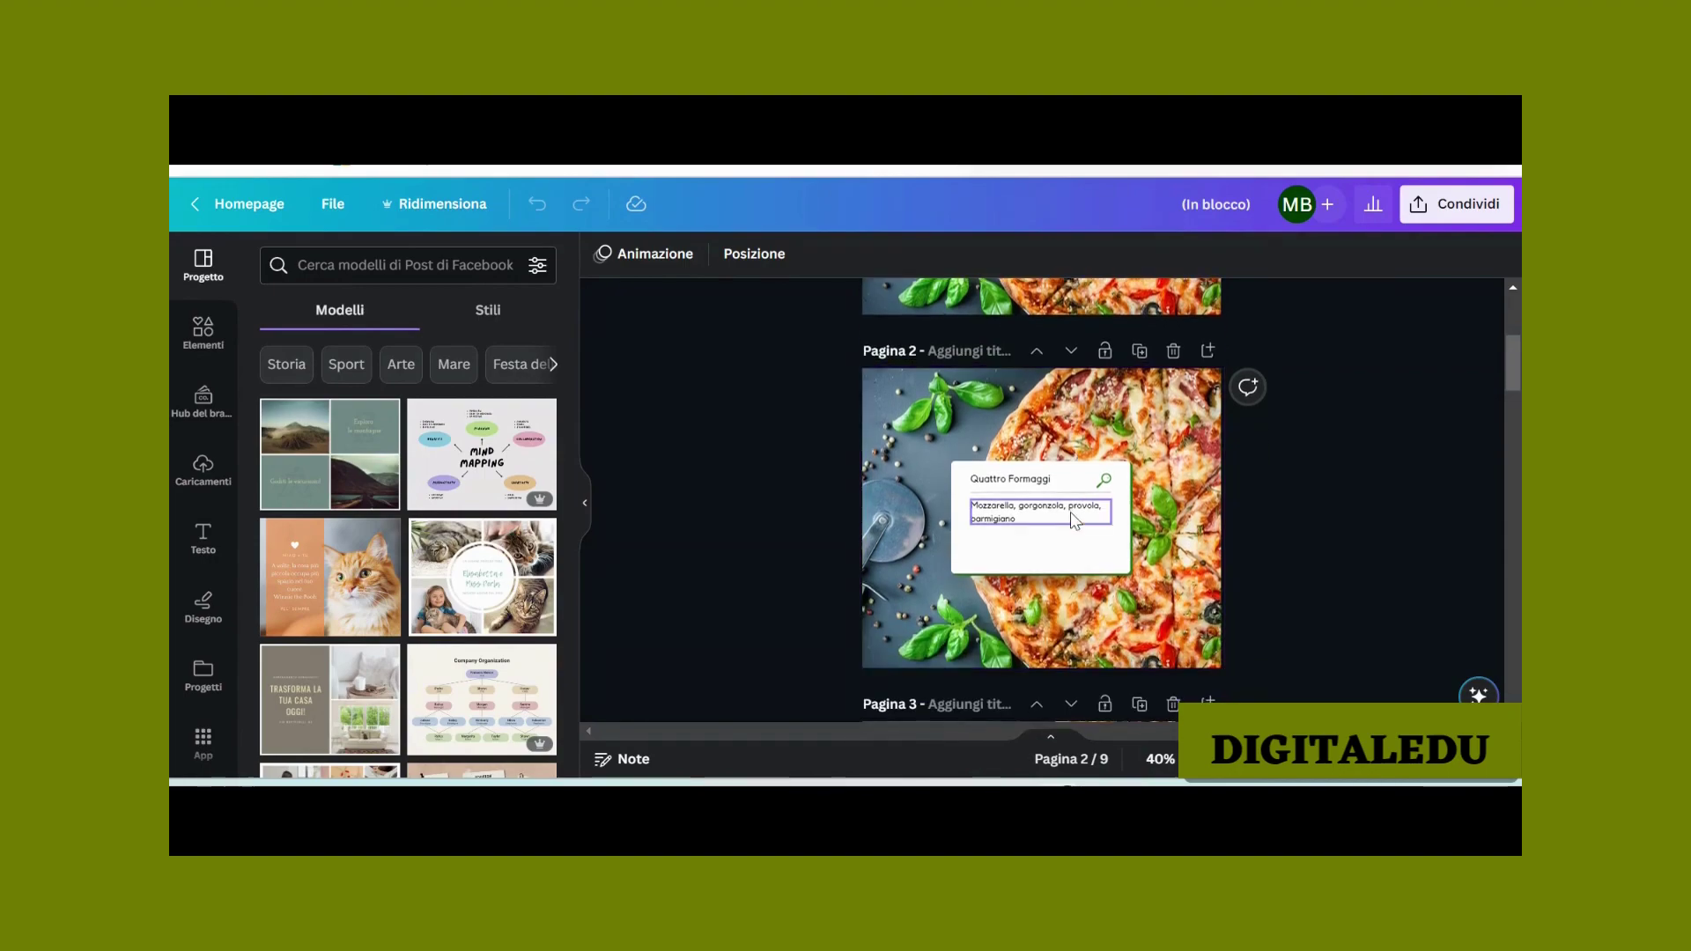
scroll(1070, 511, down, 5)
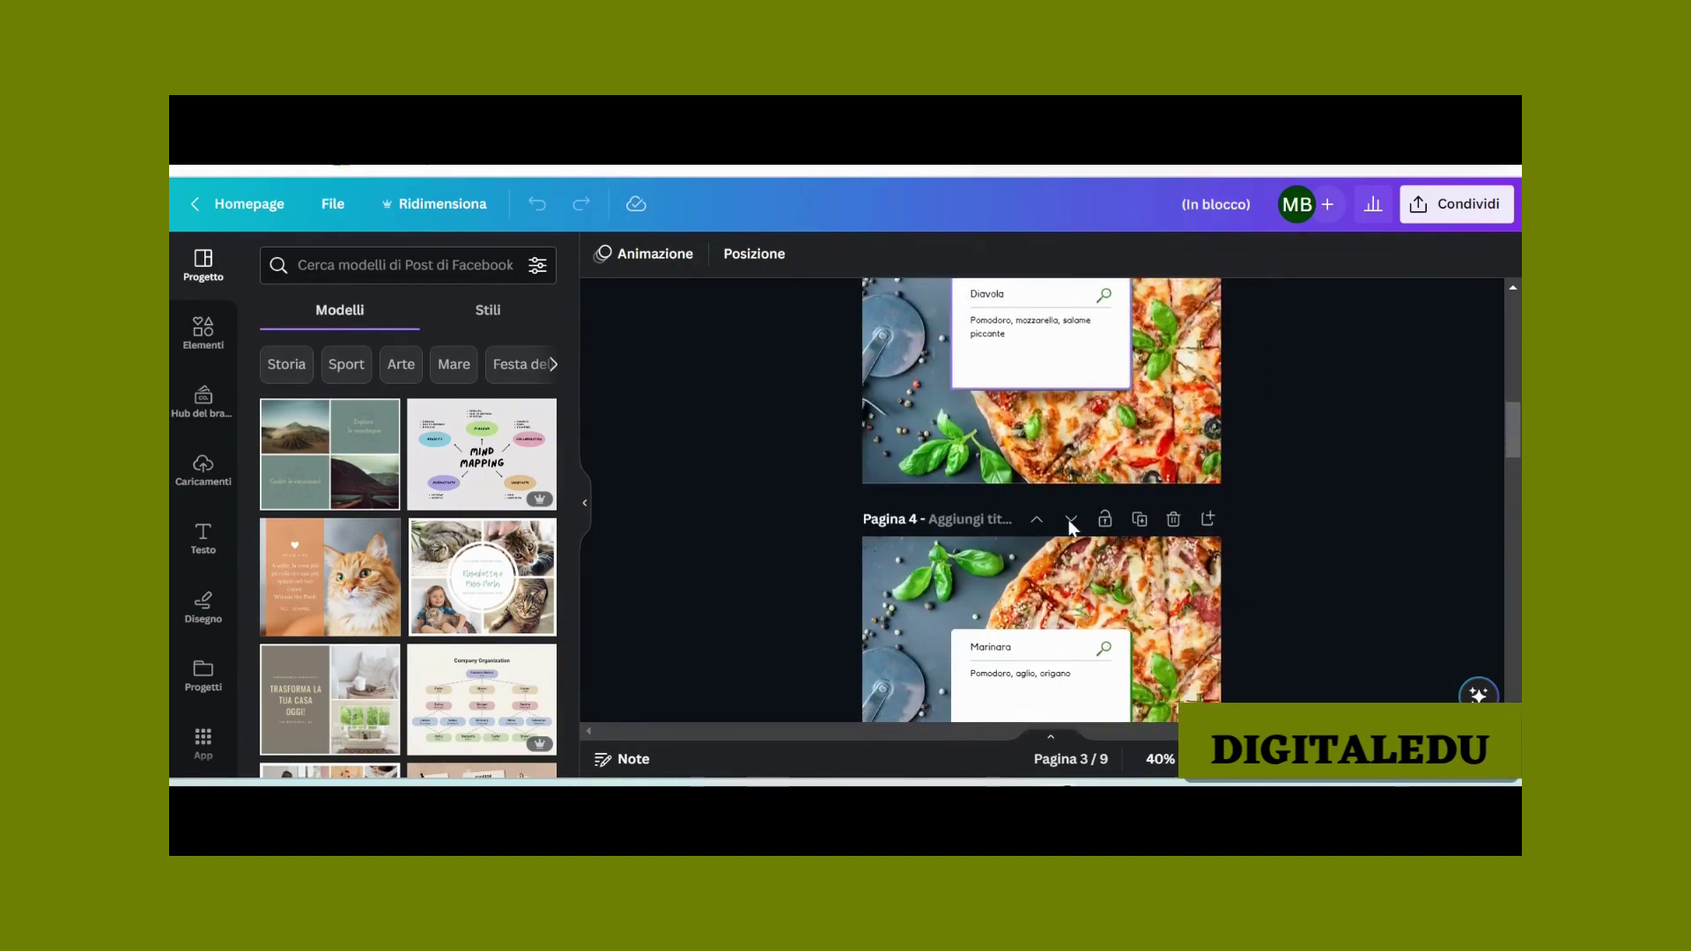
scroll(1069, 520, down, 3)
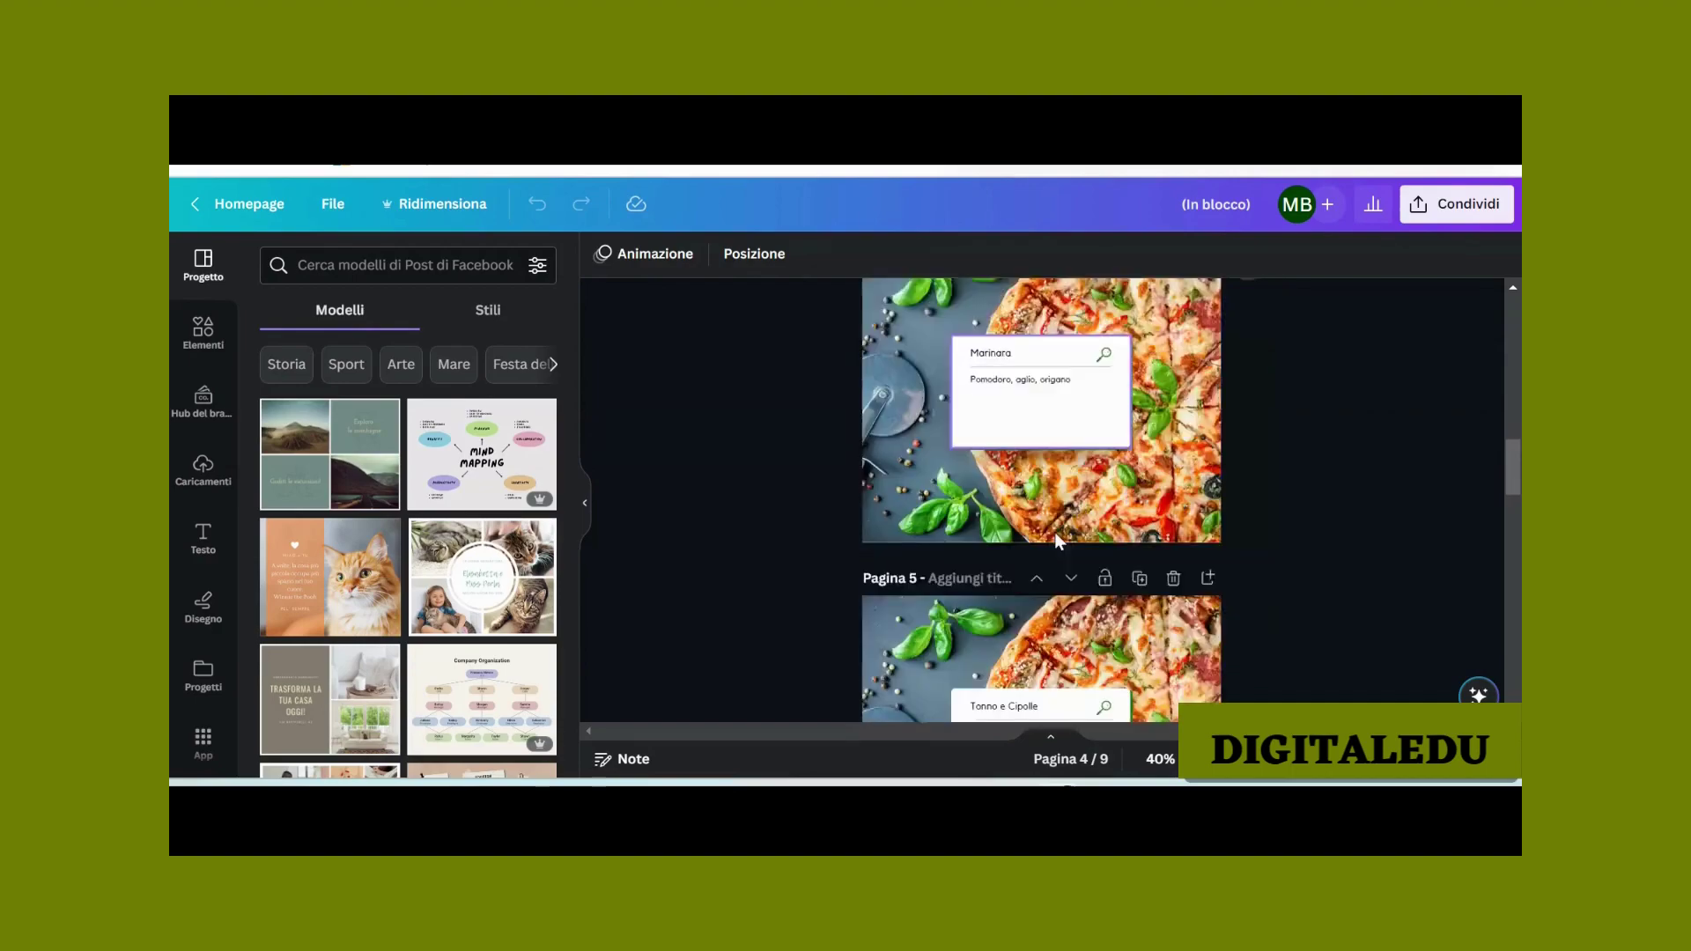
scroll(1048, 572, down, 3)
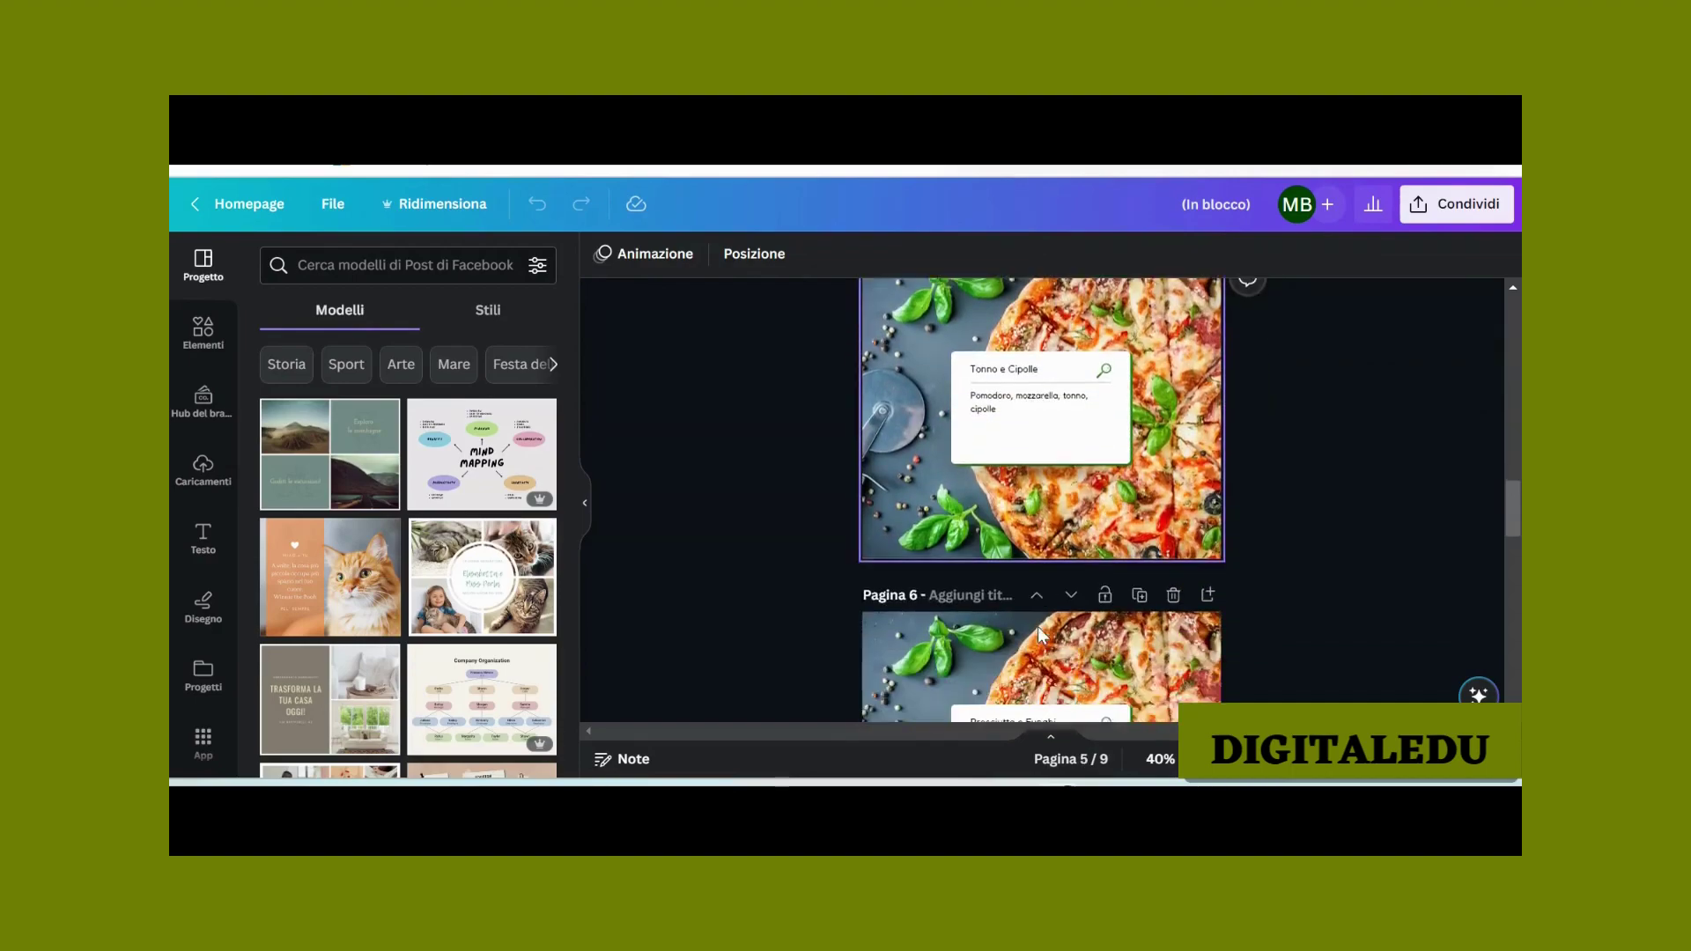
scroll(1037, 626, down, 2)
click(1028, 564)
scroll(1028, 565, up, 2)
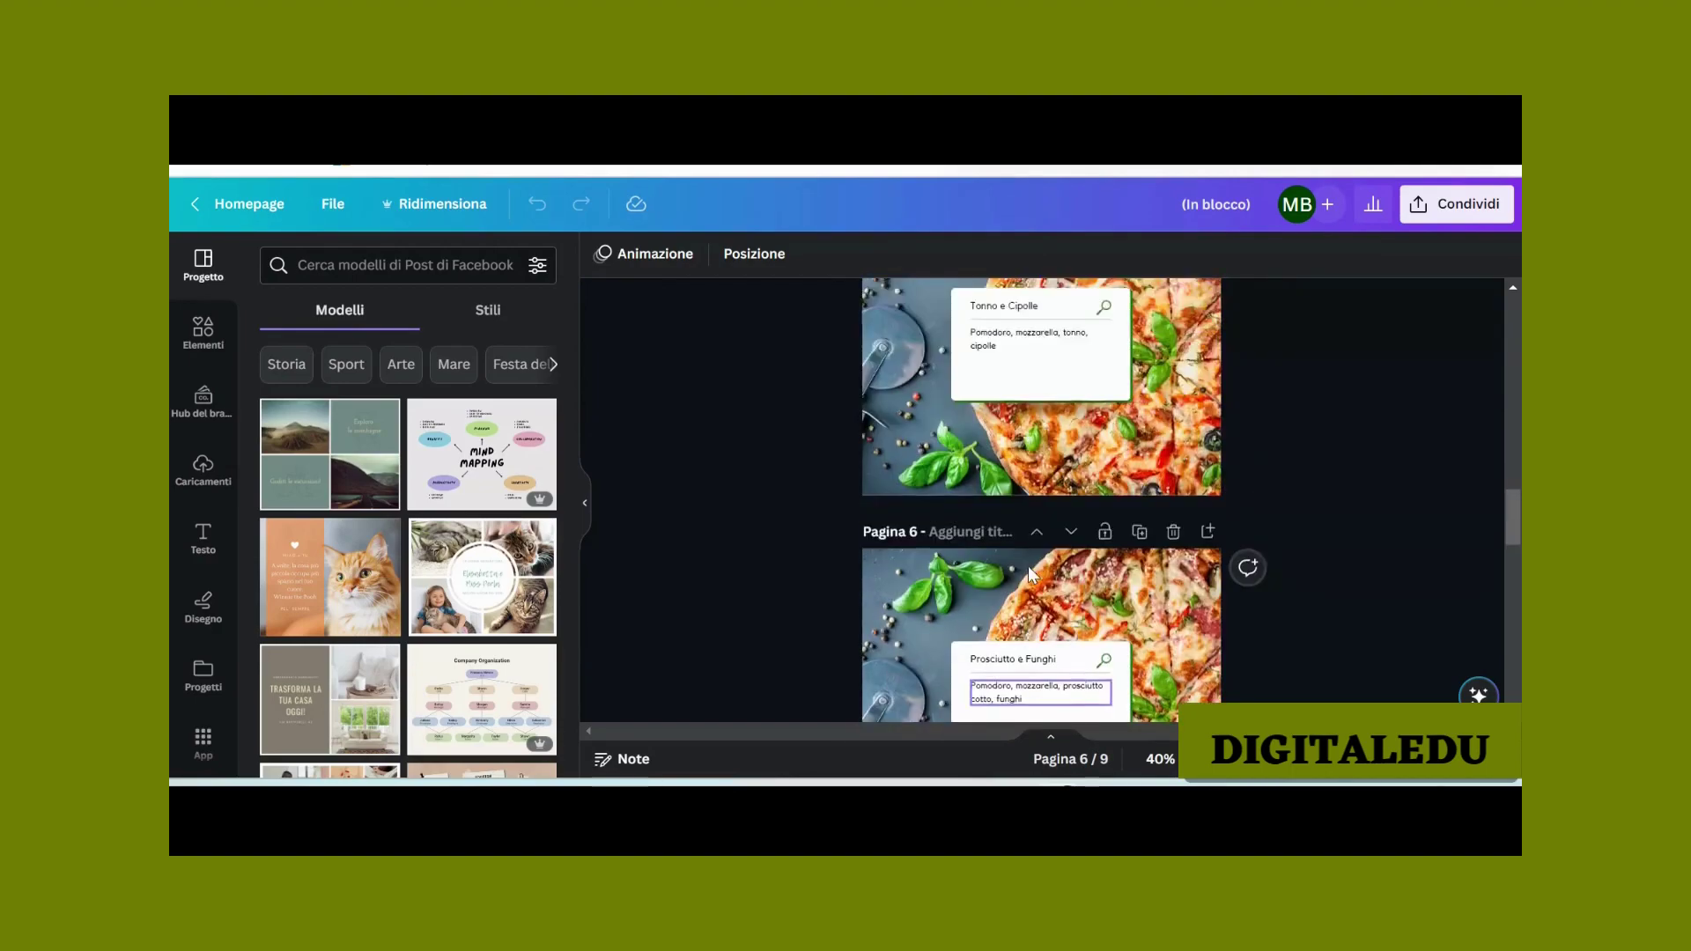
scroll(1027, 566, up, 9)
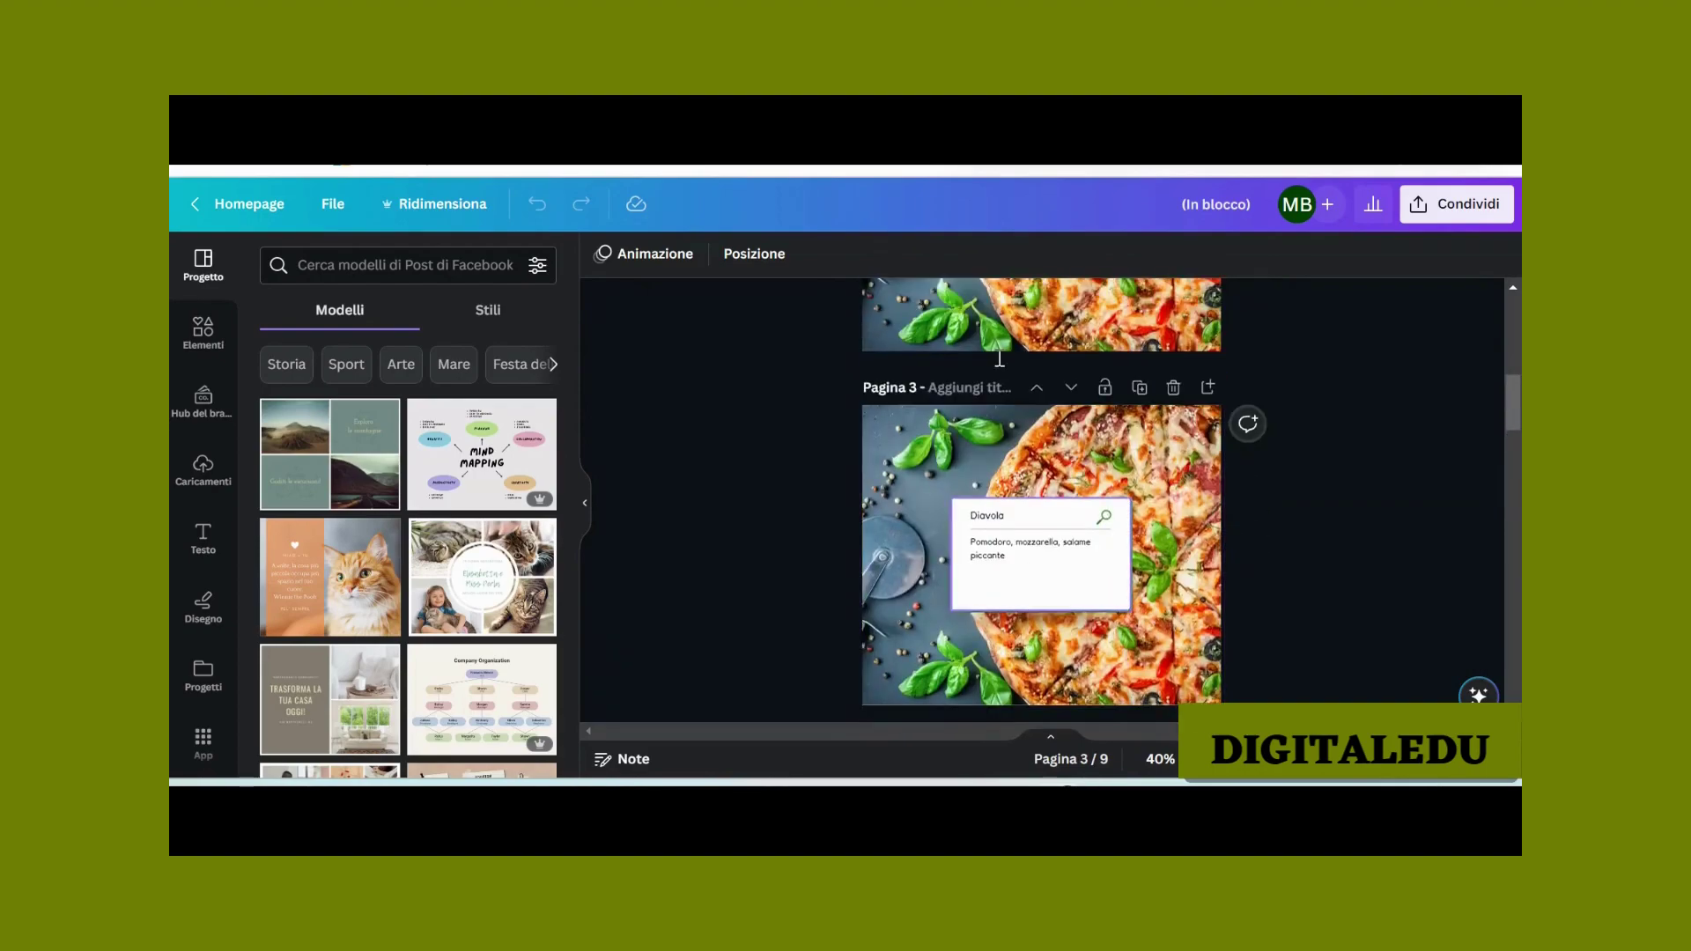
scroll(1028, 423, up, 6)
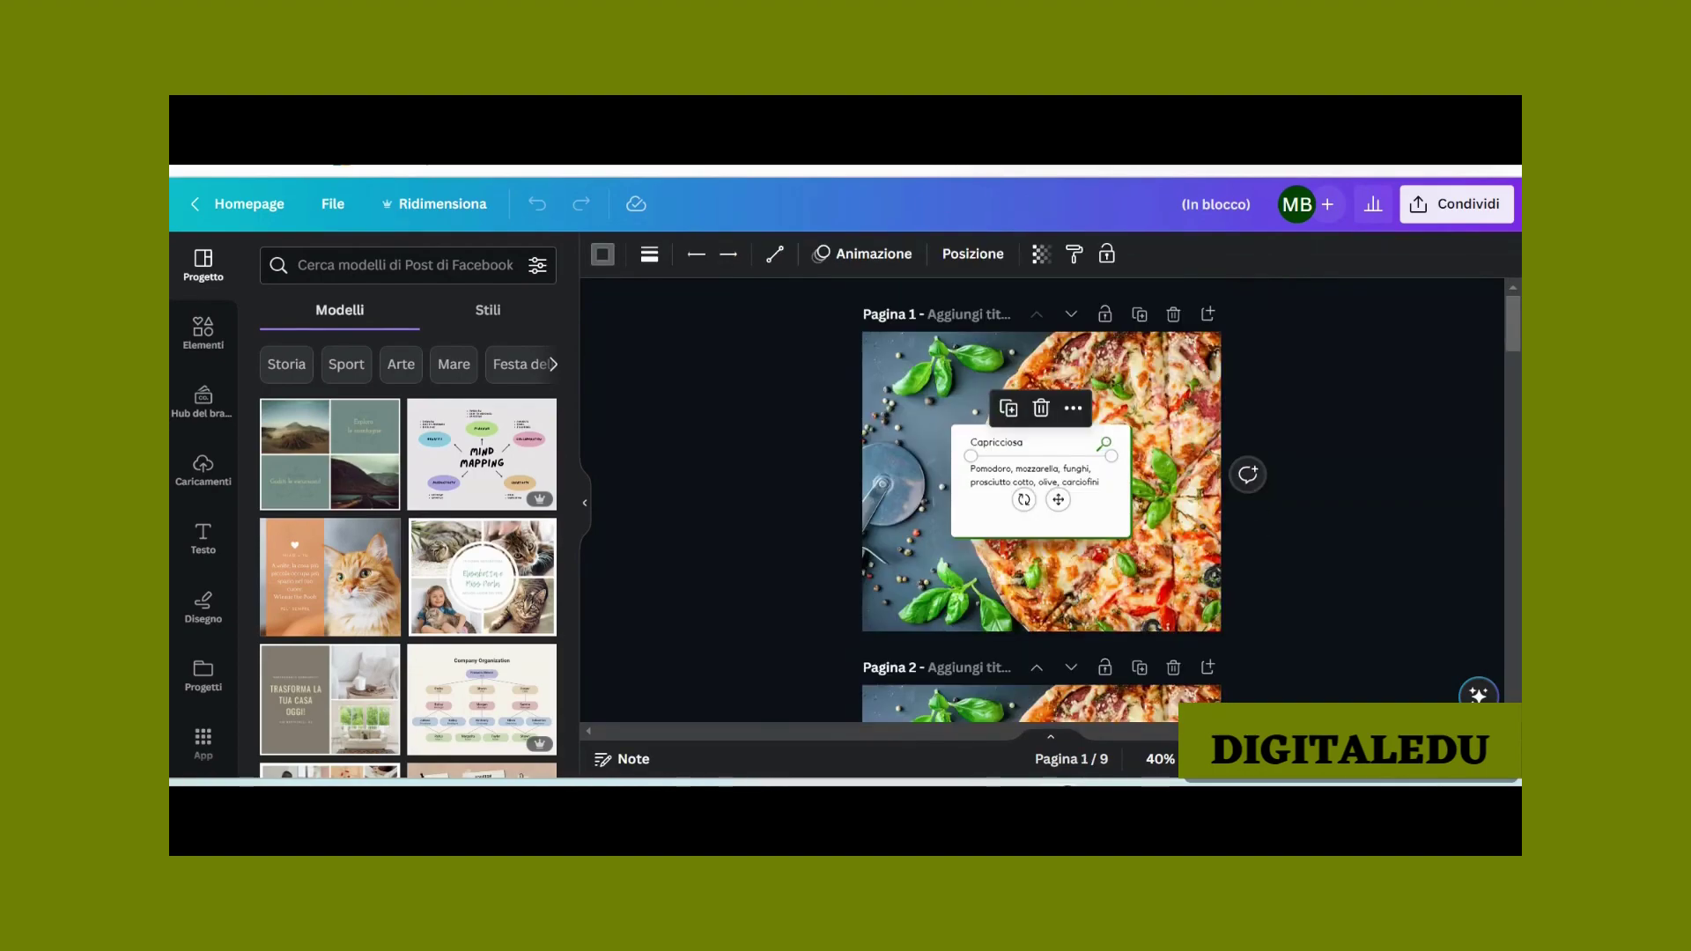
Step: Search the Facebook post templates for "pizza" and browse the alternative designs
click(1043, 518)
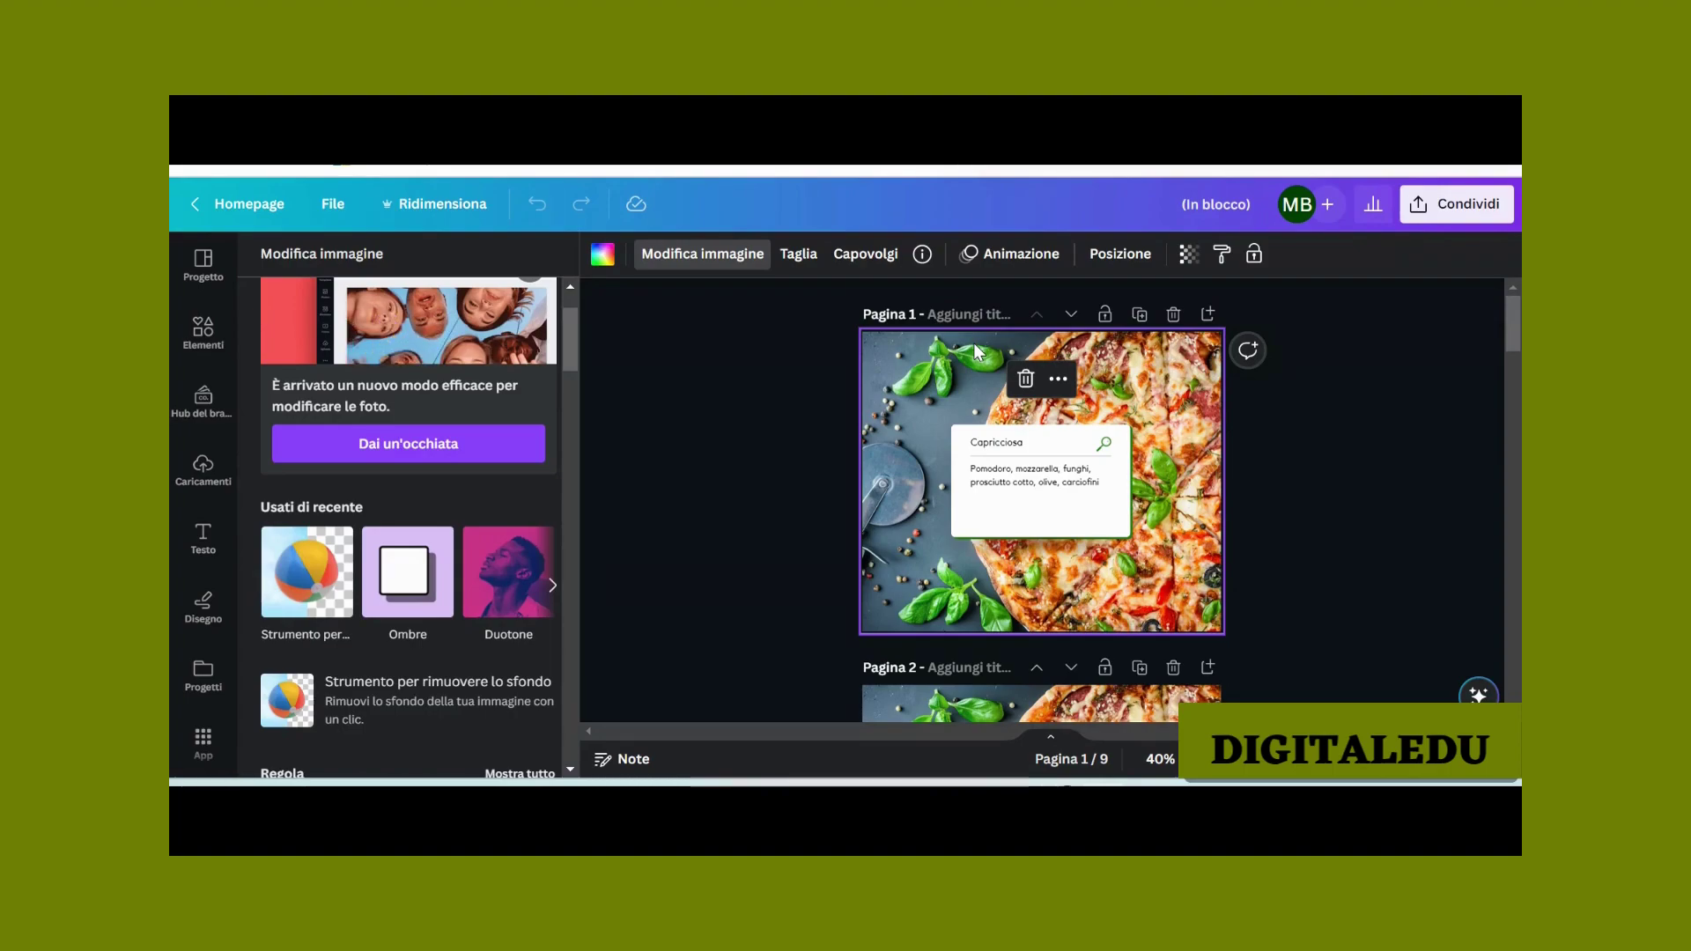
click(202, 273)
click(345, 265)
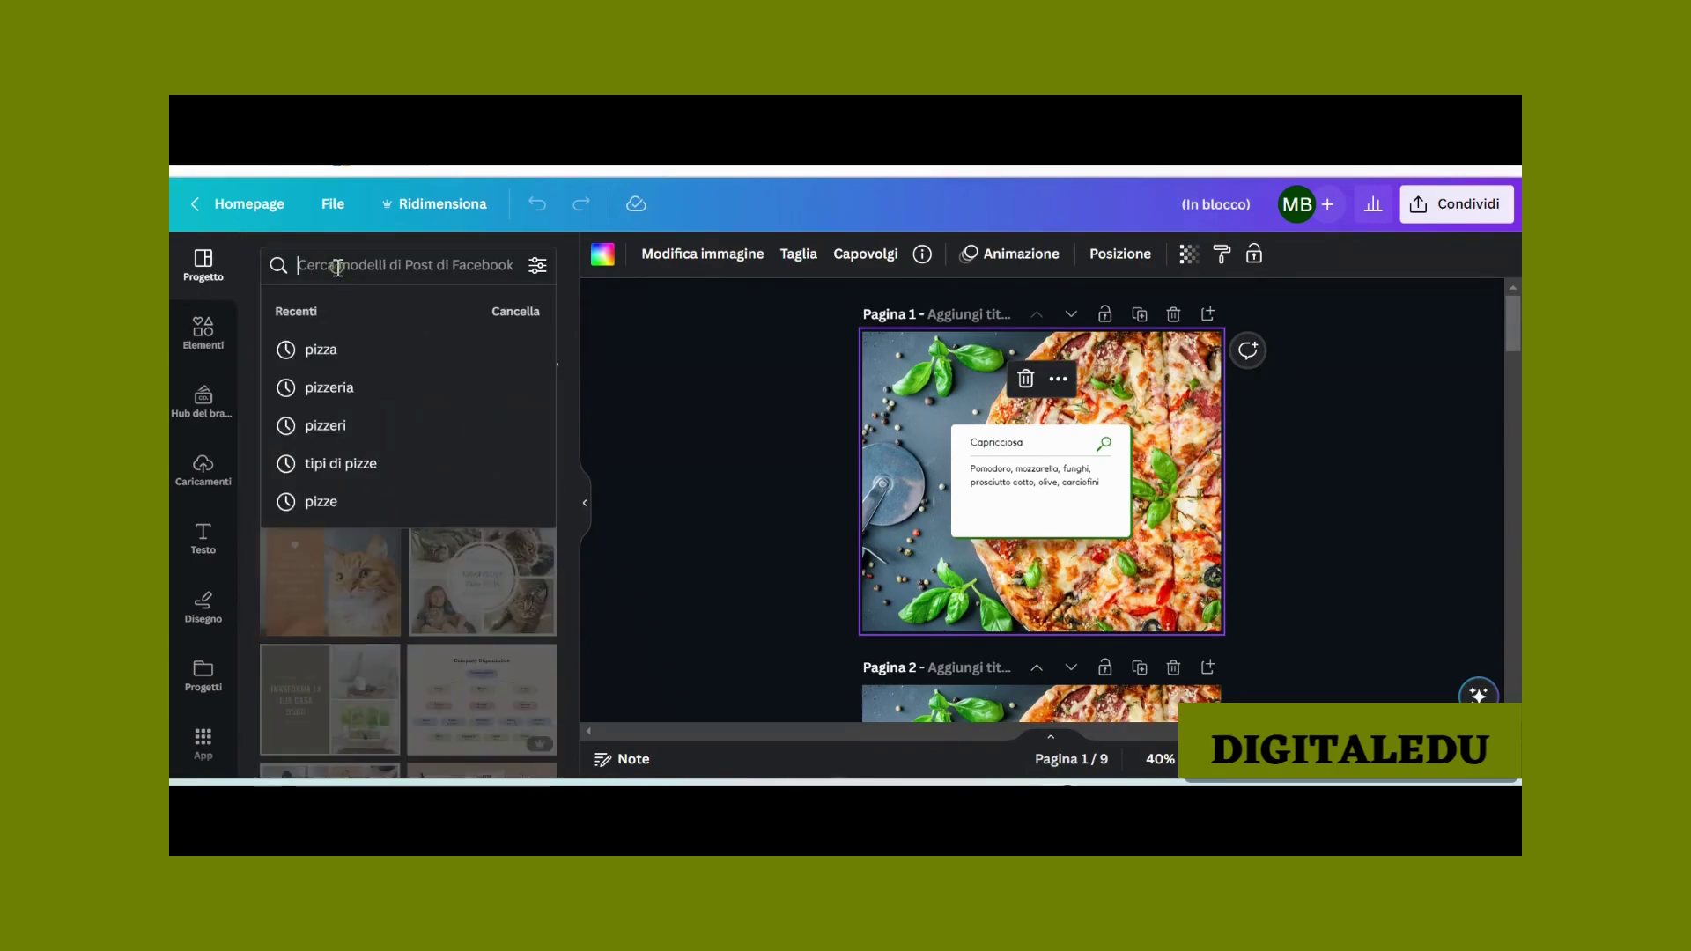
click(332, 352)
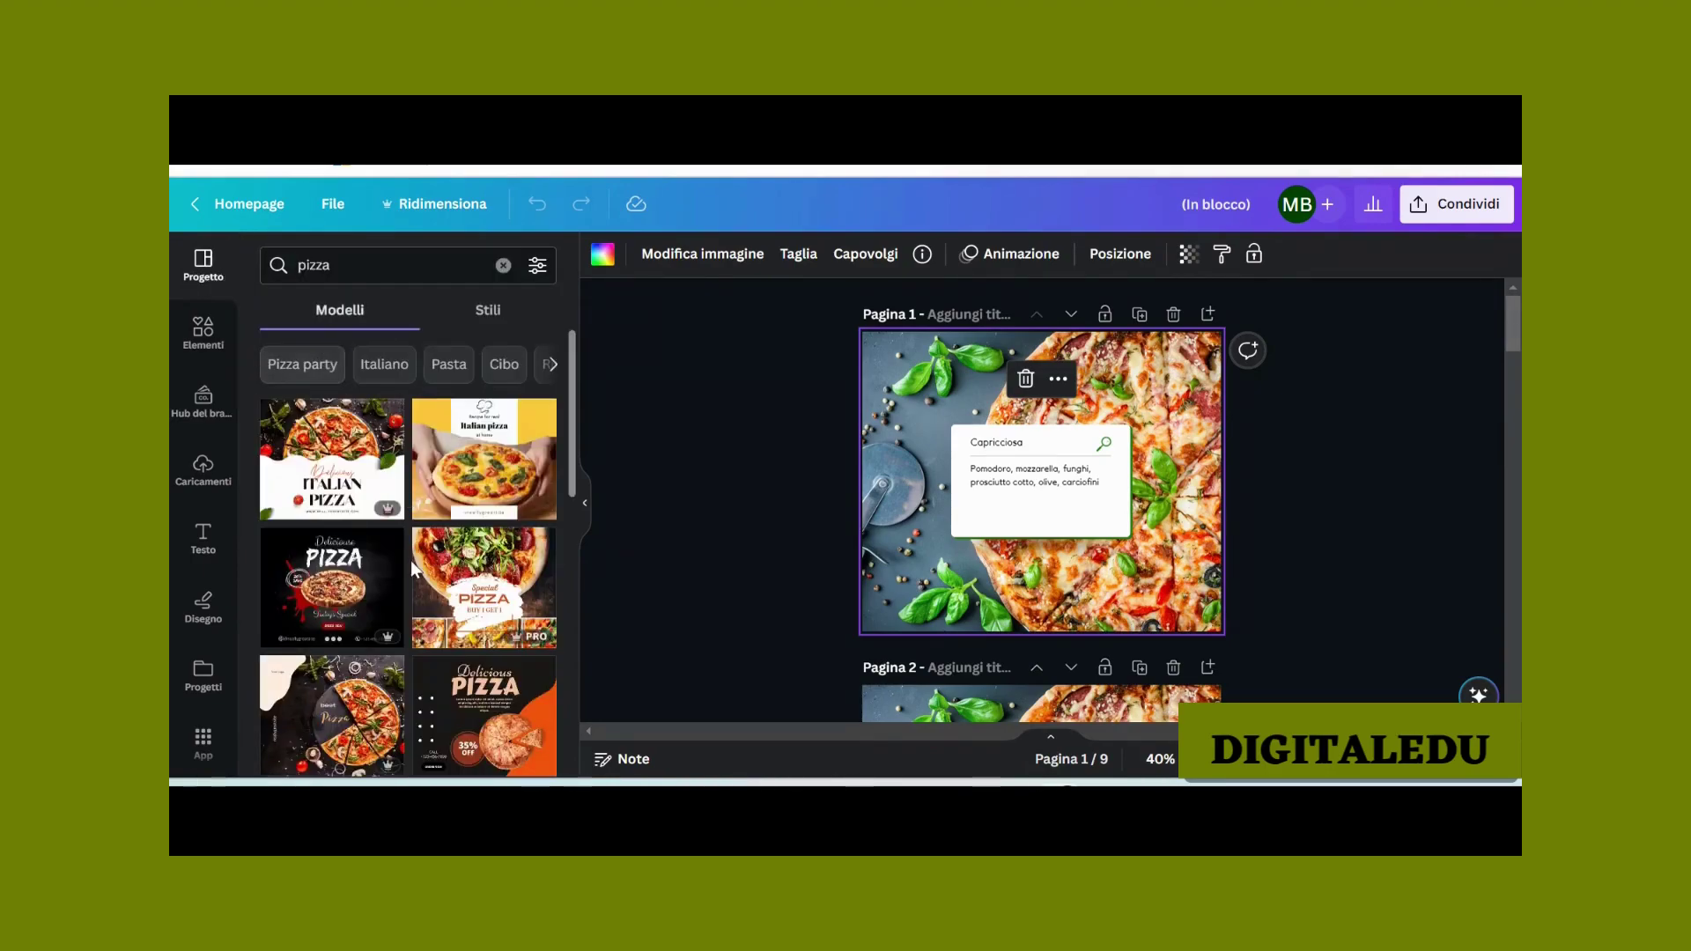
scroll(427, 629, down, 2)
scroll(429, 634, down, 1)
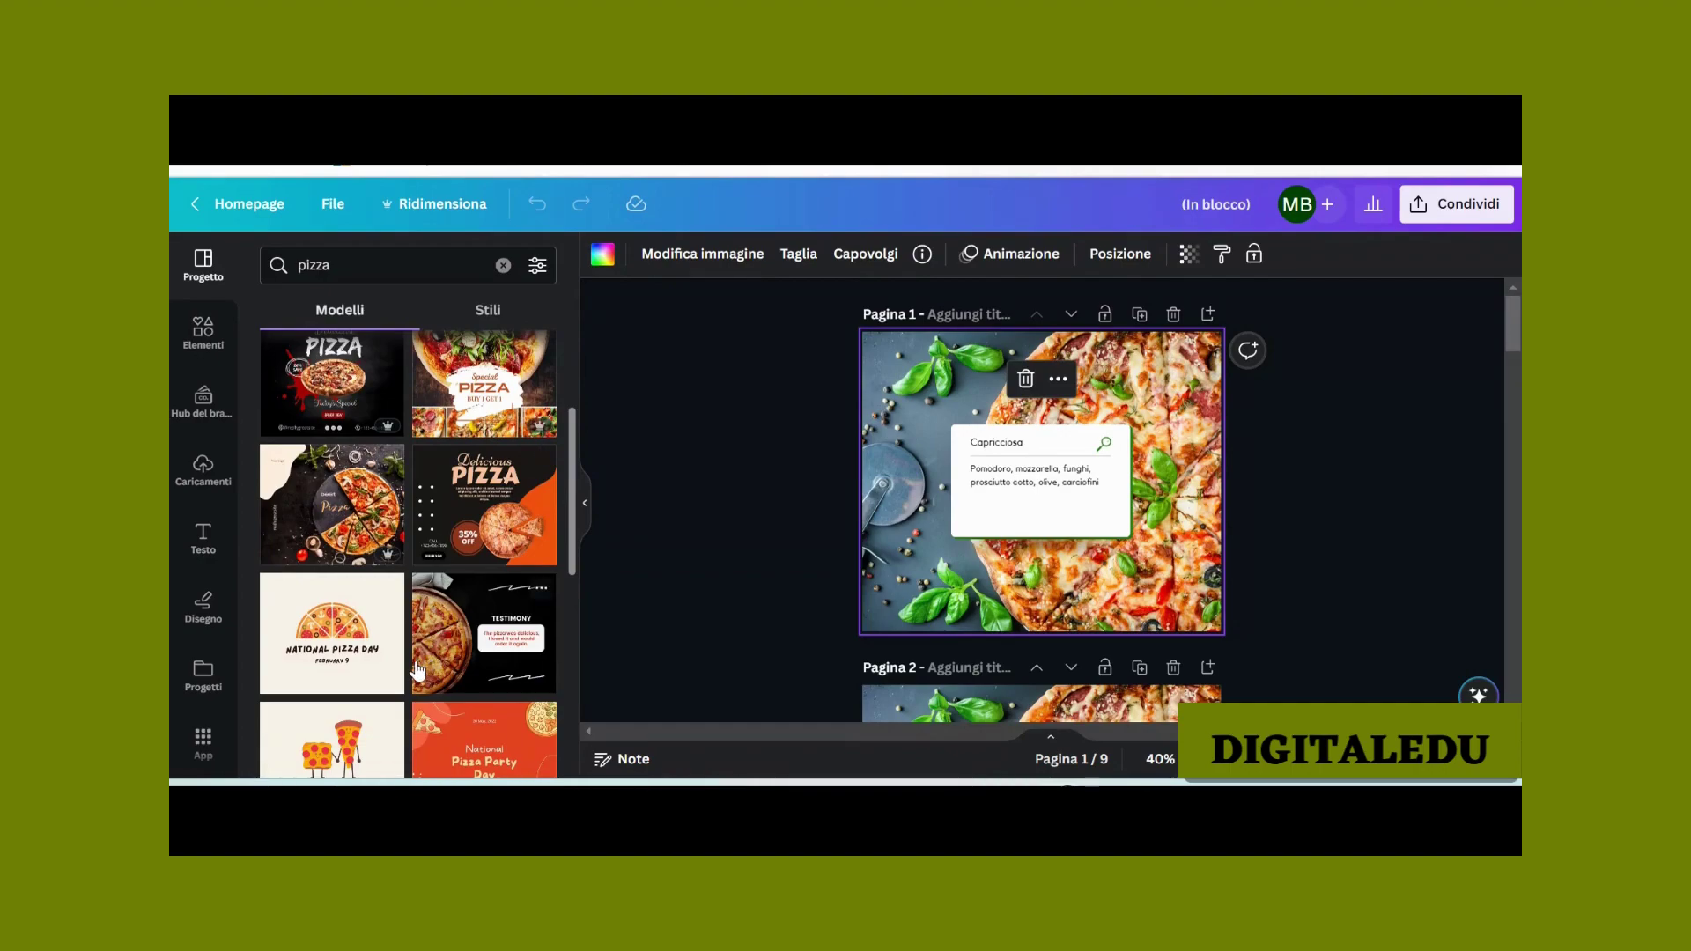
scroll(417, 671, down, 3)
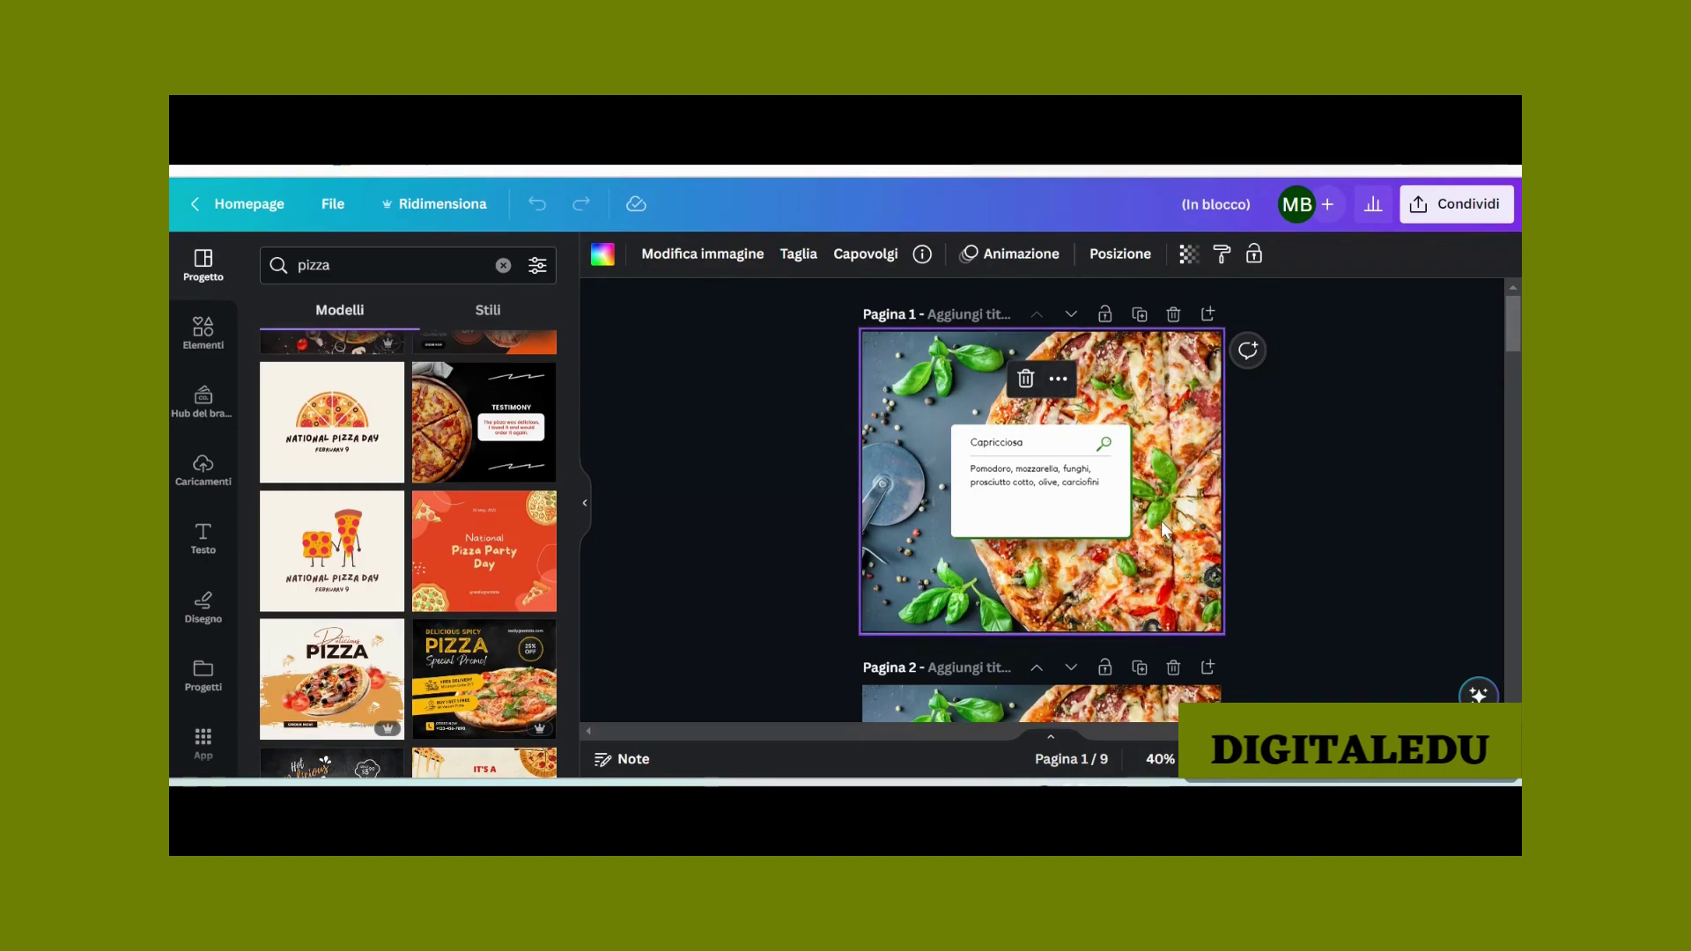
scroll(407, 555, down, 4)
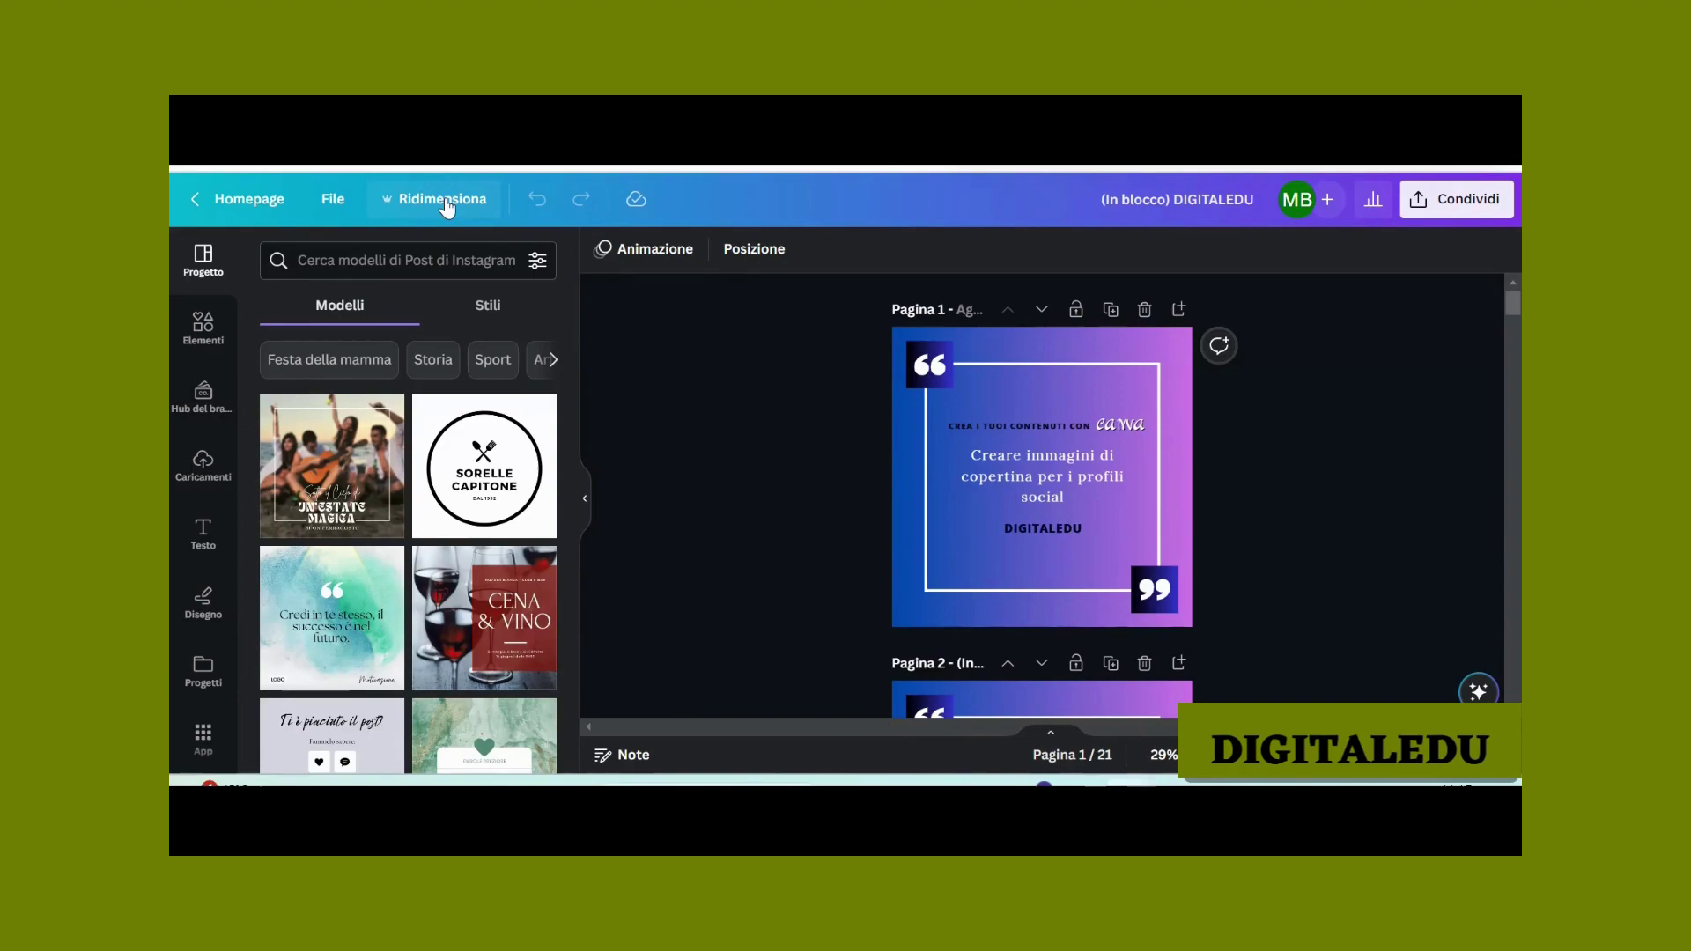
Step: Copy and resize the Instagram series as a "Post di Facebook (Paesaggio)" of 1200 × 630 px and open the resized copy
click(411, 204)
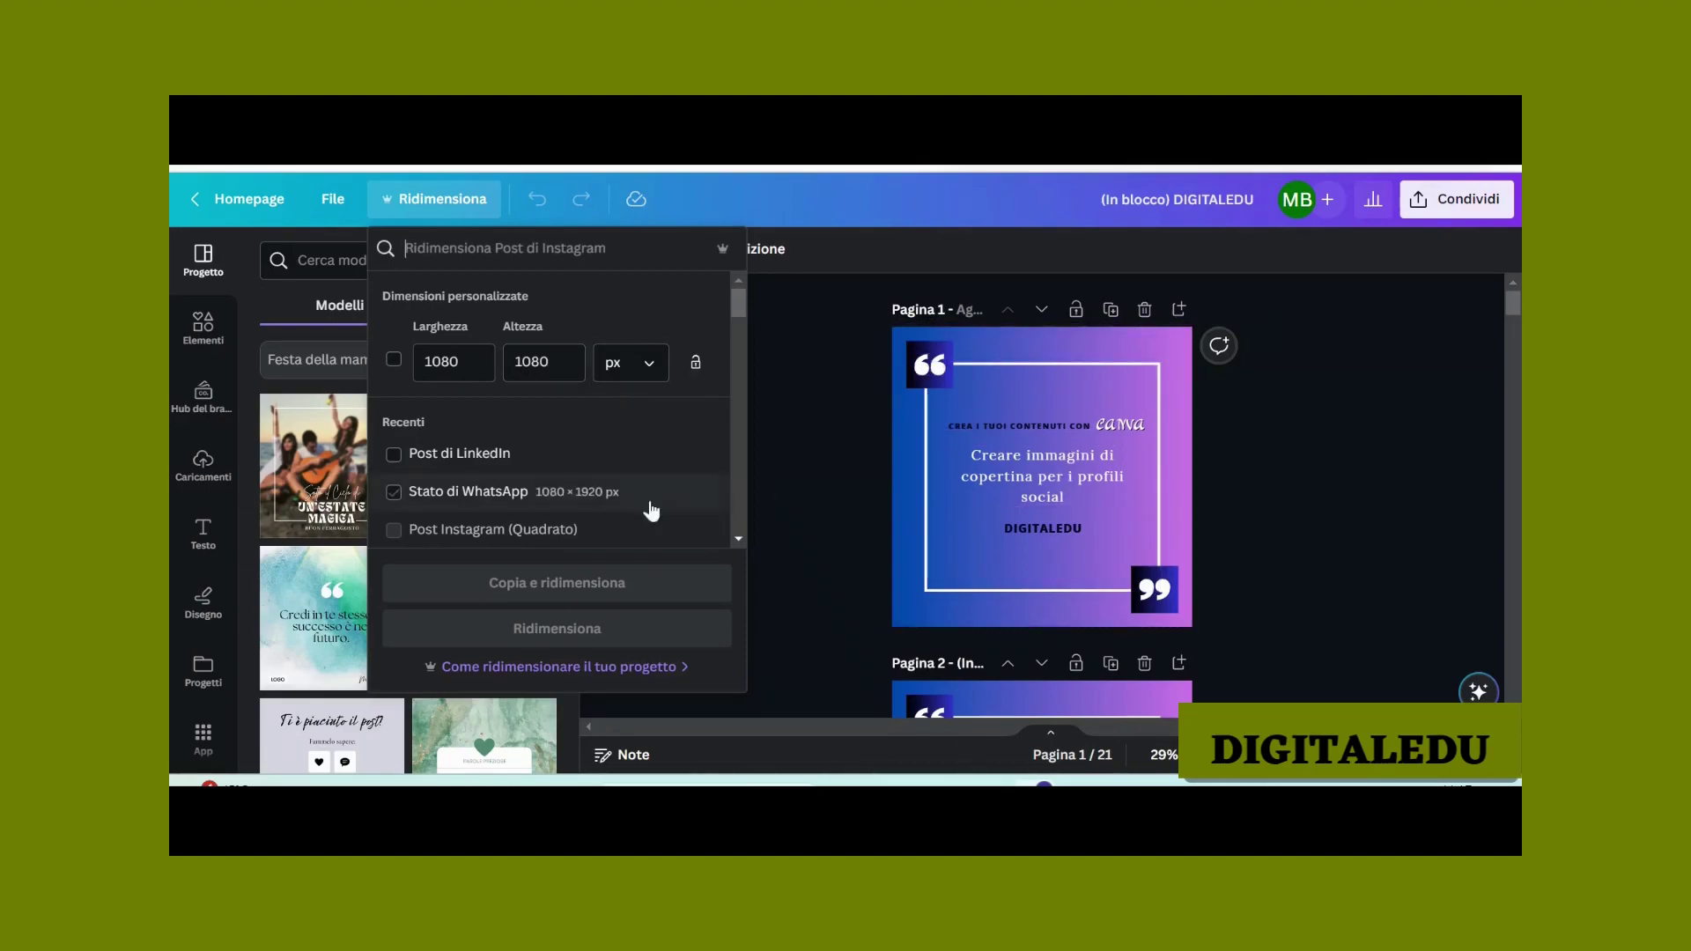
drag(731, 303, 742, 262)
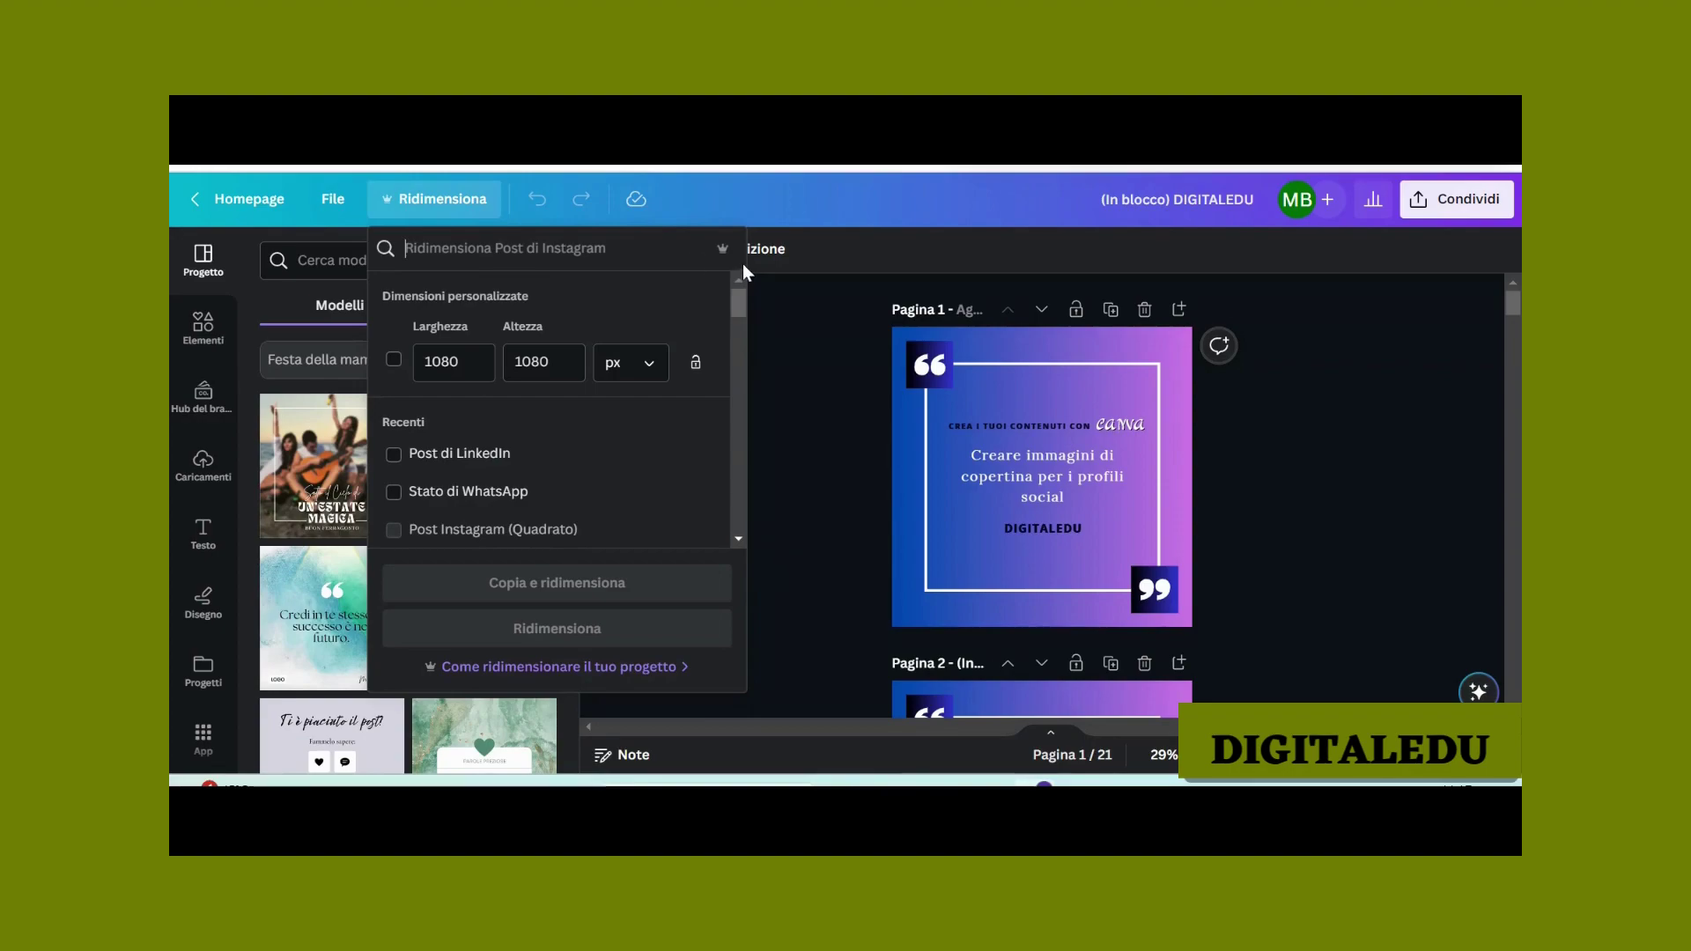
click(418, 253)
text(pos)
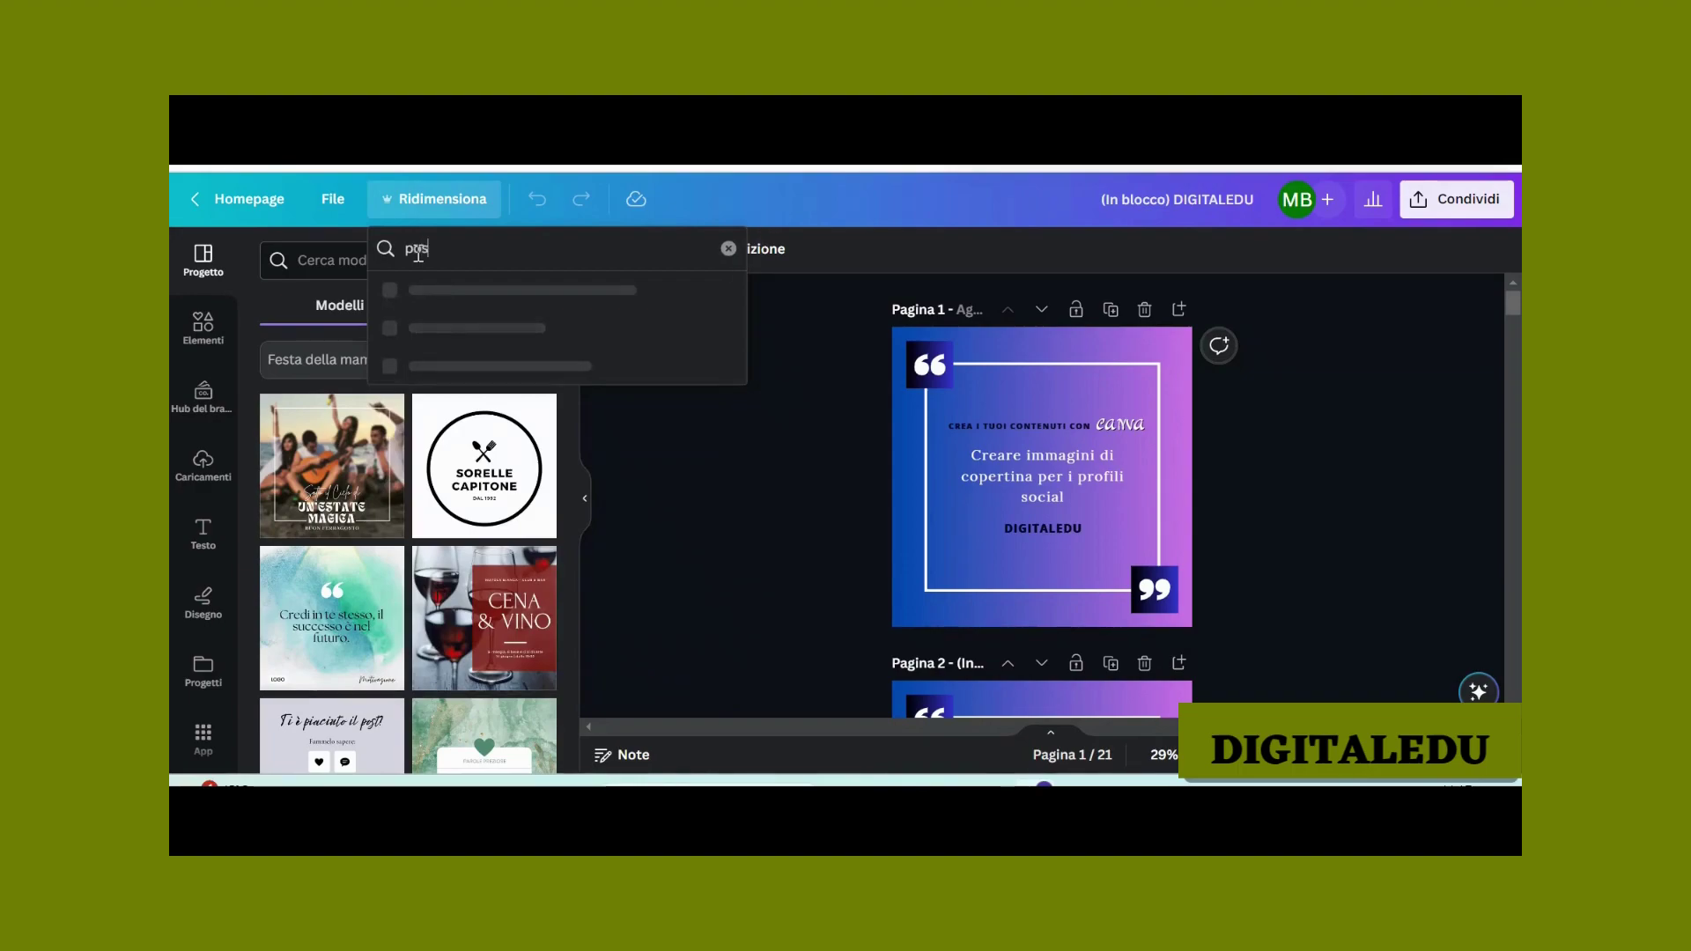
text(t di faceb)
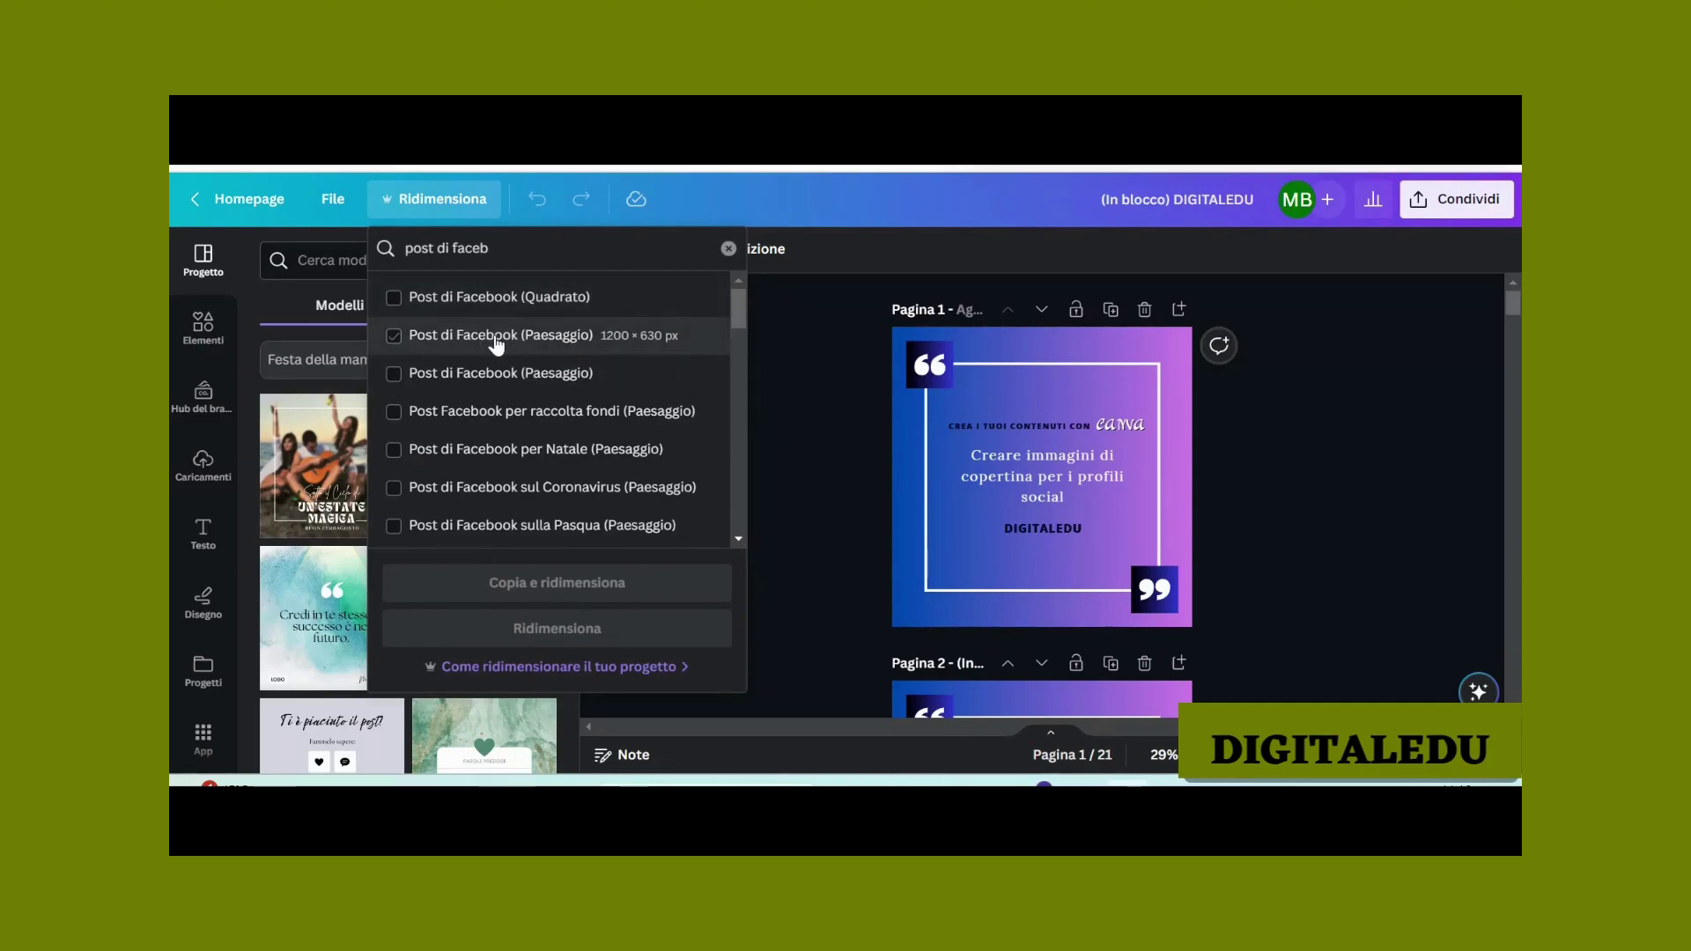
click(561, 339)
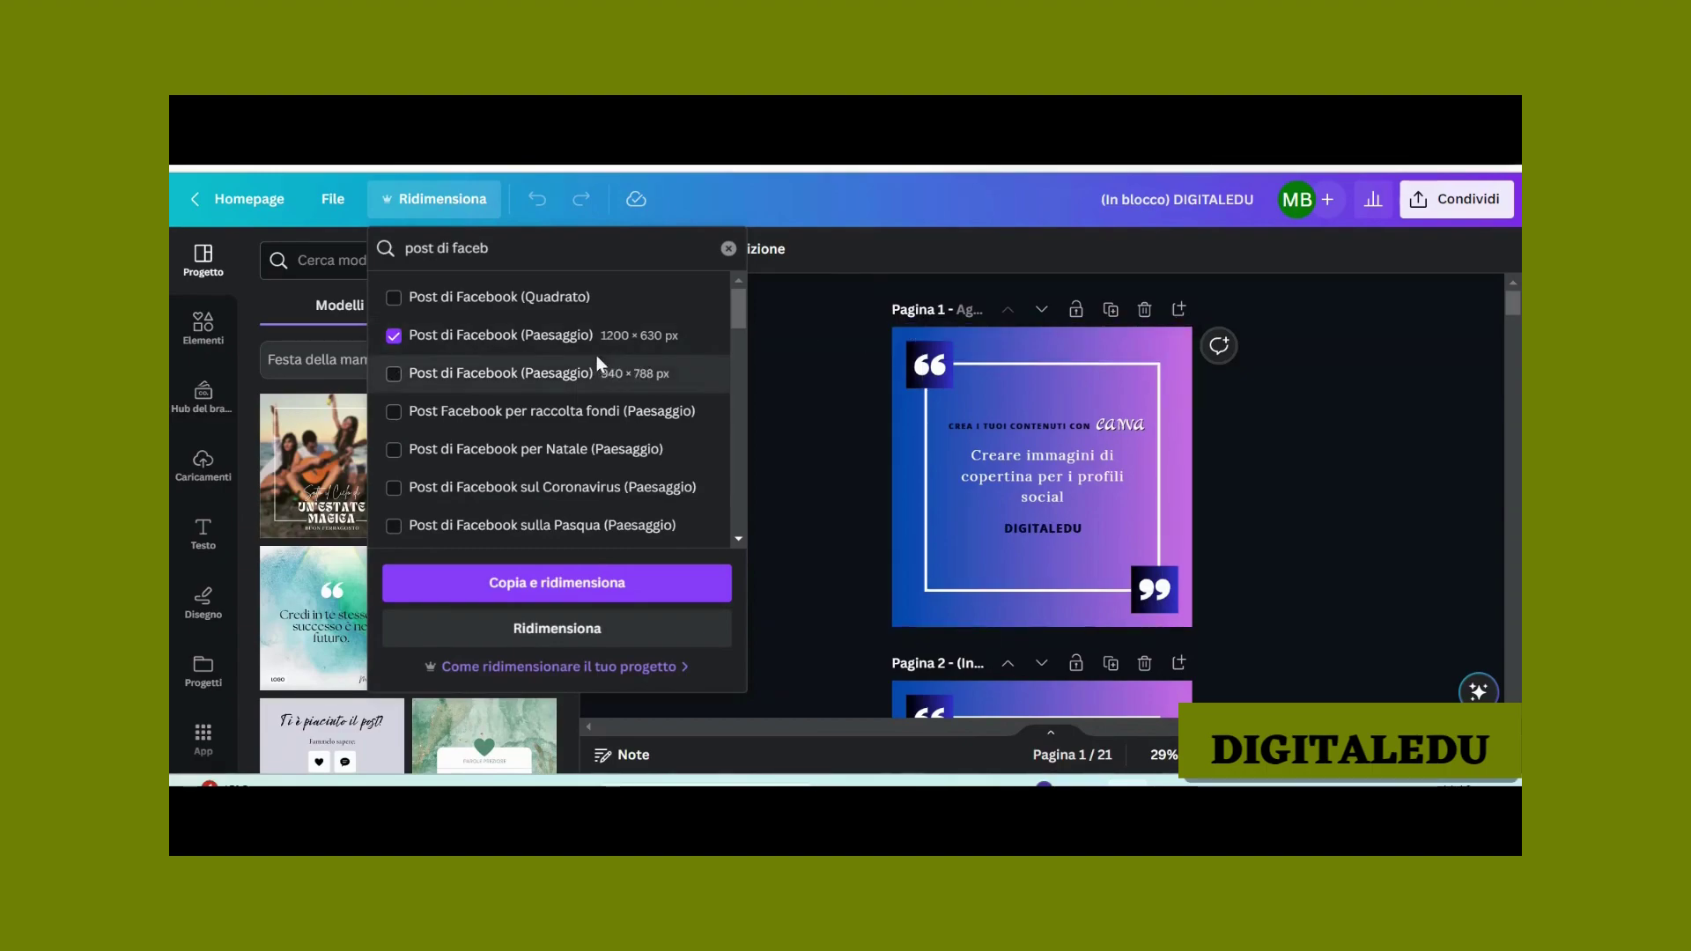
click(580, 589)
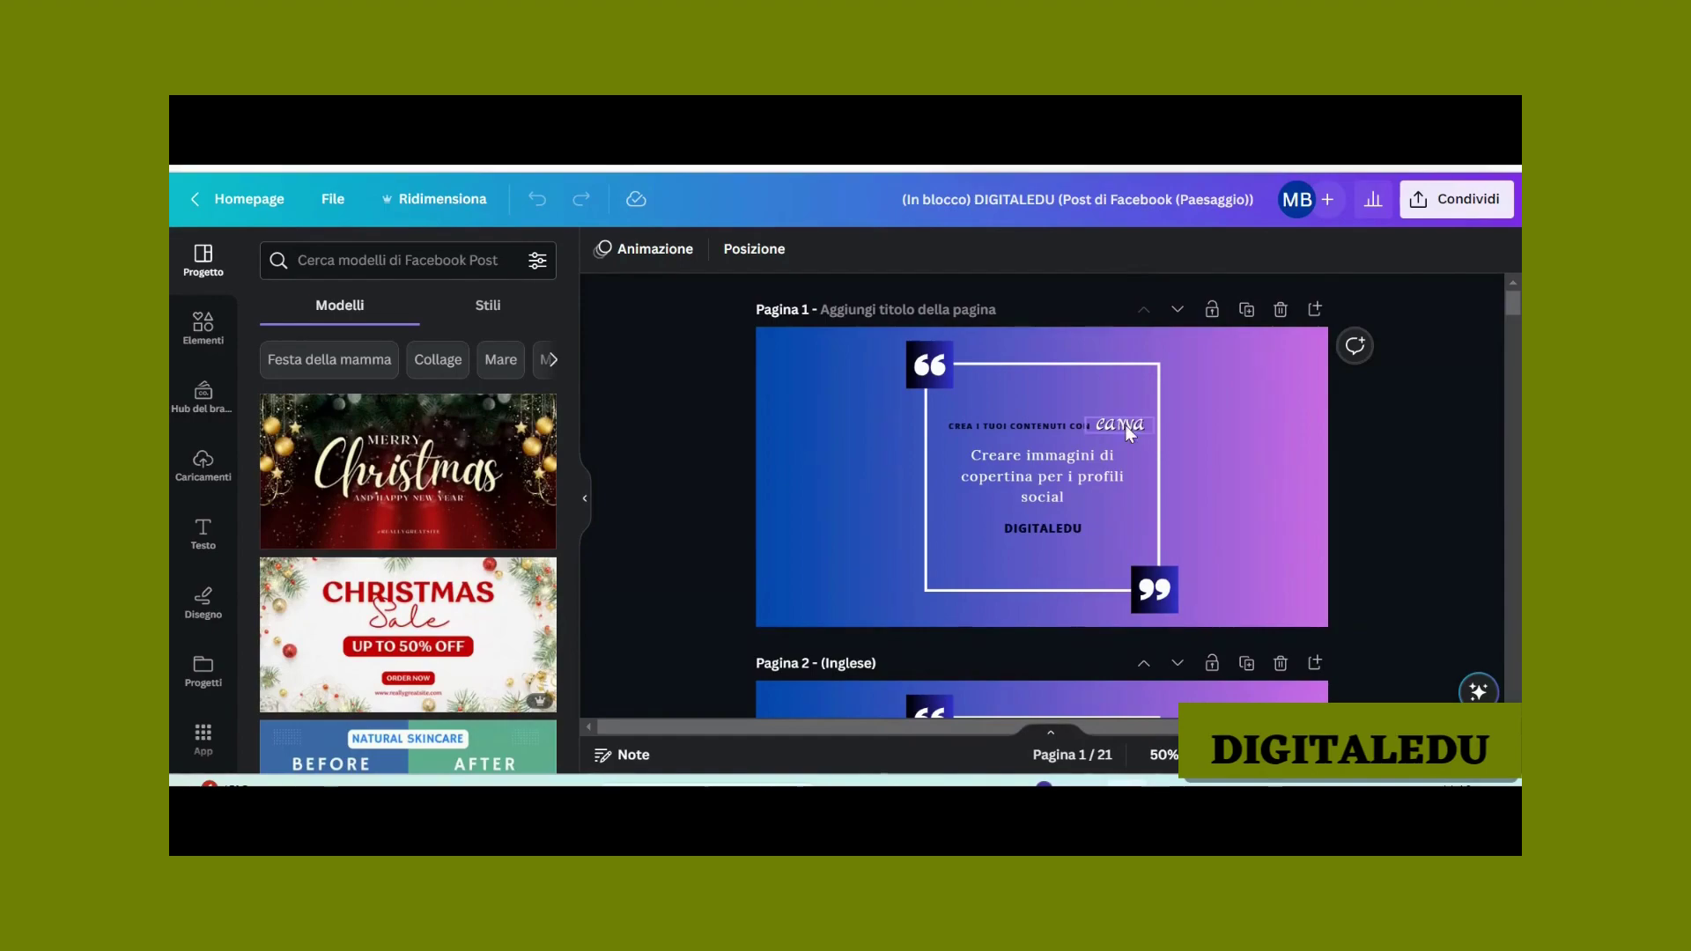
click(949, 401)
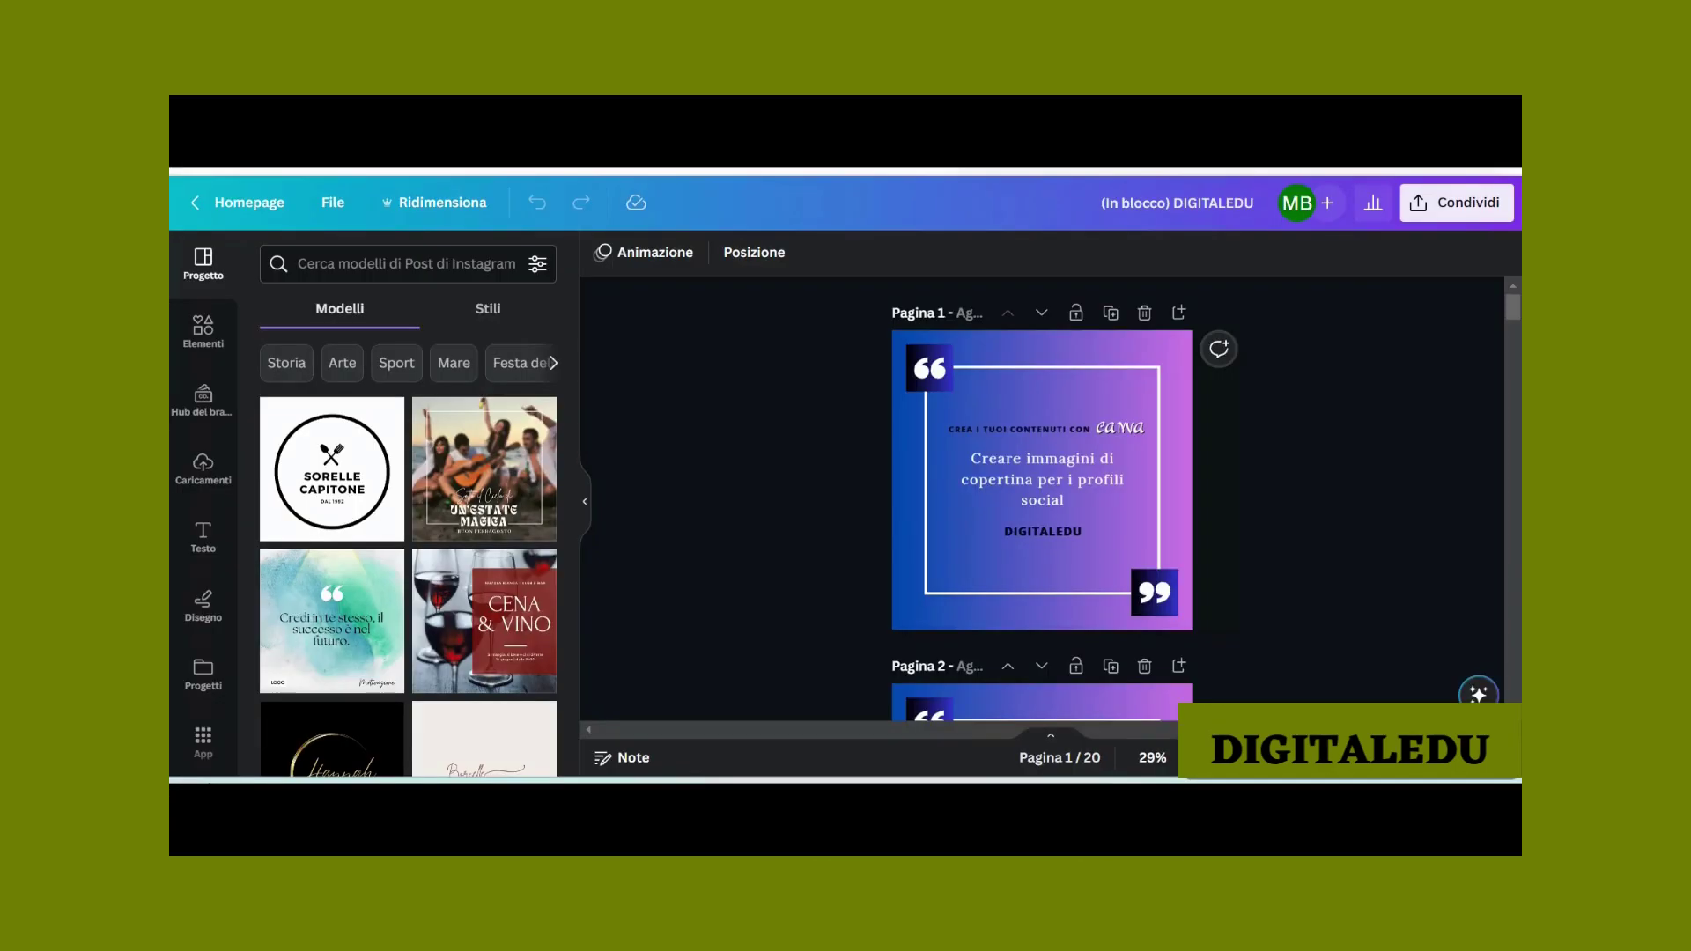
Step: Start scheduling the Instagram project on social media for 25 May 2023 and continue to the post details
click(1417, 211)
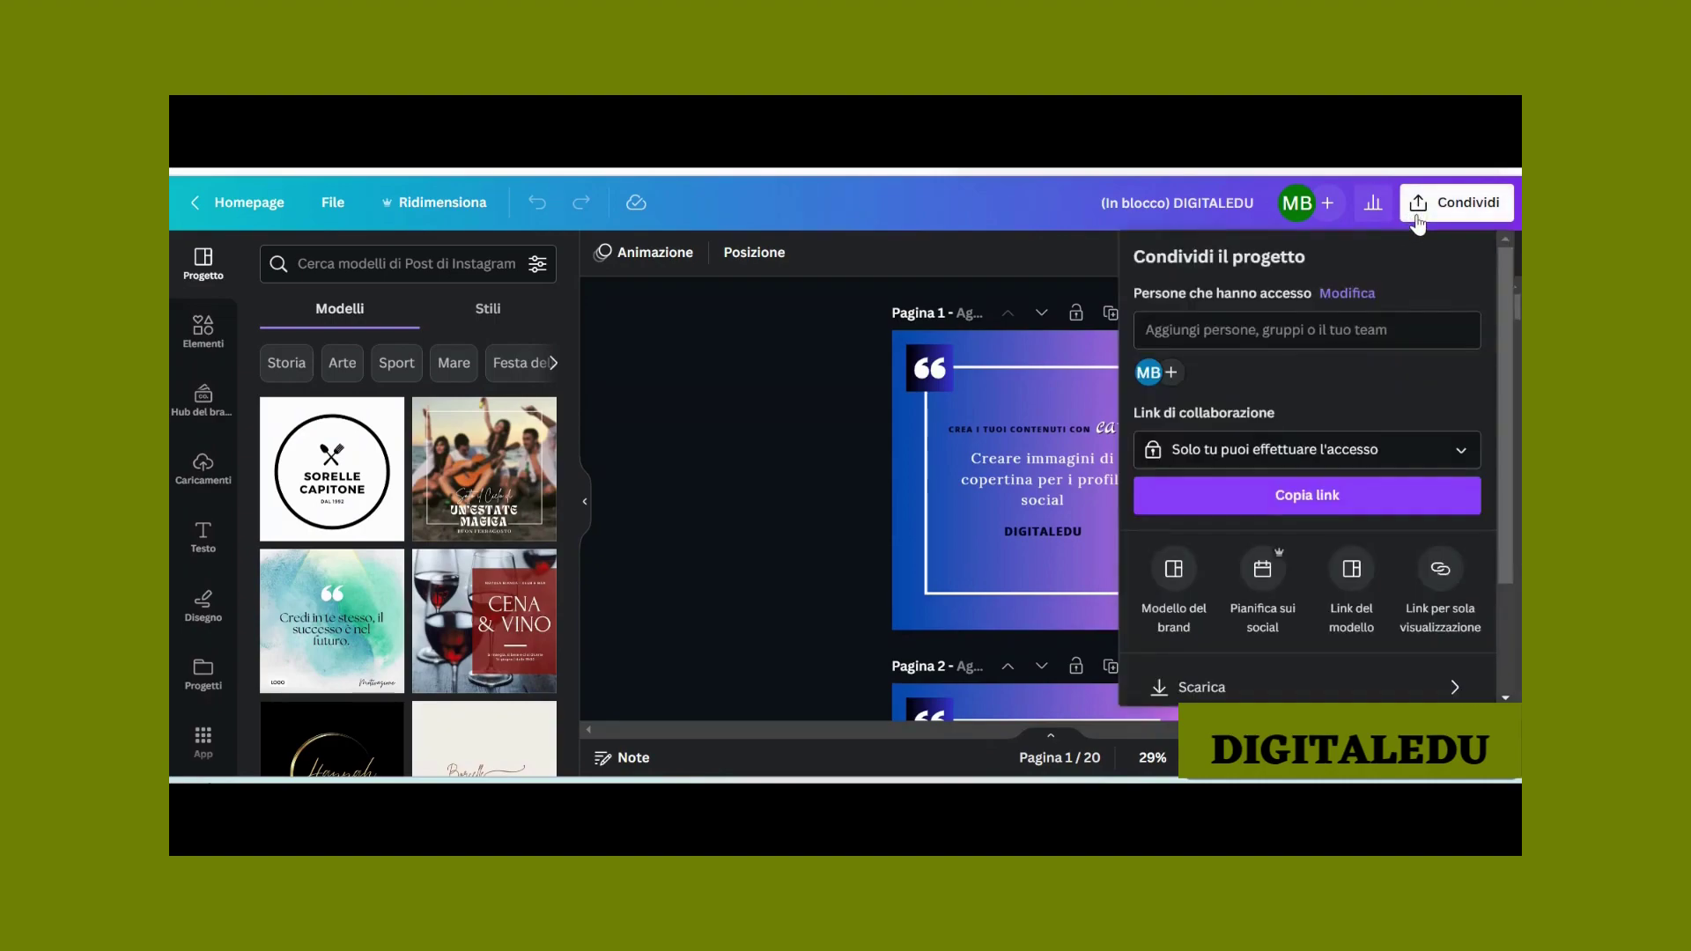
click(1259, 574)
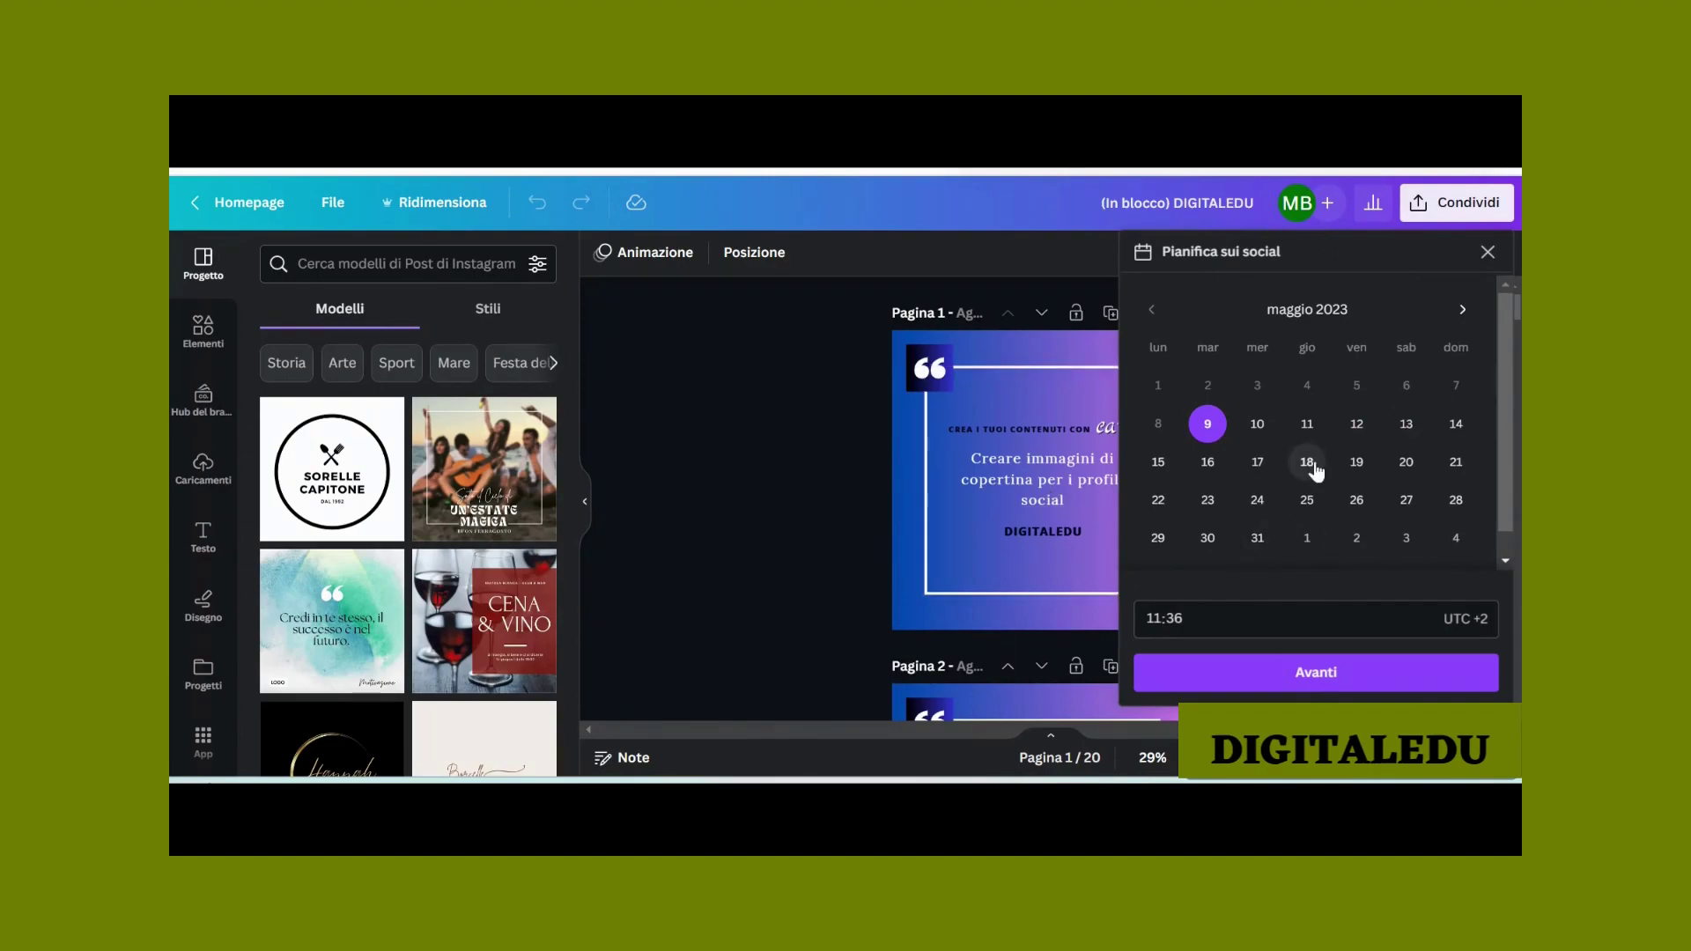
click(1190, 626)
click(1307, 500)
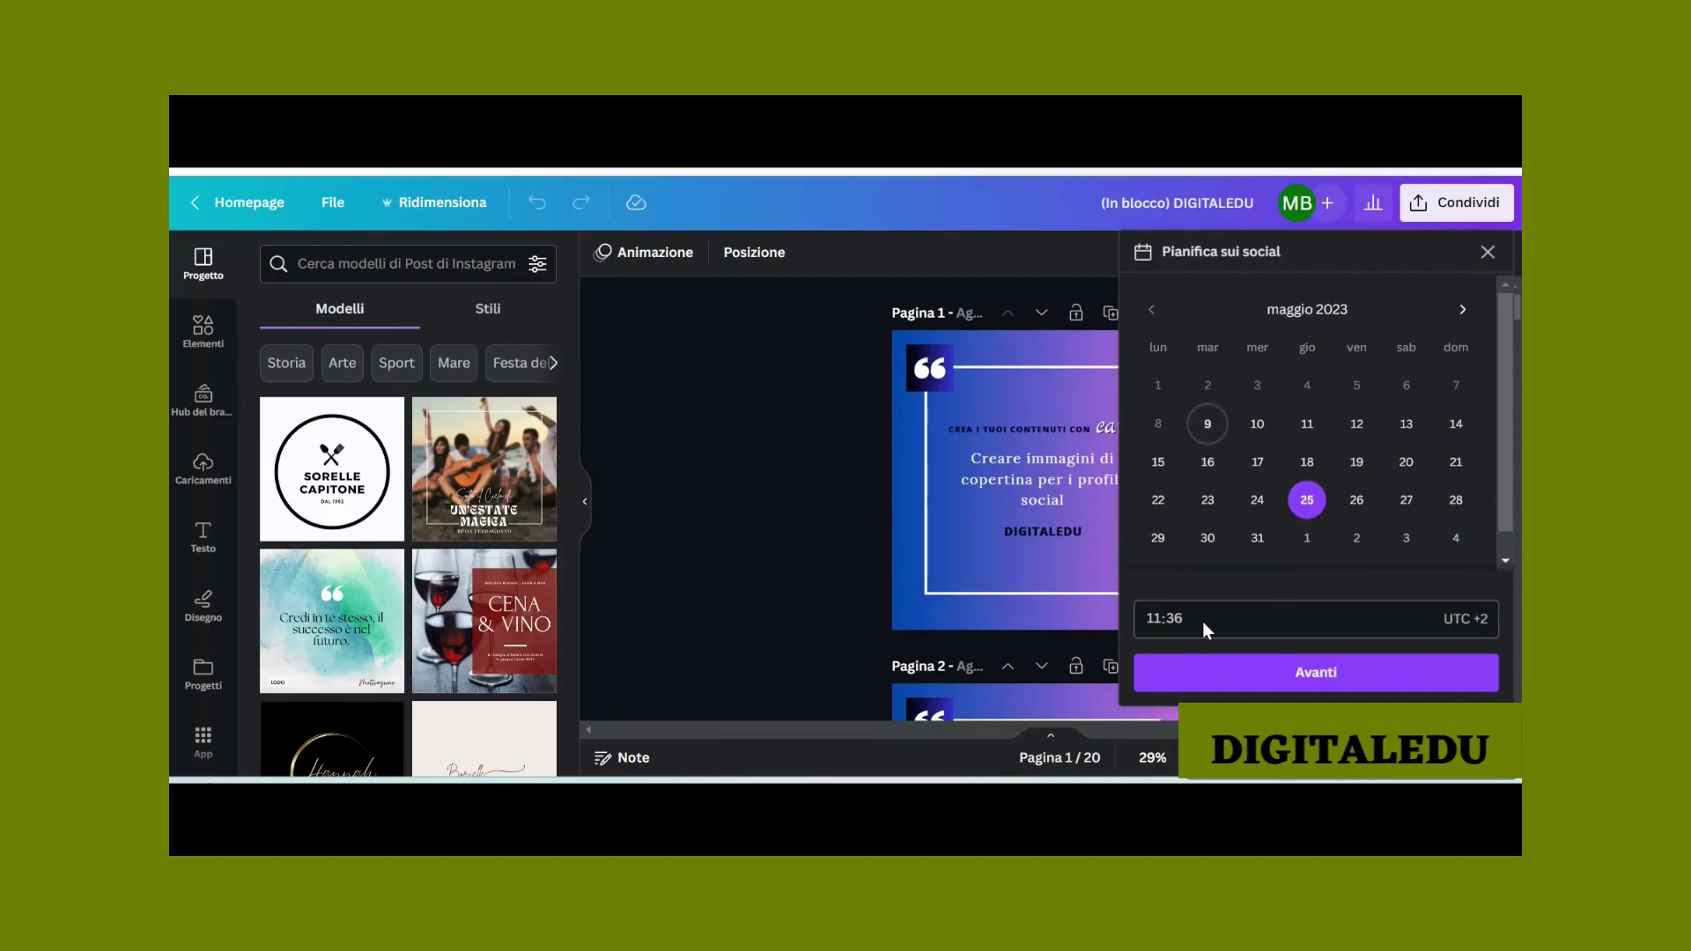
click(1310, 678)
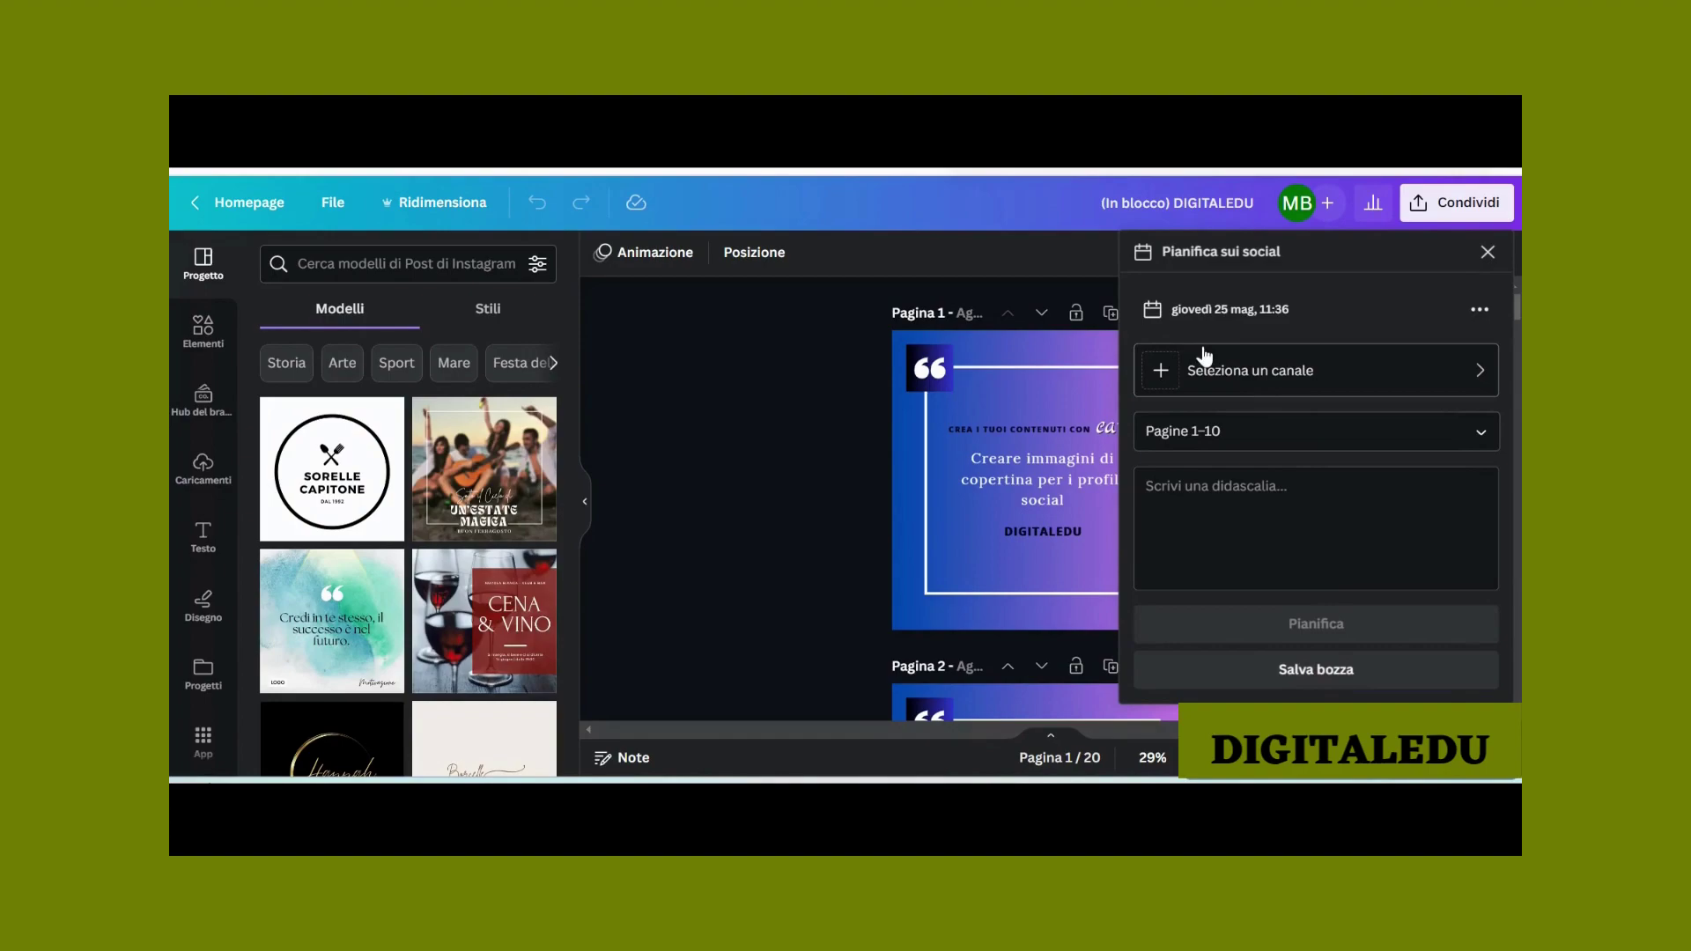
Step: Check the available publishing channels and the page selection for the scheduled post, and save it as a draft
click(1434, 370)
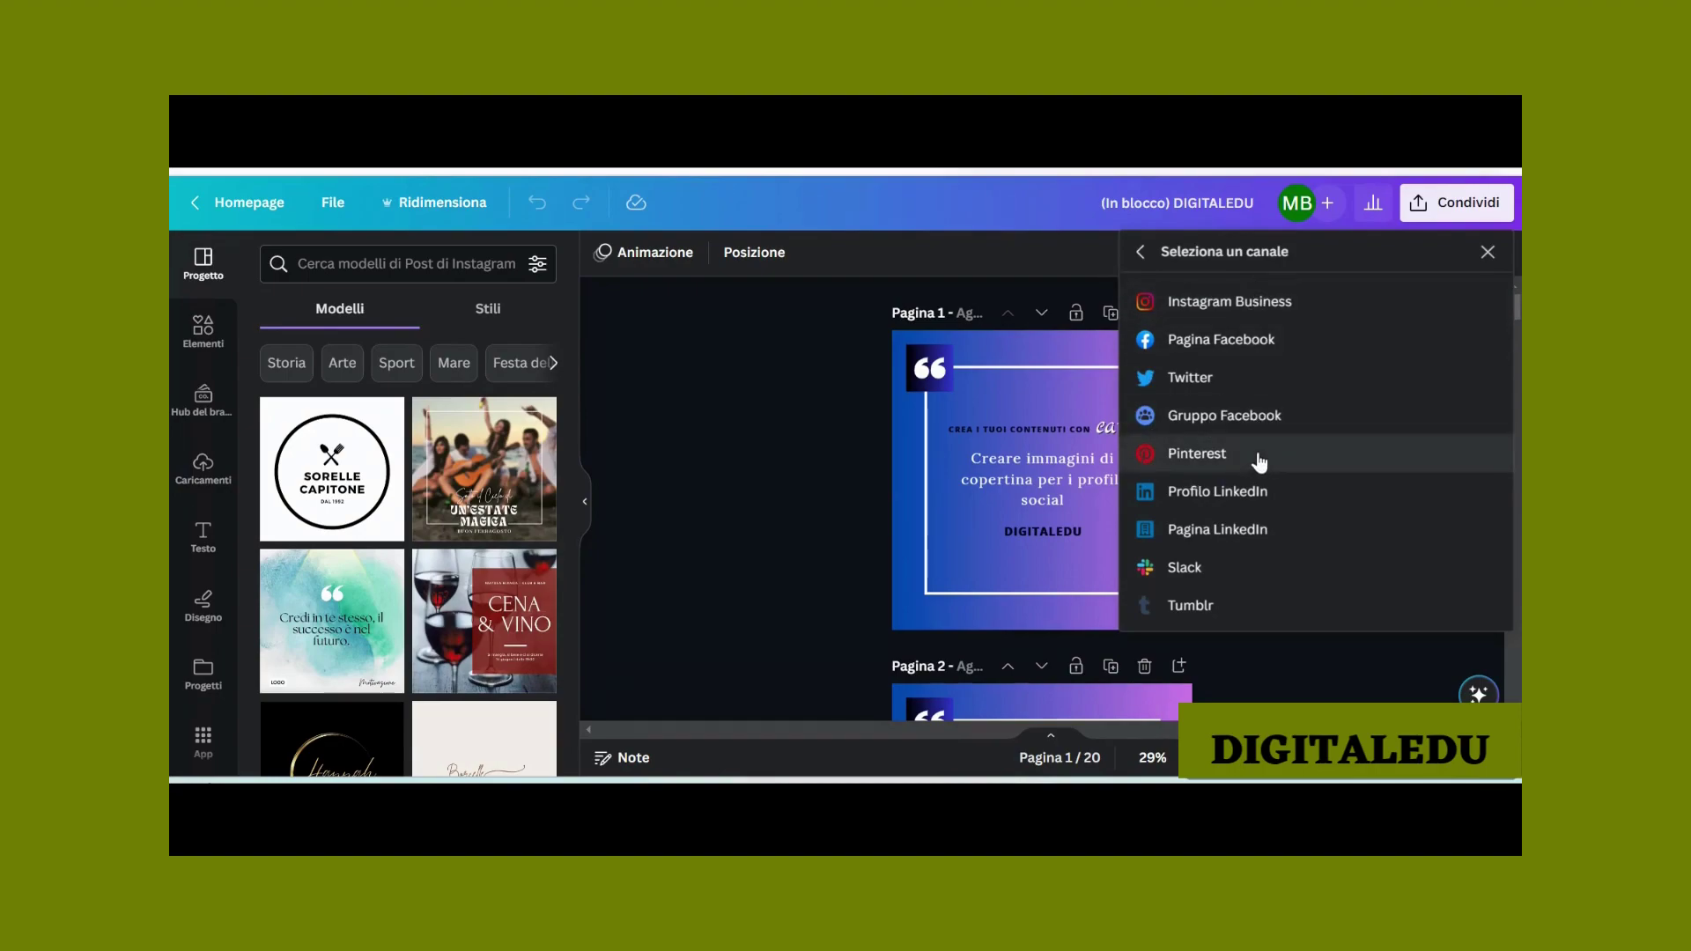
click(1141, 265)
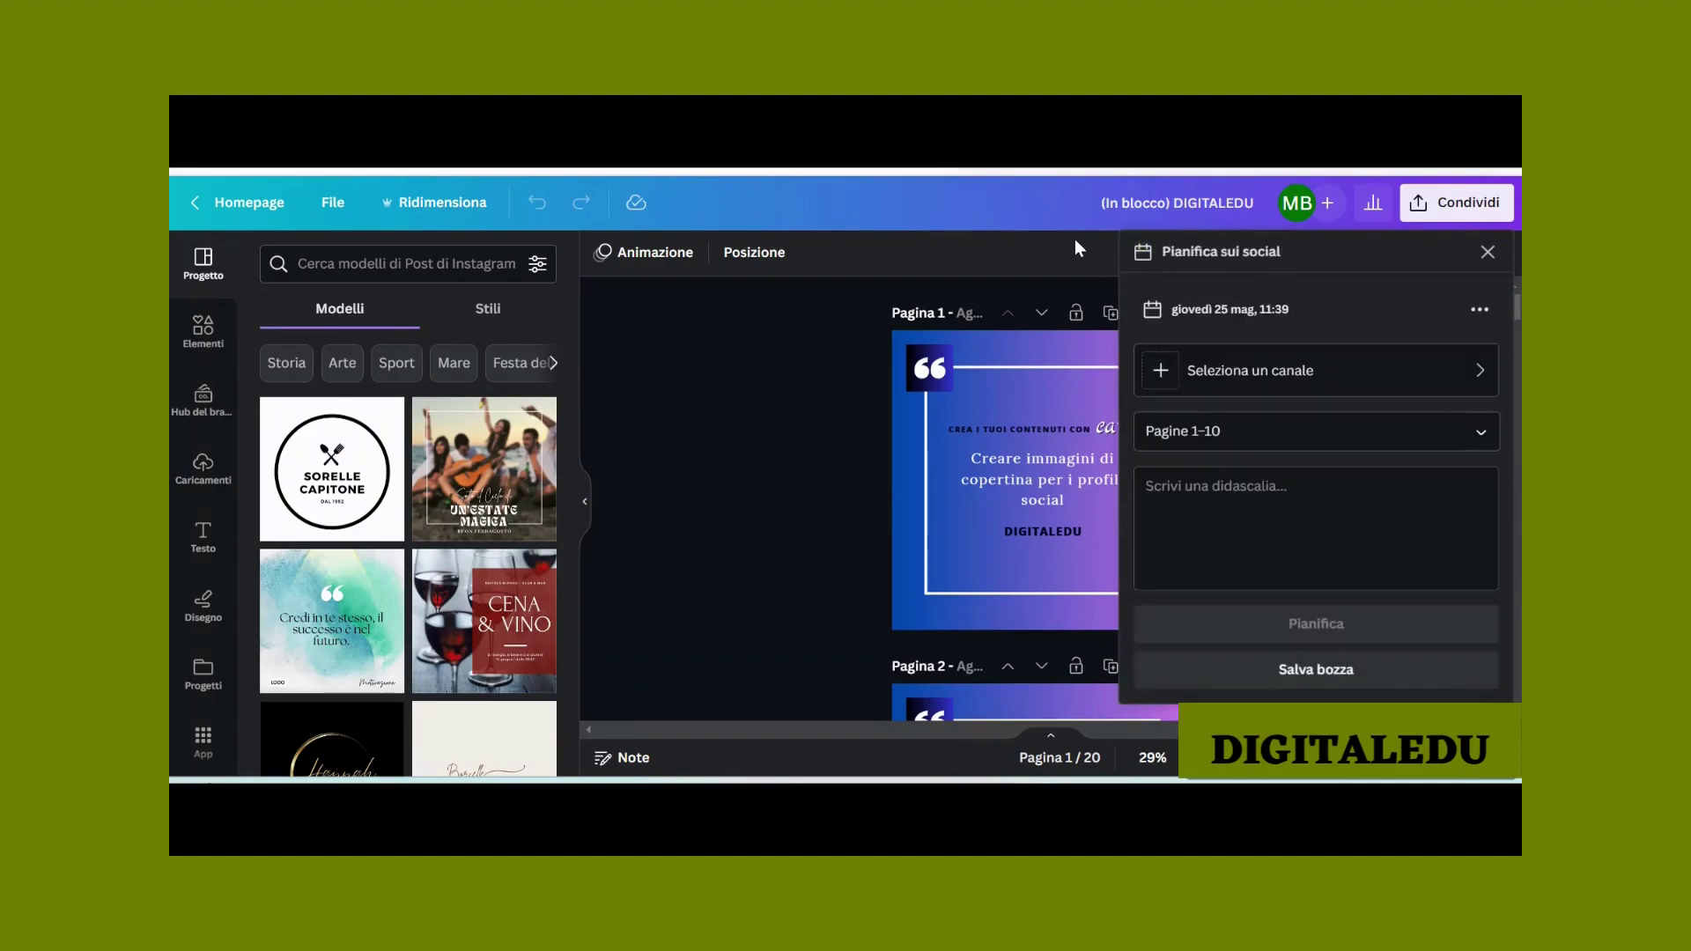
click(1321, 432)
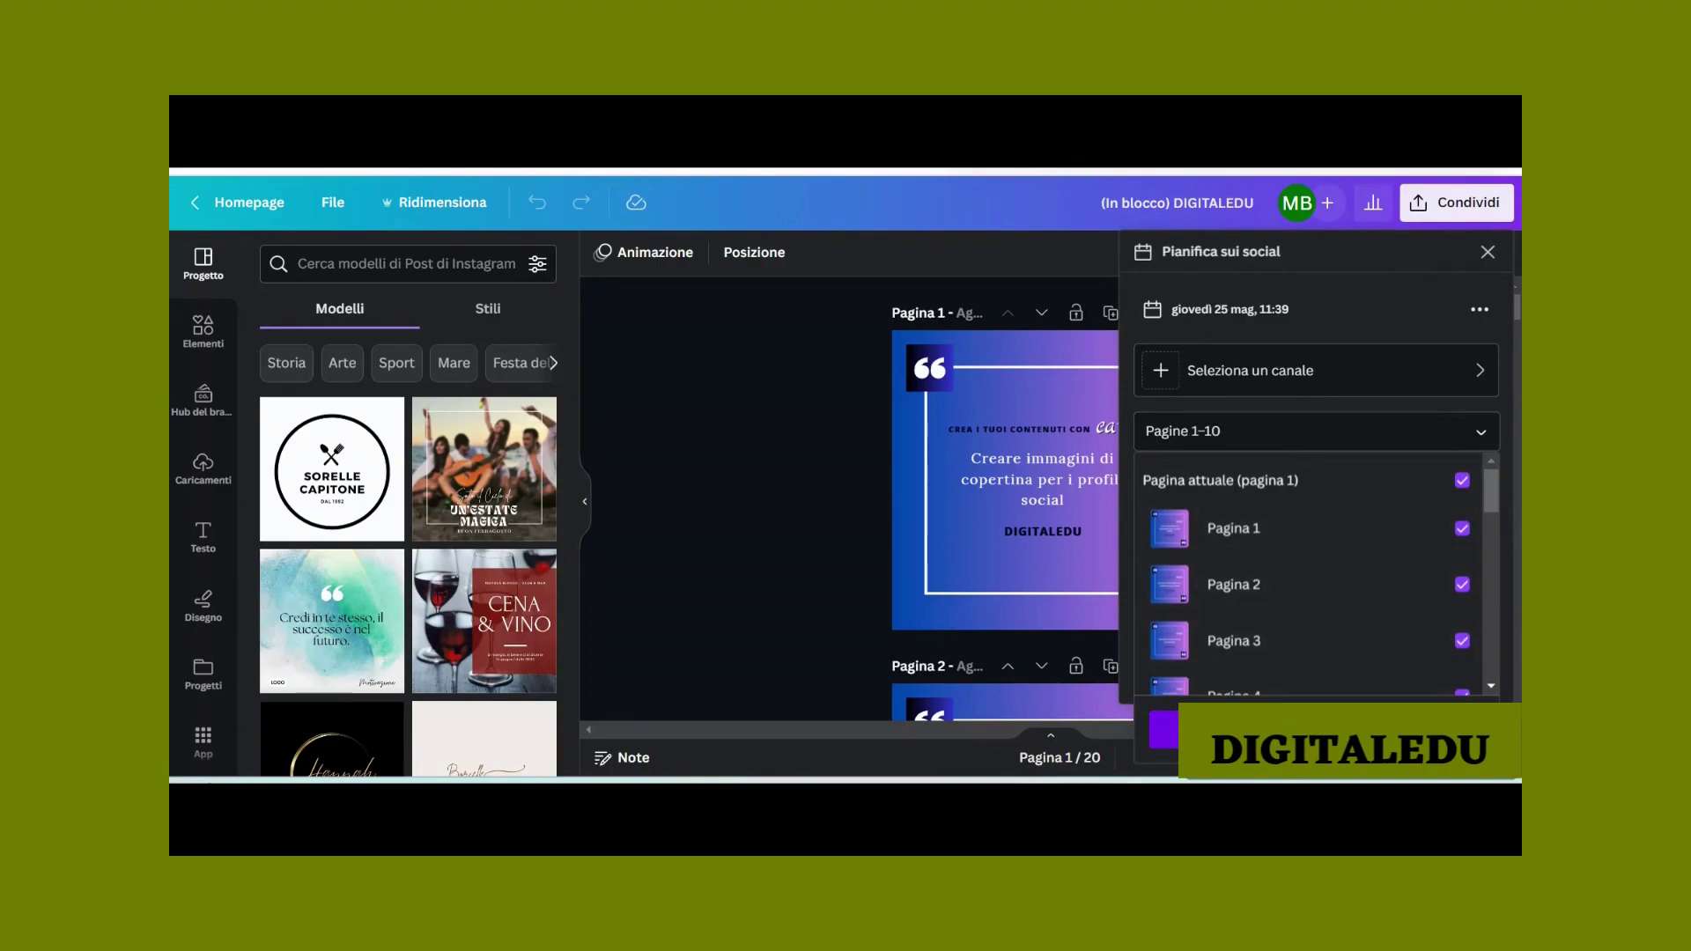
key(Escape)
click(1189, 489)
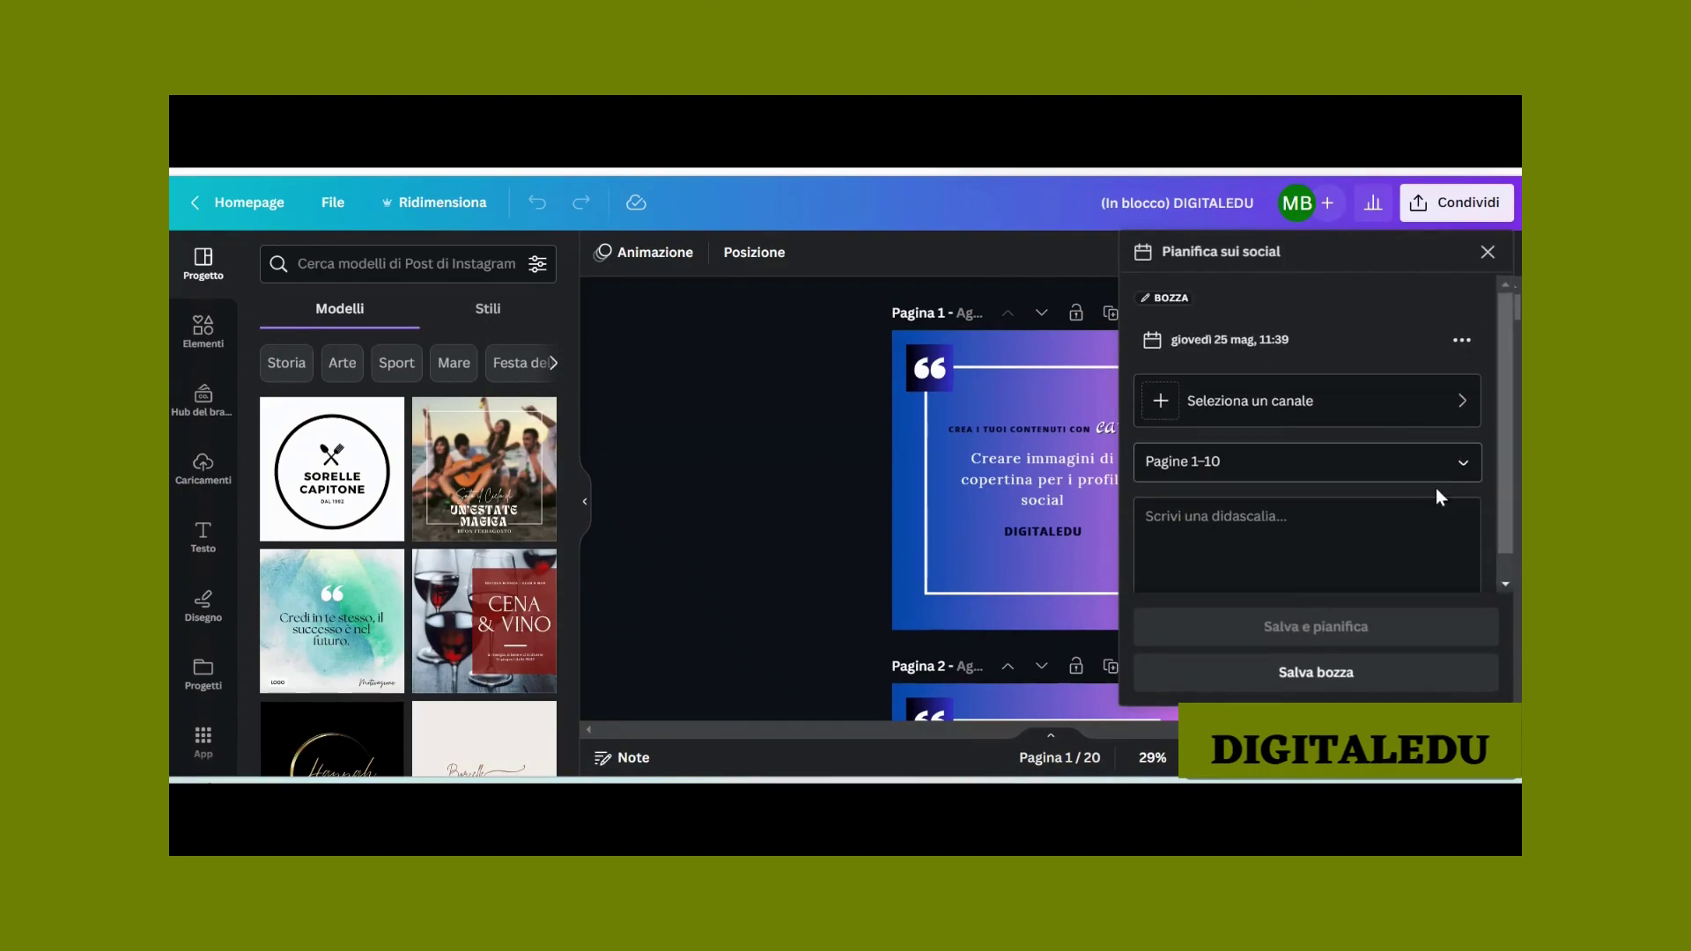
Step: Find the draft under 25 May in the content planner, open it to examine its details, and return to the design editor
scroll(1435, 484, down, 1)
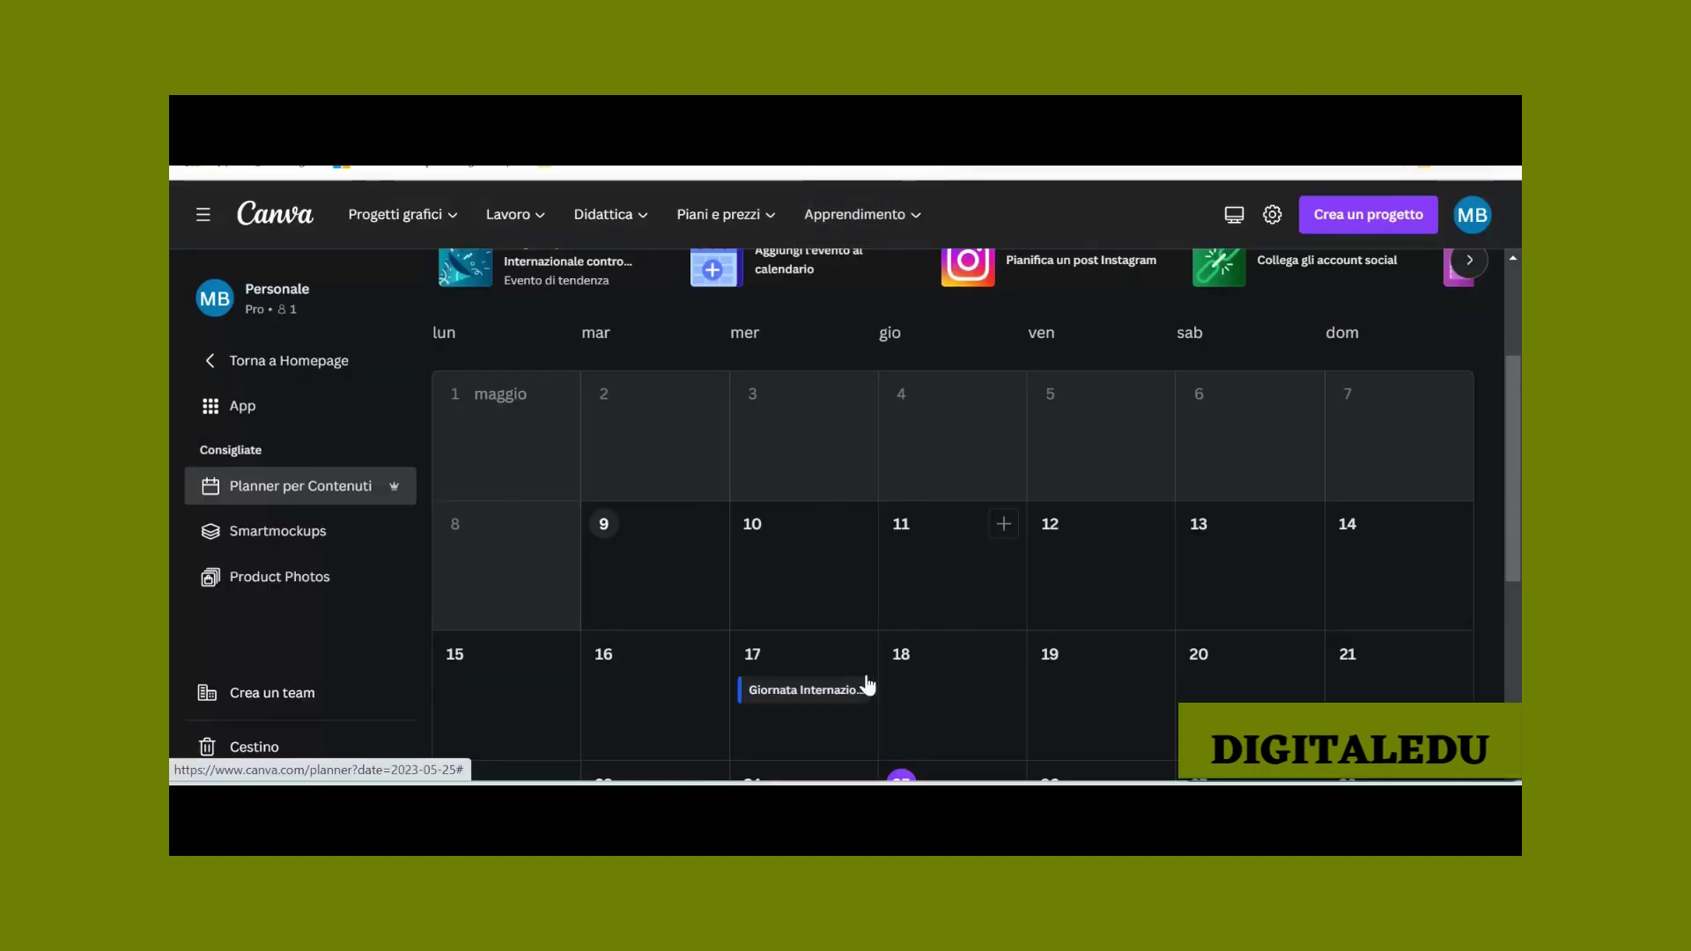
scroll(1110, 643, up, 3)
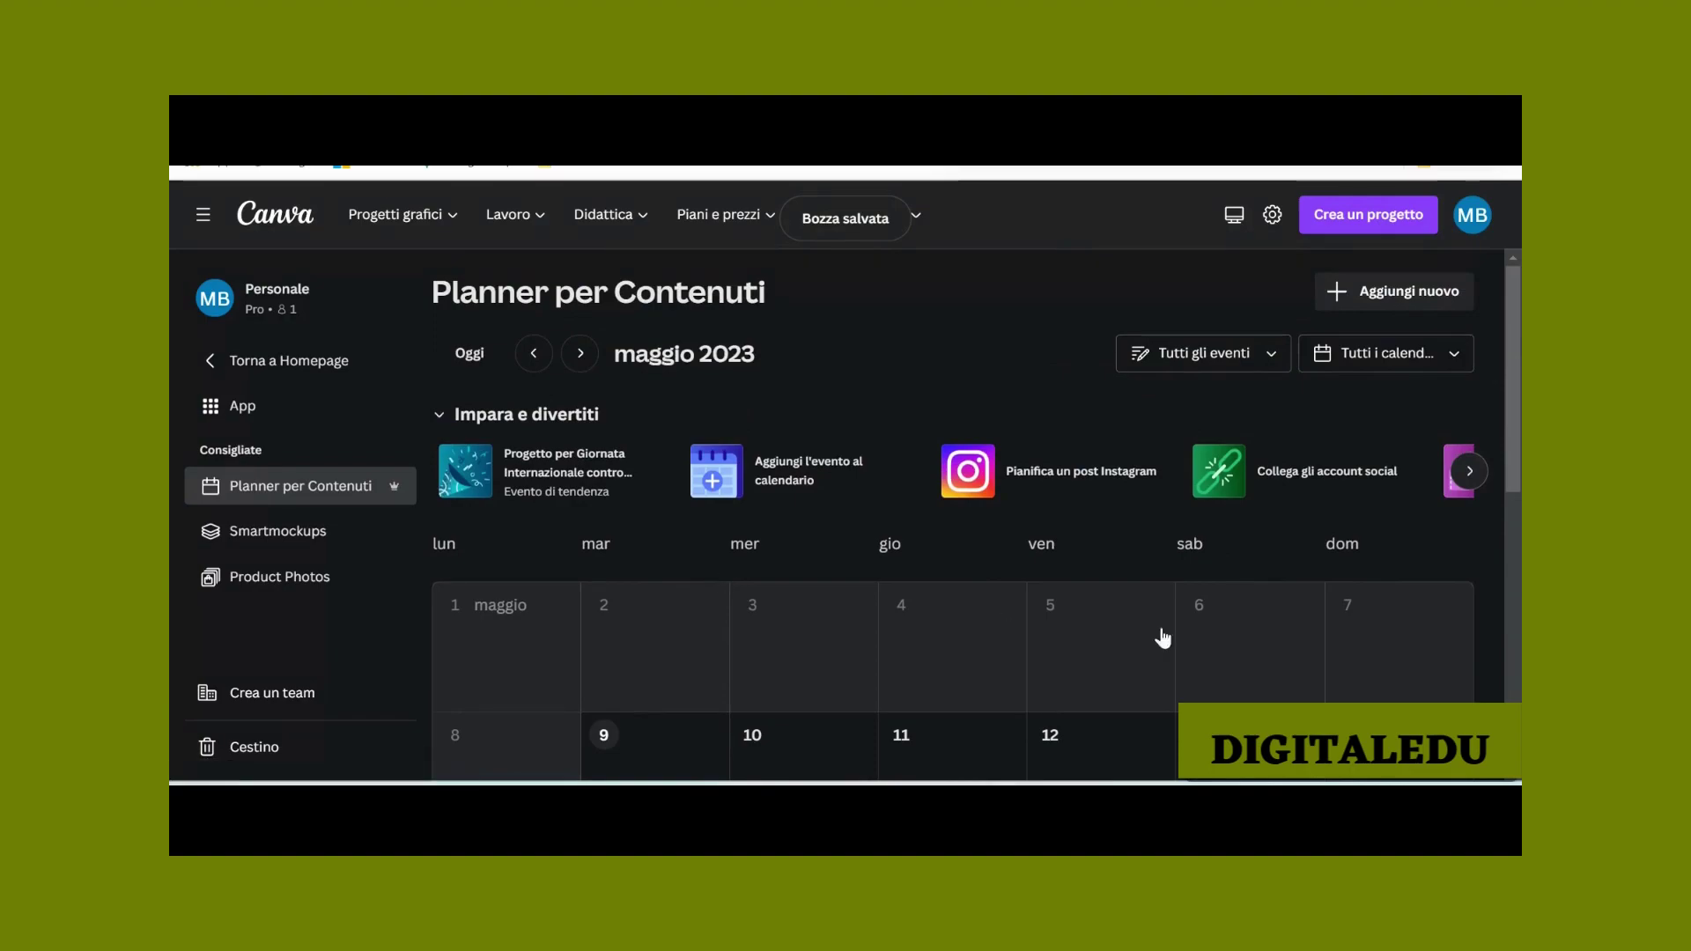
scroll(944, 264, down, 7)
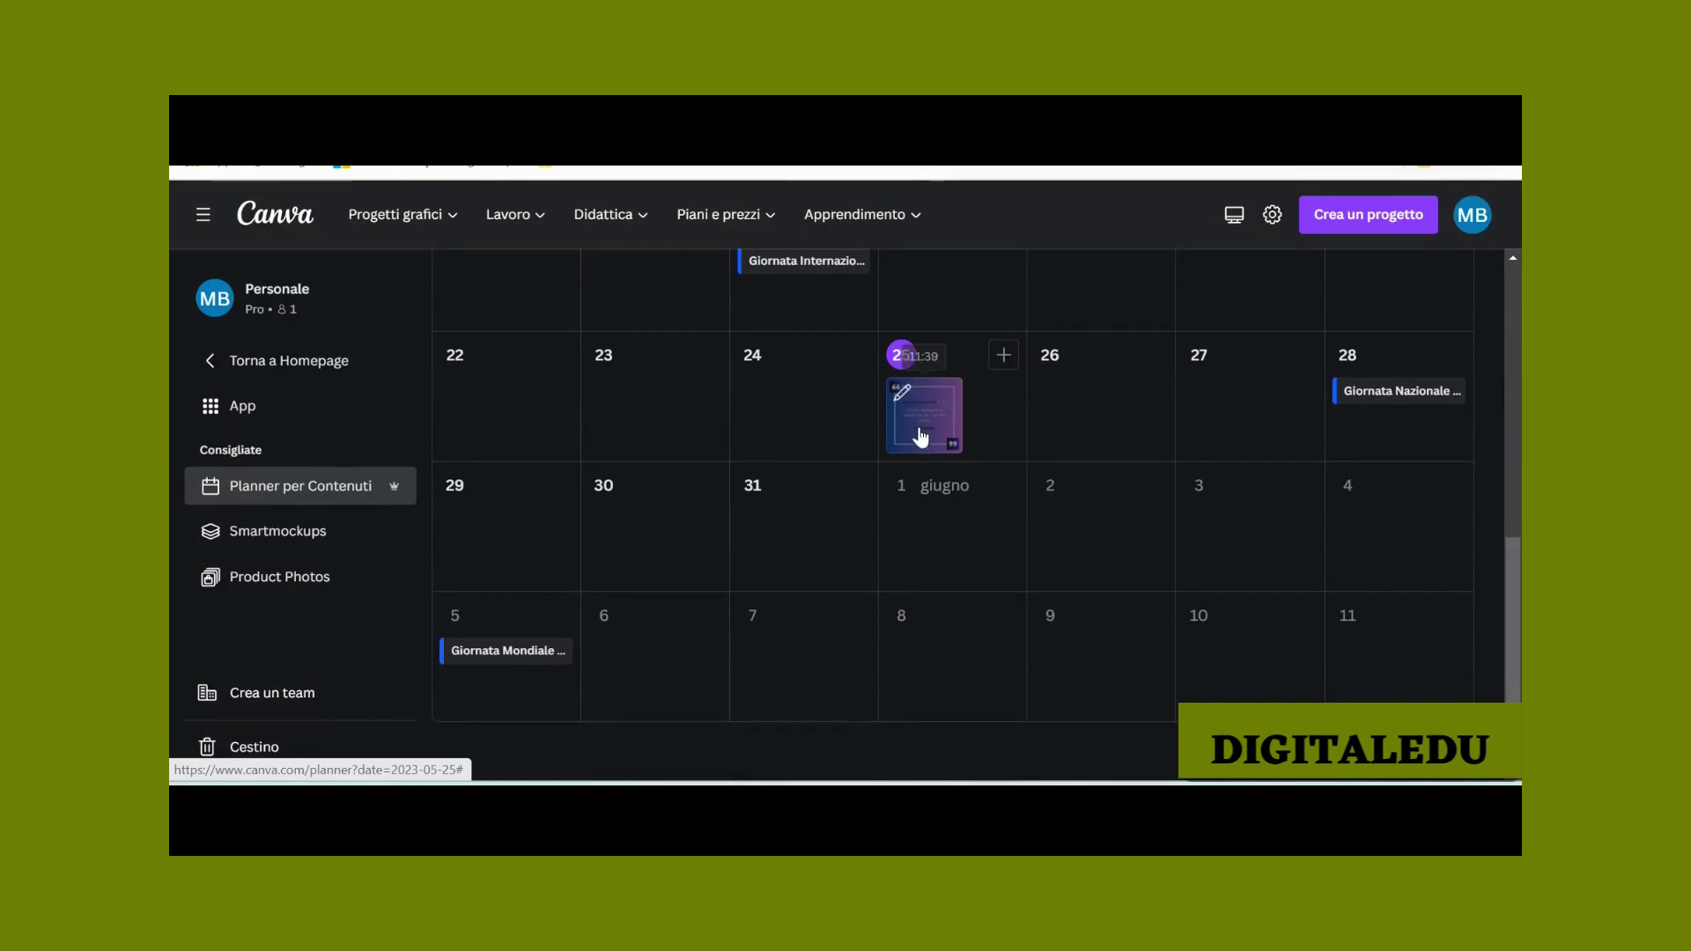
scroll(955, 436, up, 1)
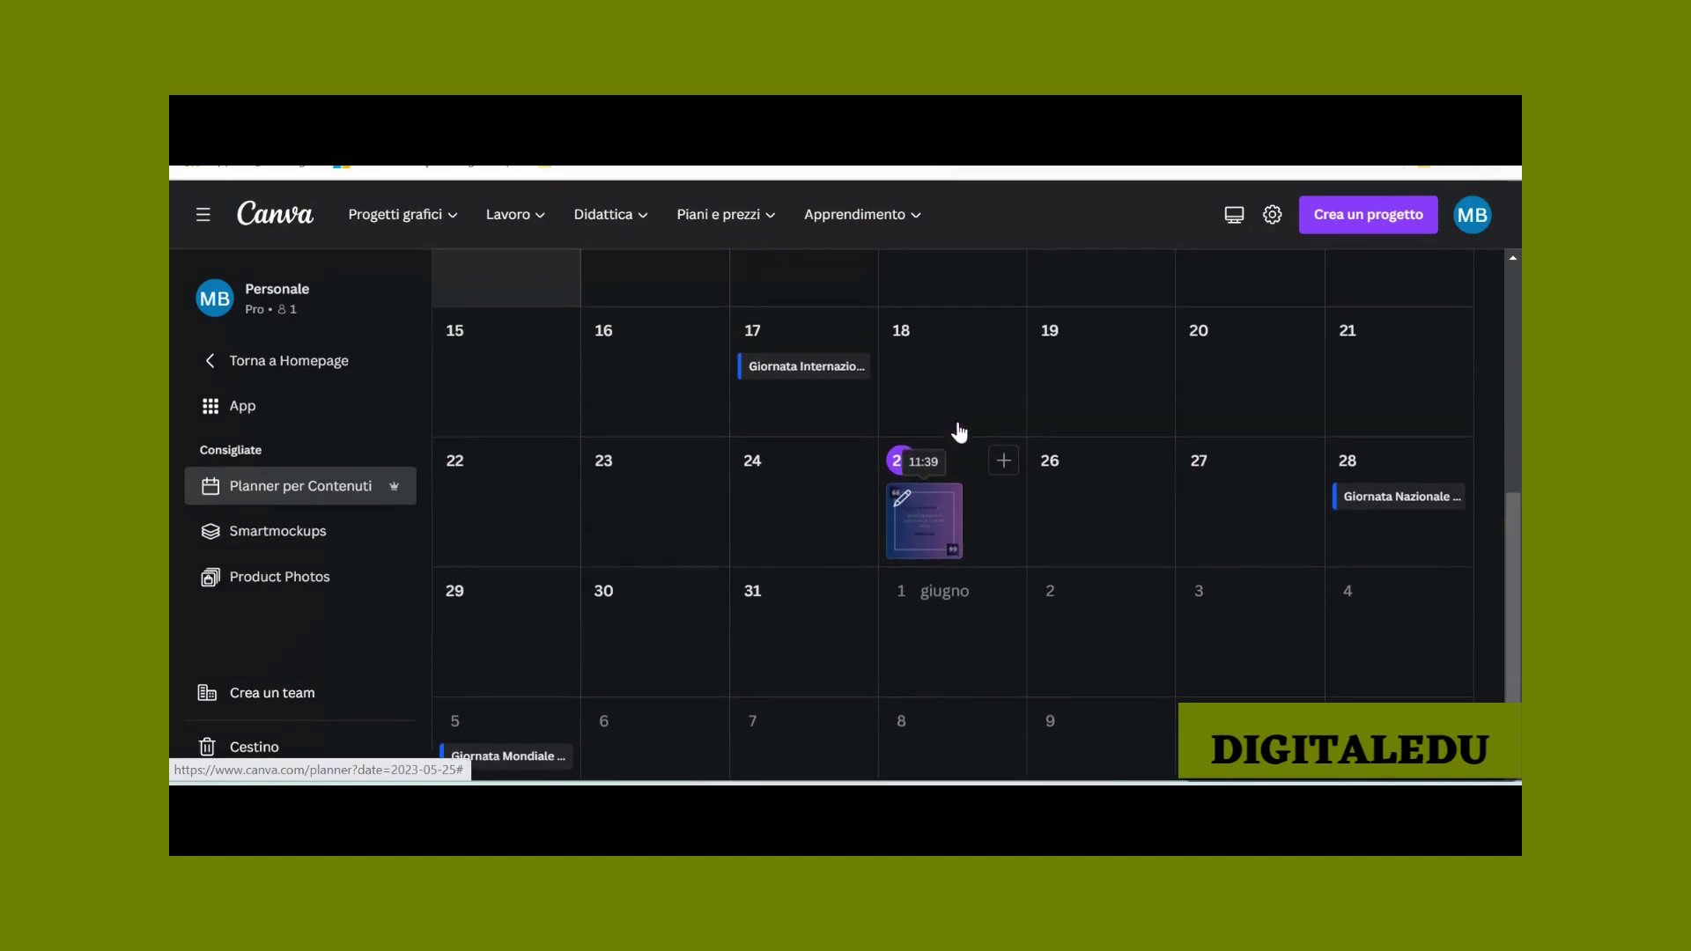
click(901, 495)
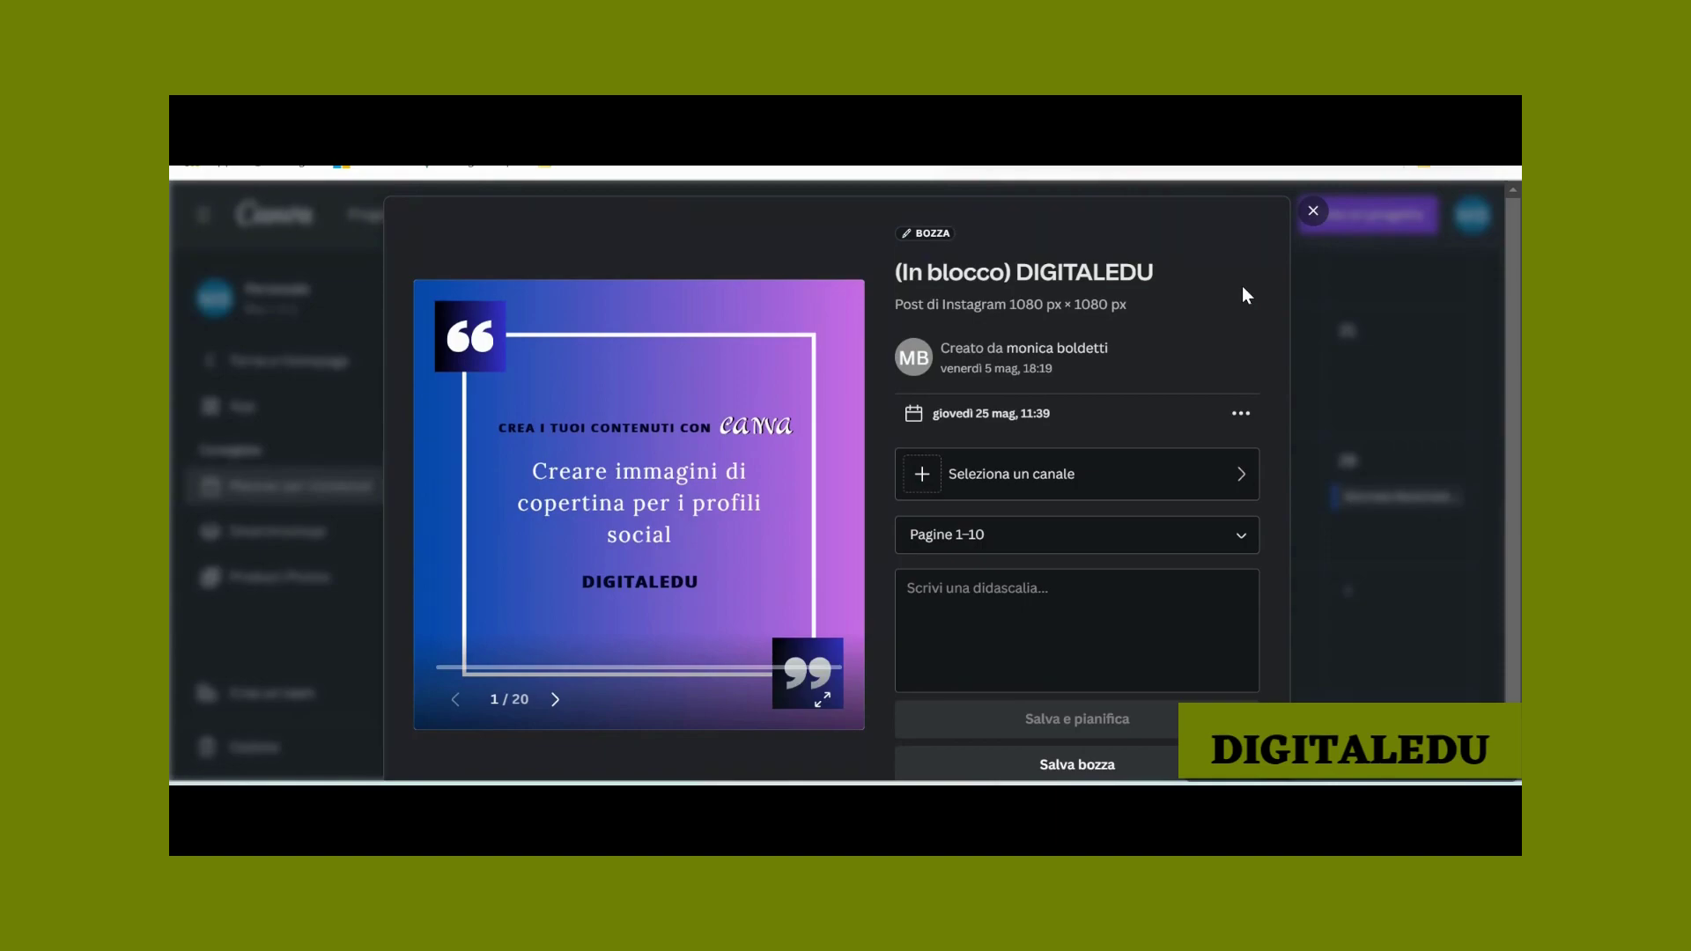
click(1312, 211)
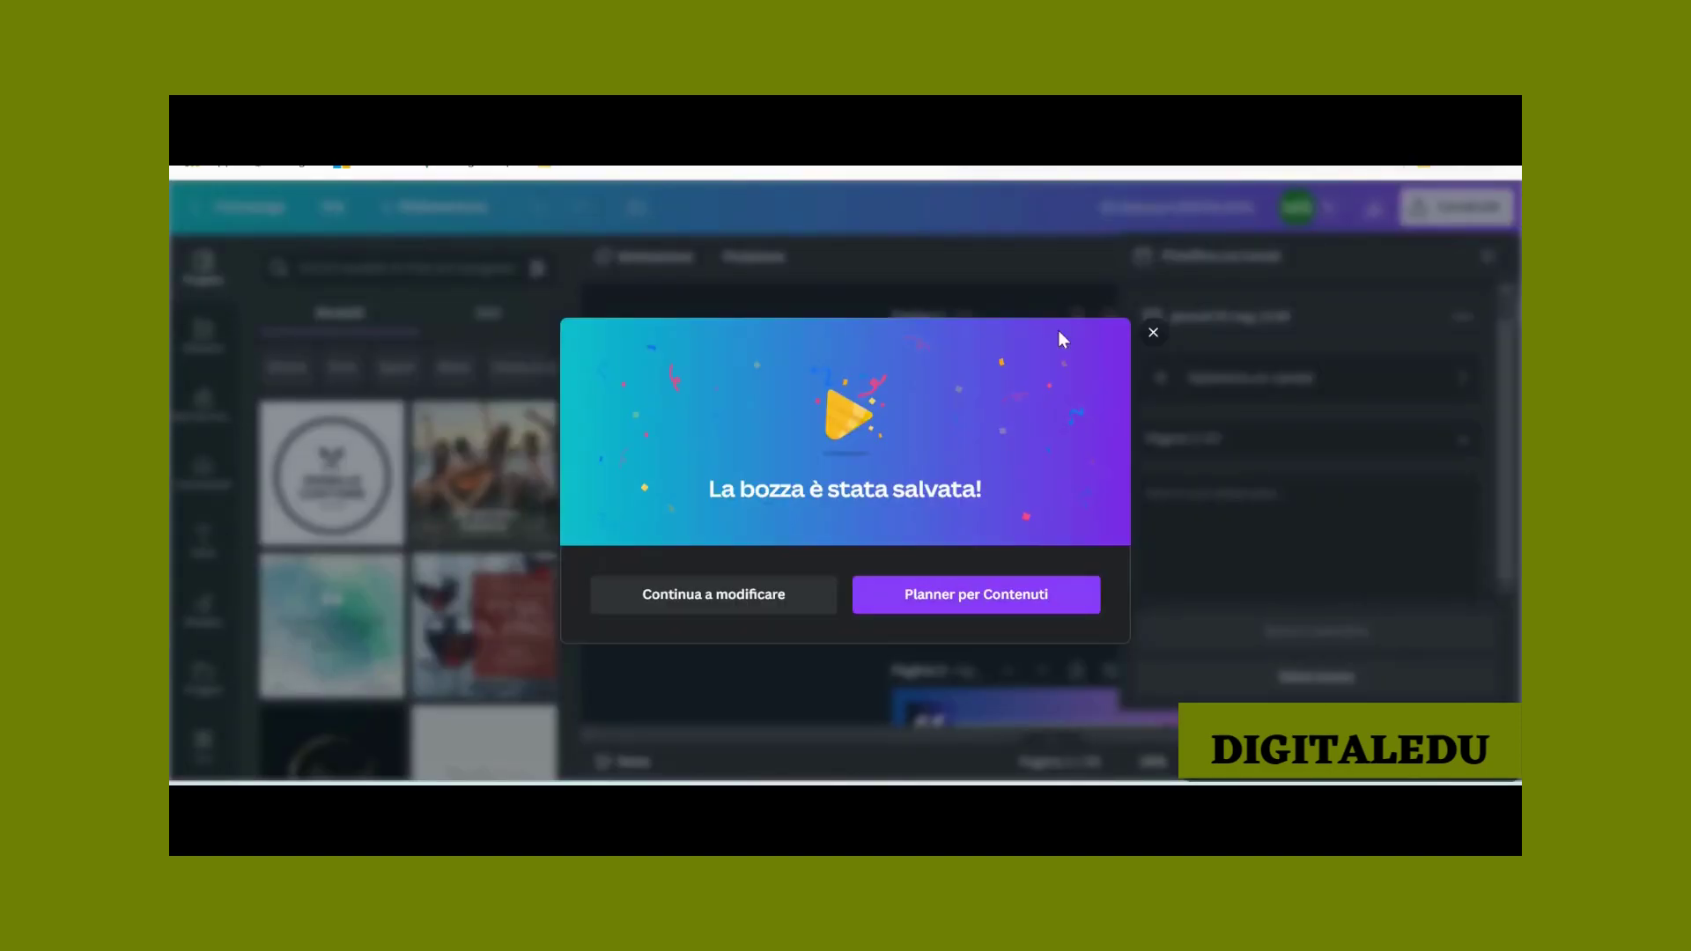
click(1154, 334)
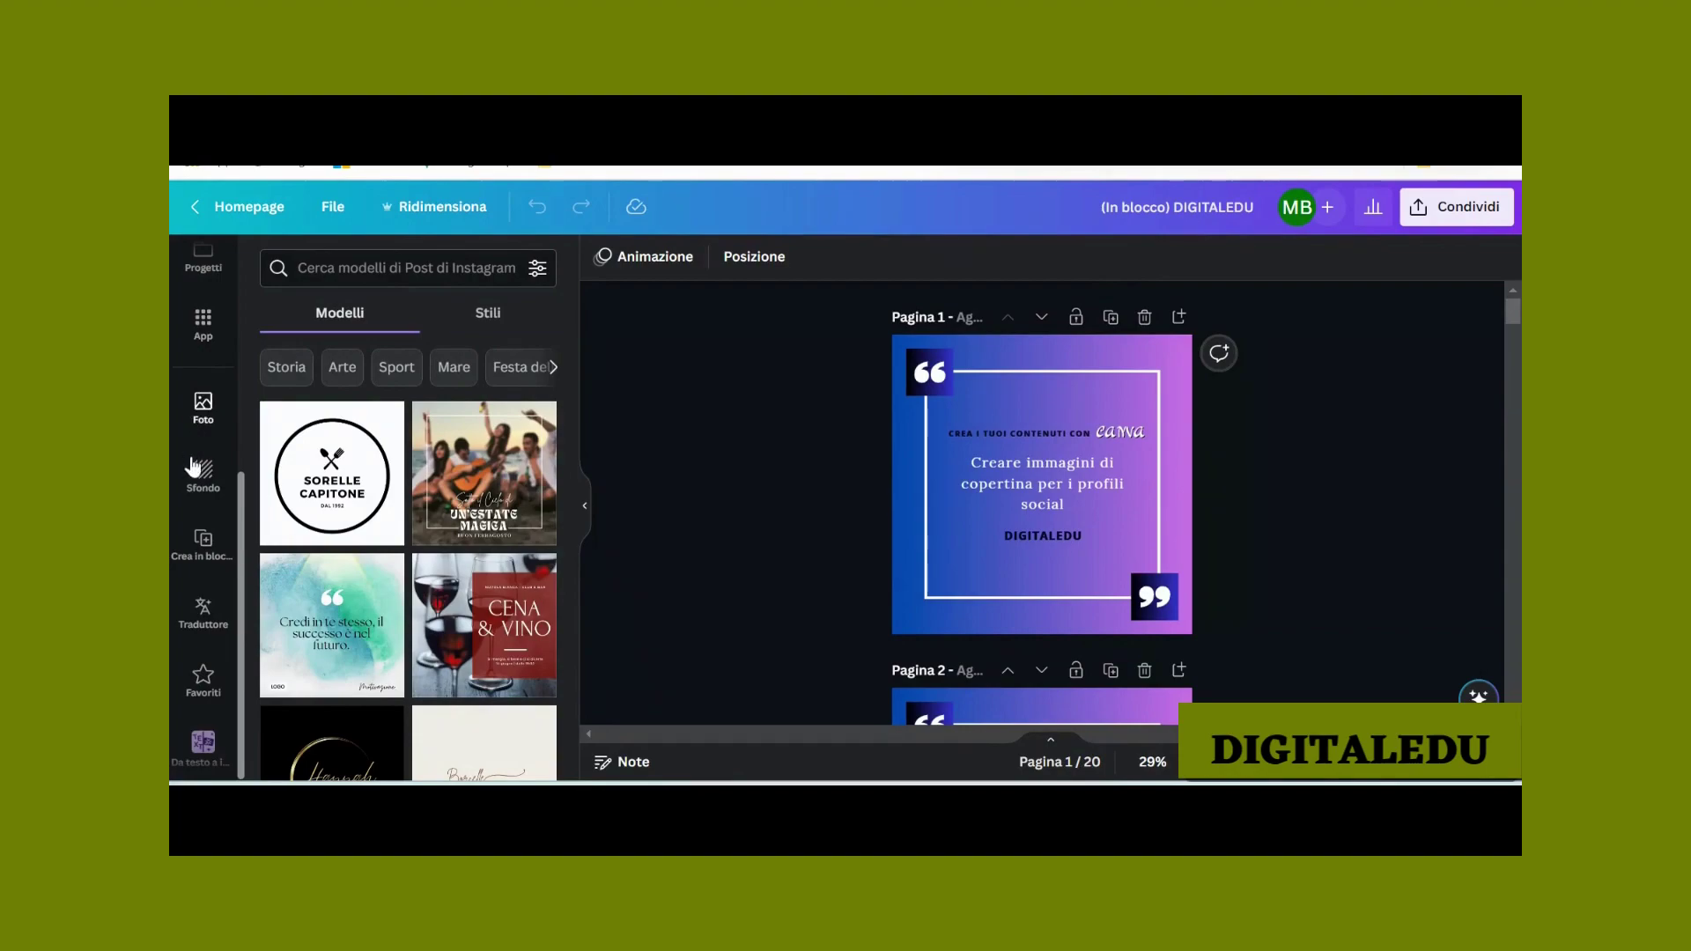
Step: Open the Translator for the Instagram design and set the target language to "Inglese"
scroll(192, 546, down, 1)
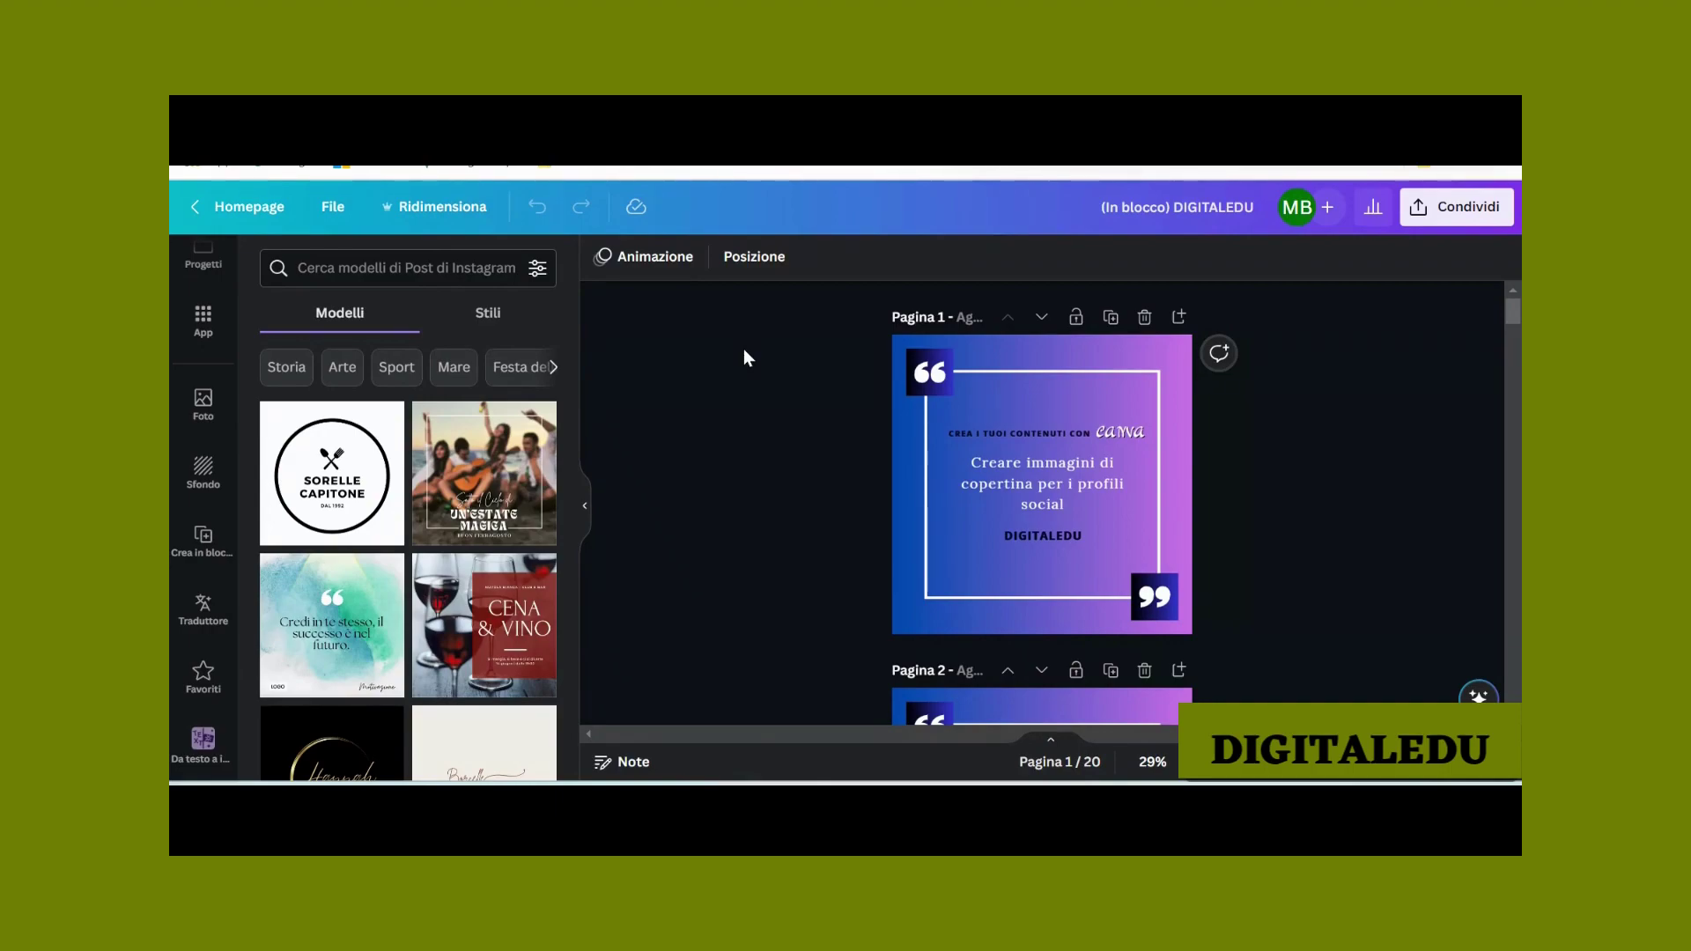
click(204, 610)
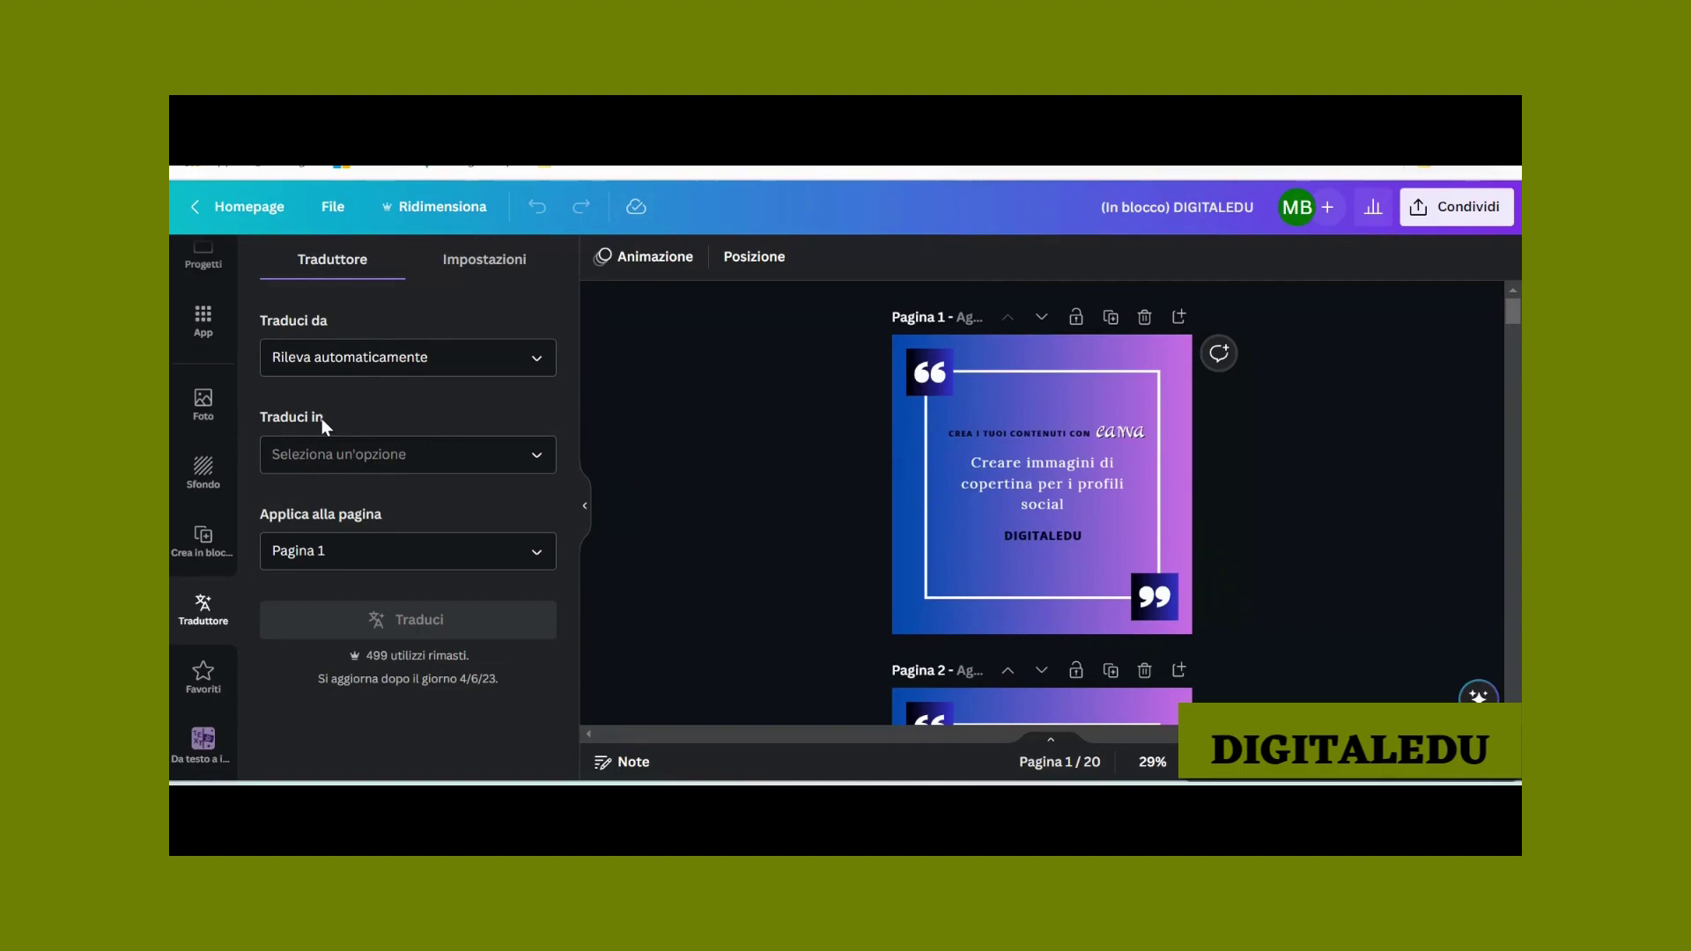
click(537, 456)
scroll(414, 572, down, 3)
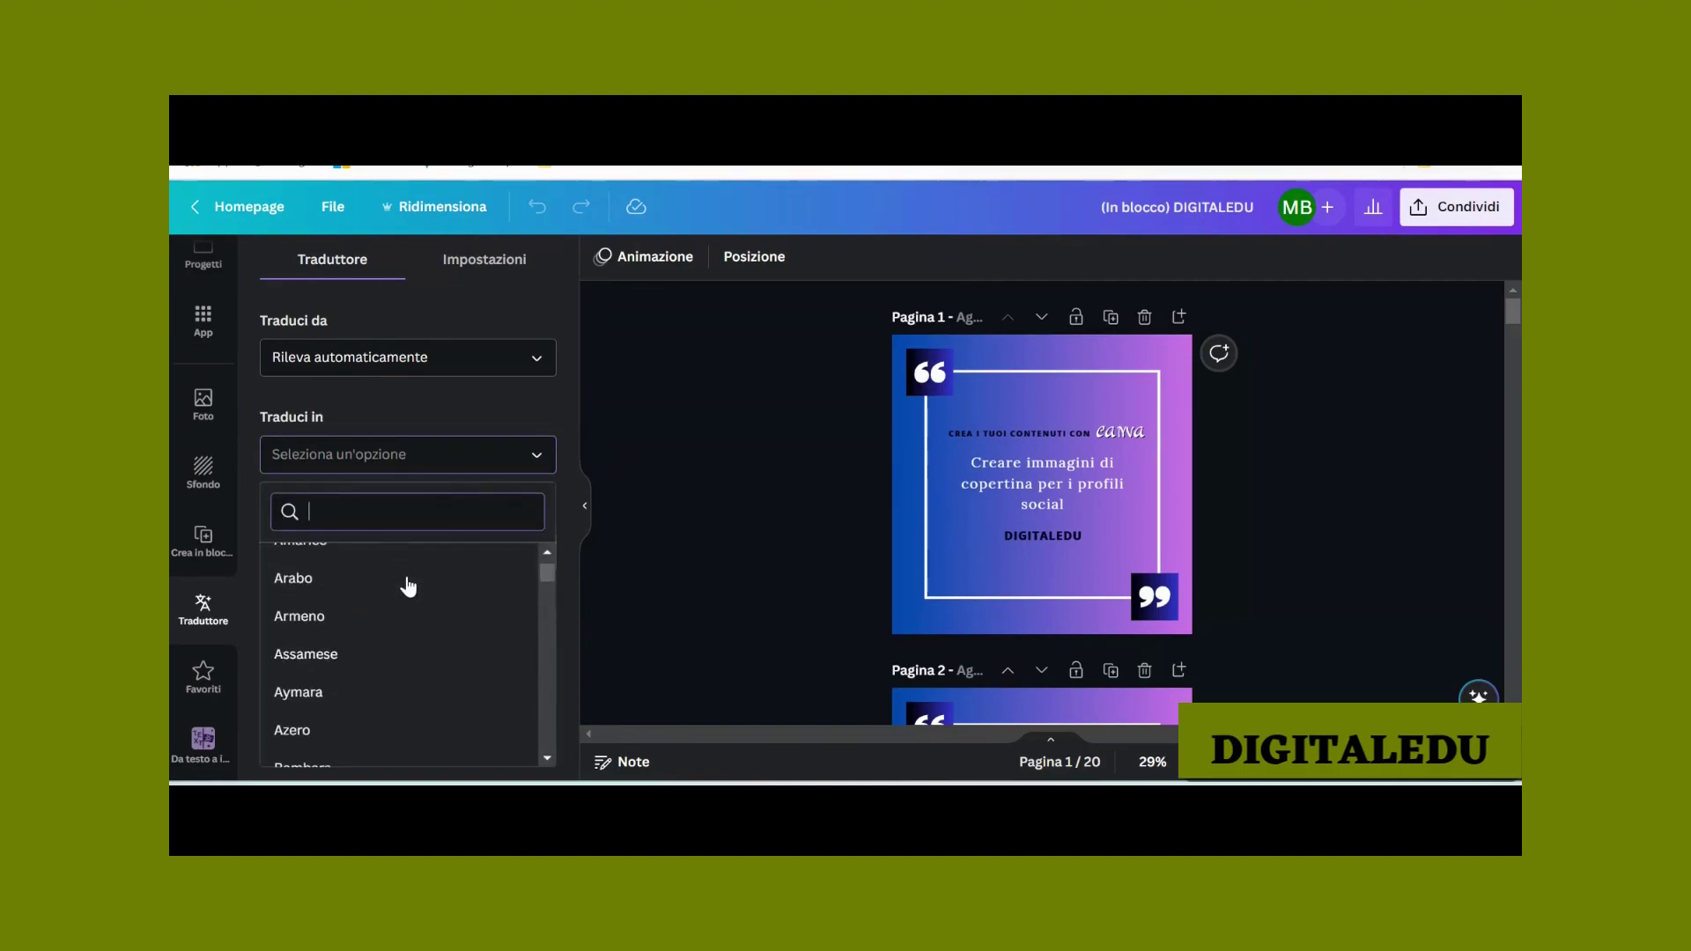
scroll(408, 587, down, 5)
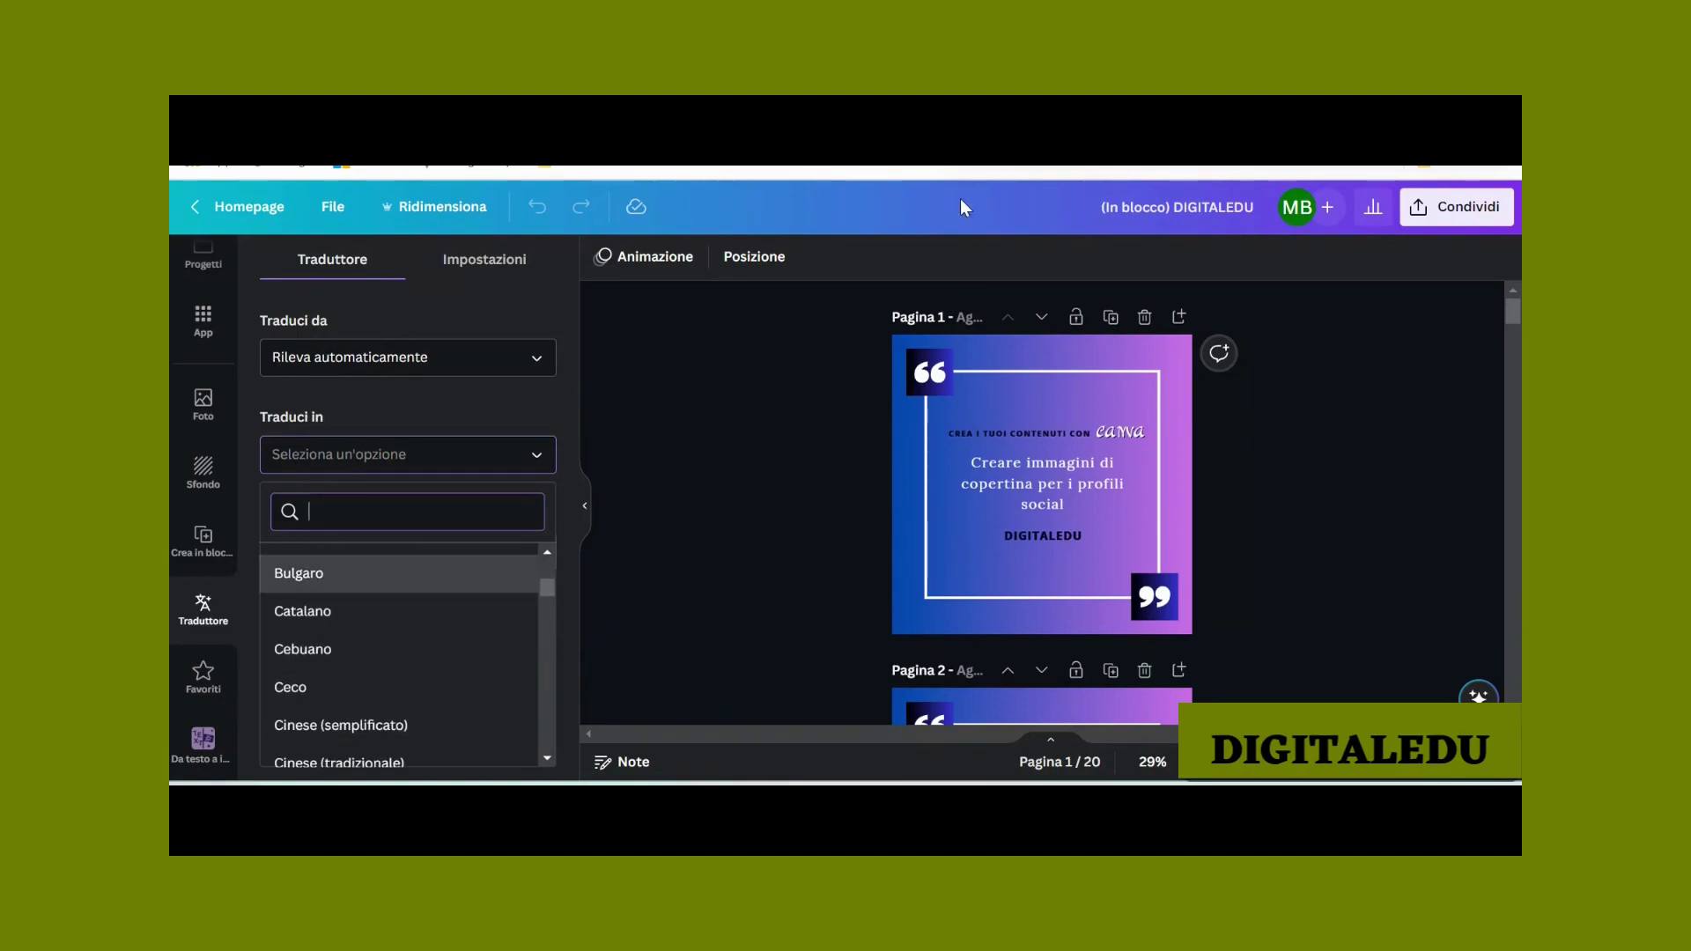
scroll(405, 590, up, 8)
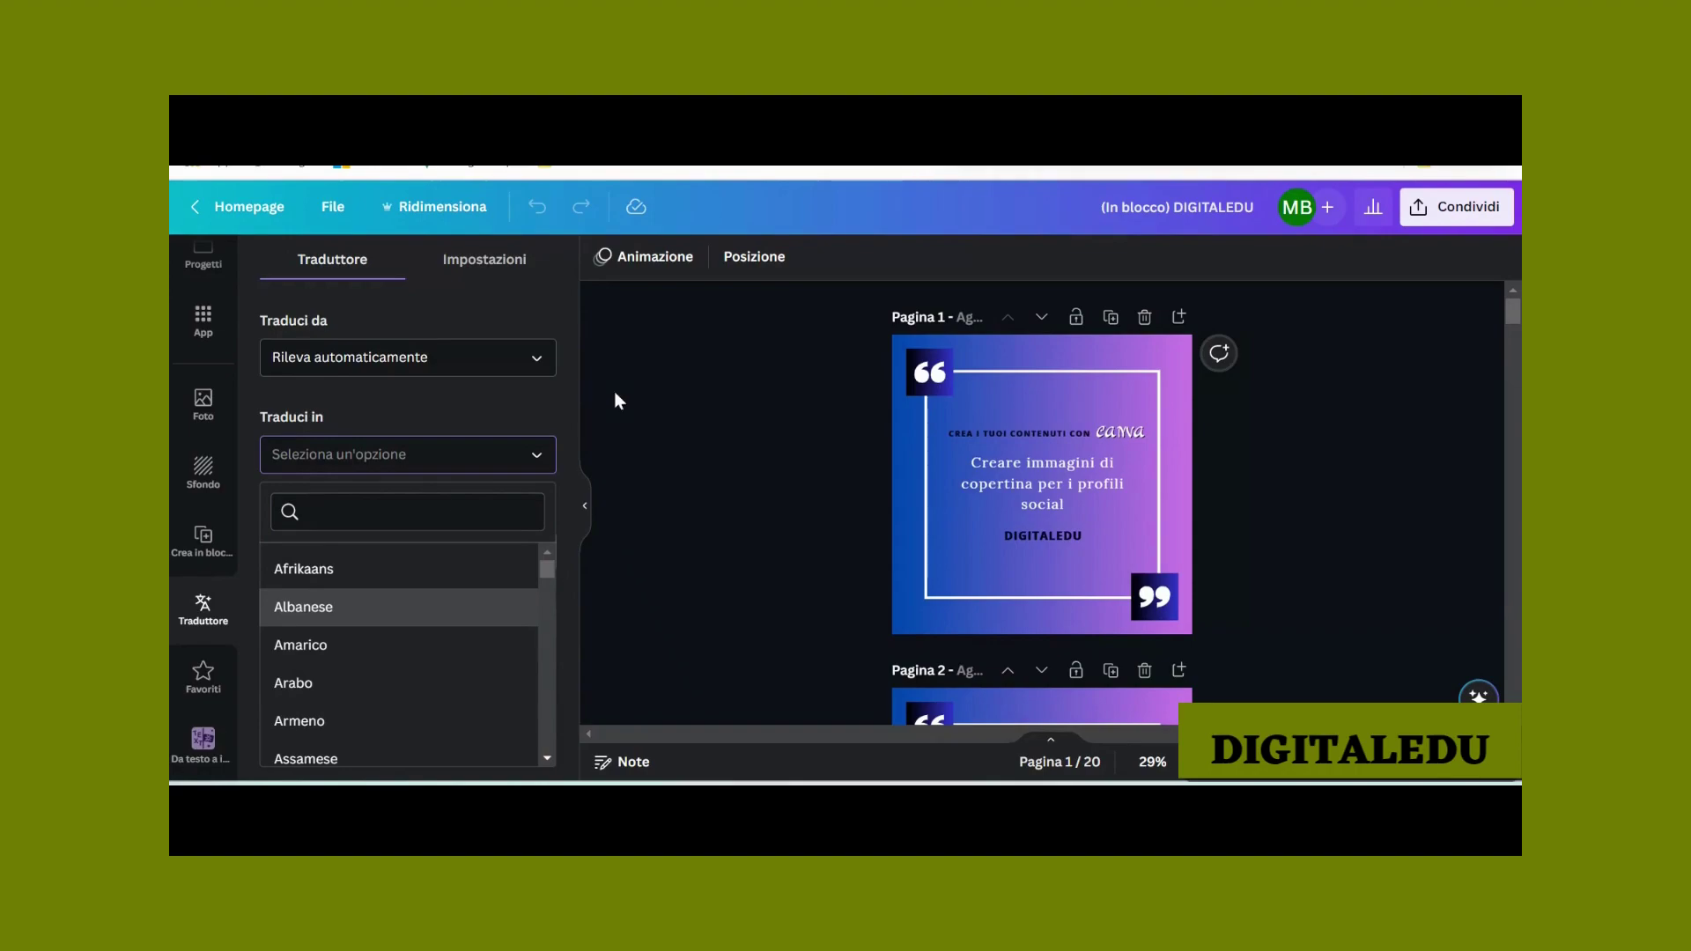
scroll(360, 555, down, 5)
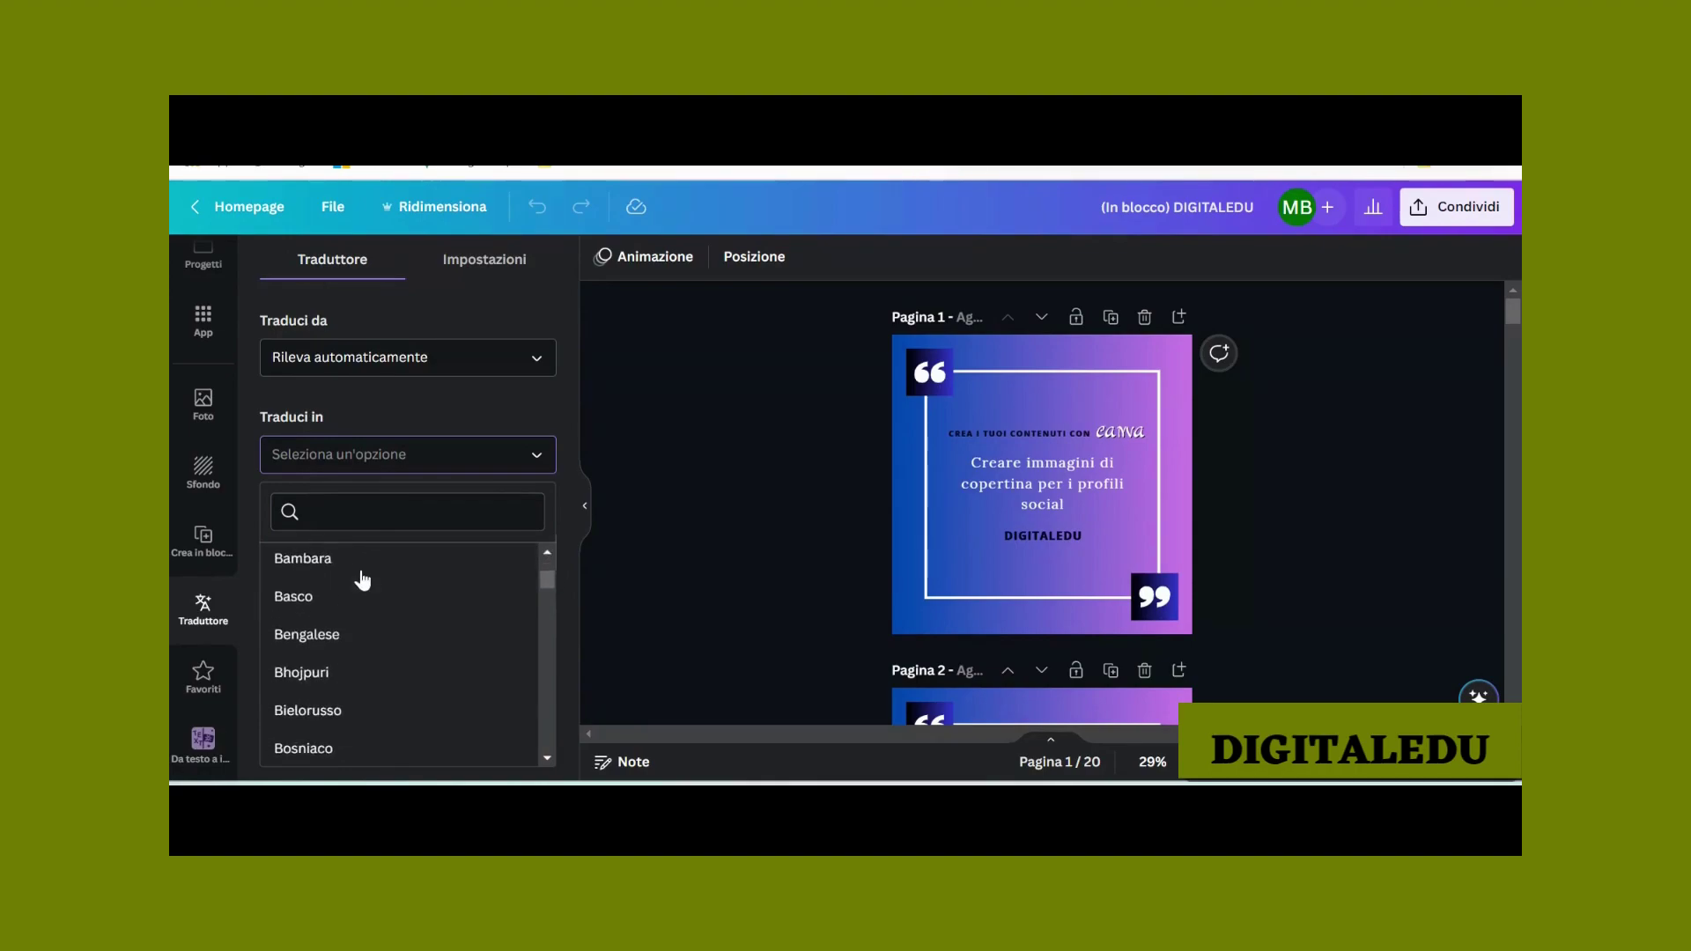
scroll(362, 580, down, 5)
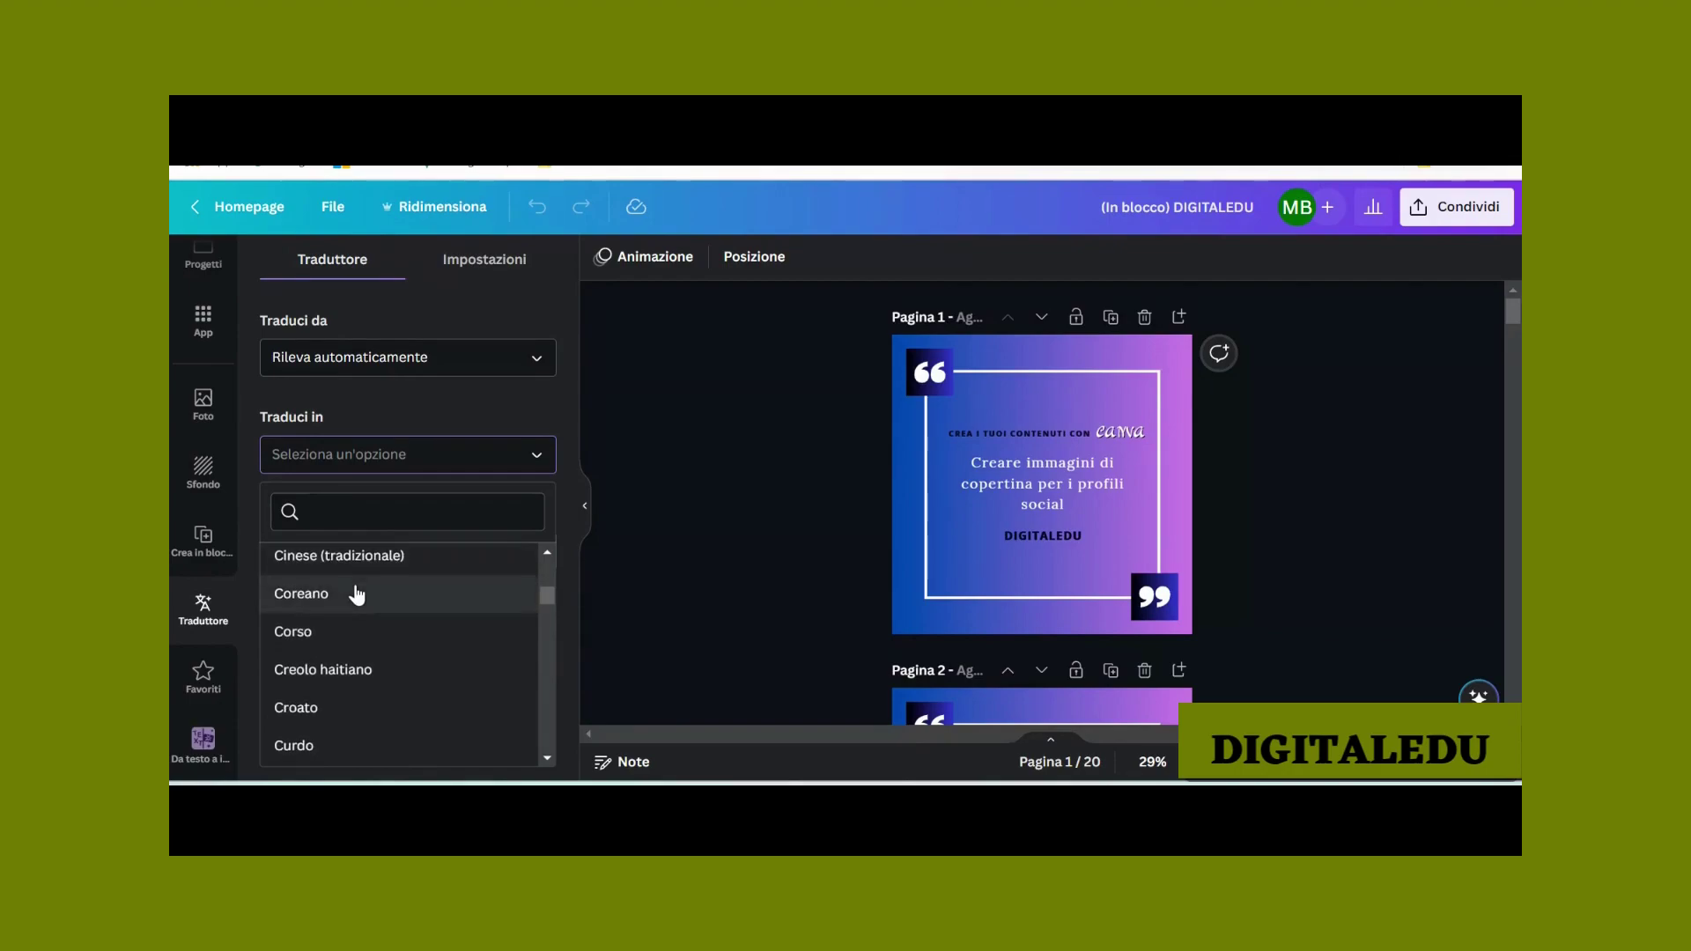
scroll(356, 595, down, 10)
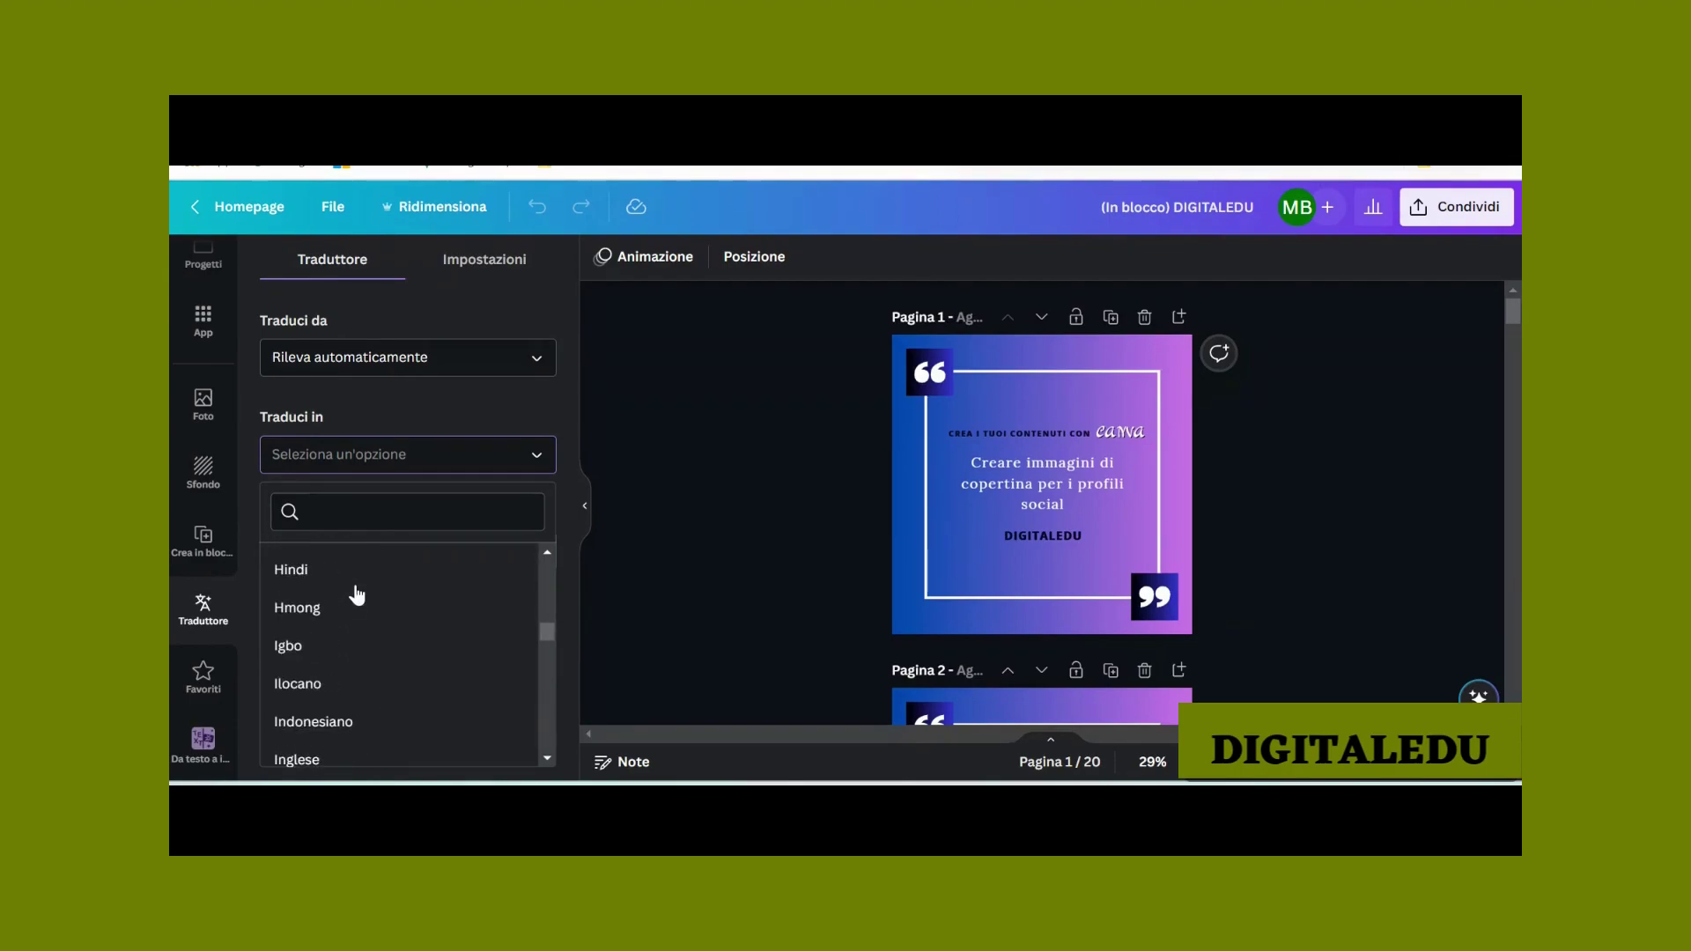
scroll(357, 597, down, 2)
scroll(357, 596, up, 2)
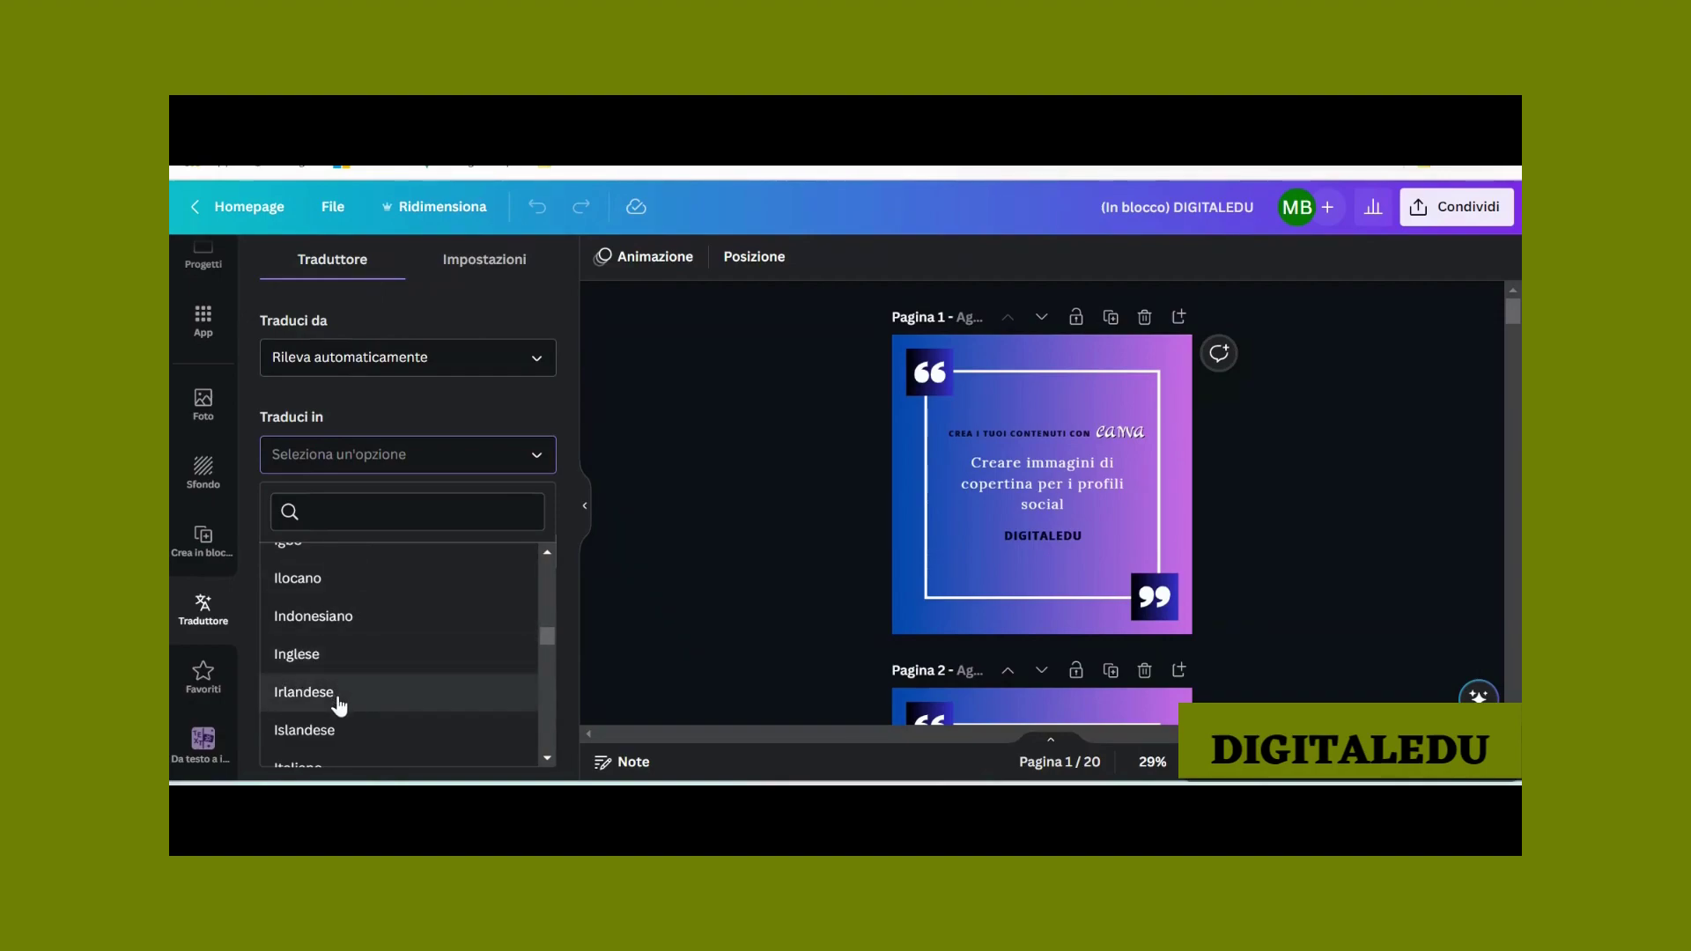
scroll(333, 700, down, 2)
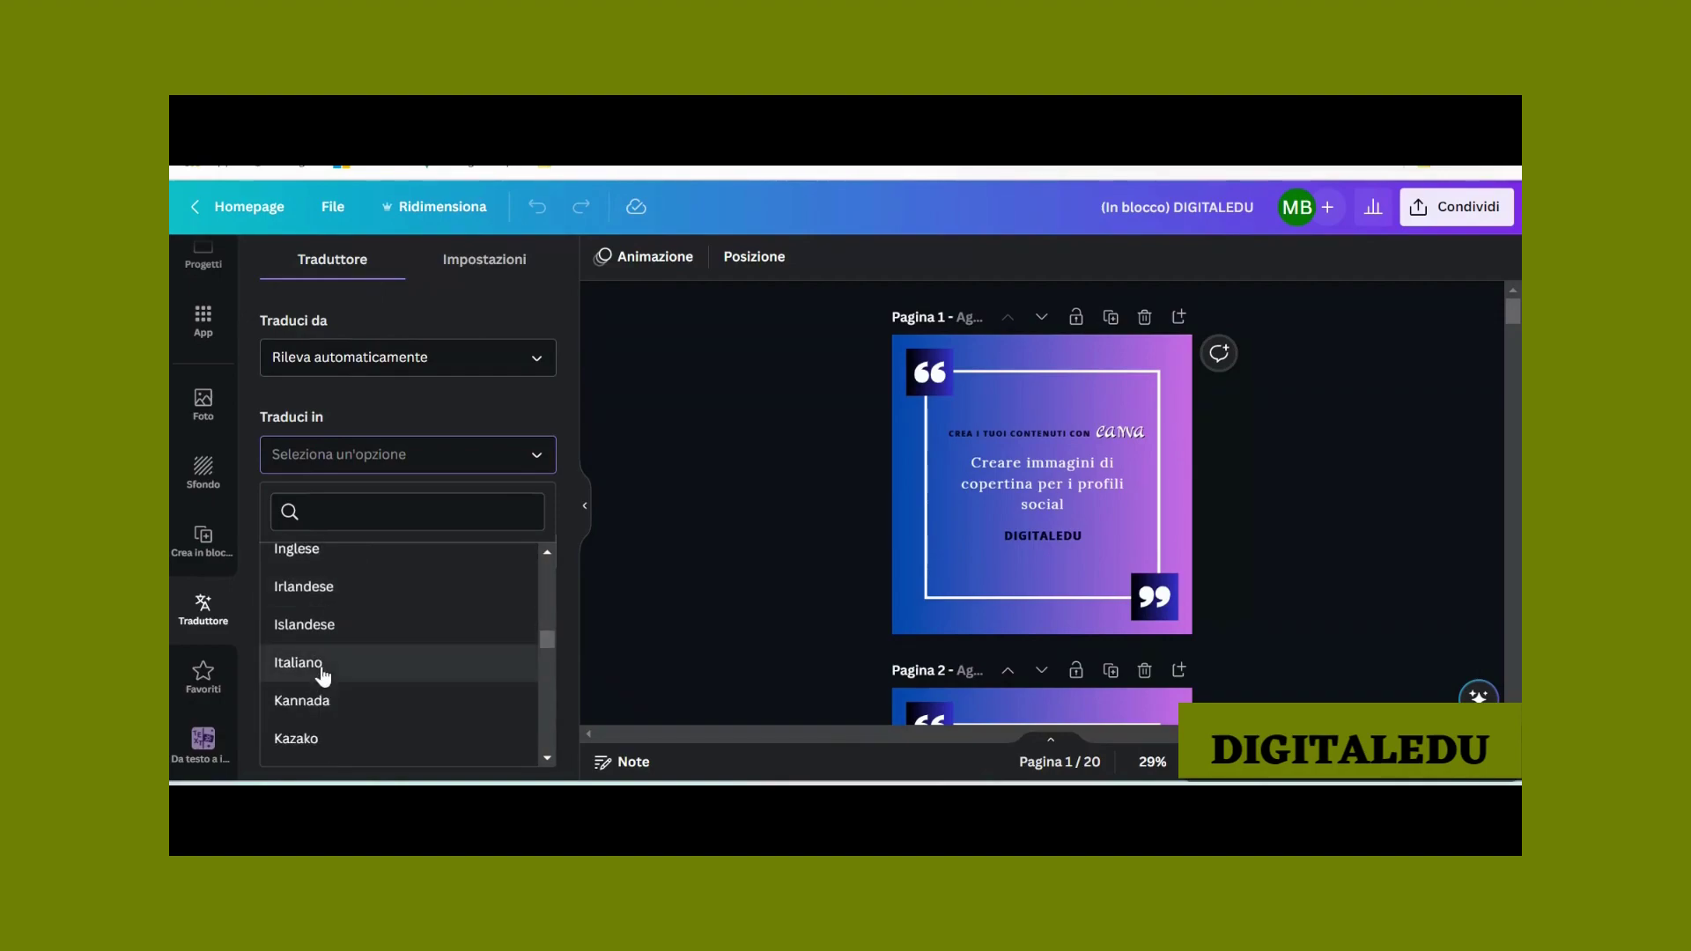
scroll(331, 661, up, 2)
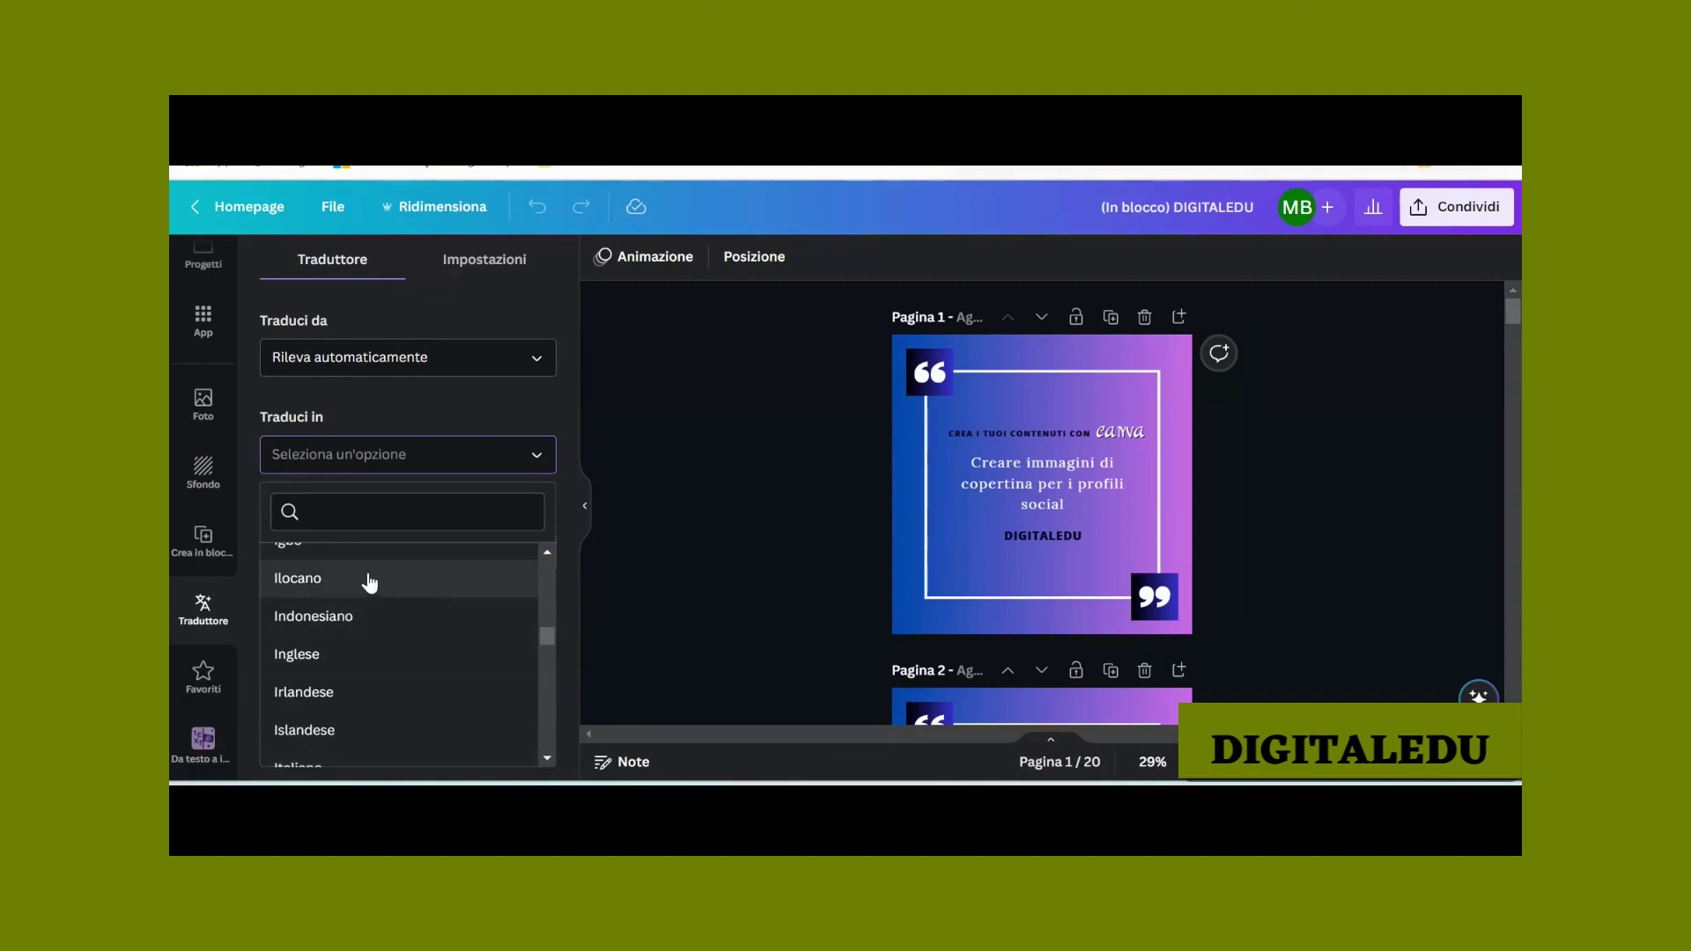
click(297, 655)
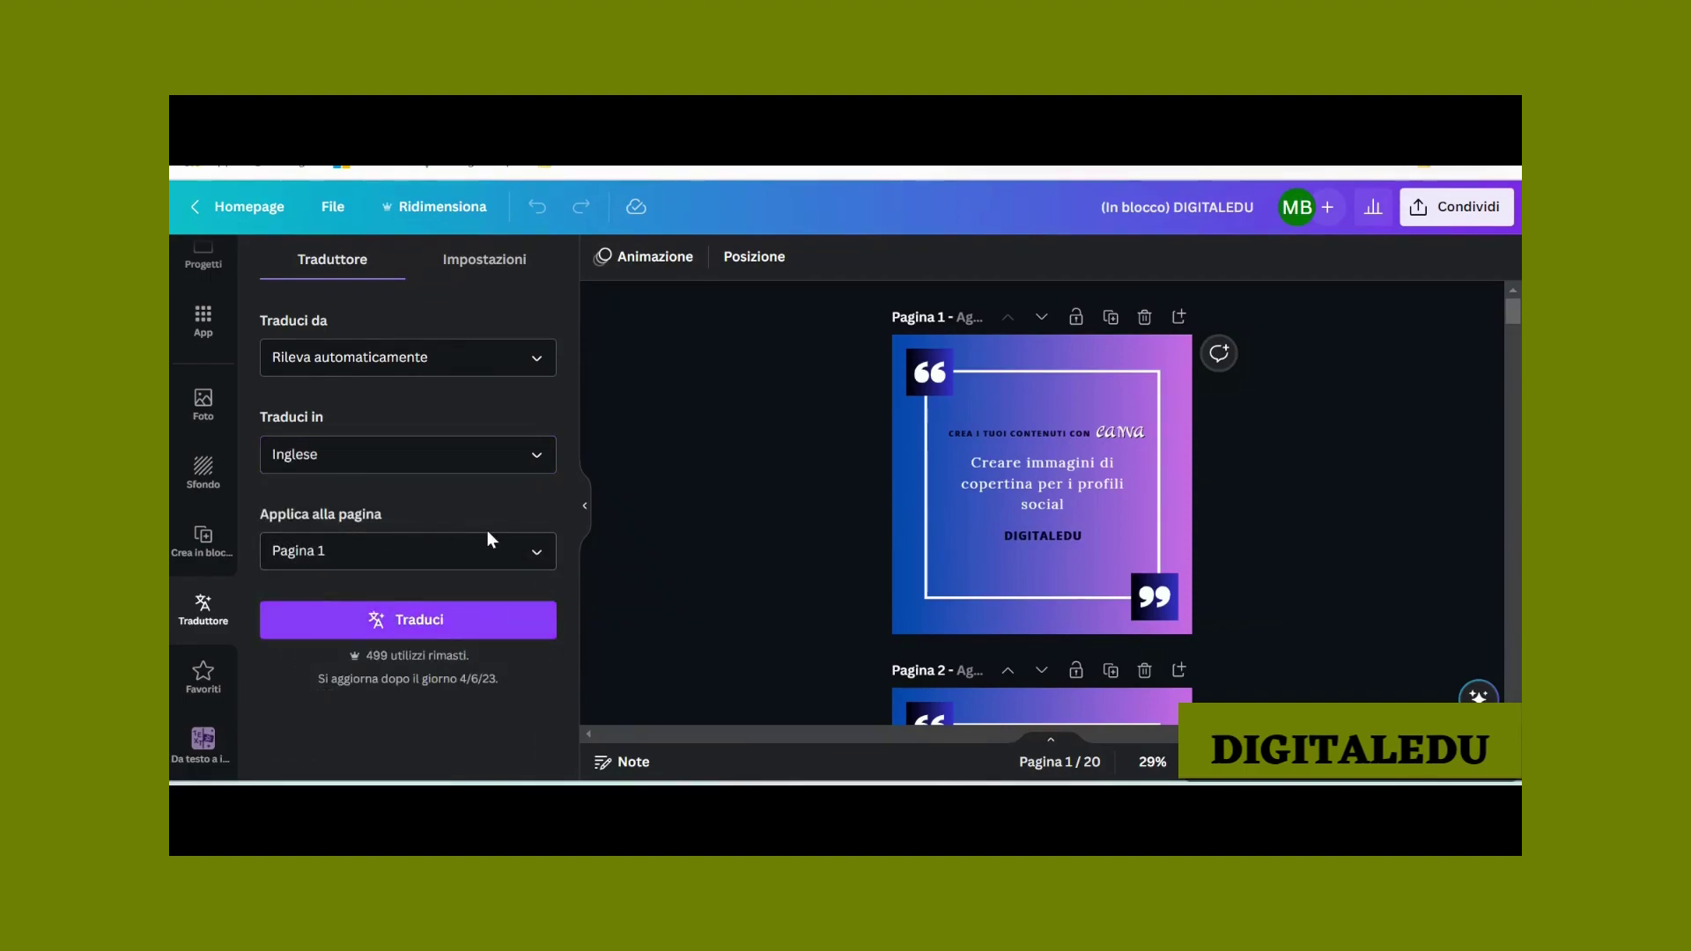
Step: Look through the list of pages the translation can be applied to
click(537, 551)
drag(548, 327, 536, 296)
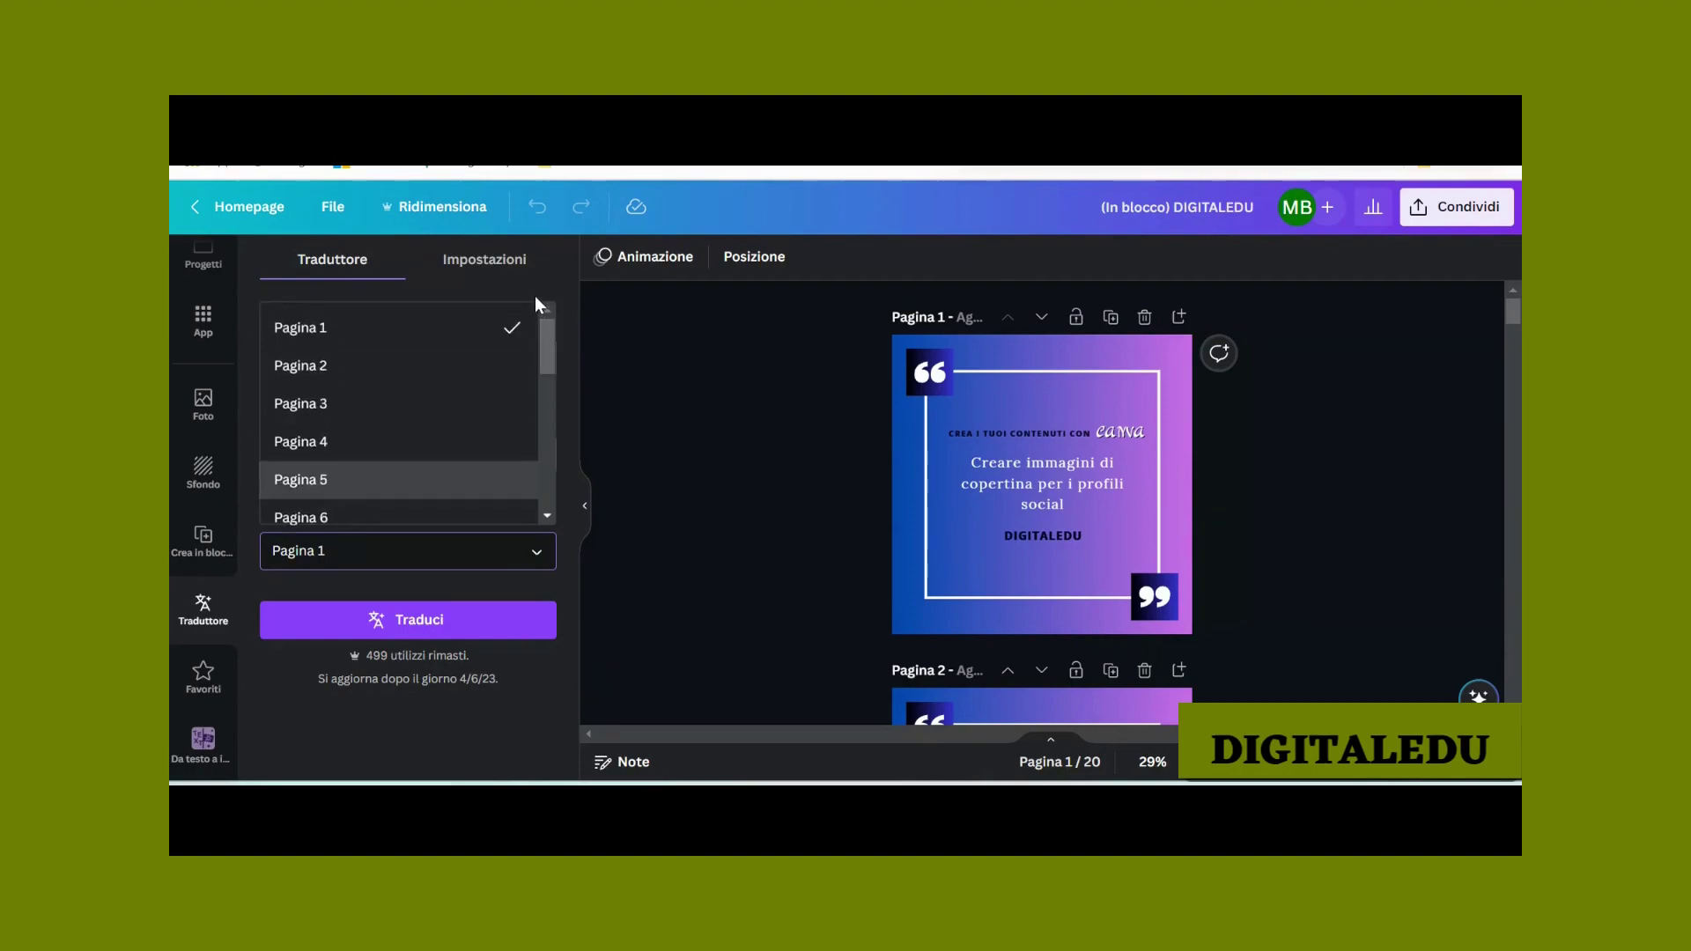
click(447, 583)
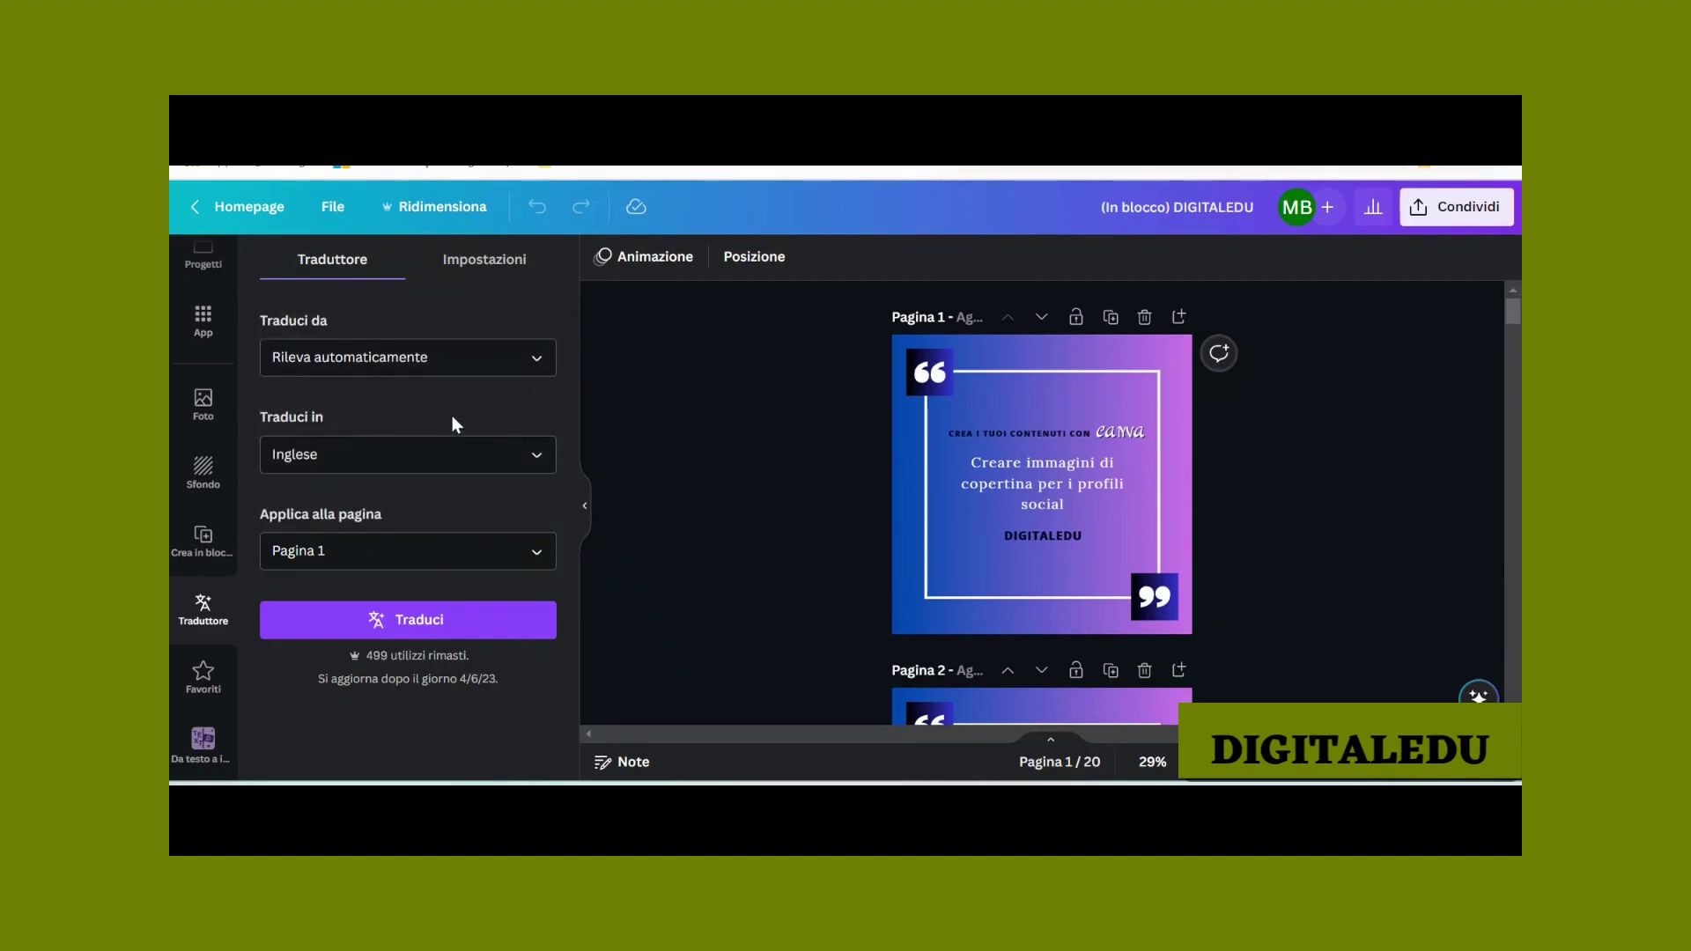